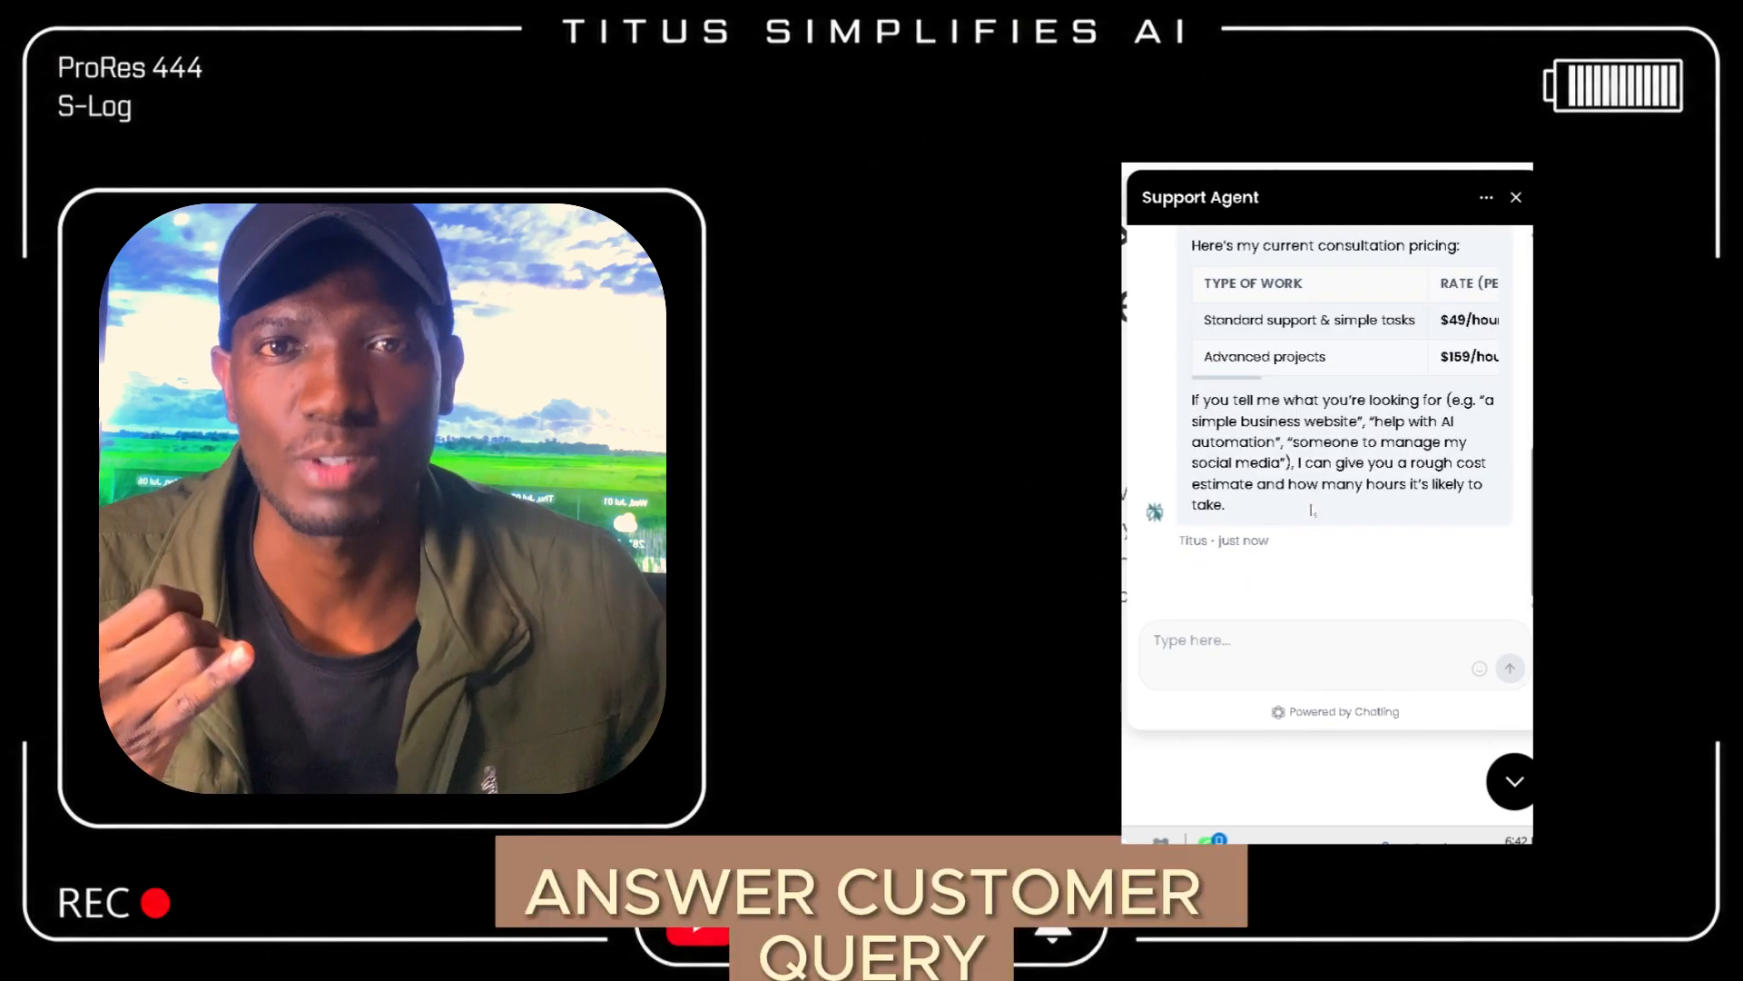
scroll(1275, 468, "up", 2)
scroll(1275, 464, "down", 1)
scroll(1275, 465, "down", 2)
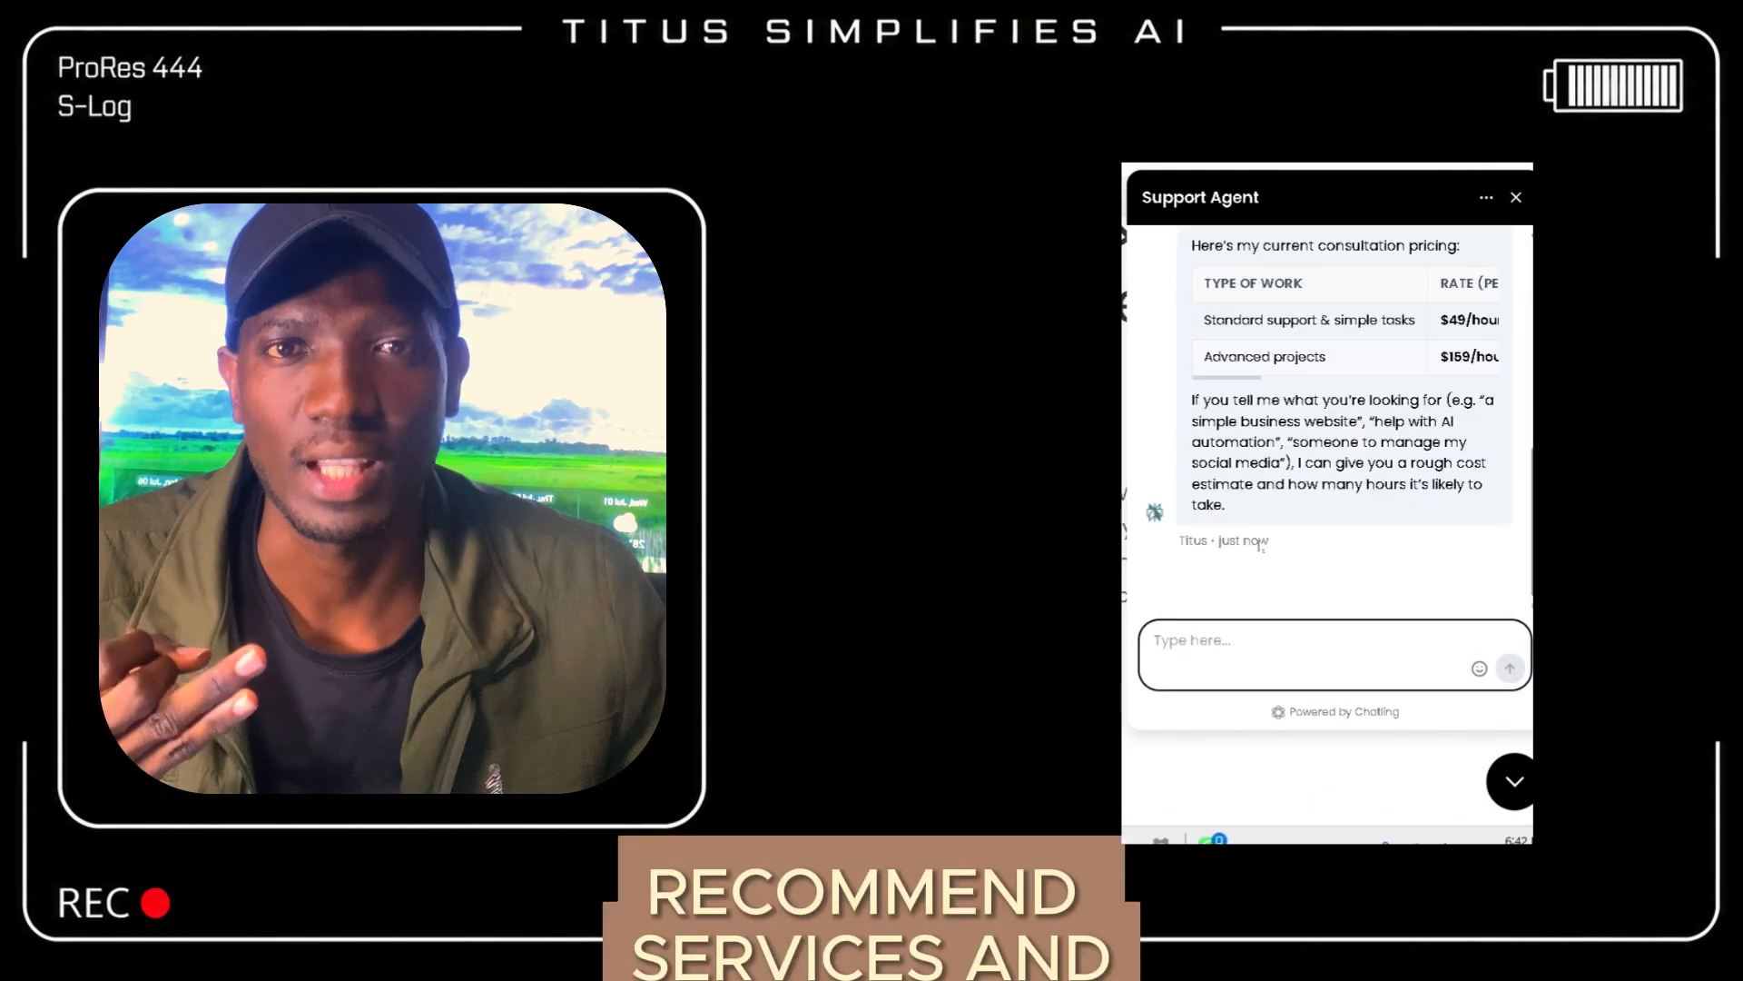
left_click(1488, 200)
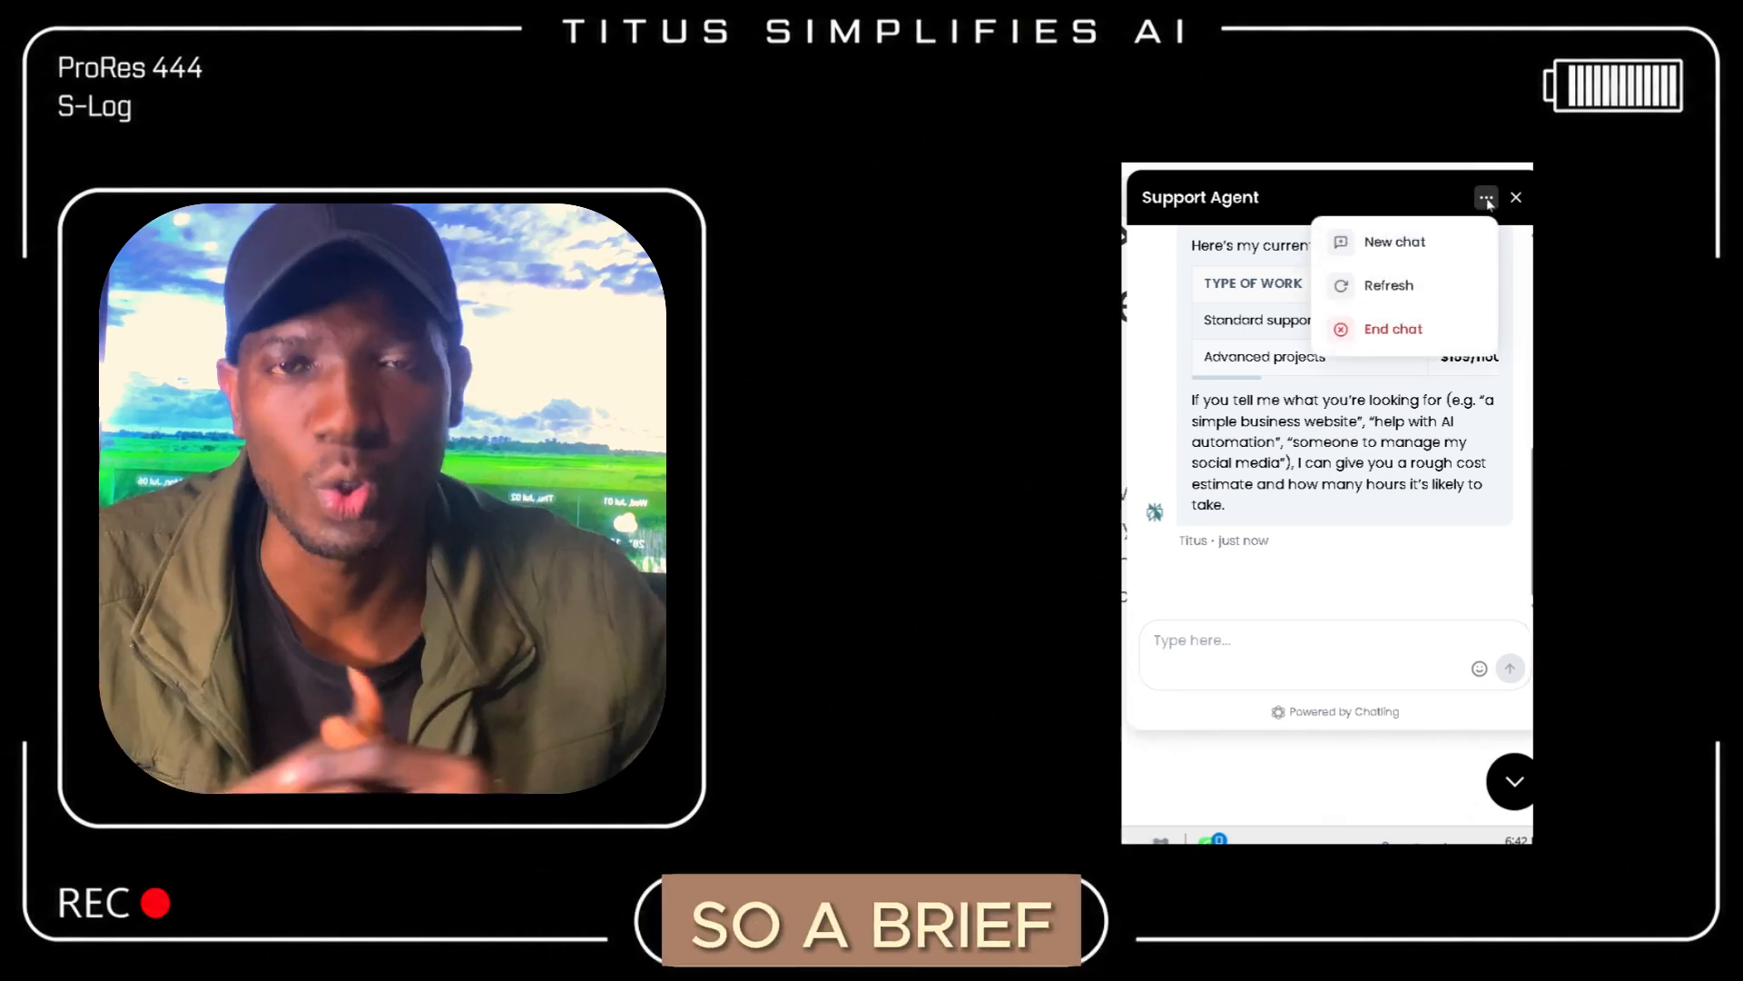
left_click(1487, 199)
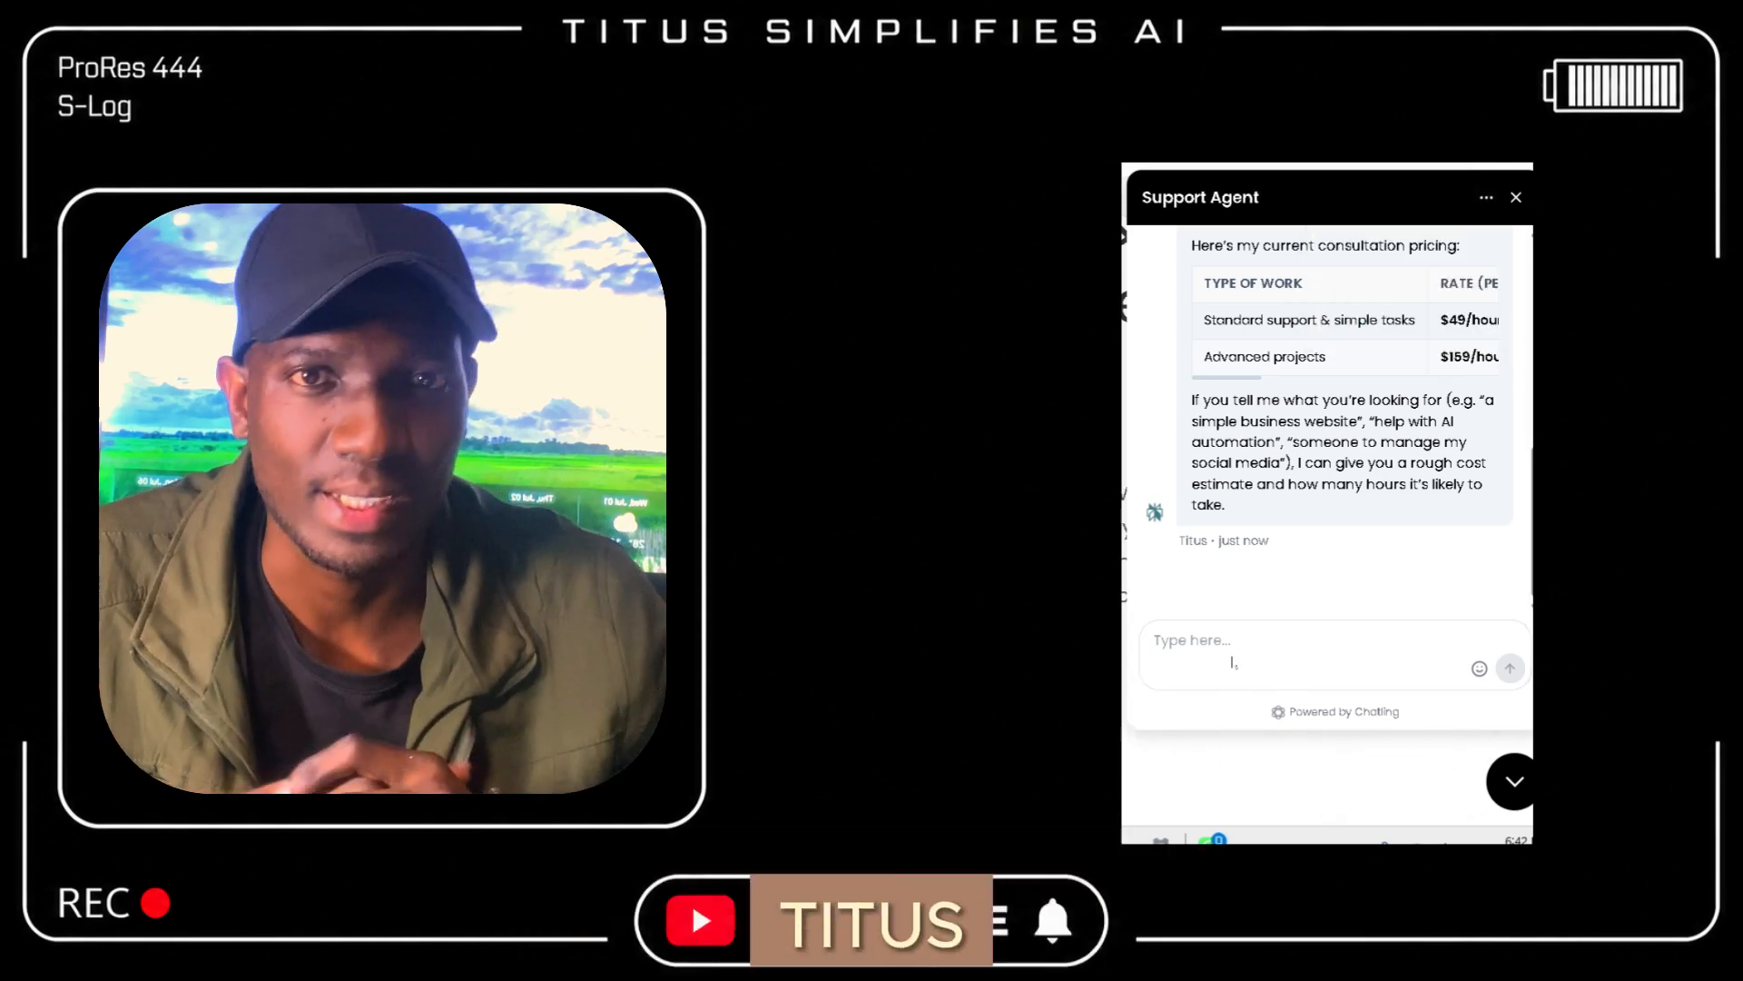
Send the support agent chatbot the message "ok, how do i contact u".
left_click(1232, 660)
type("ok, h")
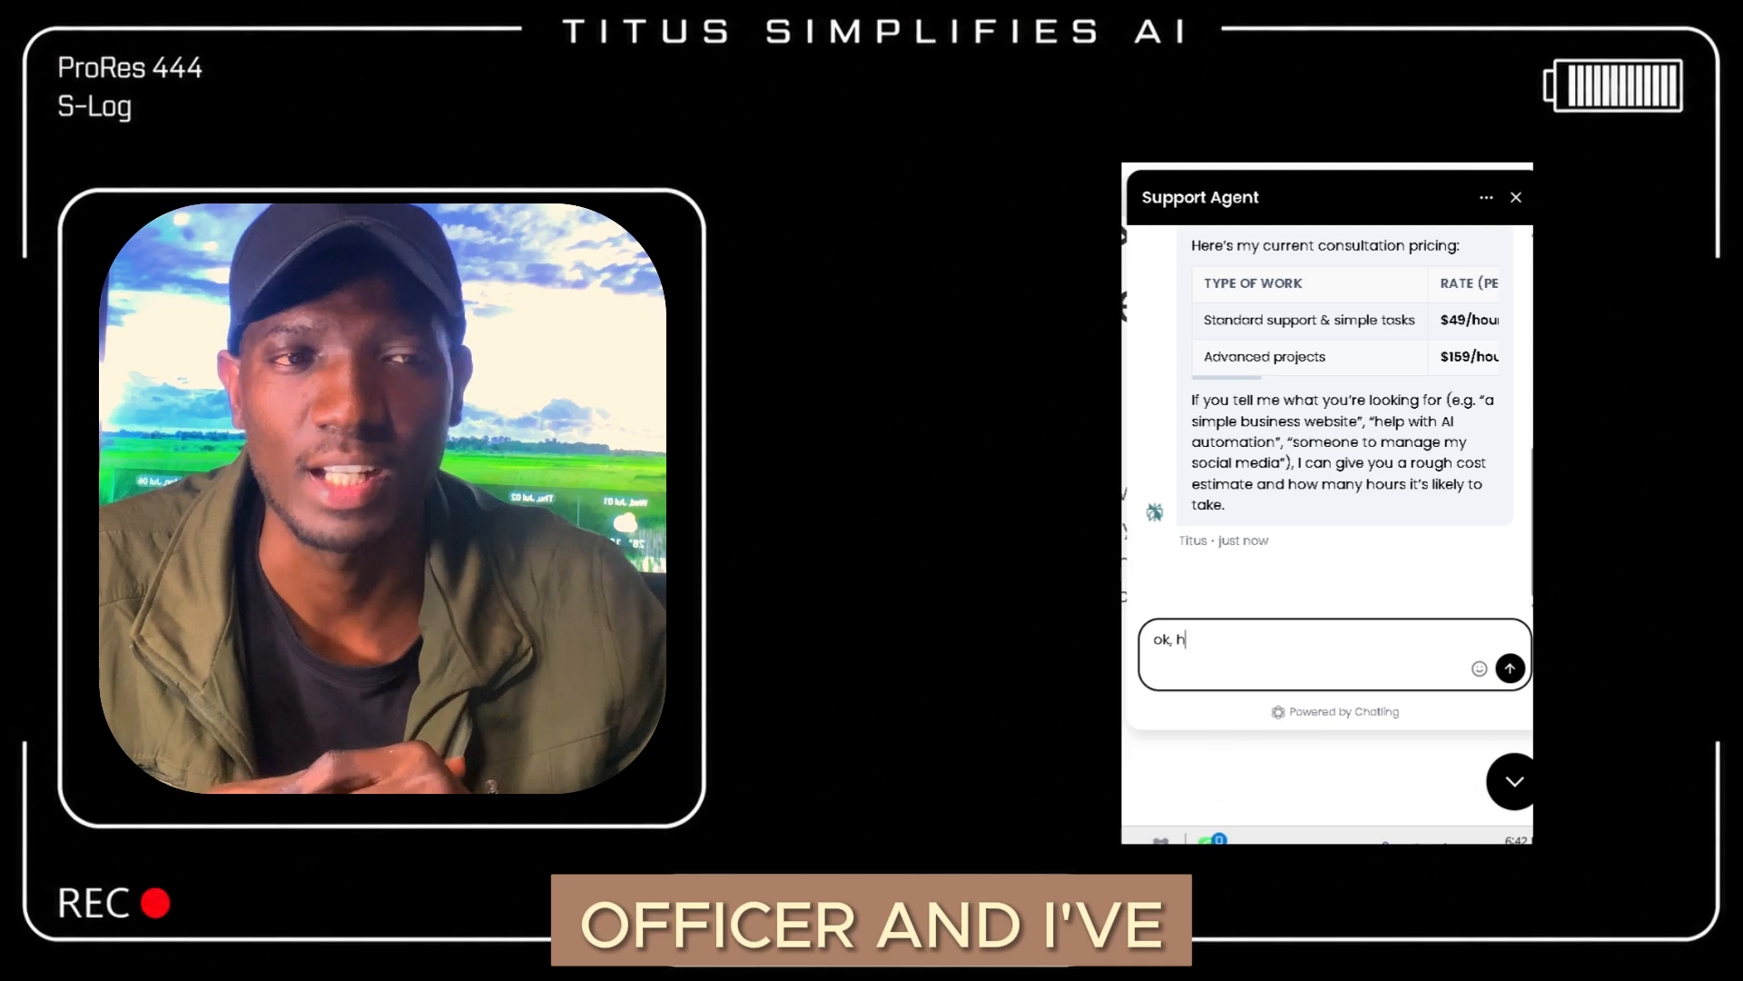
type("ow do i")
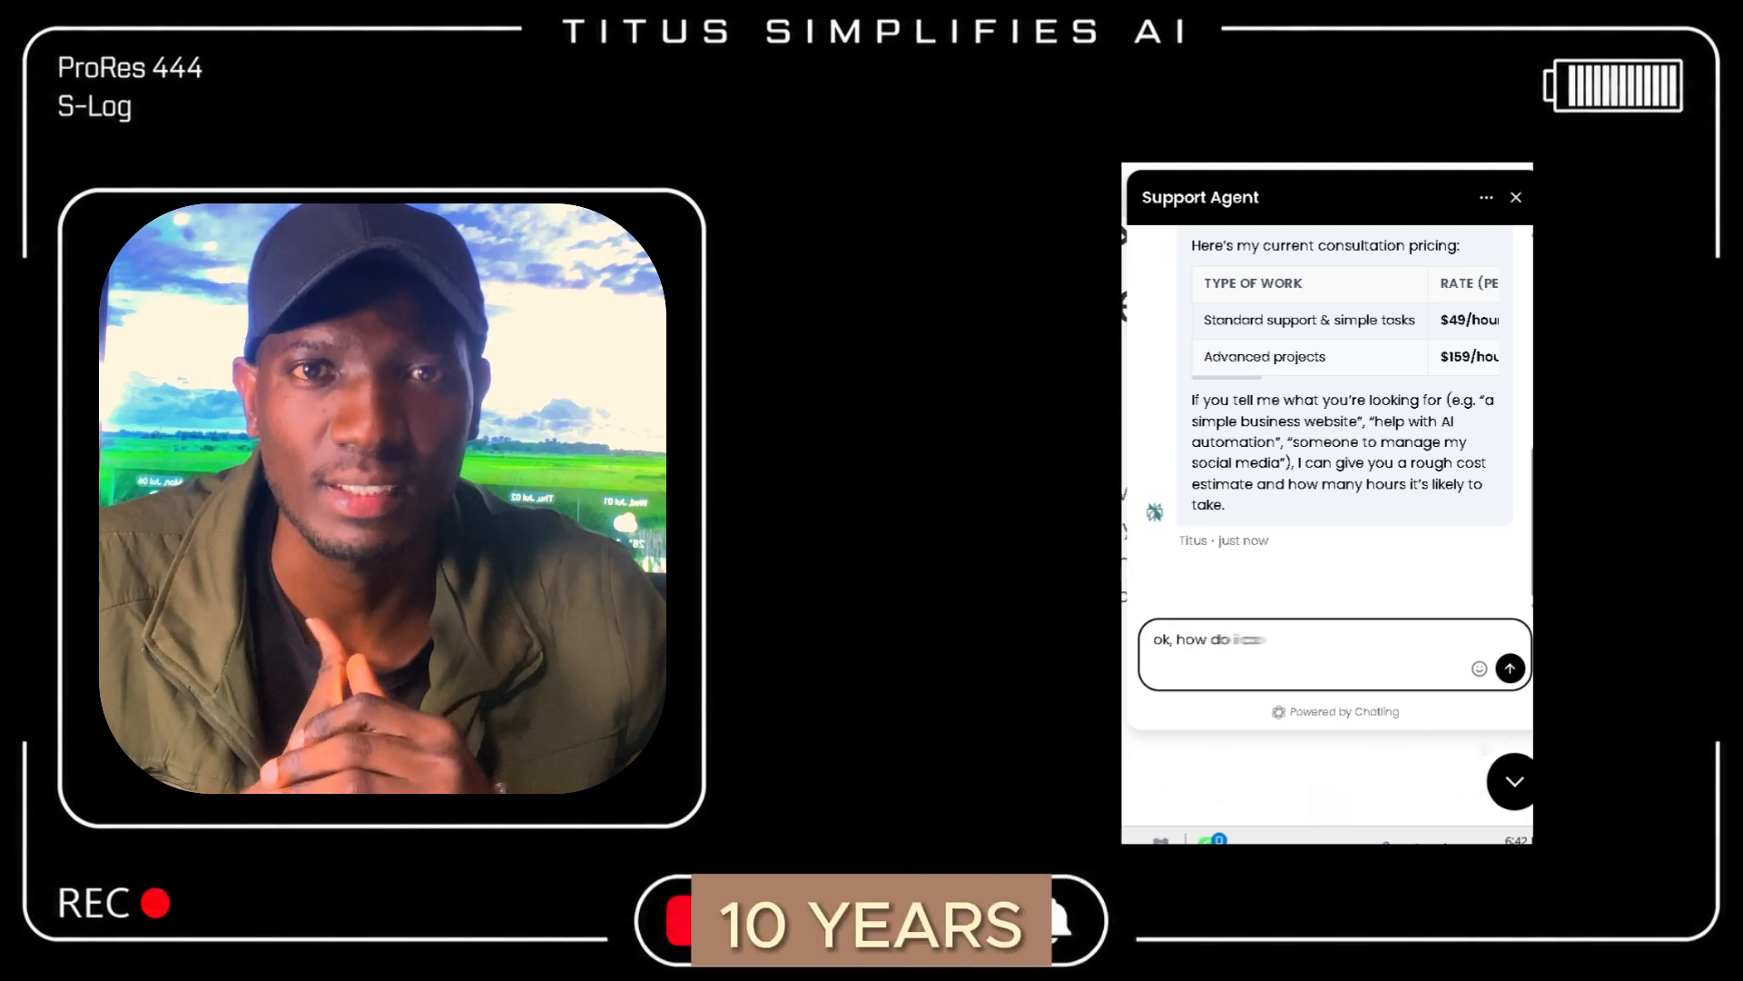
type(" connect")
key("BackSpace")
key("BackSpace")
key("BackSpace")
key("BackSpace")
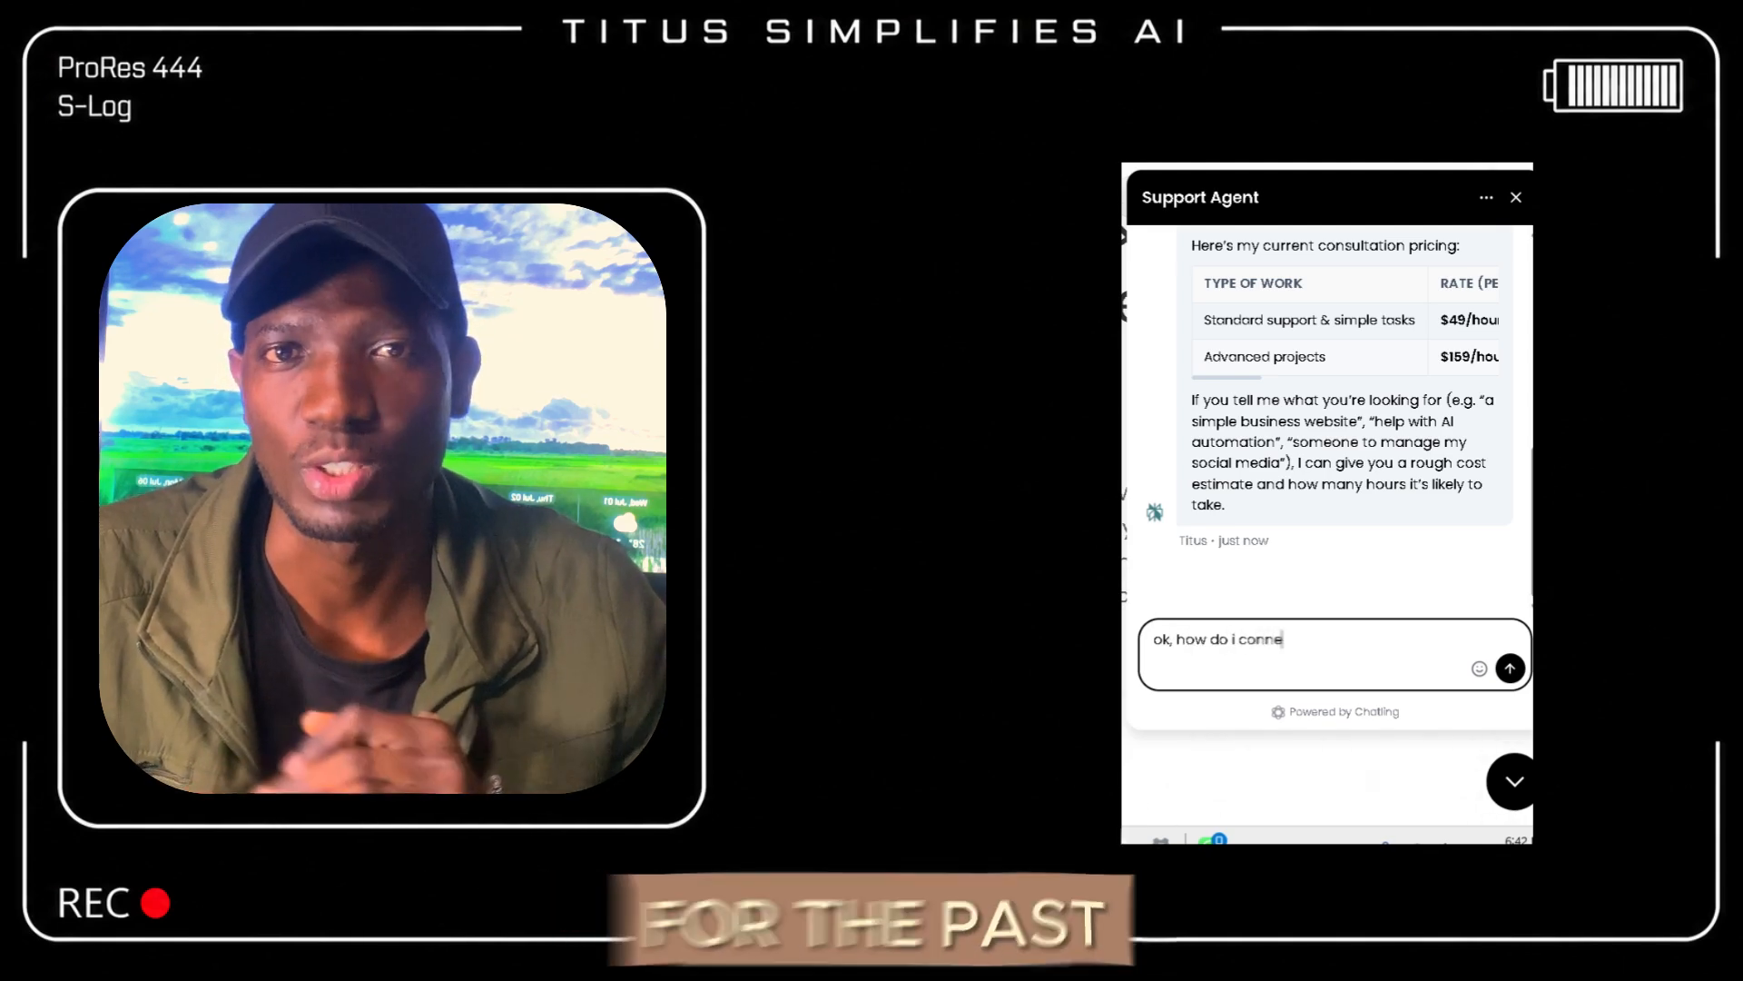
type("tact u")
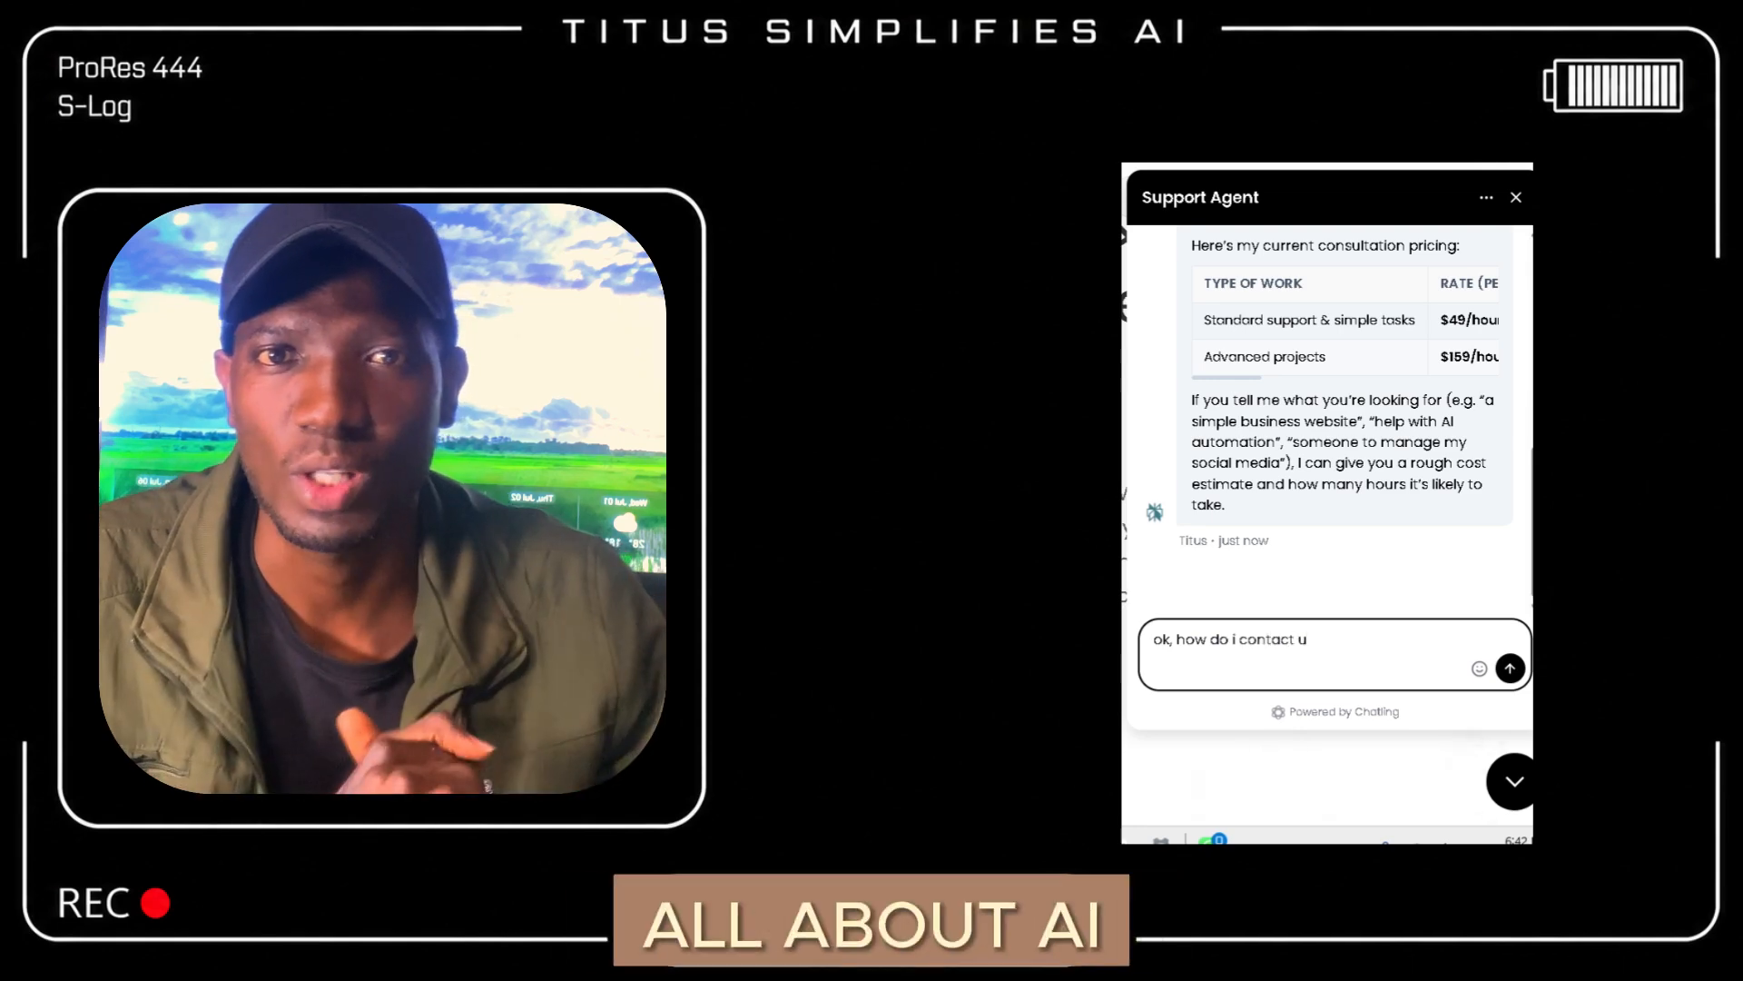
key("Return")
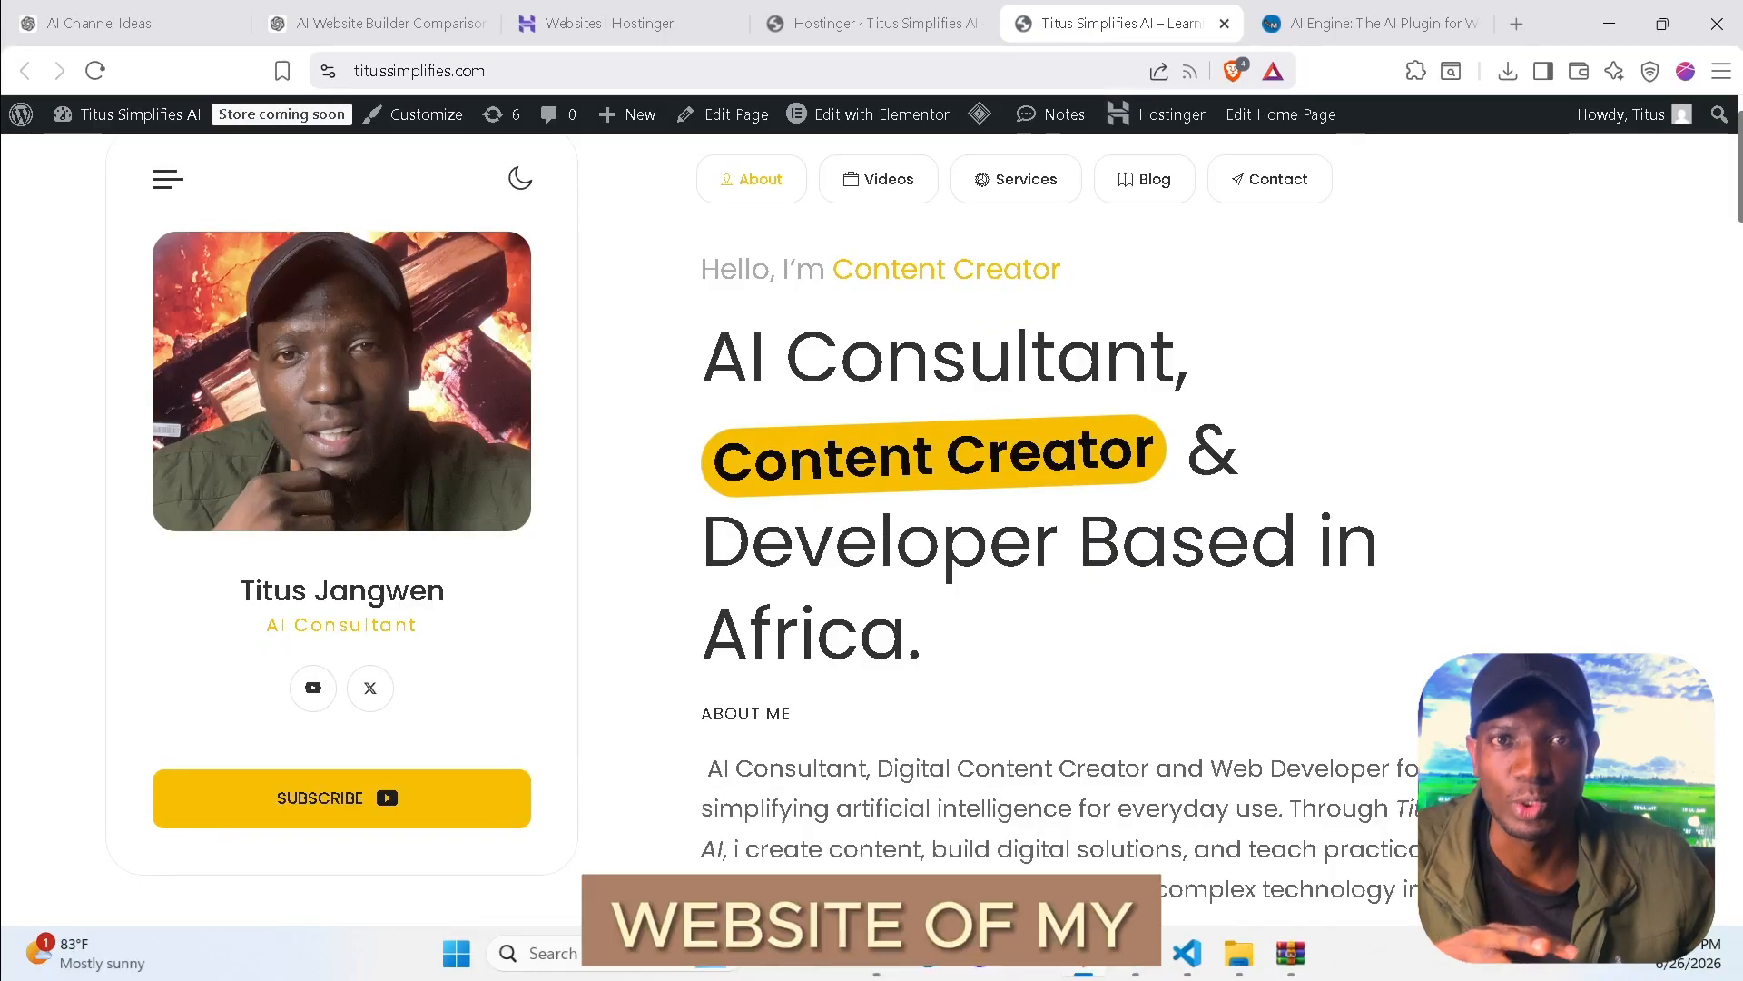
Look through the website's home page, including its services, blog and contact sections.
scroll(1044, 527, "down", 15)
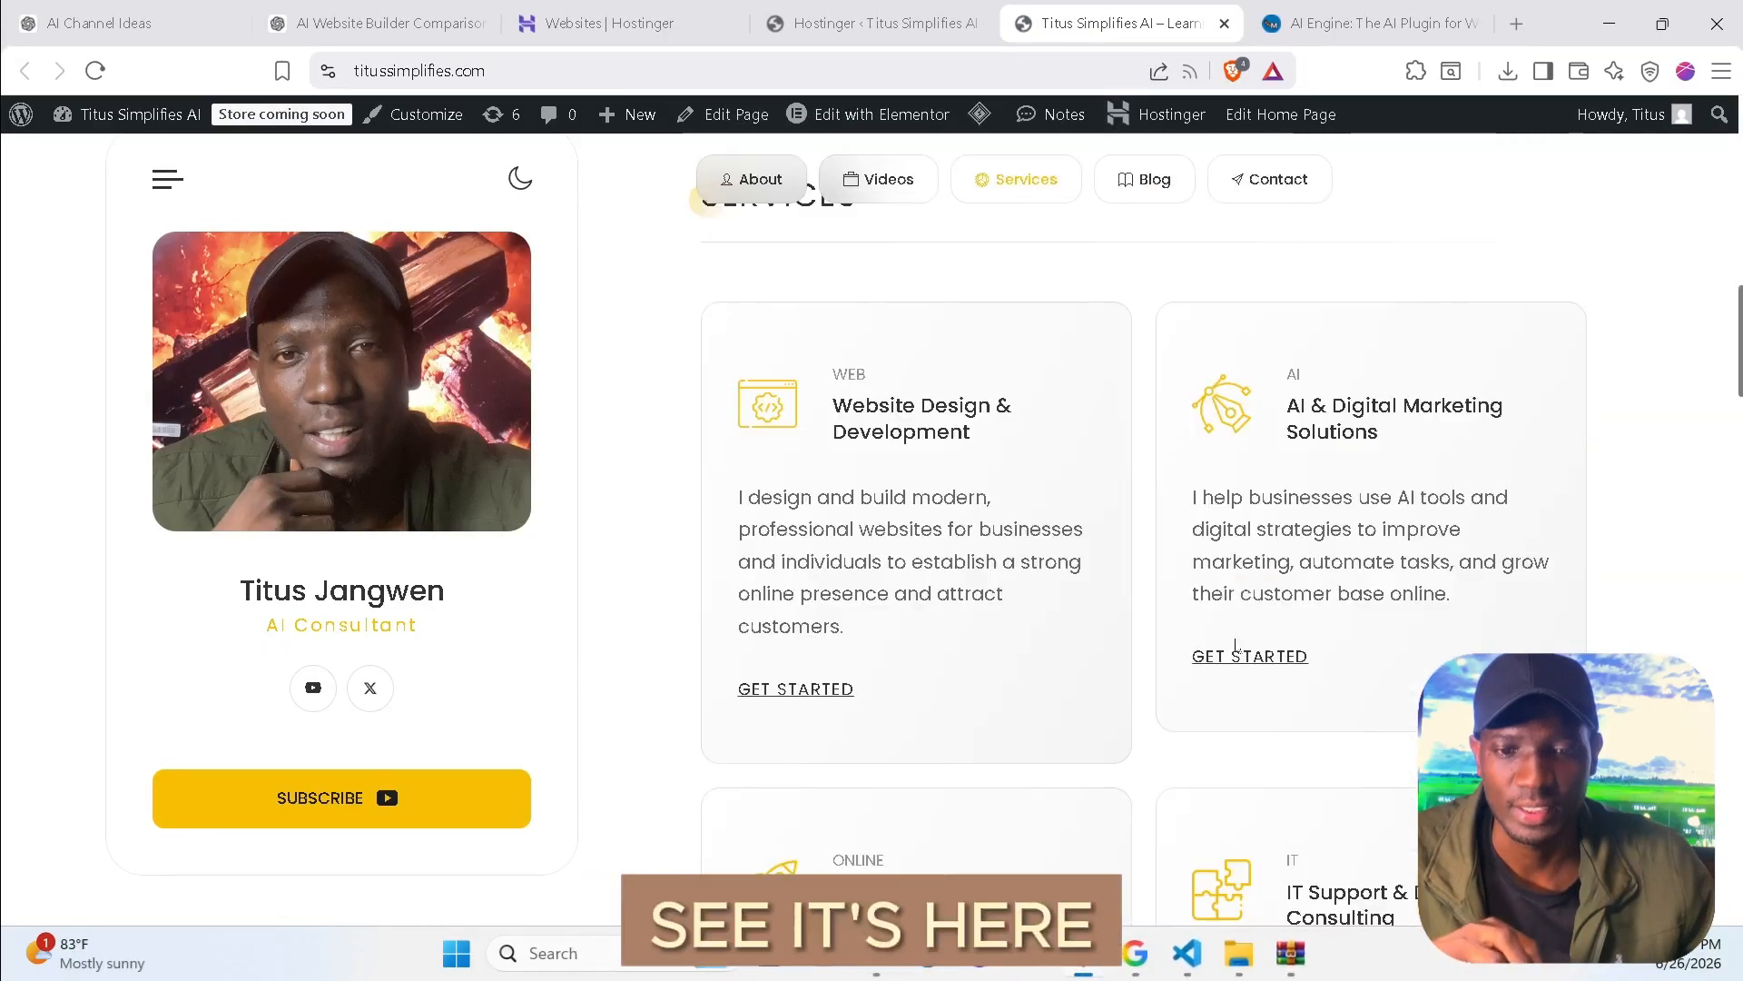
scroll(1144, 526, "down", 15)
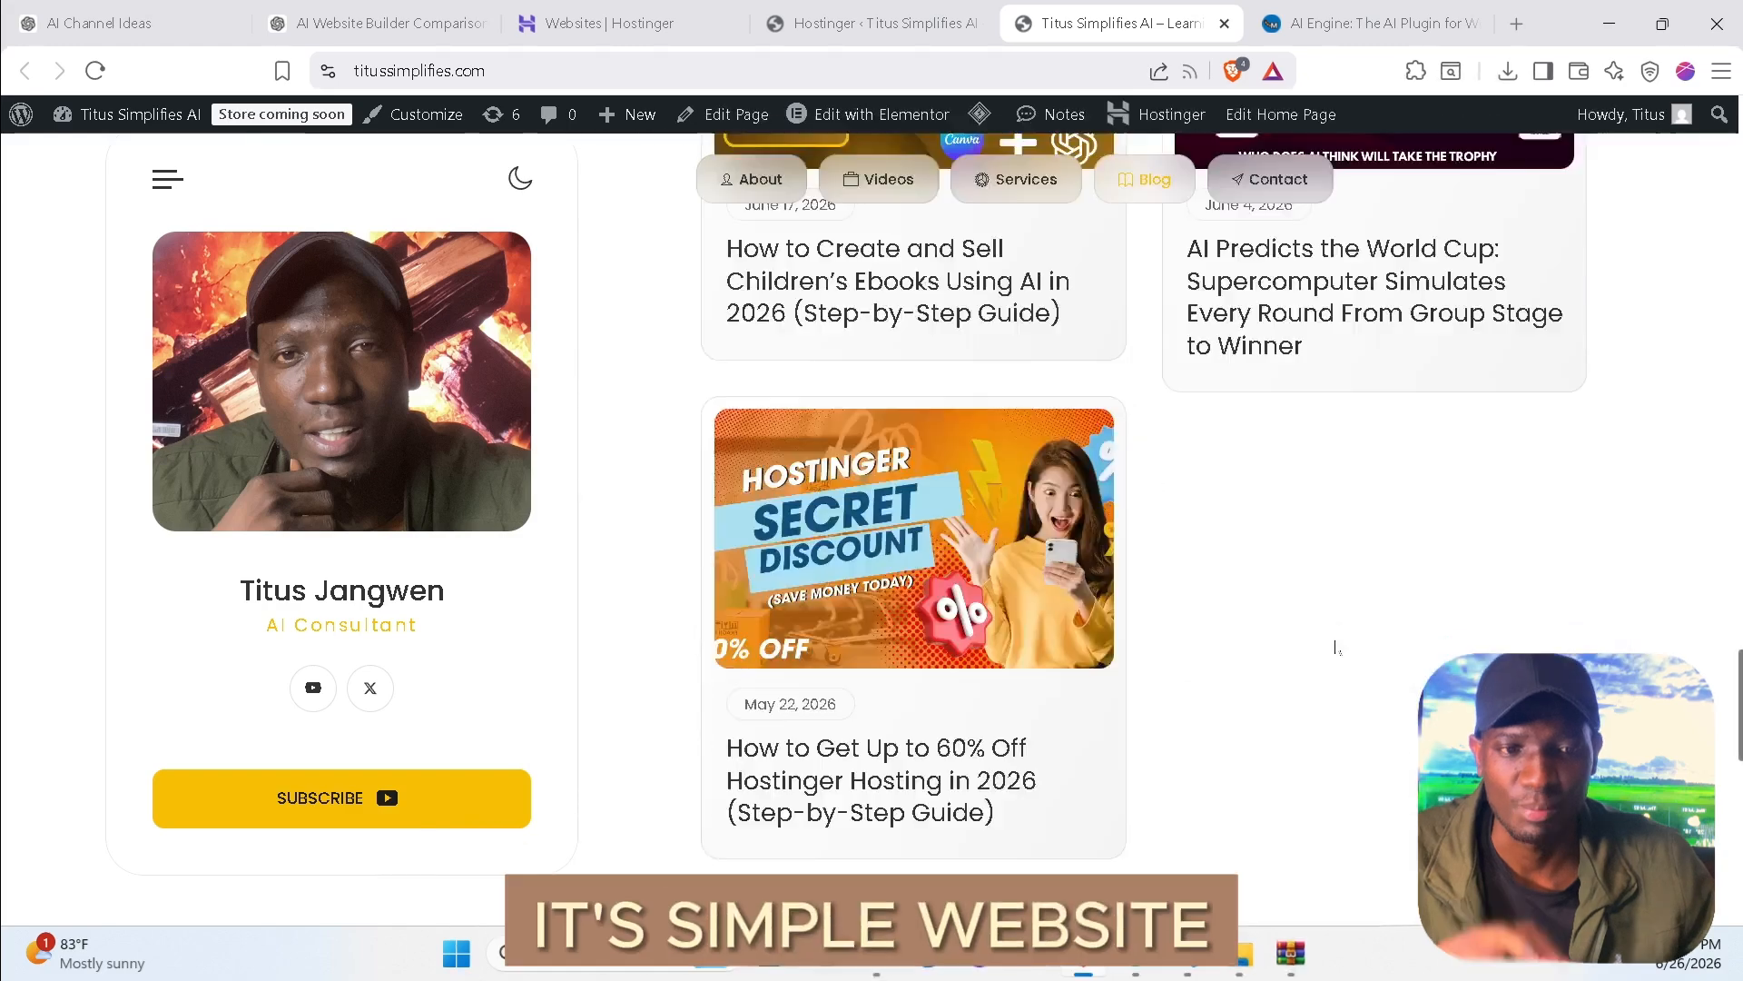
scroll(1097, 751, "down", 3)
scroll(1096, 750, "up", 6)
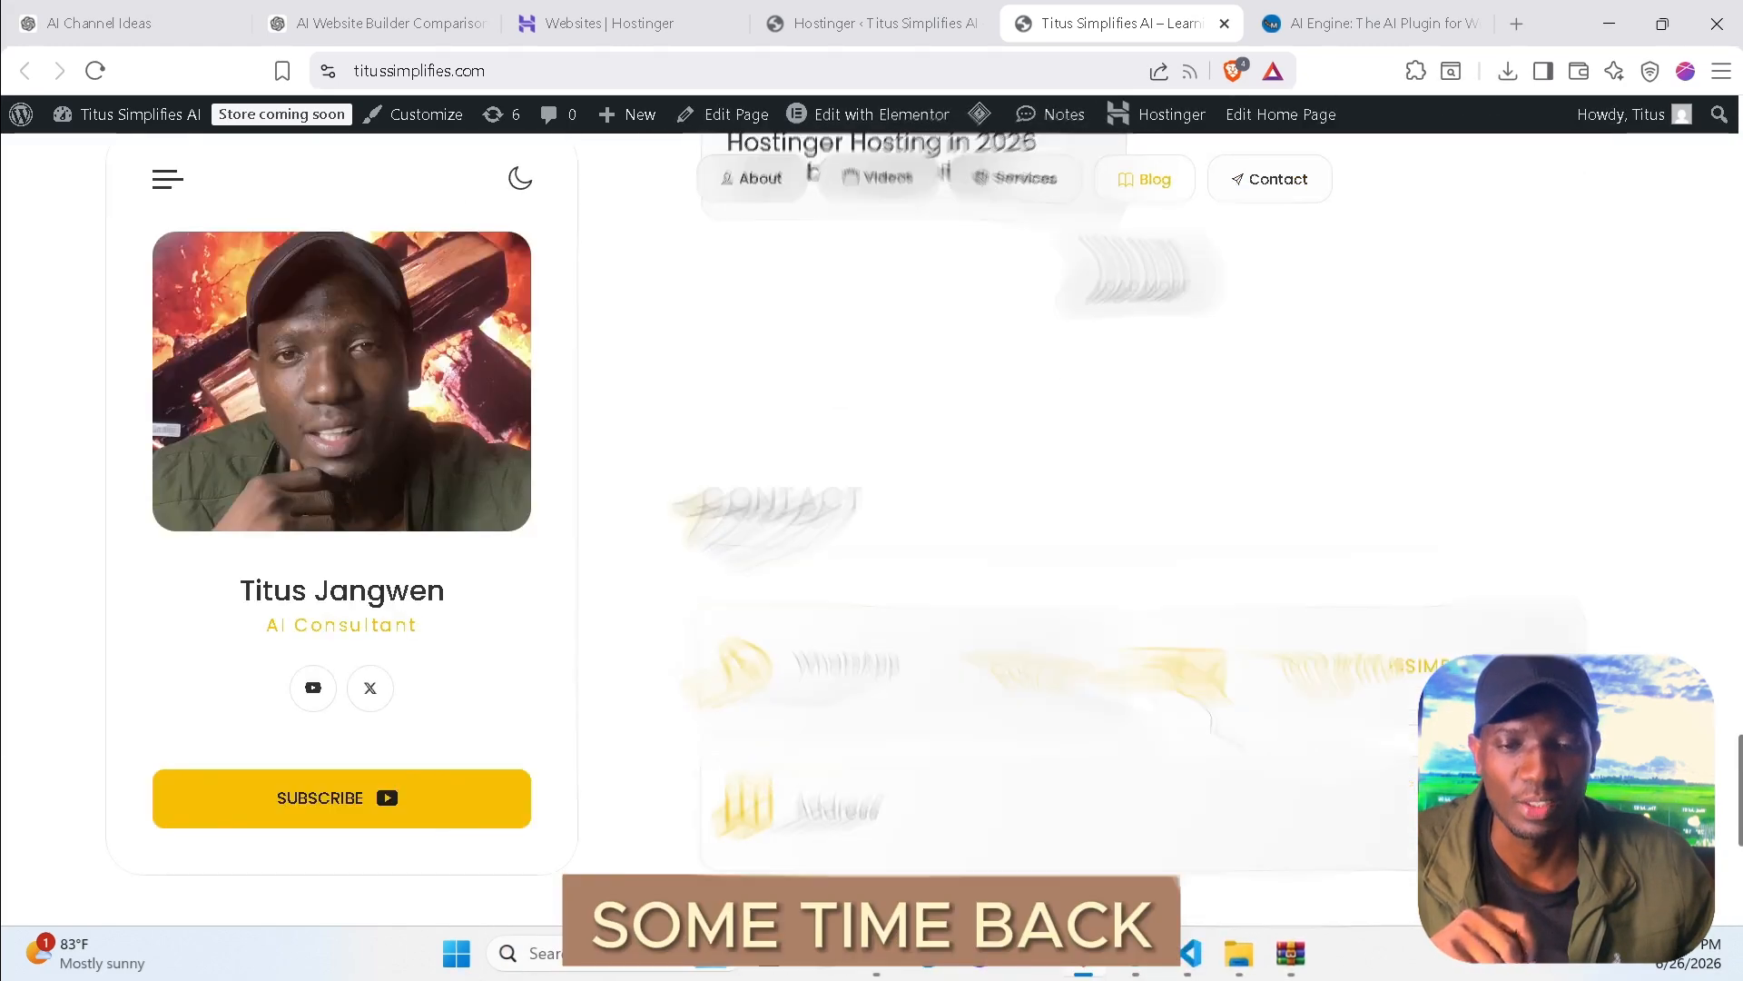
scroll(1097, 751, "down", 6)
scroll(1300, 470, "up", 7)
scroll(1129, 508, "down", 4)
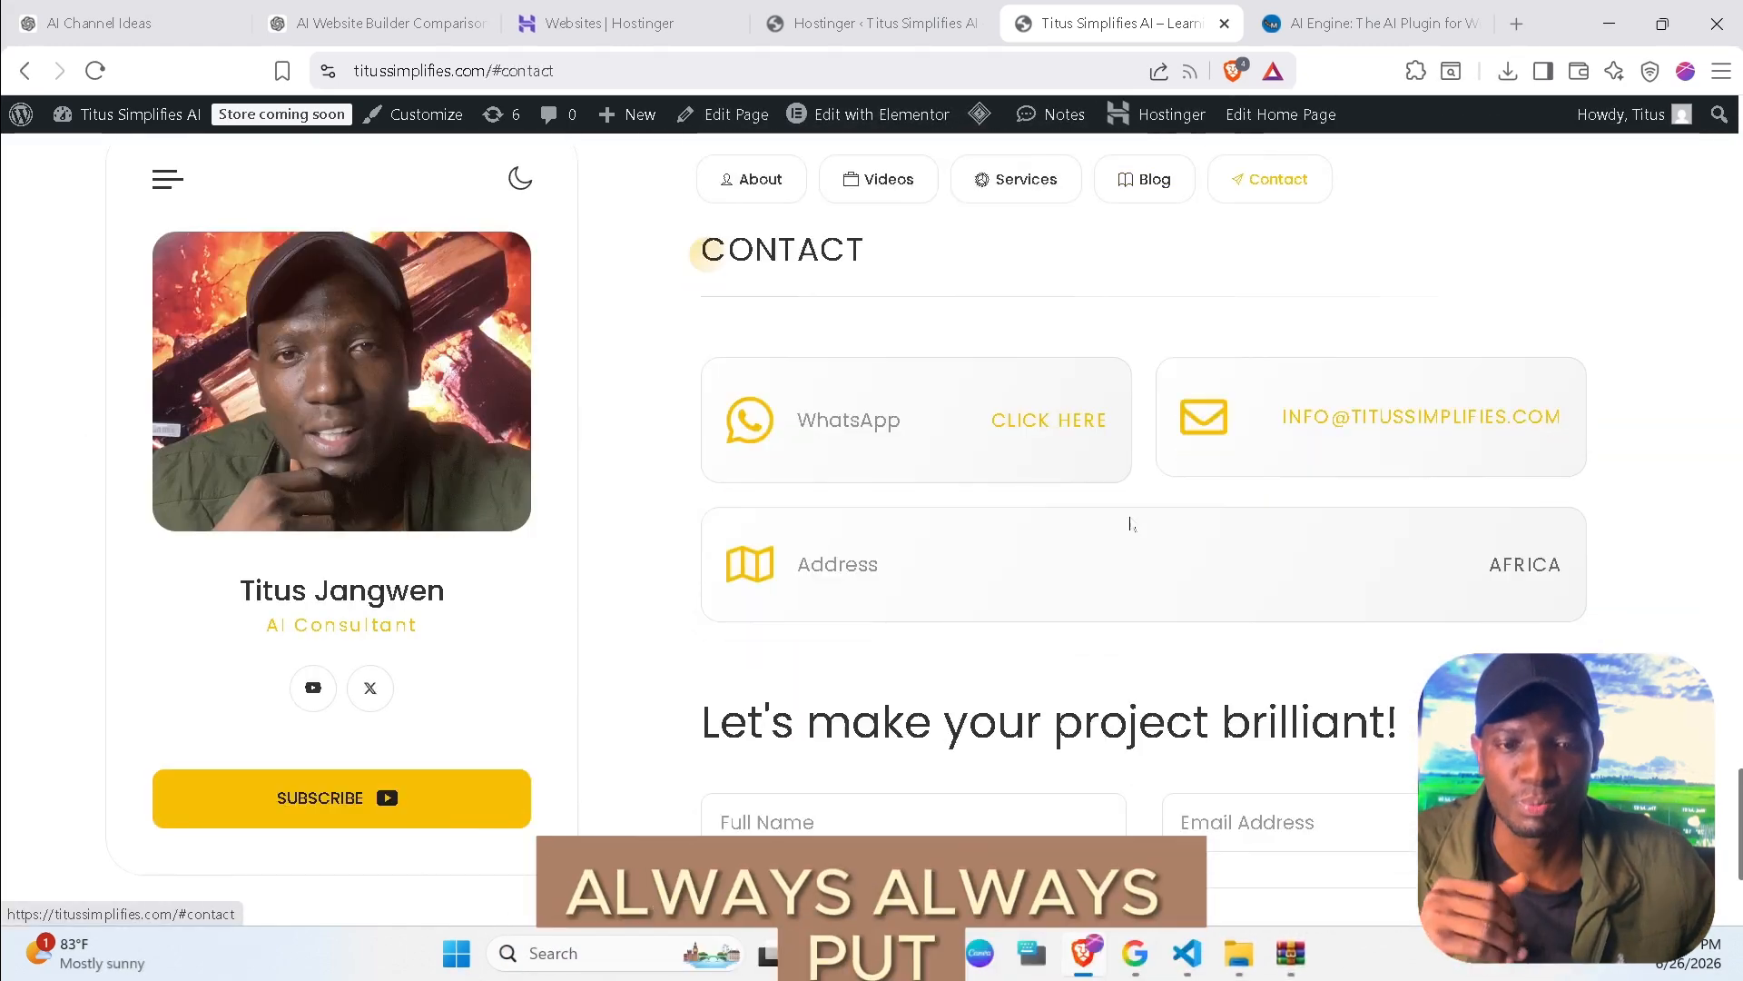
left_click(1140, 186)
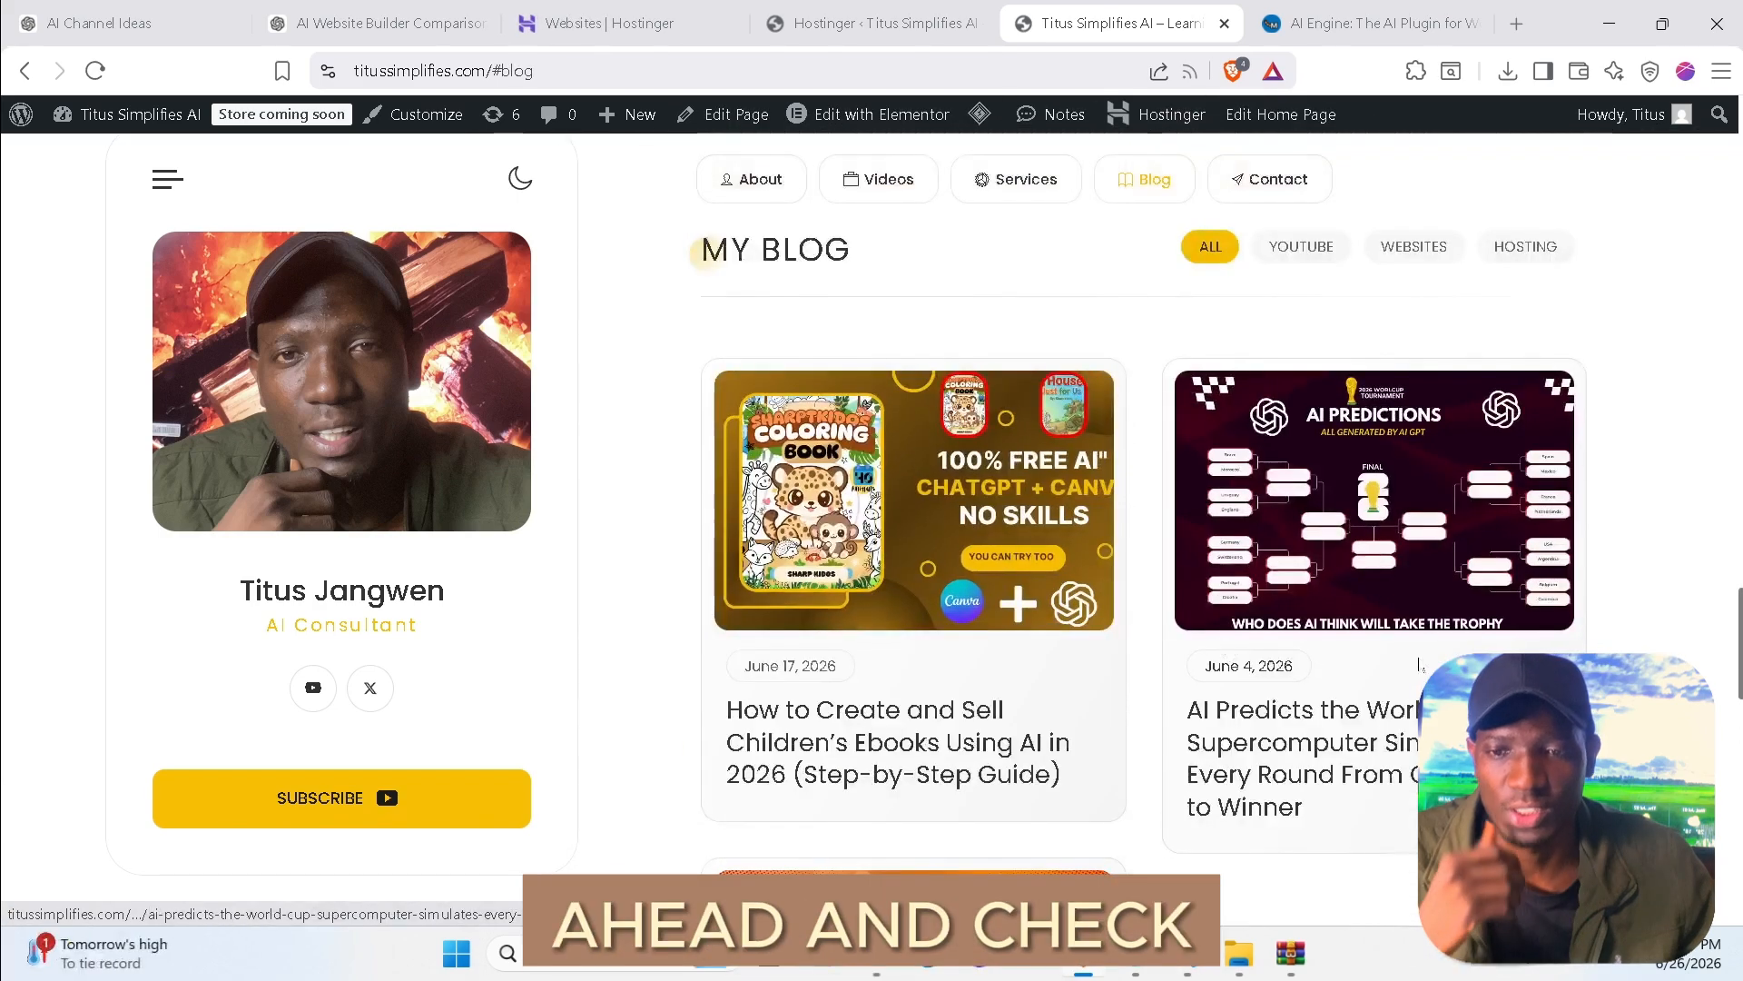
Switch to the site's WordPress admin and open the page for uploading a plugin as a .zip file.
left_click(851, 12)
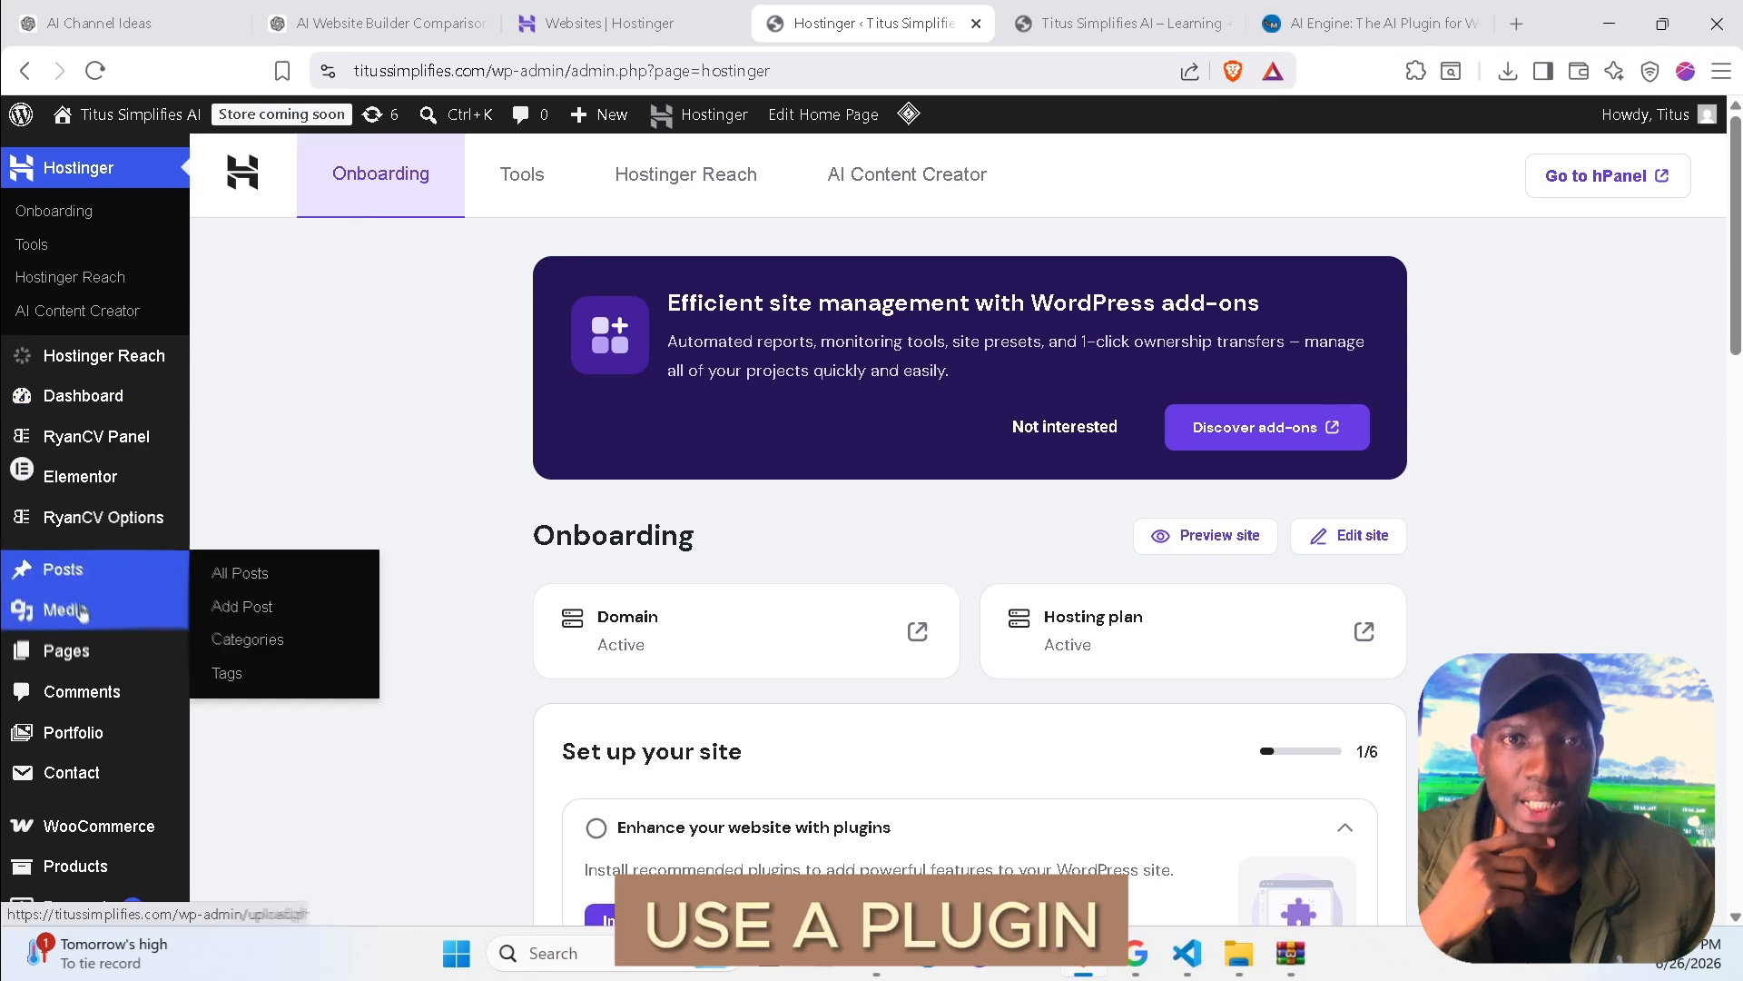
scroll(55, 690, "down", 4)
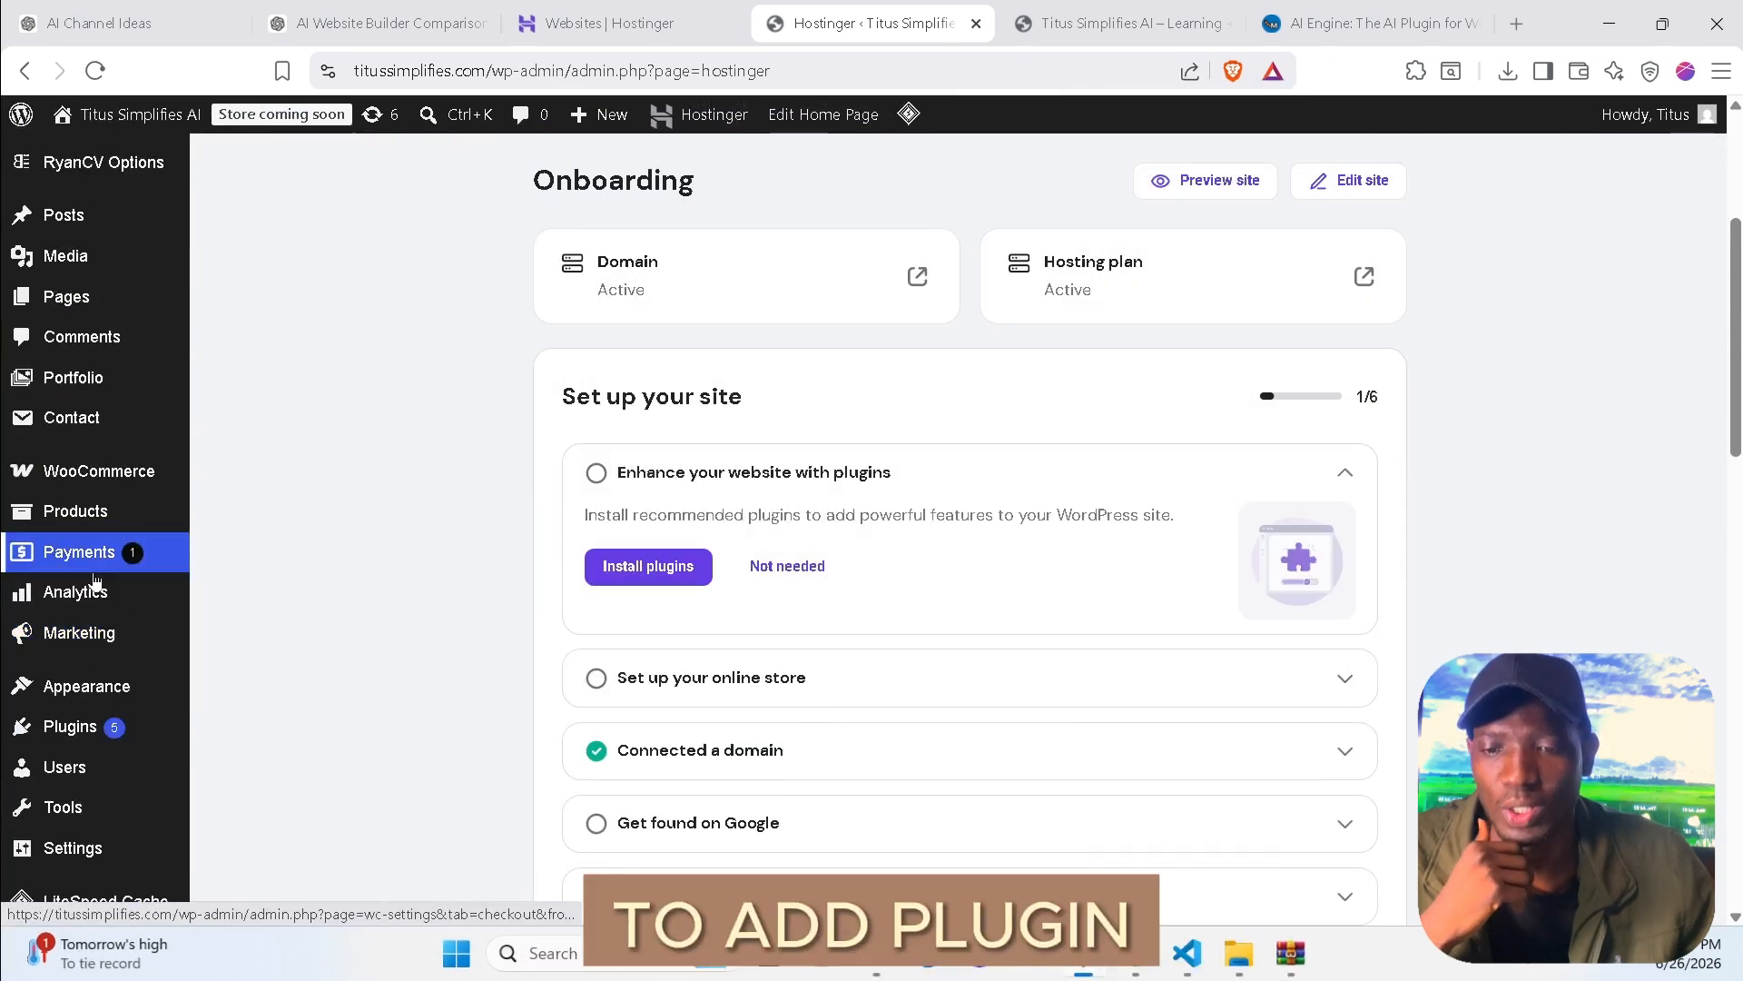
mouse_move(107, 723)
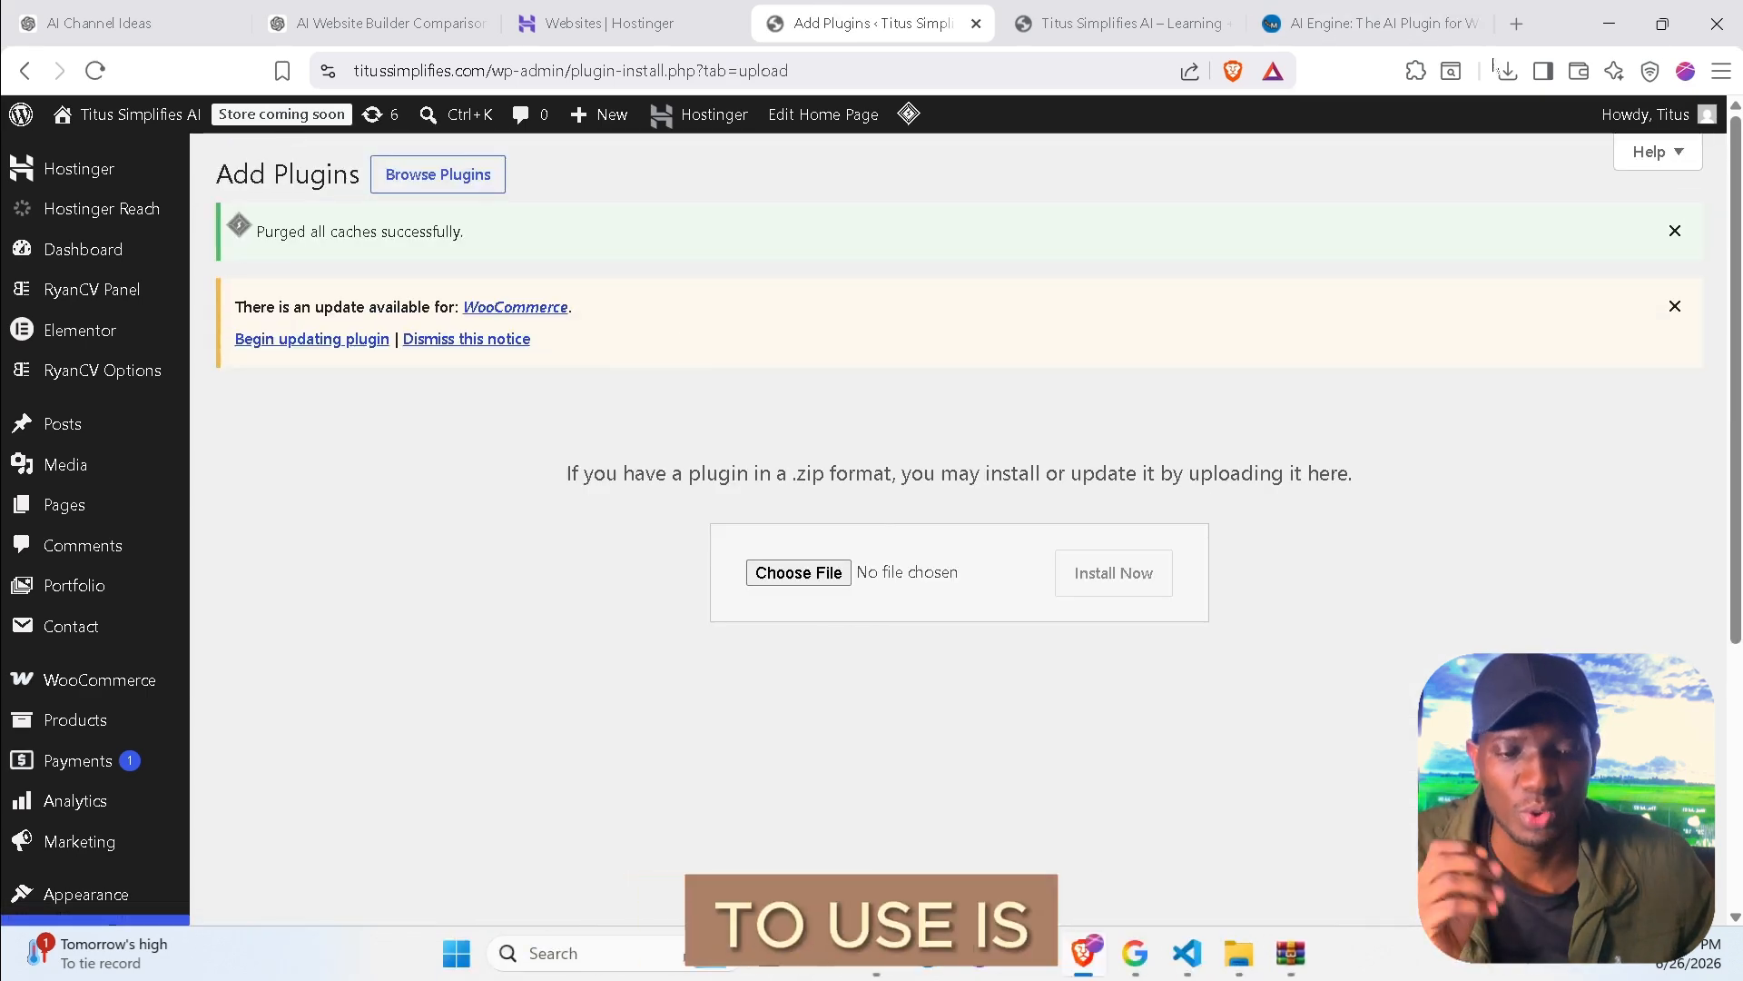
Supply ai-engine-pro.zip from the aienginepro355 folder as the plugin file and install it.
left_click(1508, 72)
left_click(990, 401)
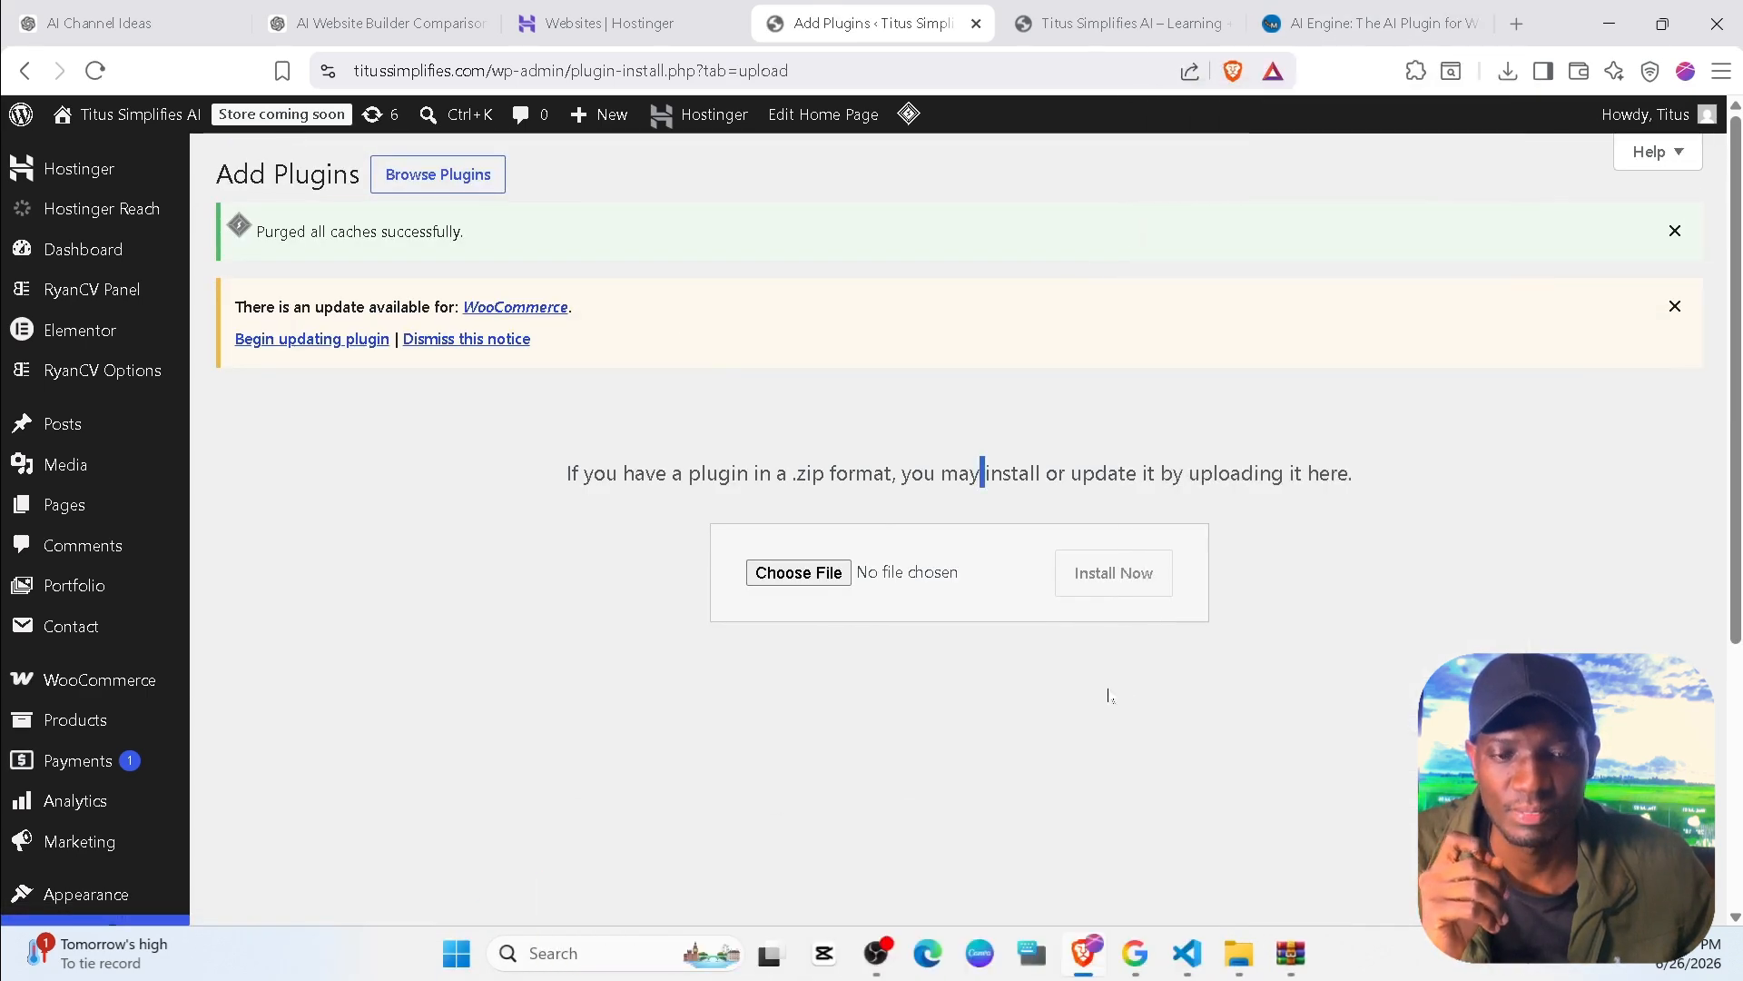
mouse_move(1242, 947)
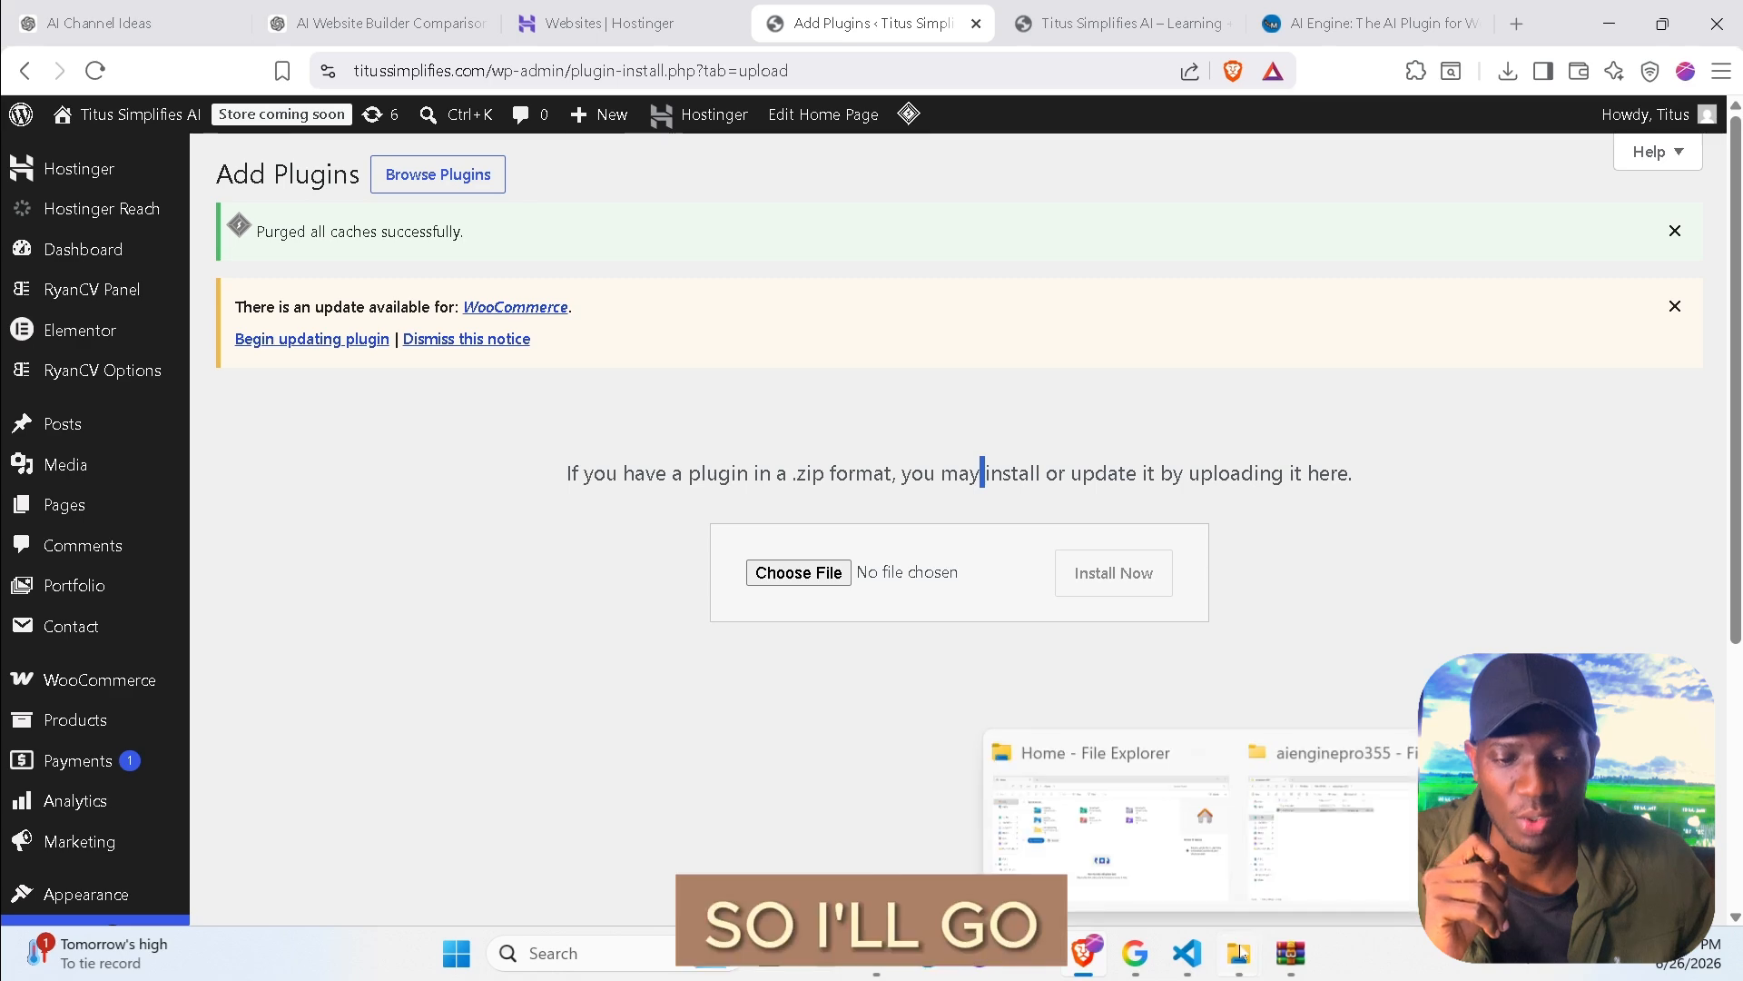
left_click(1320, 840)
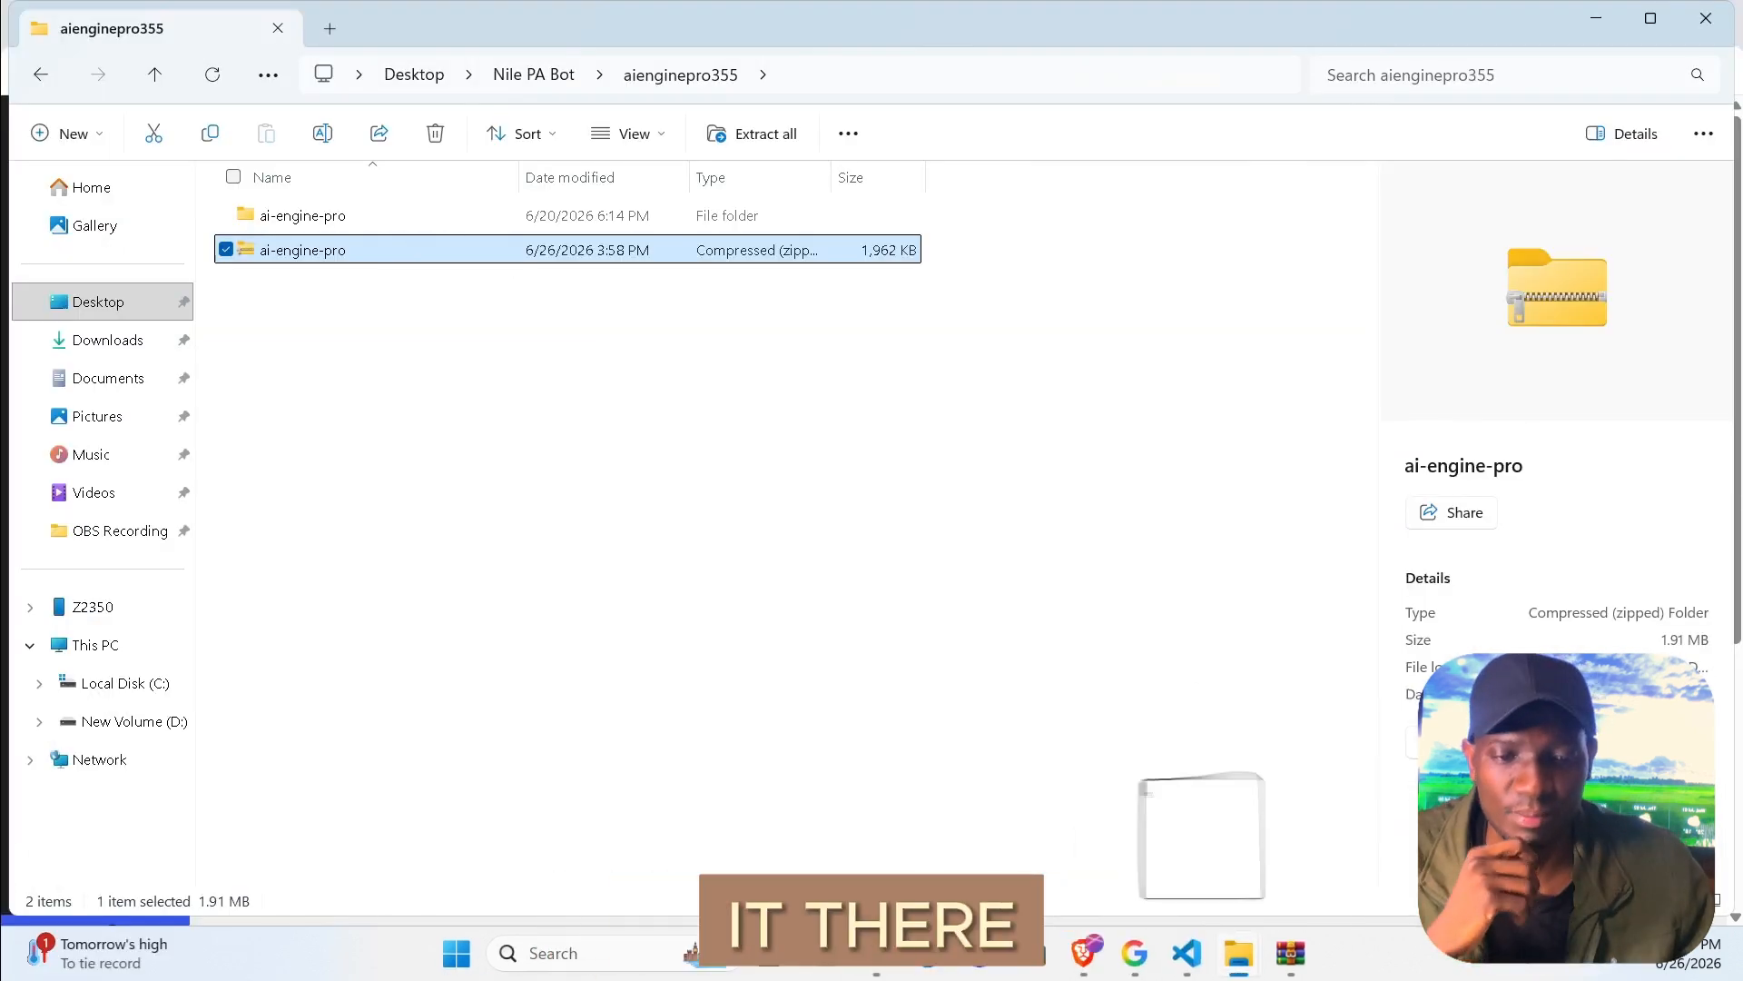
left_click_drag(1089, 918, 807, 571)
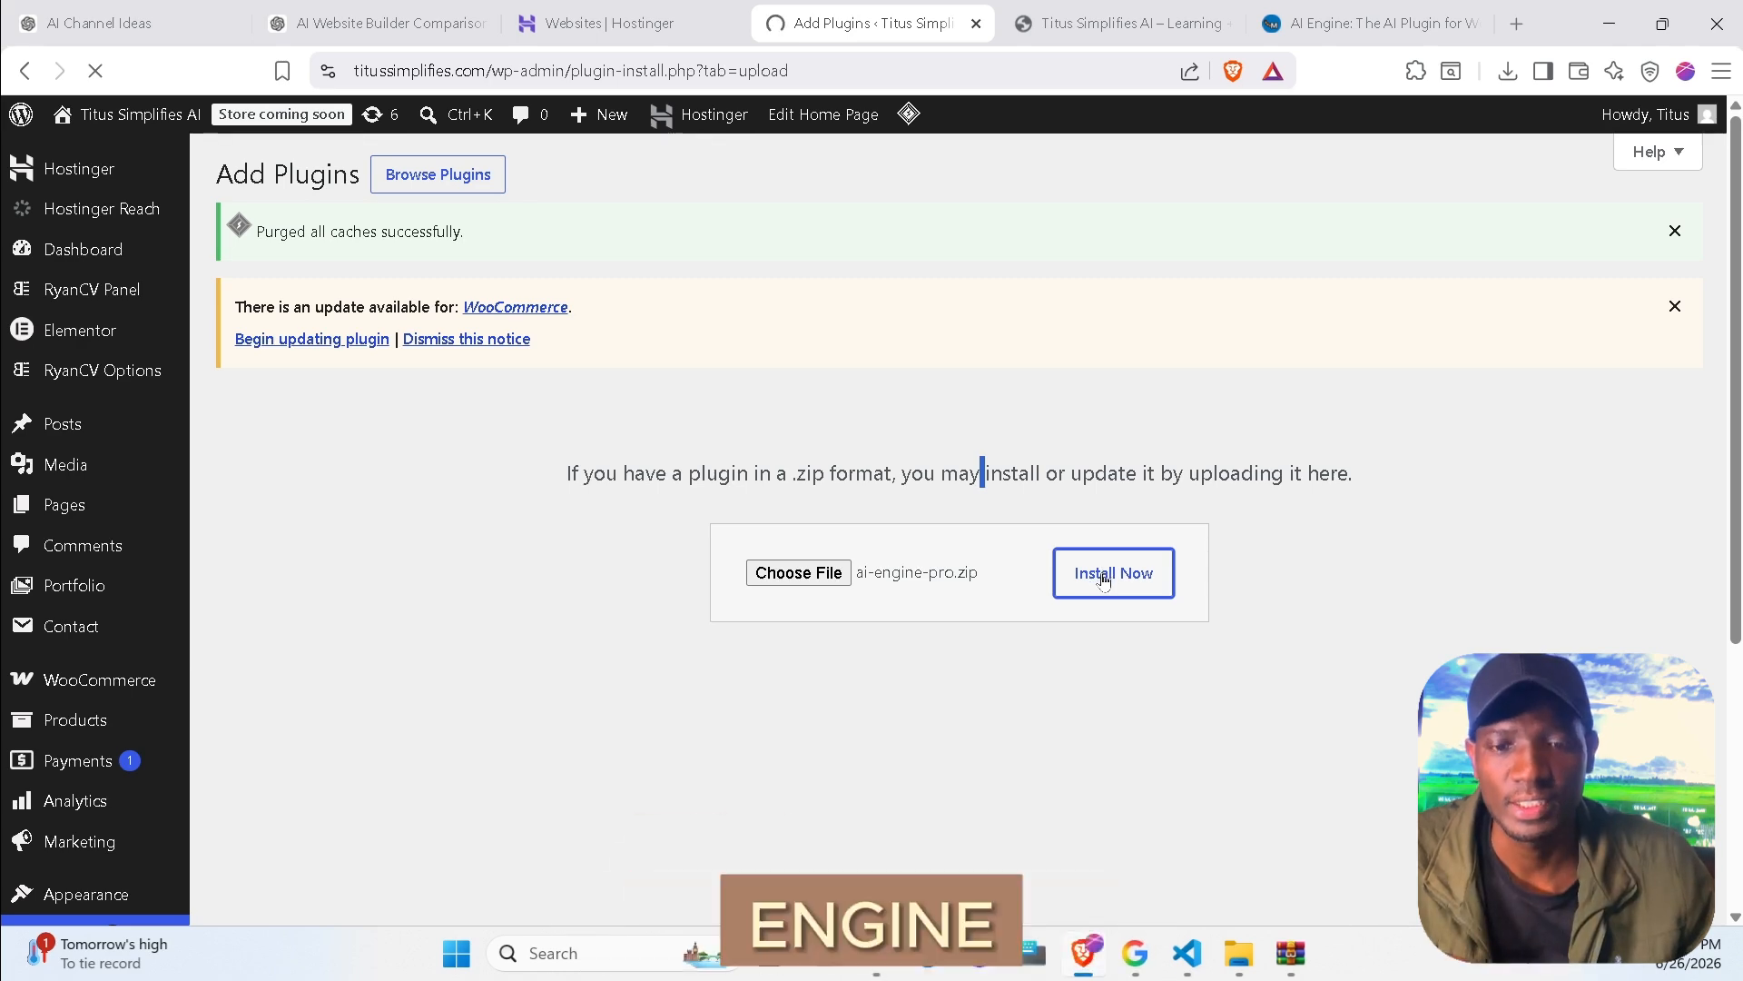
Look over the AI Engine plugin's product page on meowapps.com from start to footer.
left_click(1349, 13)
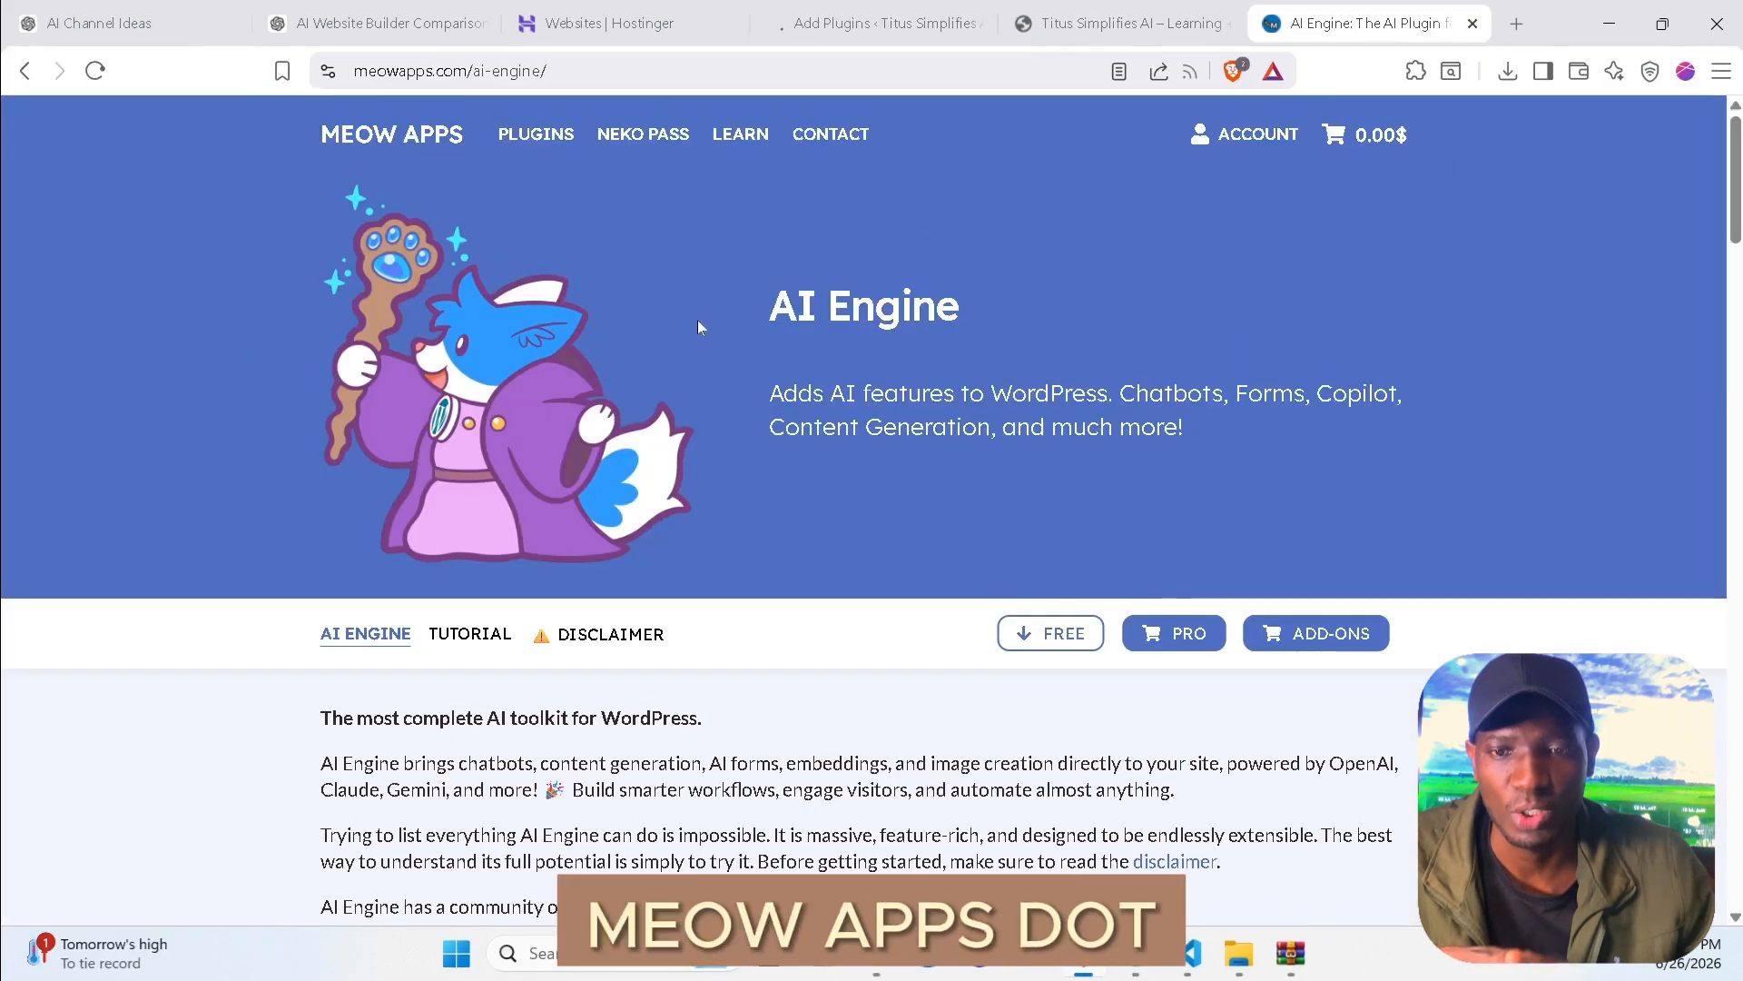
scroll(1288, 693, "down", 15)
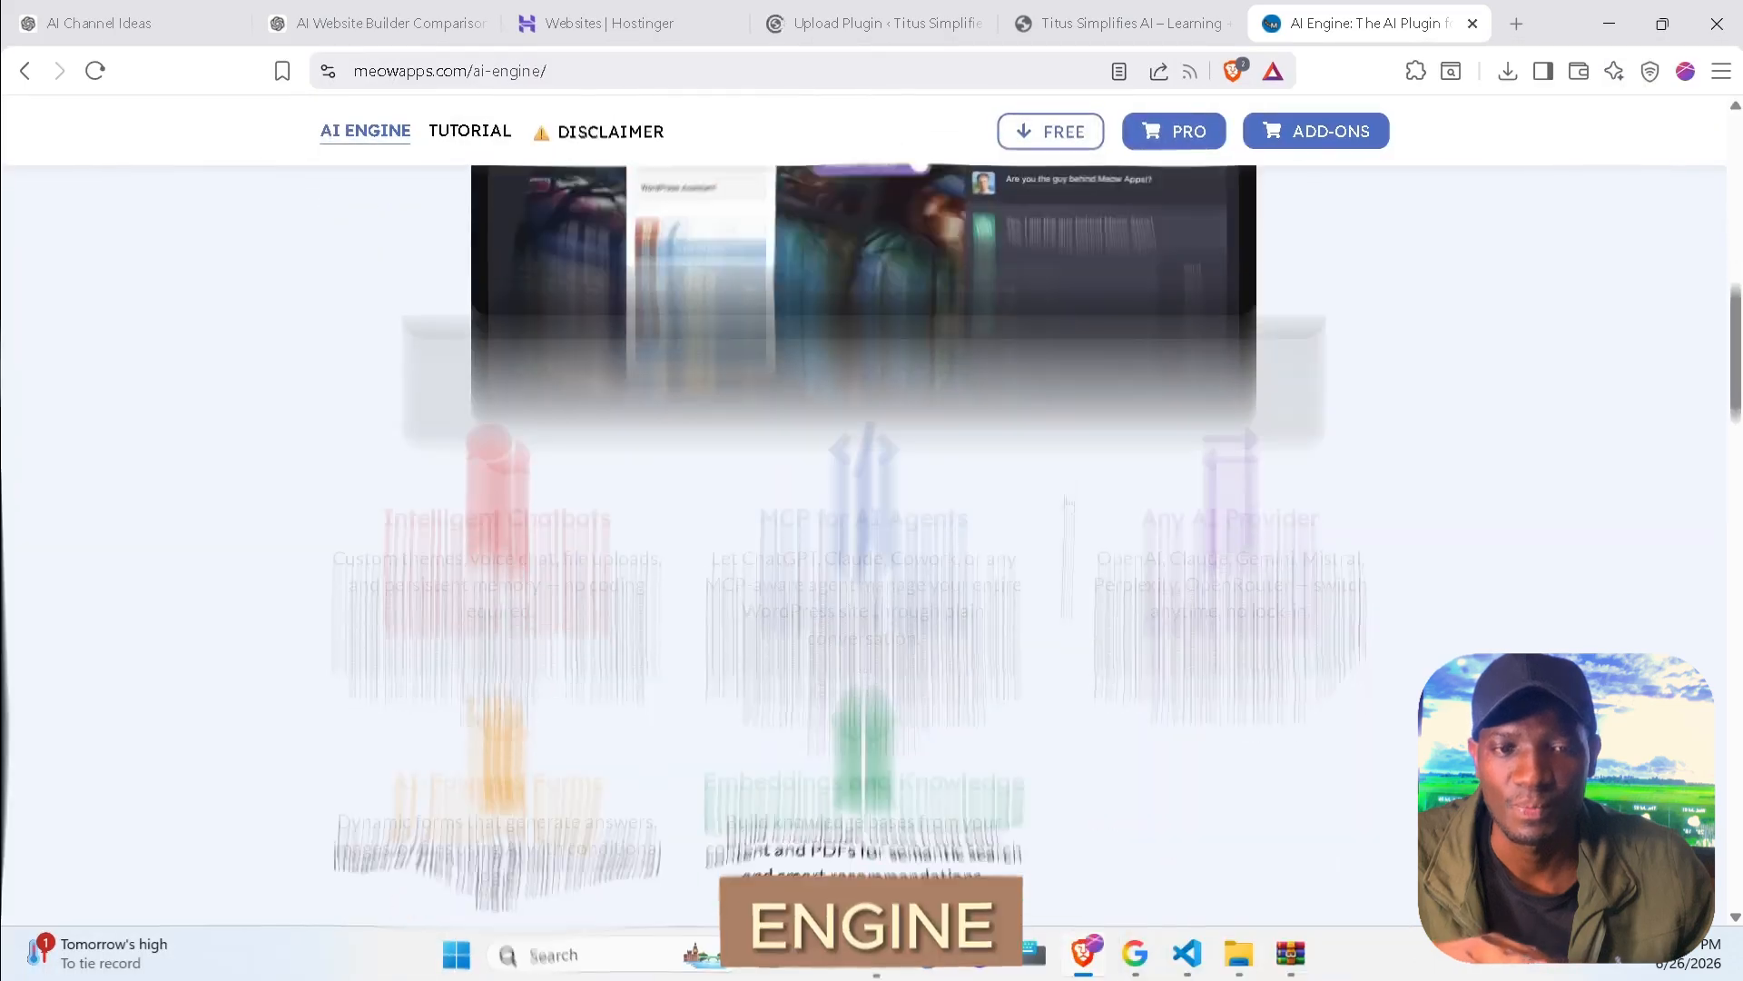
scroll(779, 522, "down", 15)
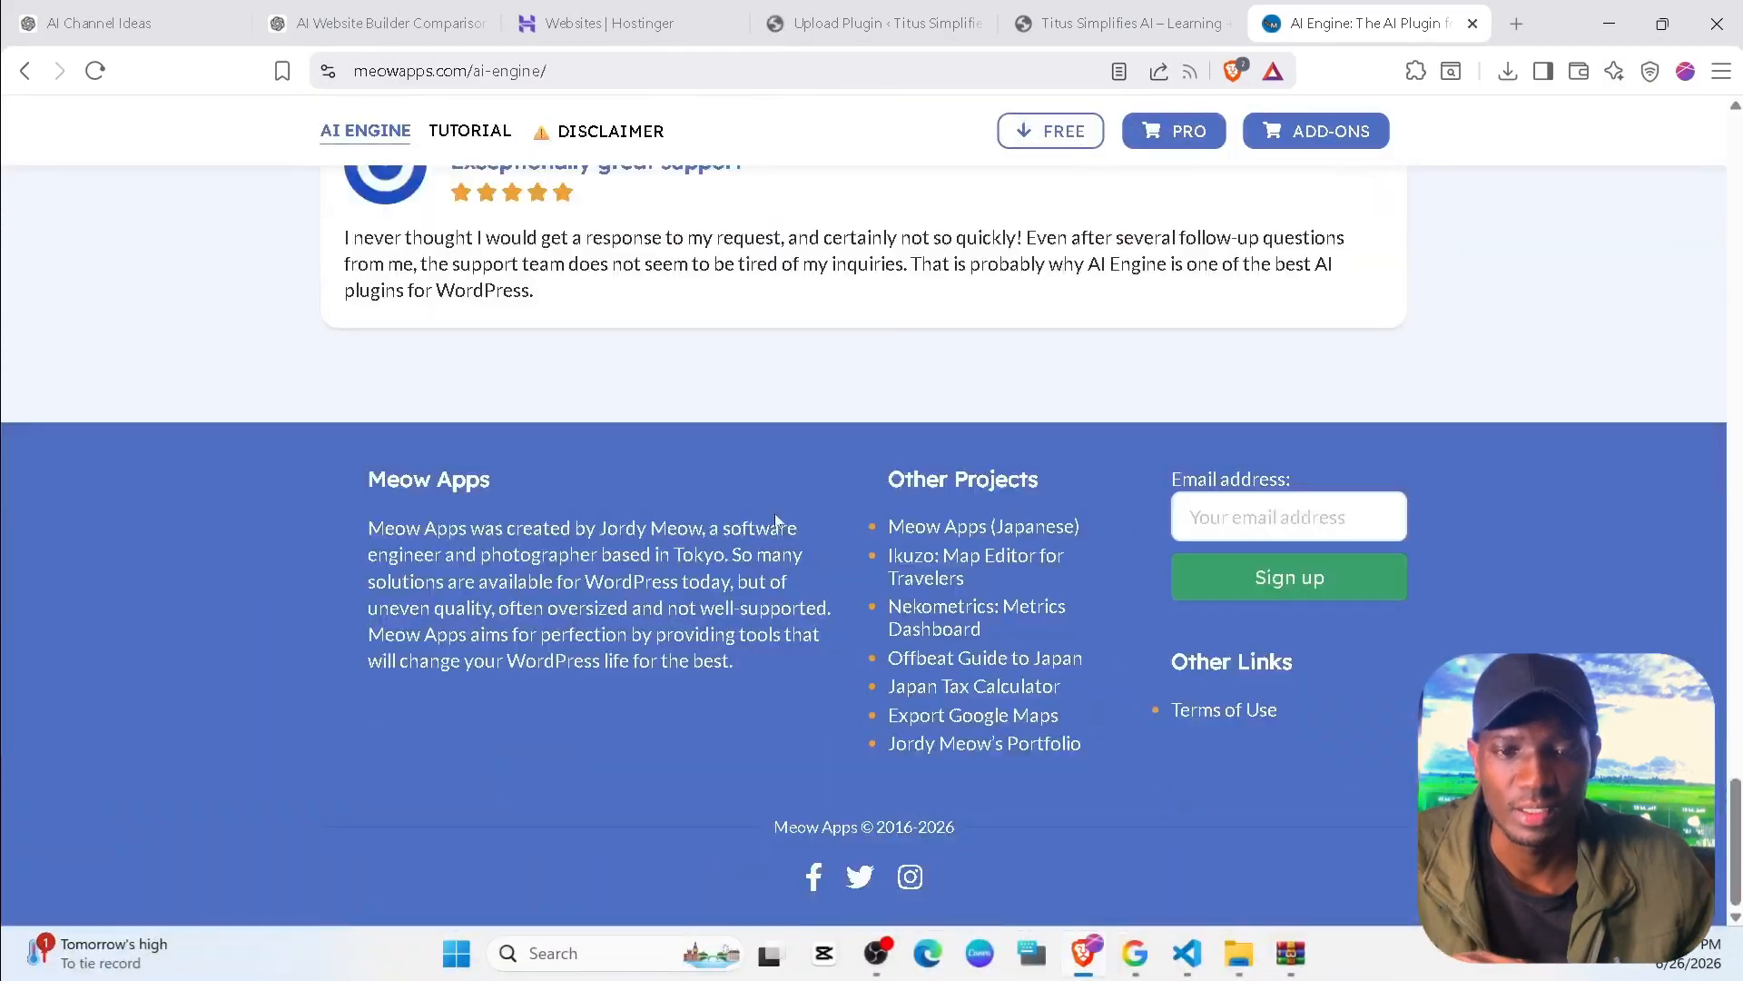
scroll(1394, 637, "up", 5)
scroll(1394, 638, "up", 15)
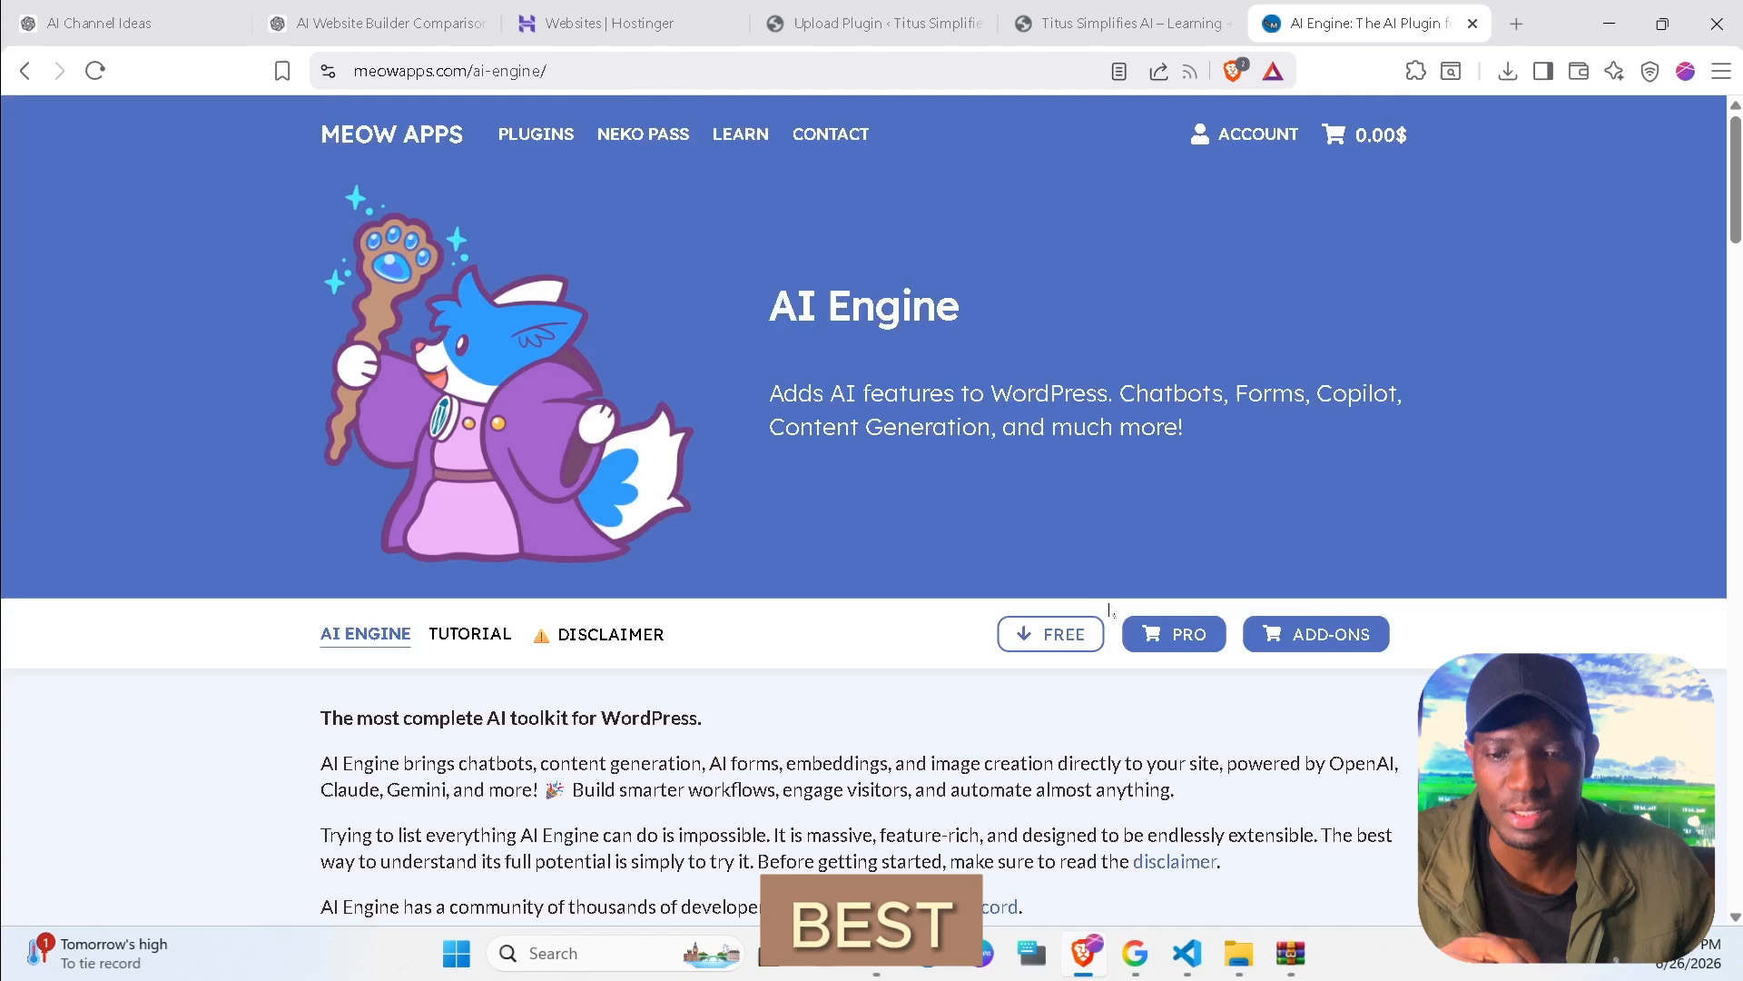
Return to the WordPress plugin installation page and activate the uploaded AI Engine plugin.
left_click(1094, 25)
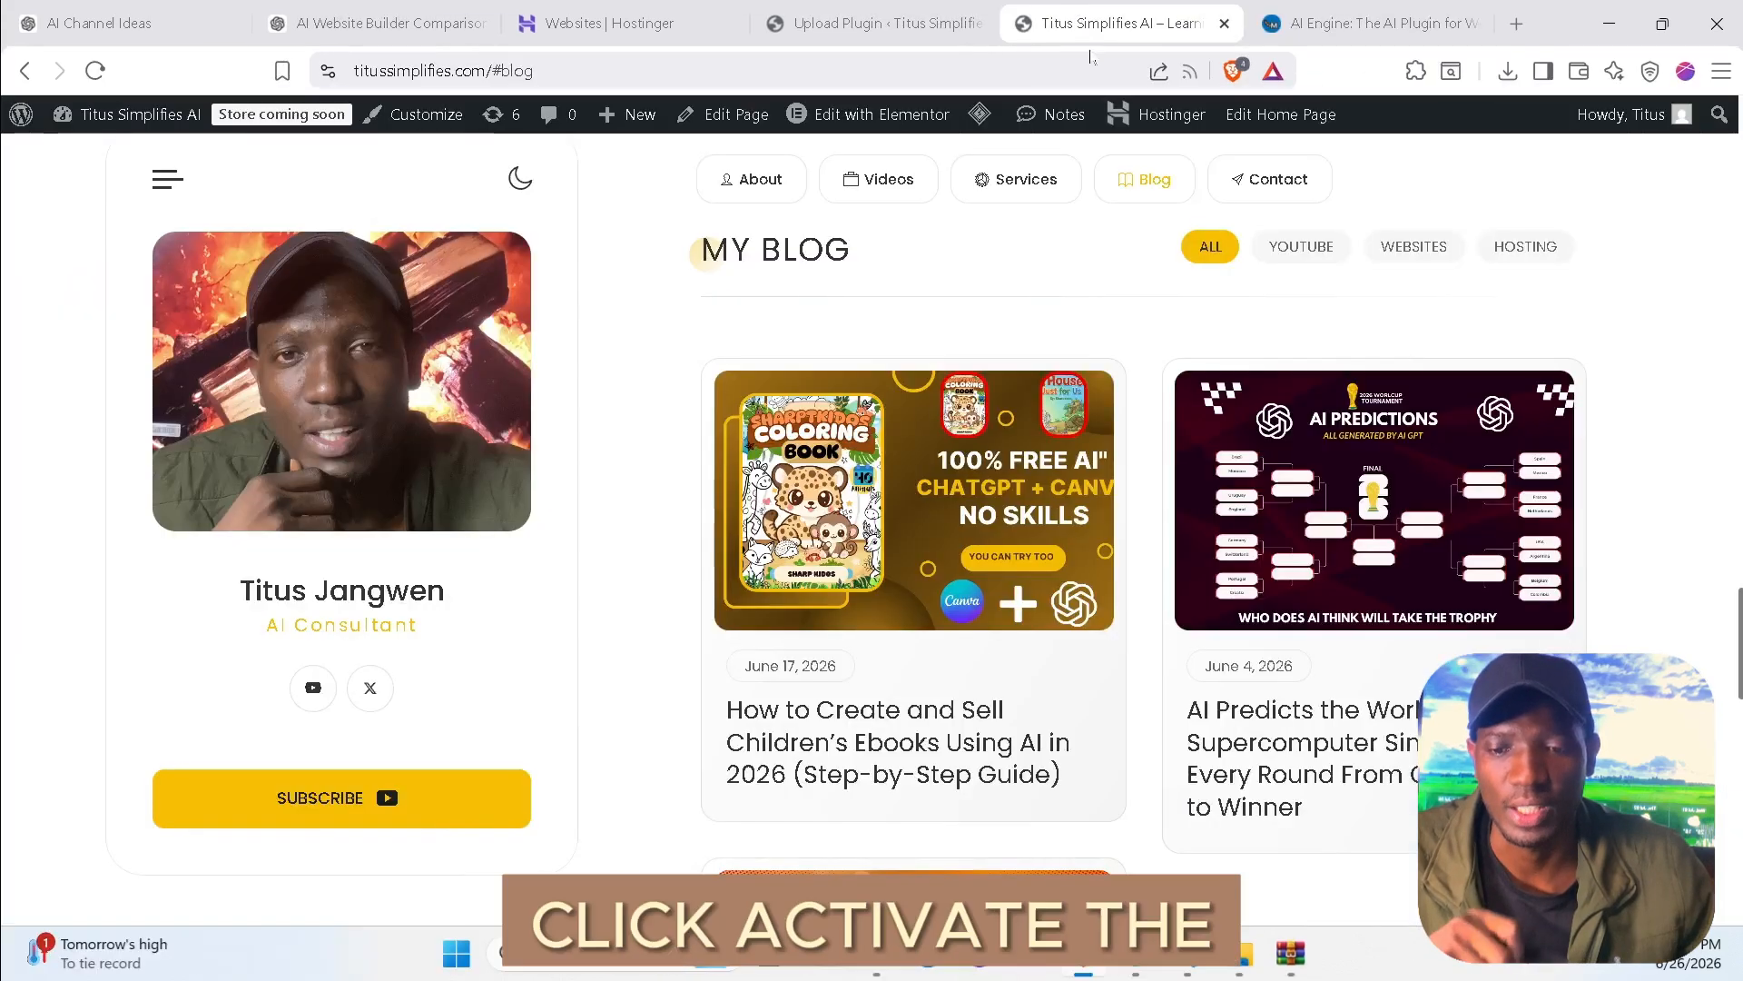
left_click(869, 9)
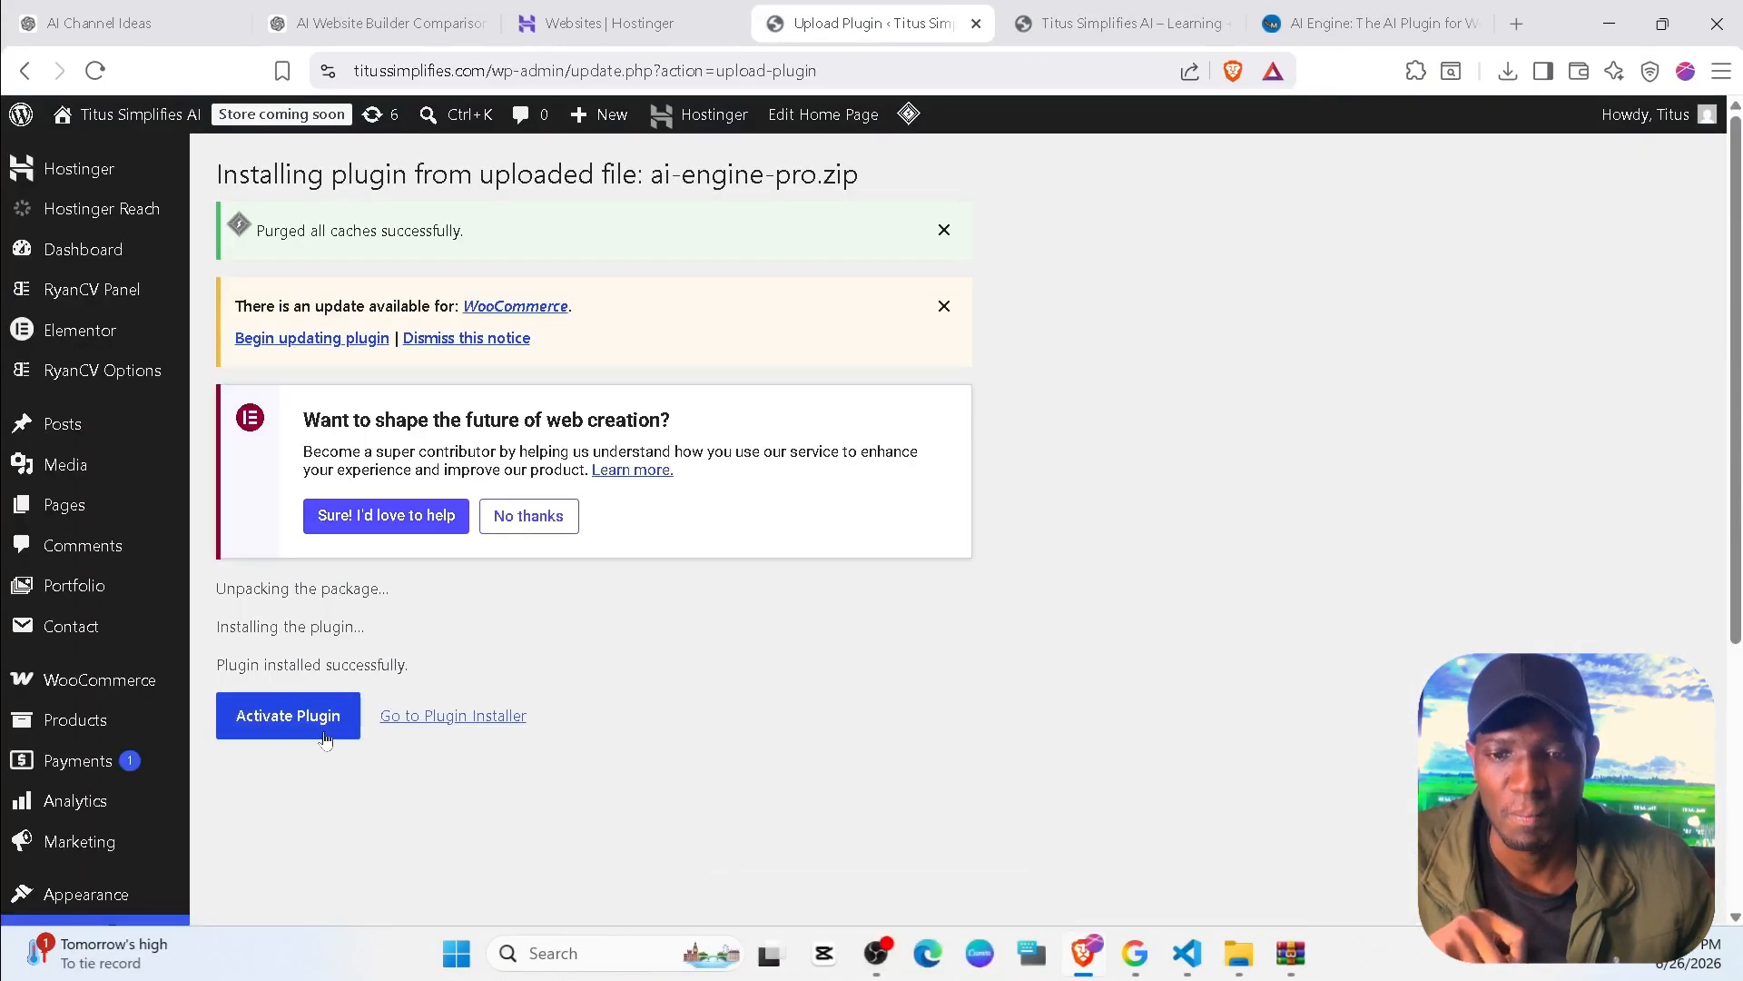
left_click(285, 730)
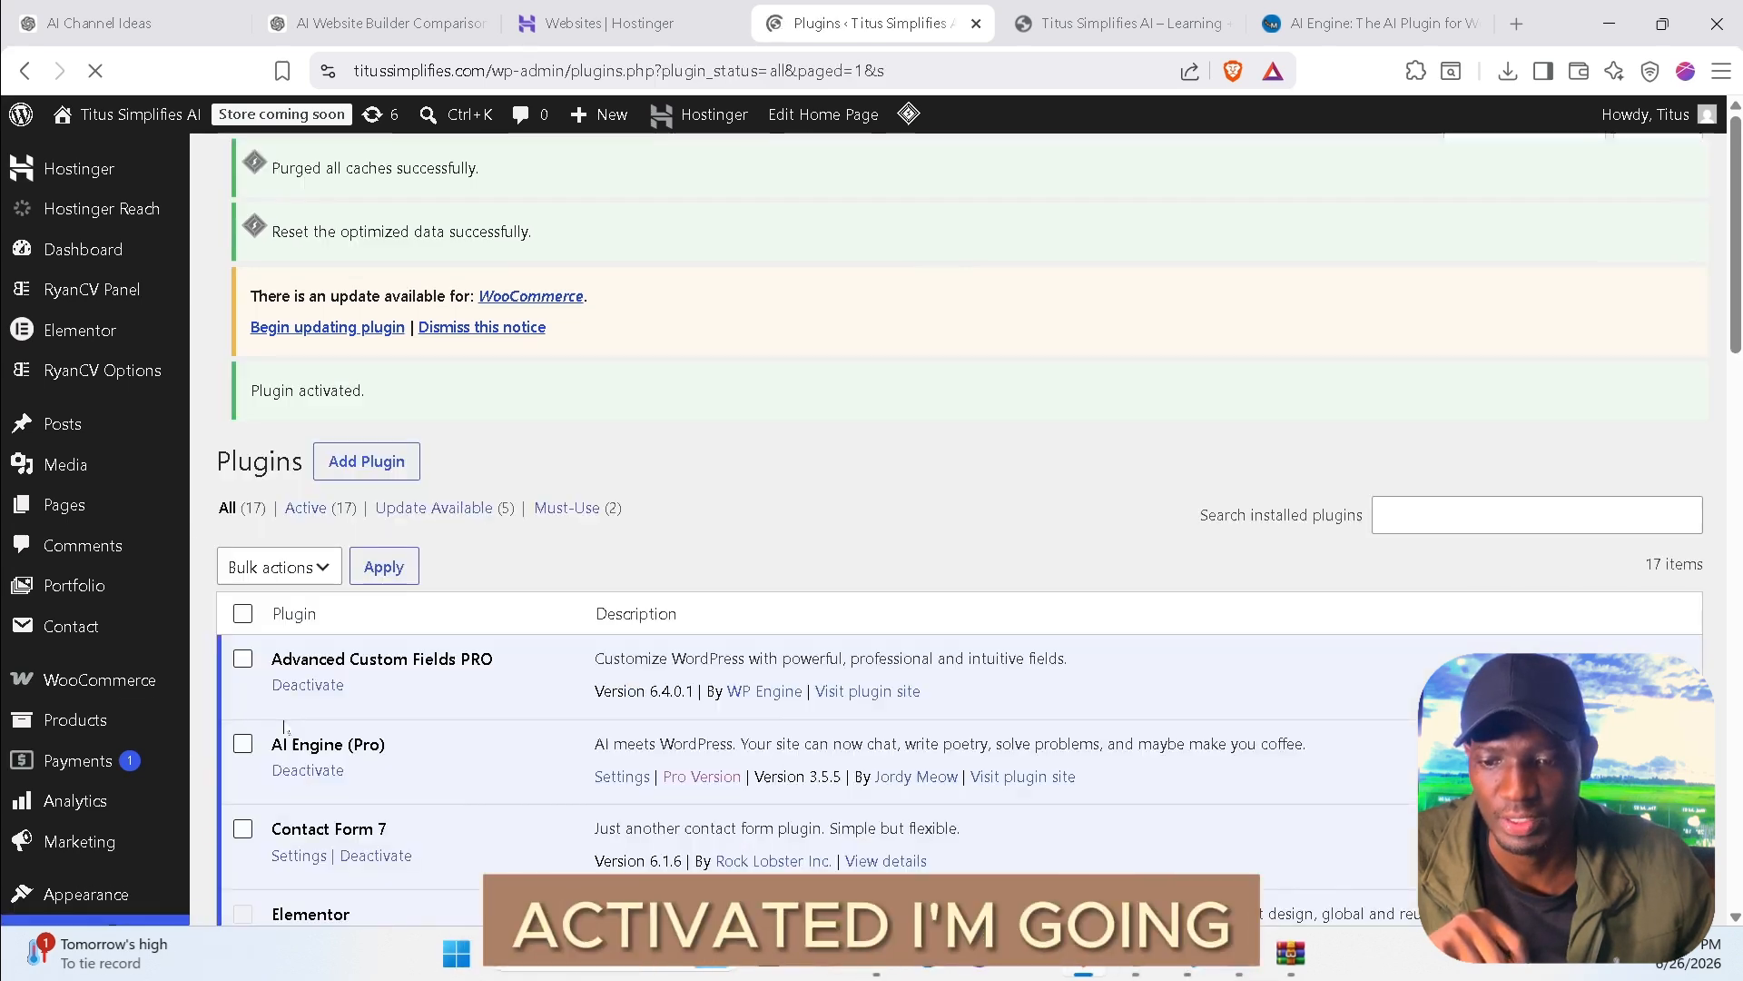
Open the AI Engine settings from the WordPress admin and review the Setup Assistant on its dashboard.
scroll(415, 665, "down", 5)
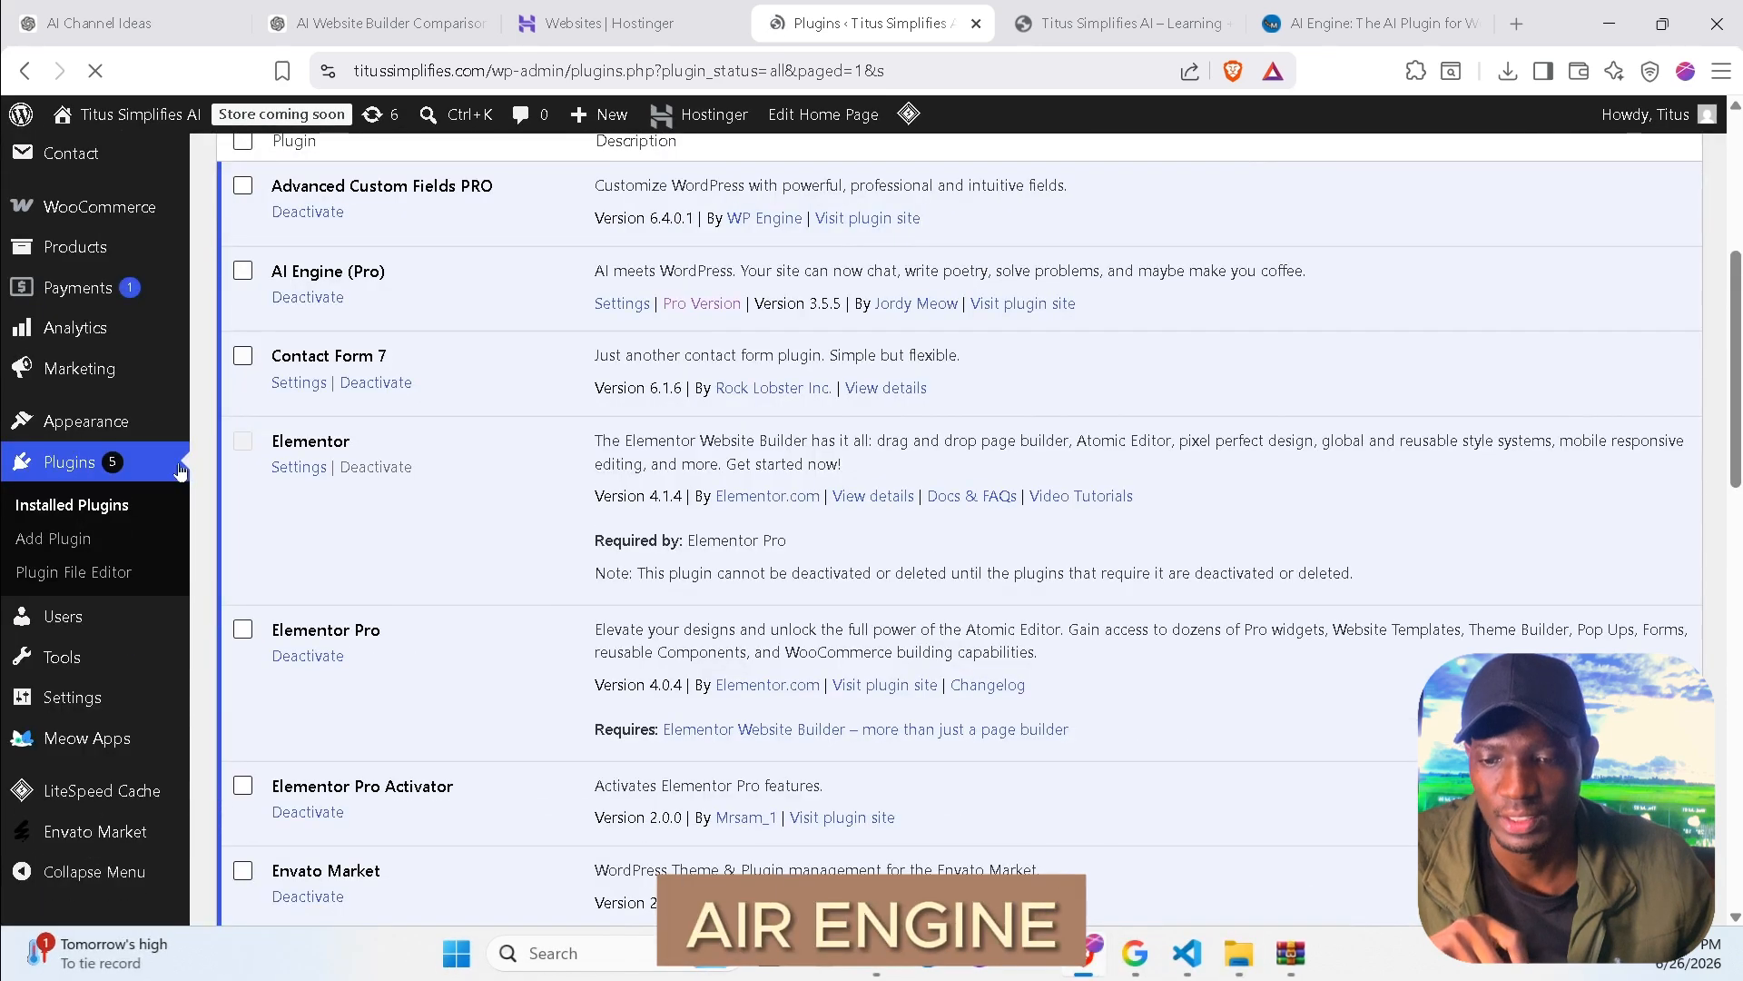
mouse_move(104, 756)
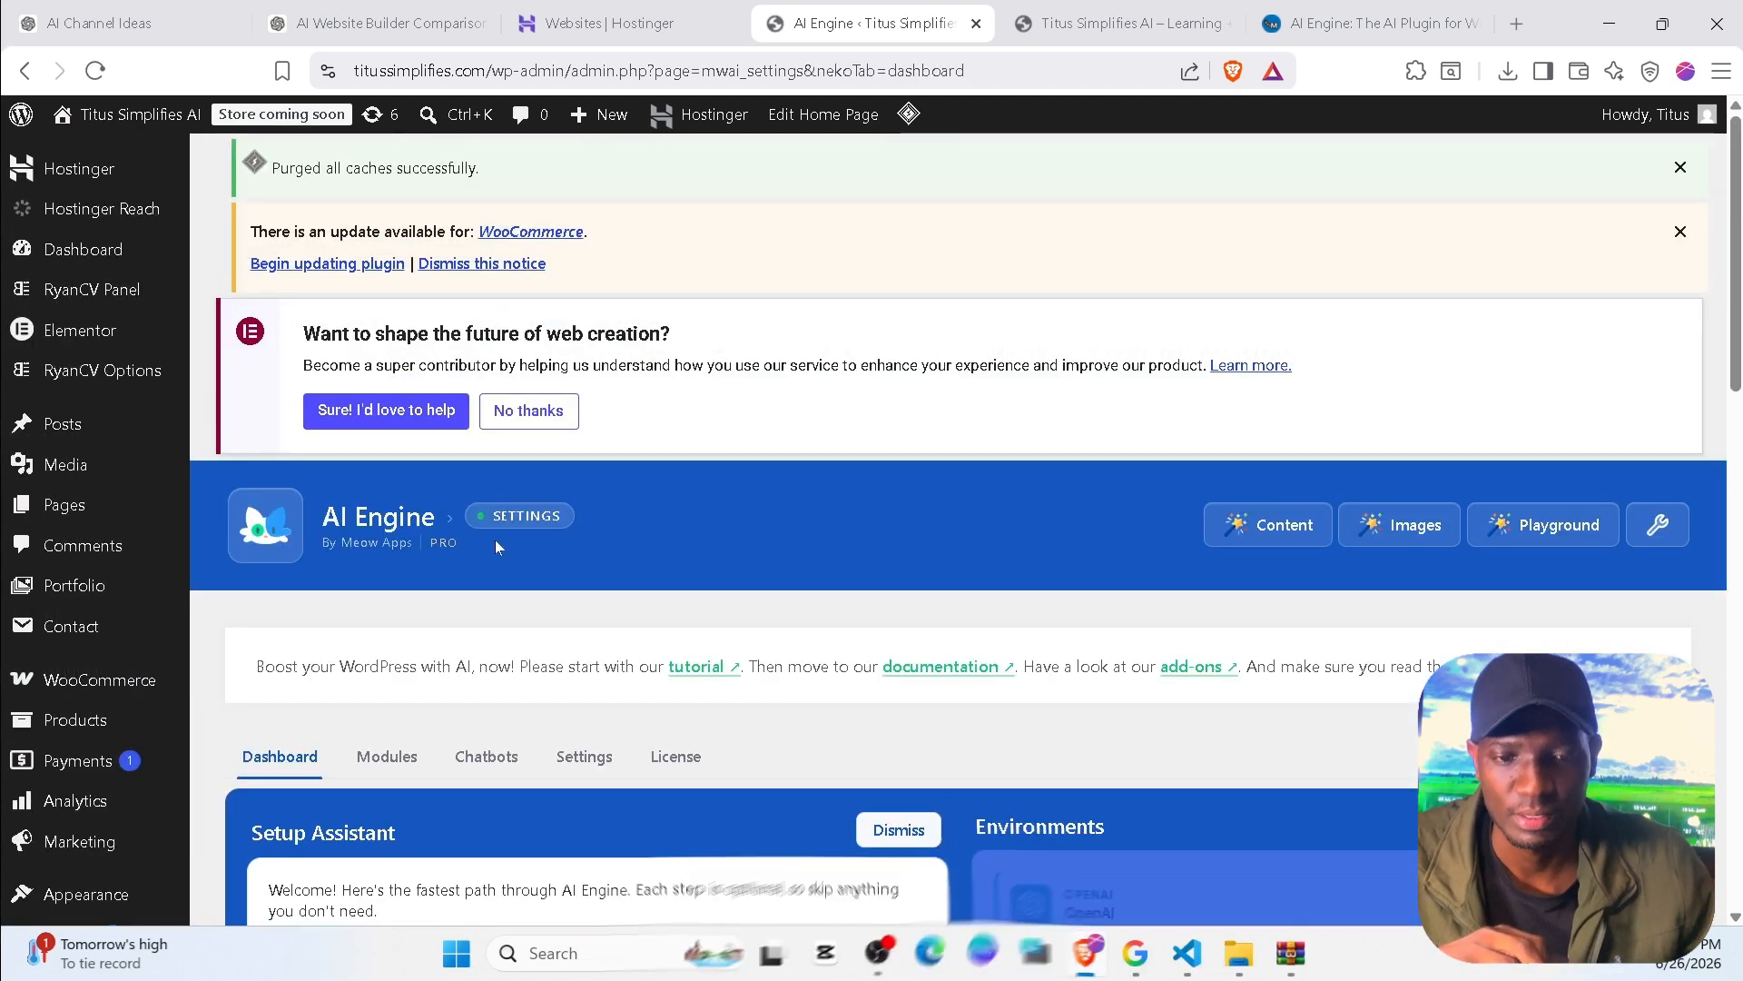
scroll(494, 540, "down", 5)
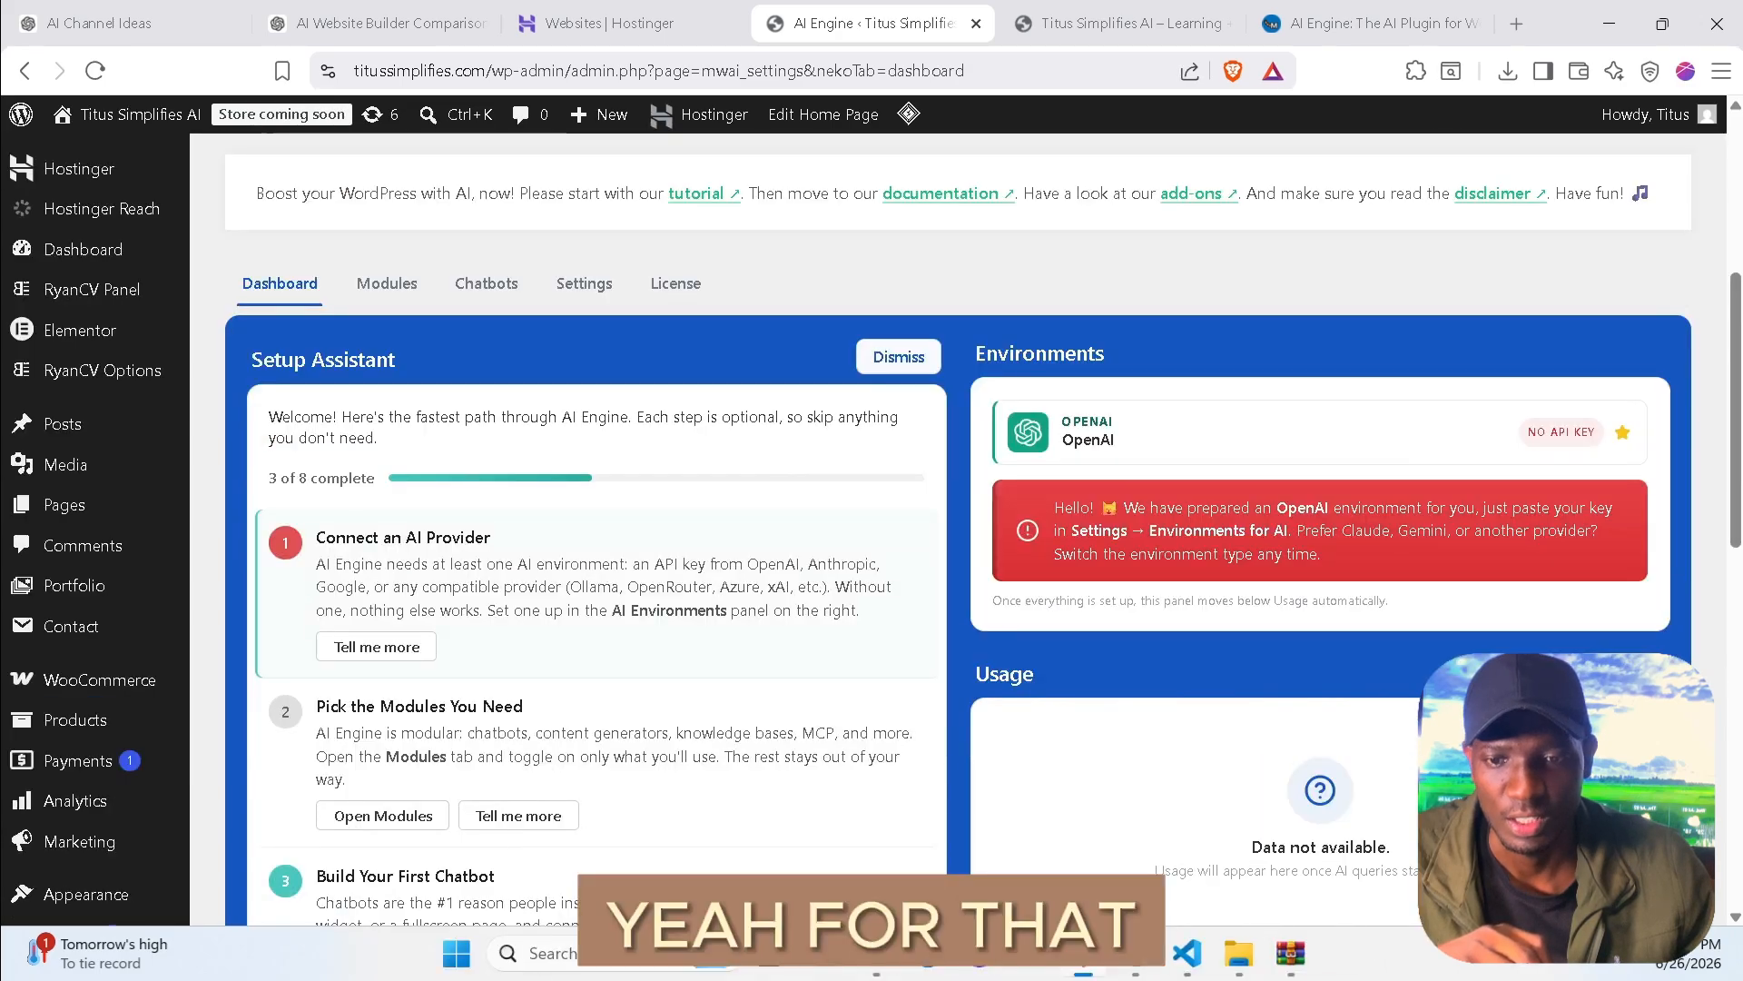
scroll(654, 481, "down", 10)
scroll(544, 409, "up", 10)
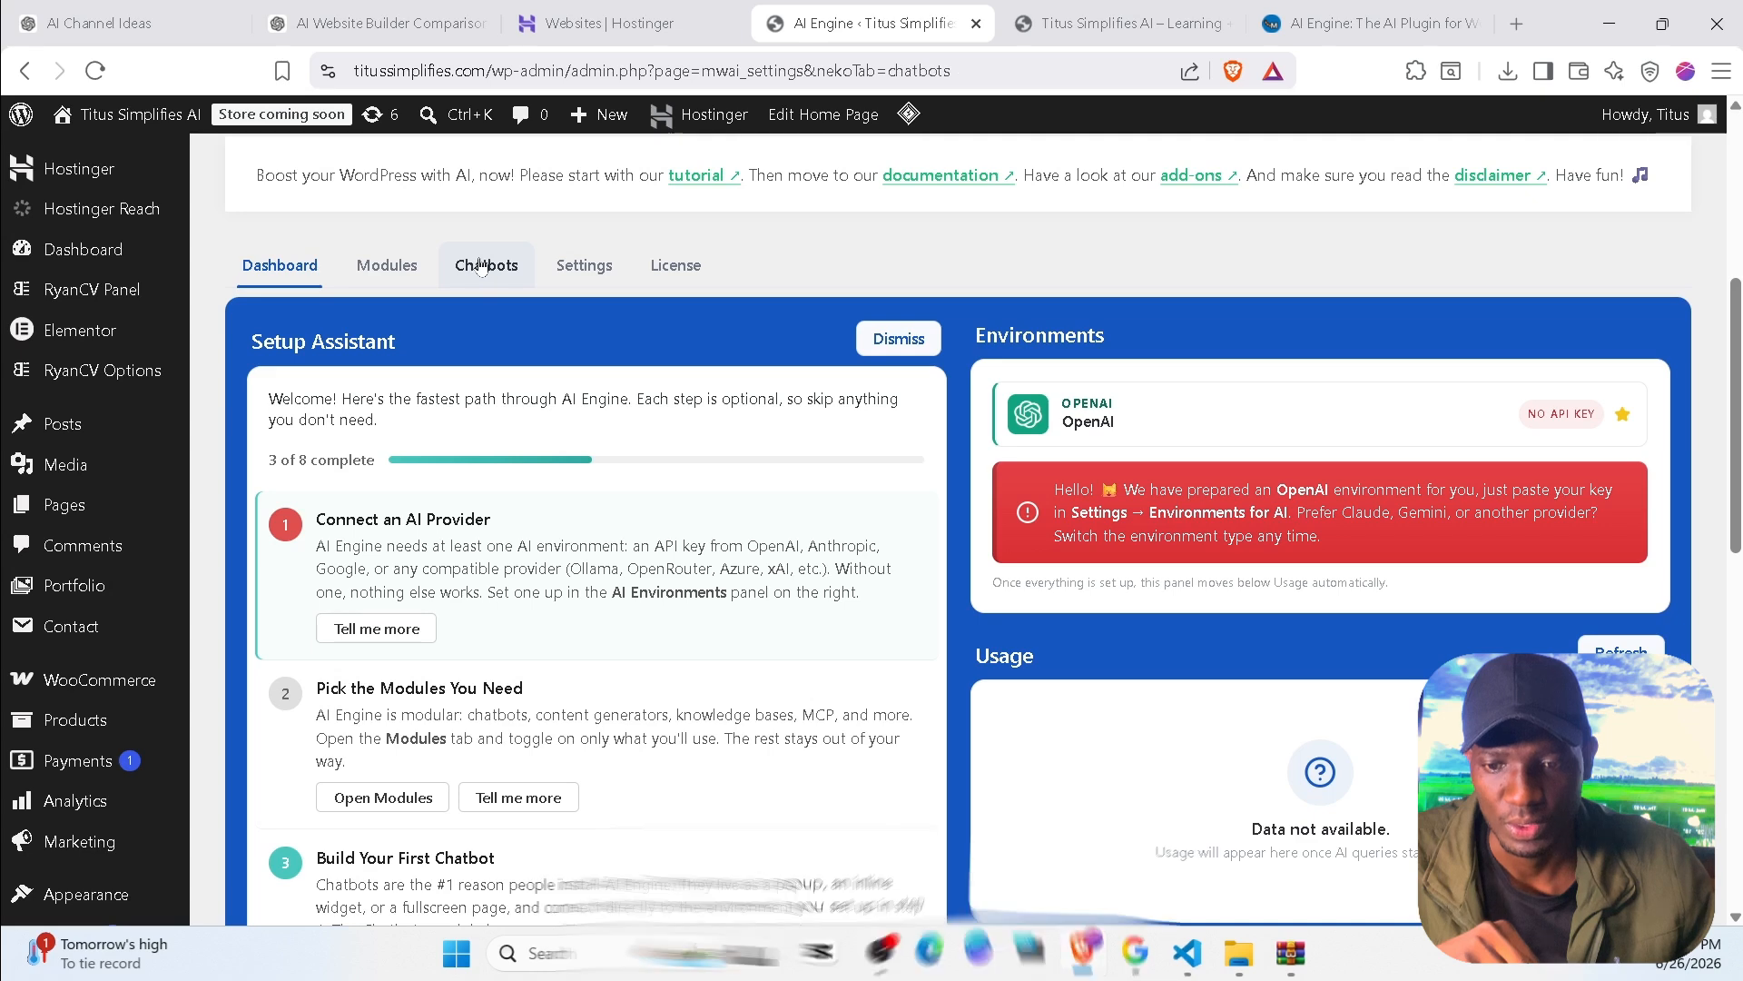
Show AI Engine's chatbot configuration and inspect the default chatbot's name, mode and instructions settings.
left_click(480, 268)
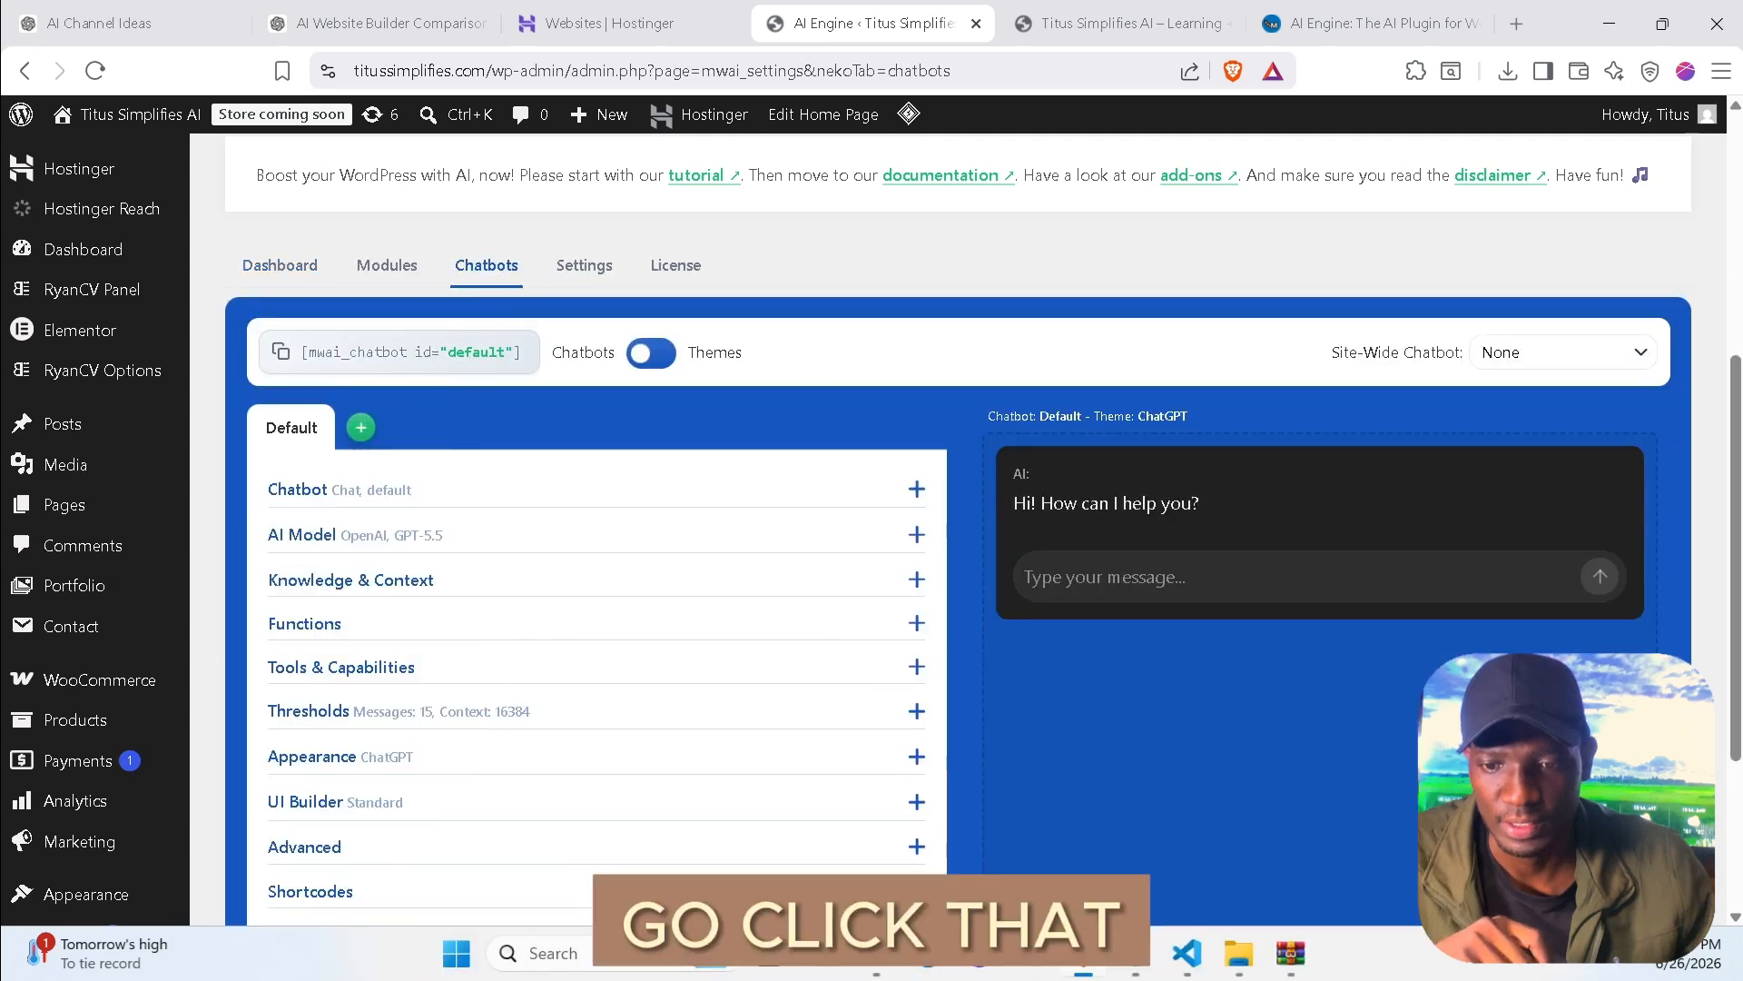
left_click(482, 492)
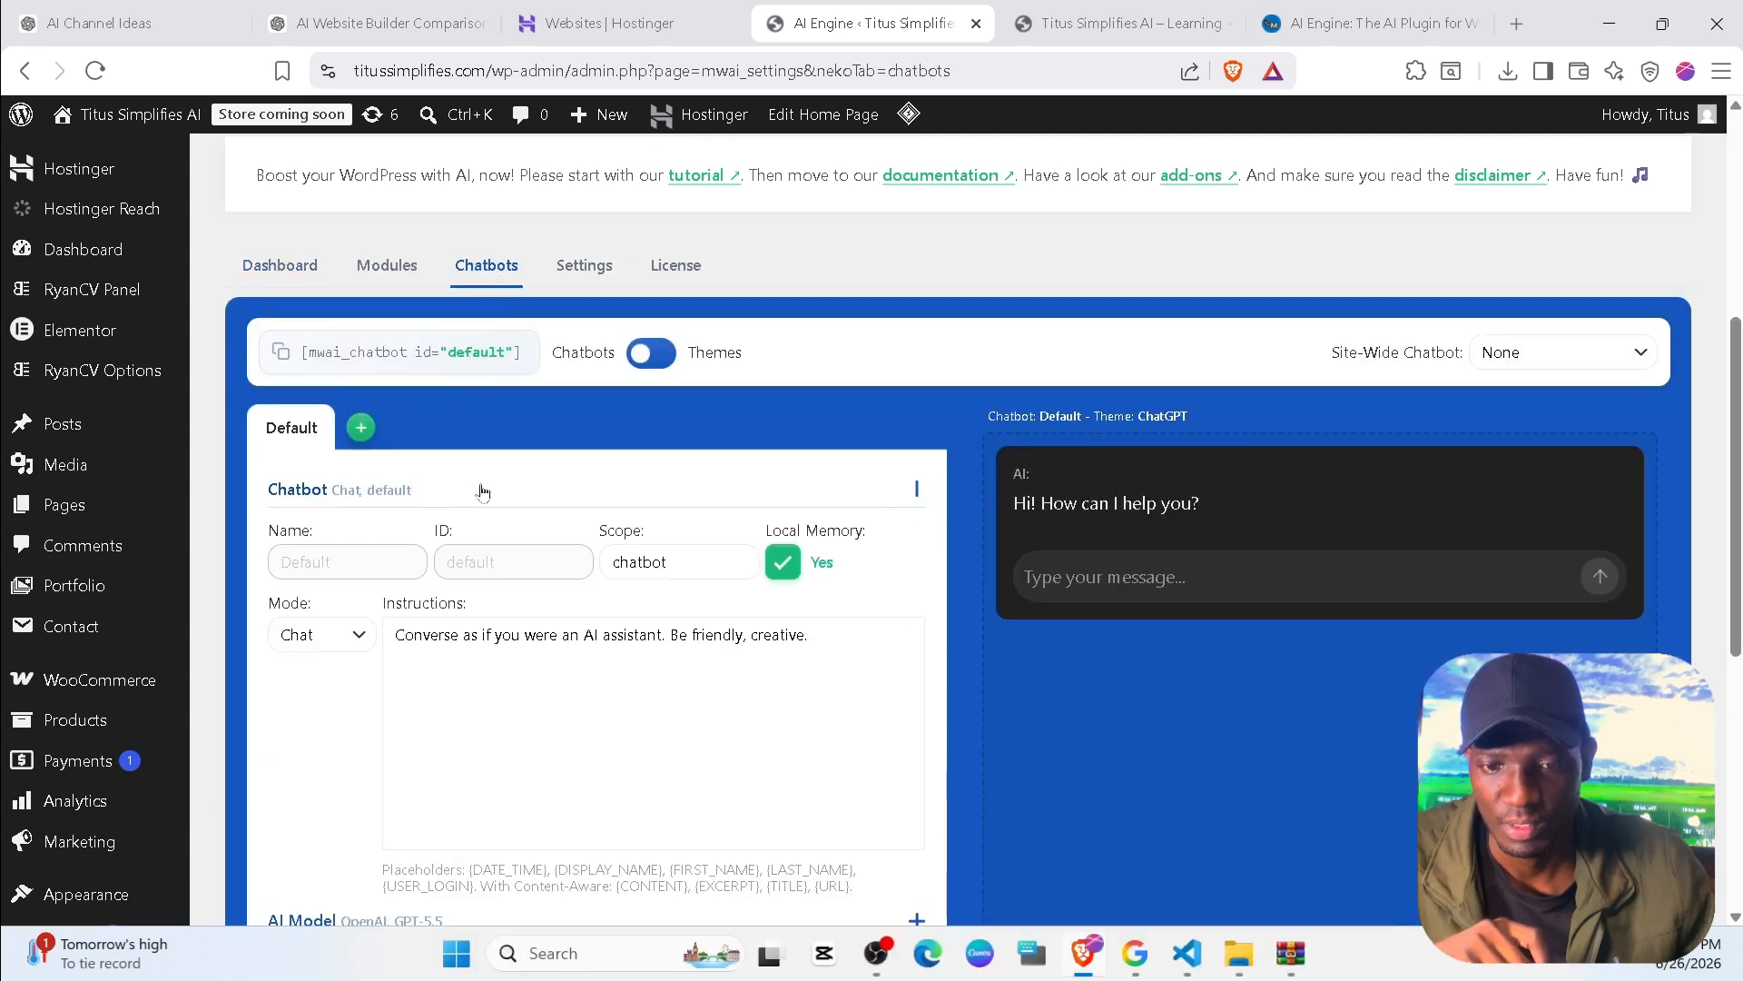
left_click(482, 492)
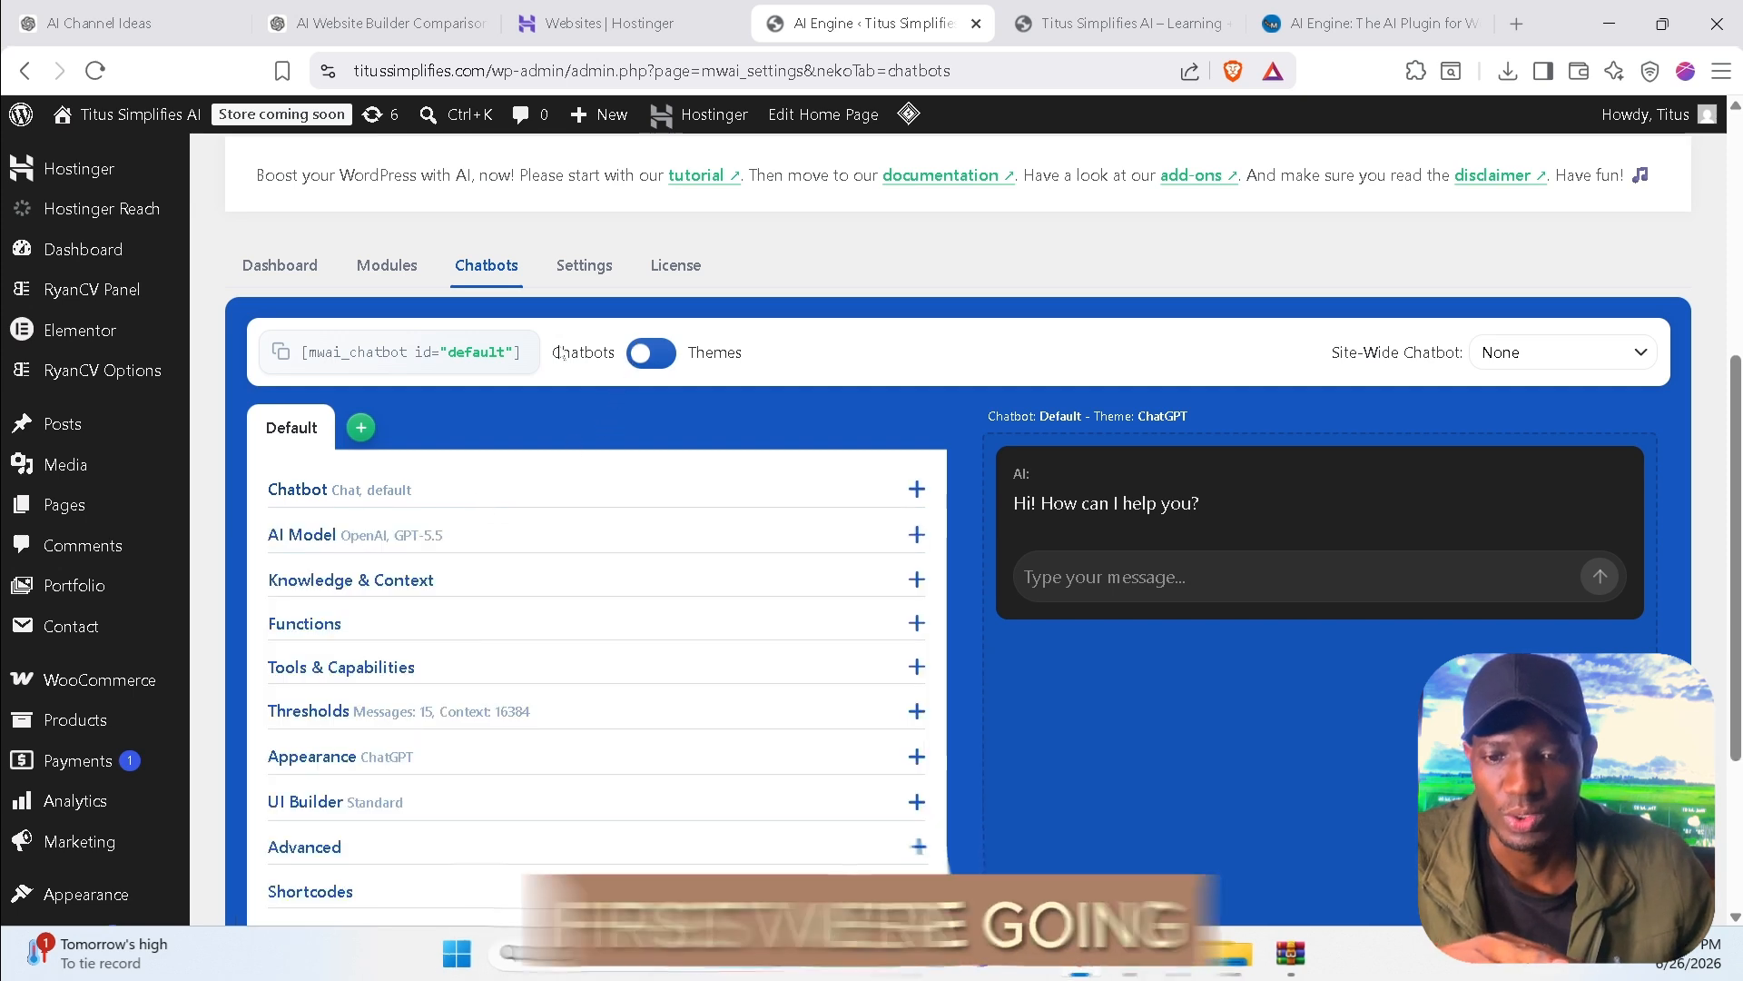
left_click(574, 269)
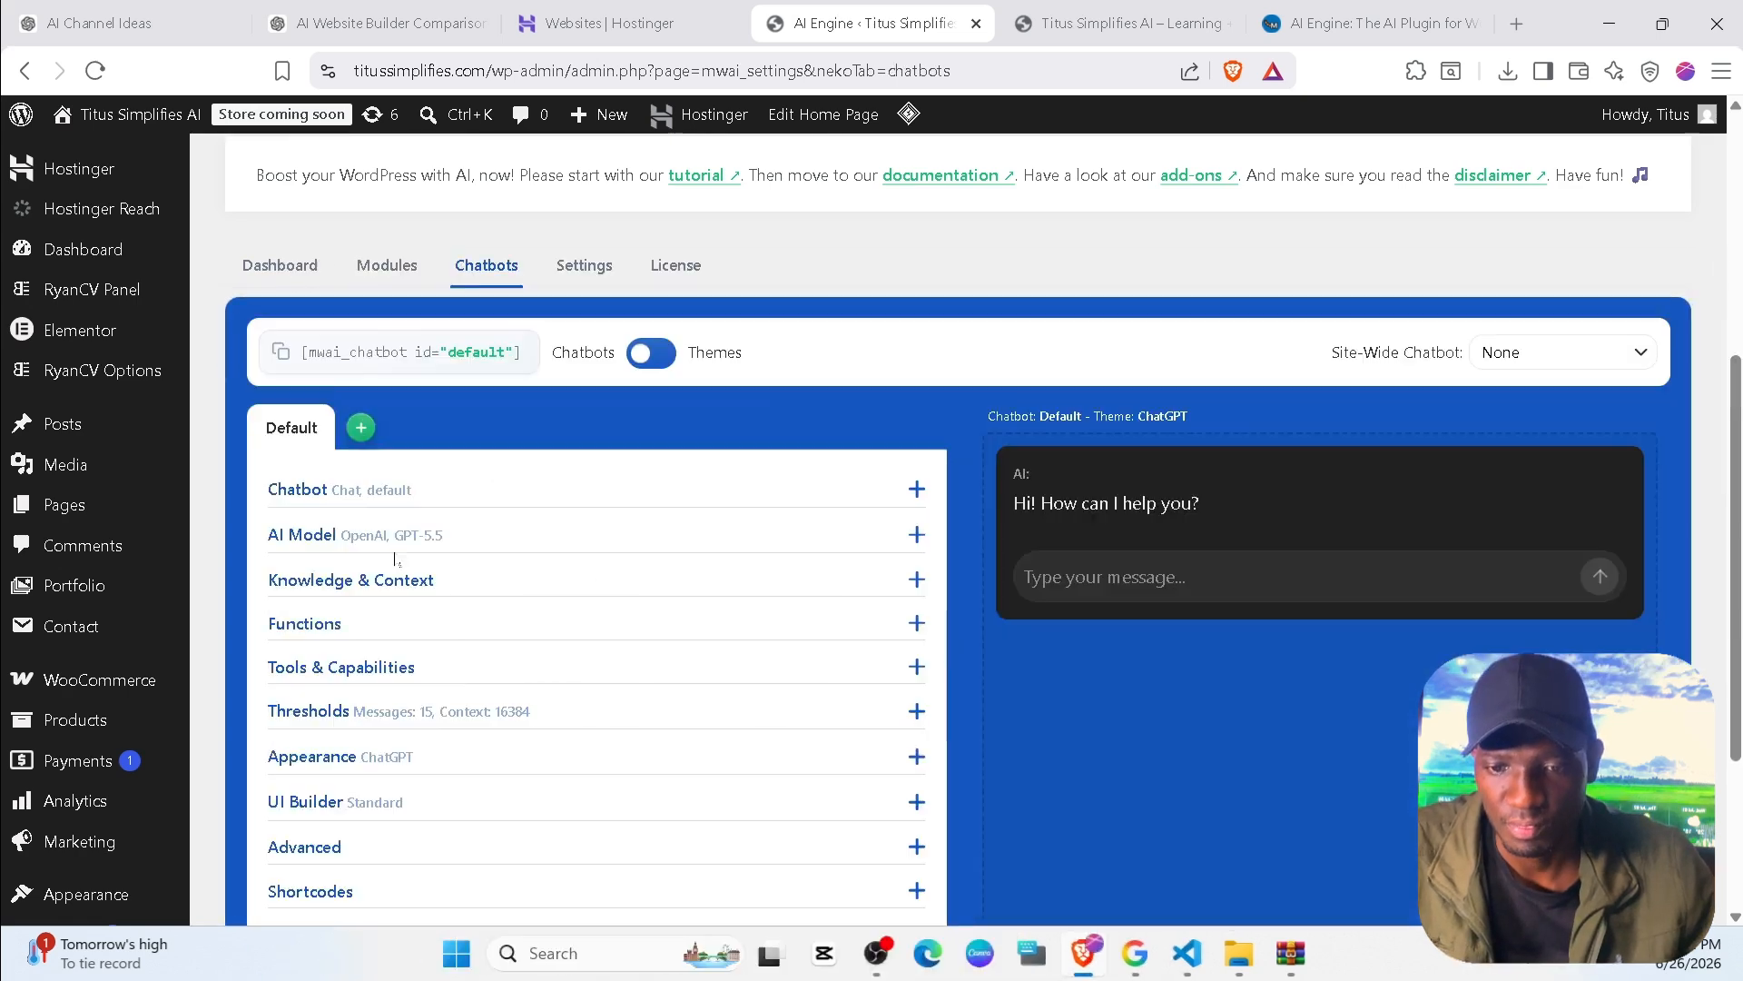
Open AI Engine's AI environment settings, review the available provider types and select OpenAI as the type.
left_click(586, 267)
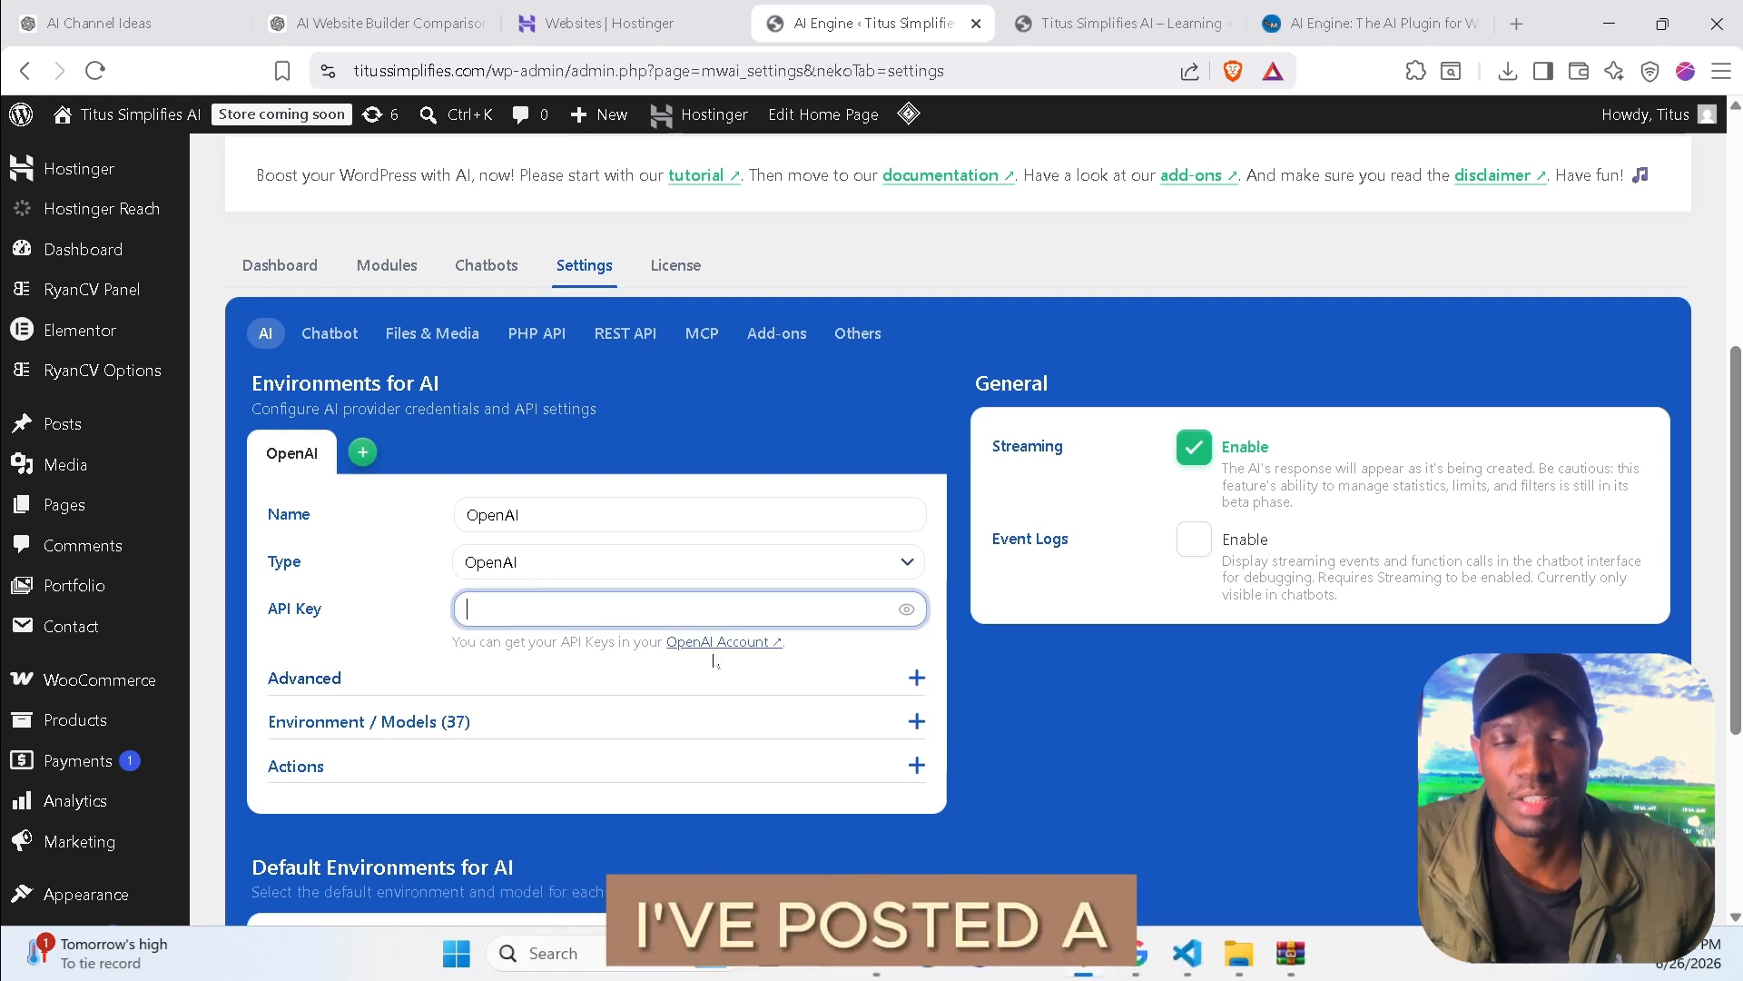
left_click(557, 564)
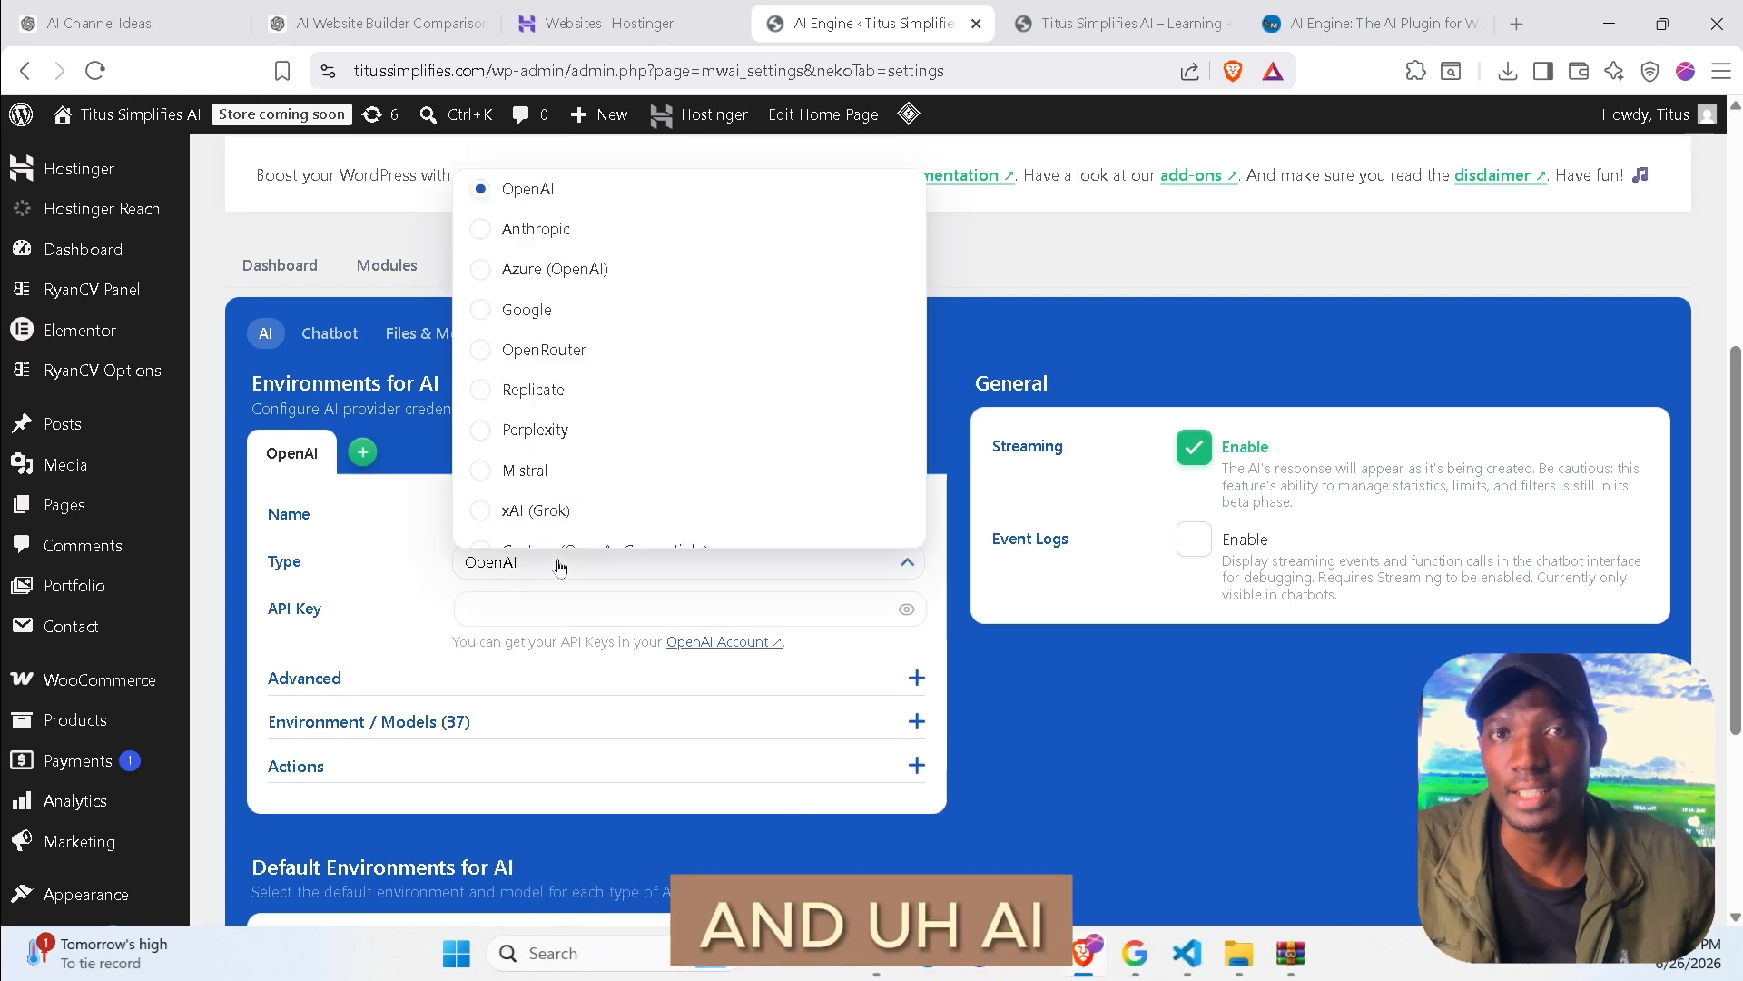
left_click(527, 309)
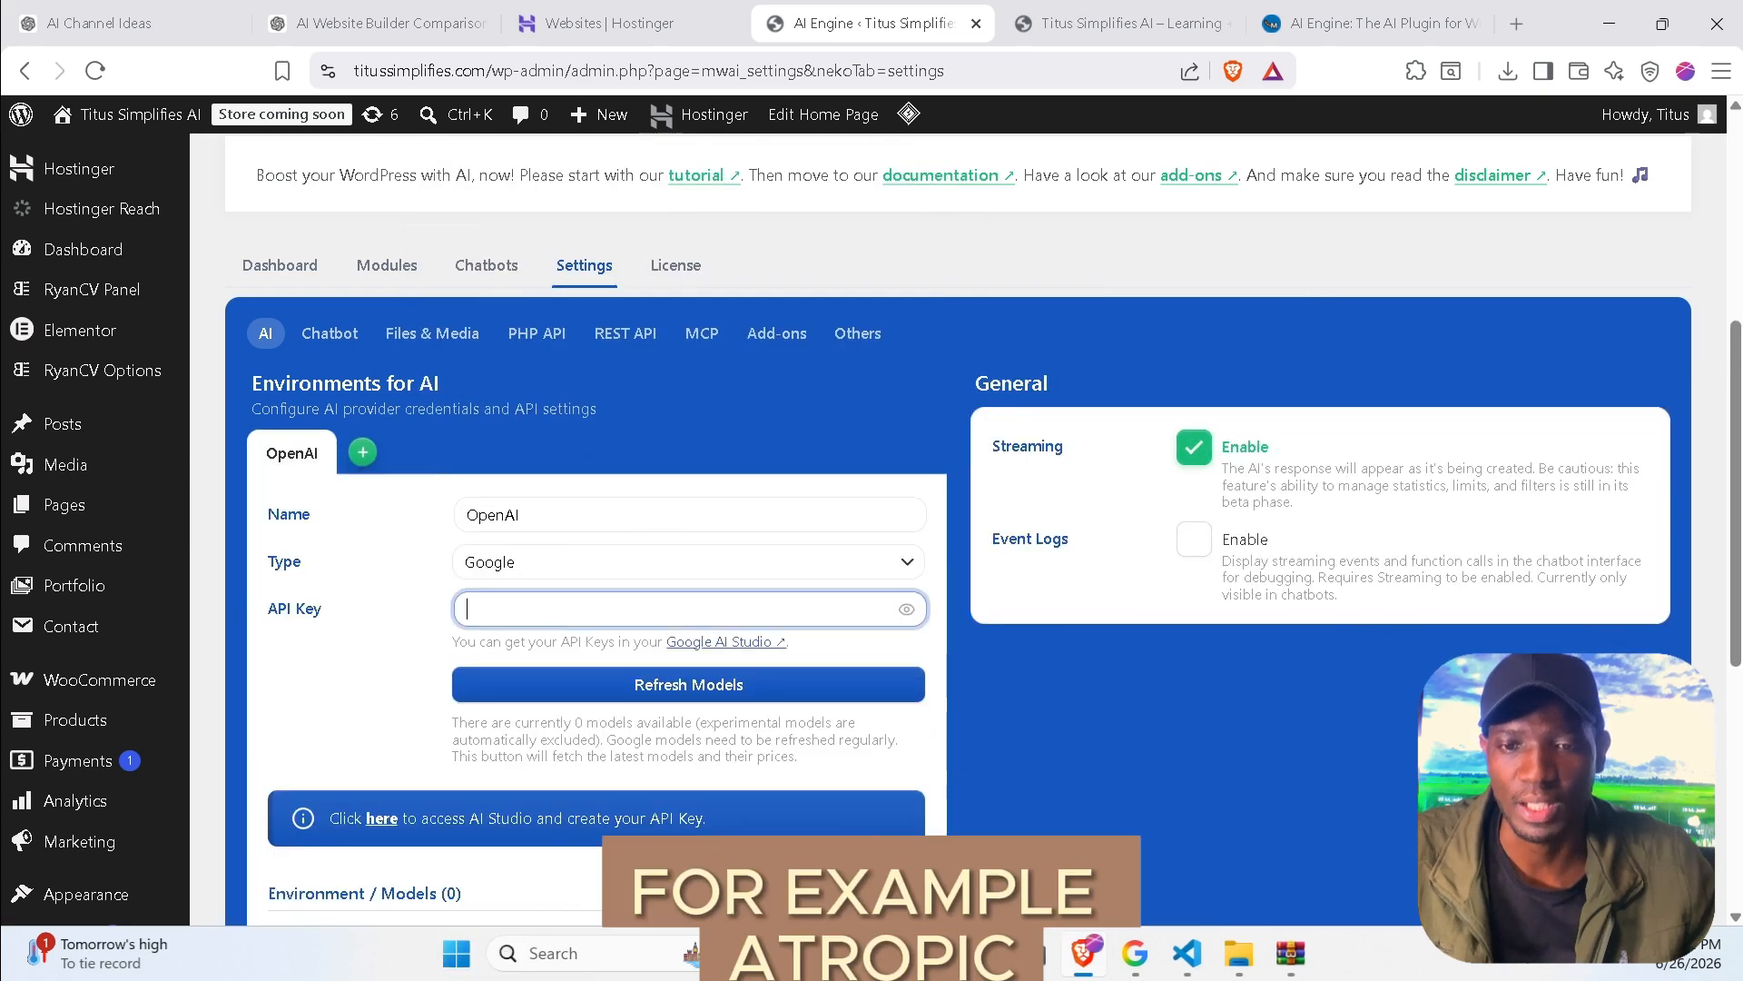
left_click(590, 573)
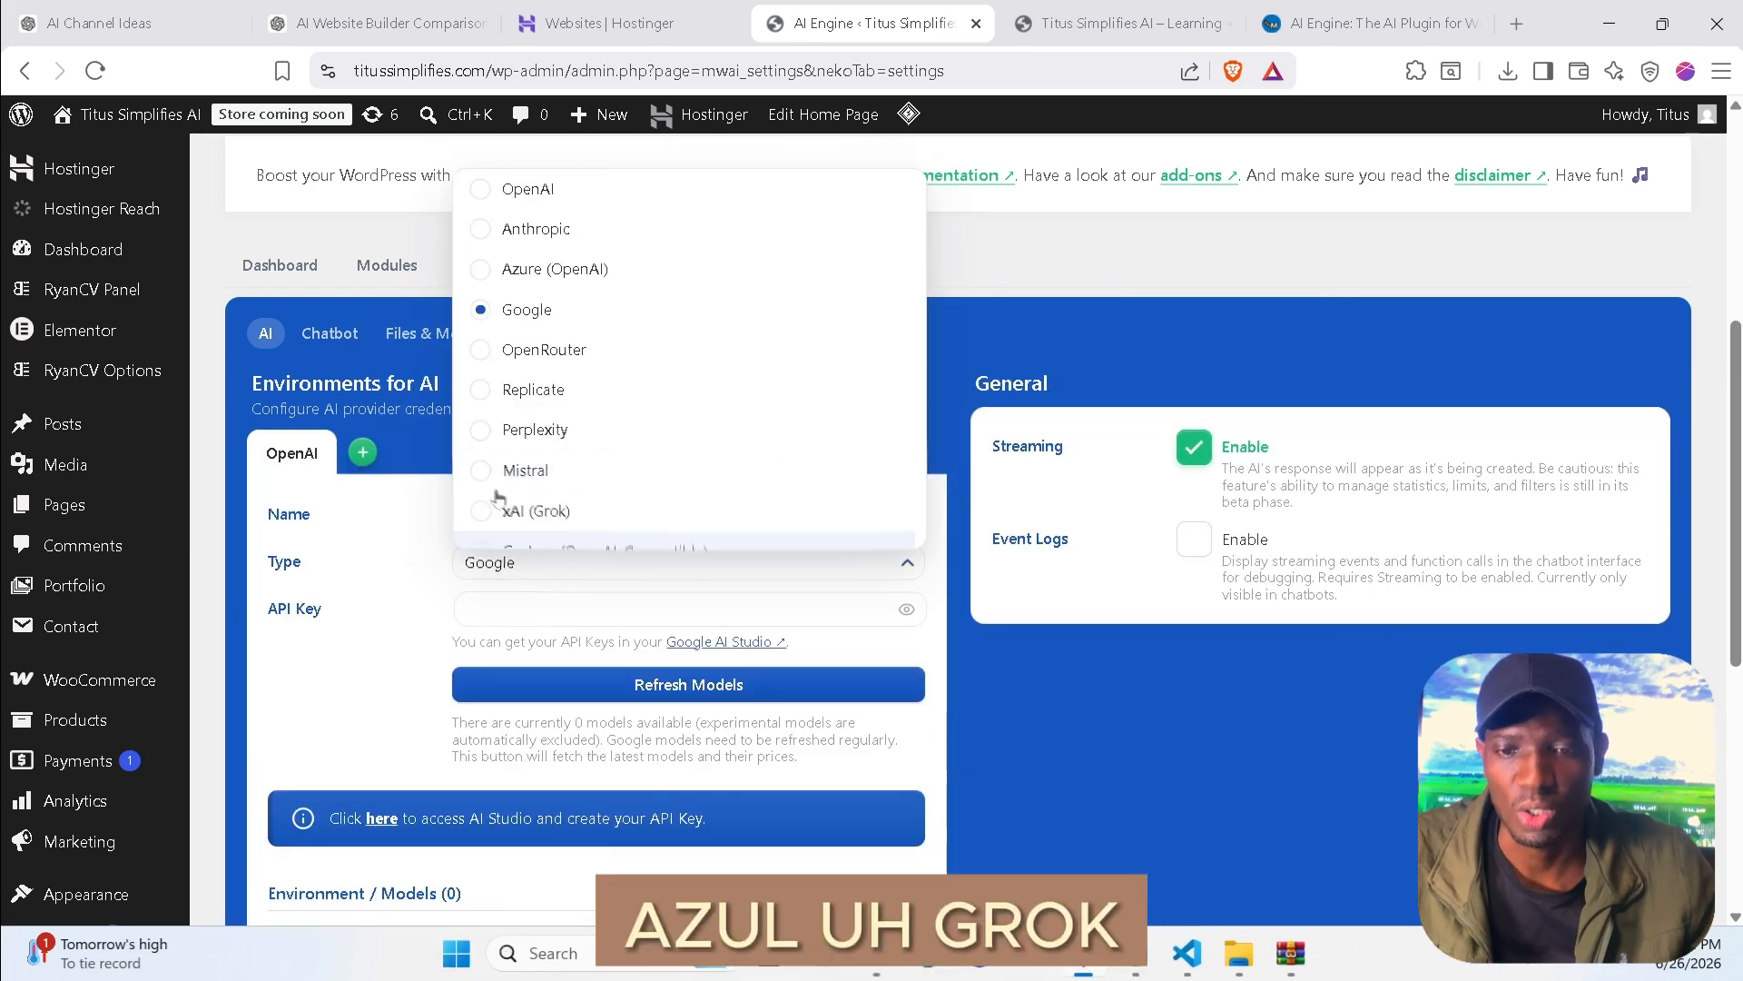
scroll(567, 417, "down", 1)
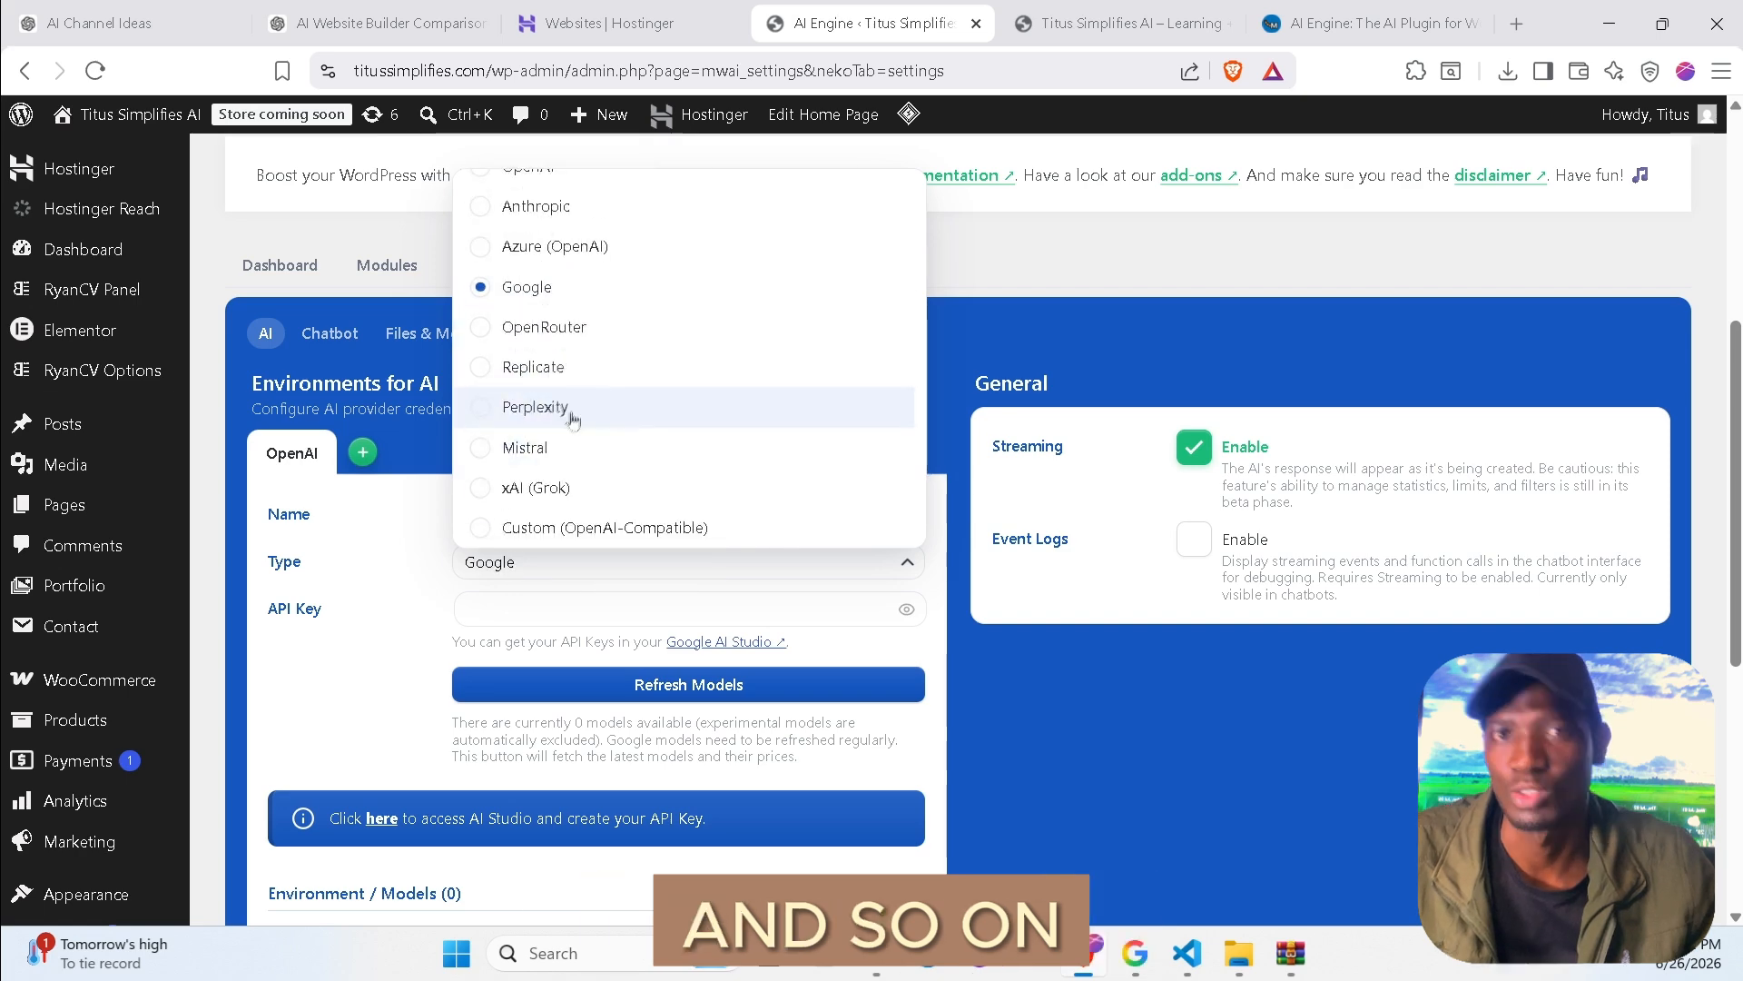
scroll(573, 410, "up", 3)
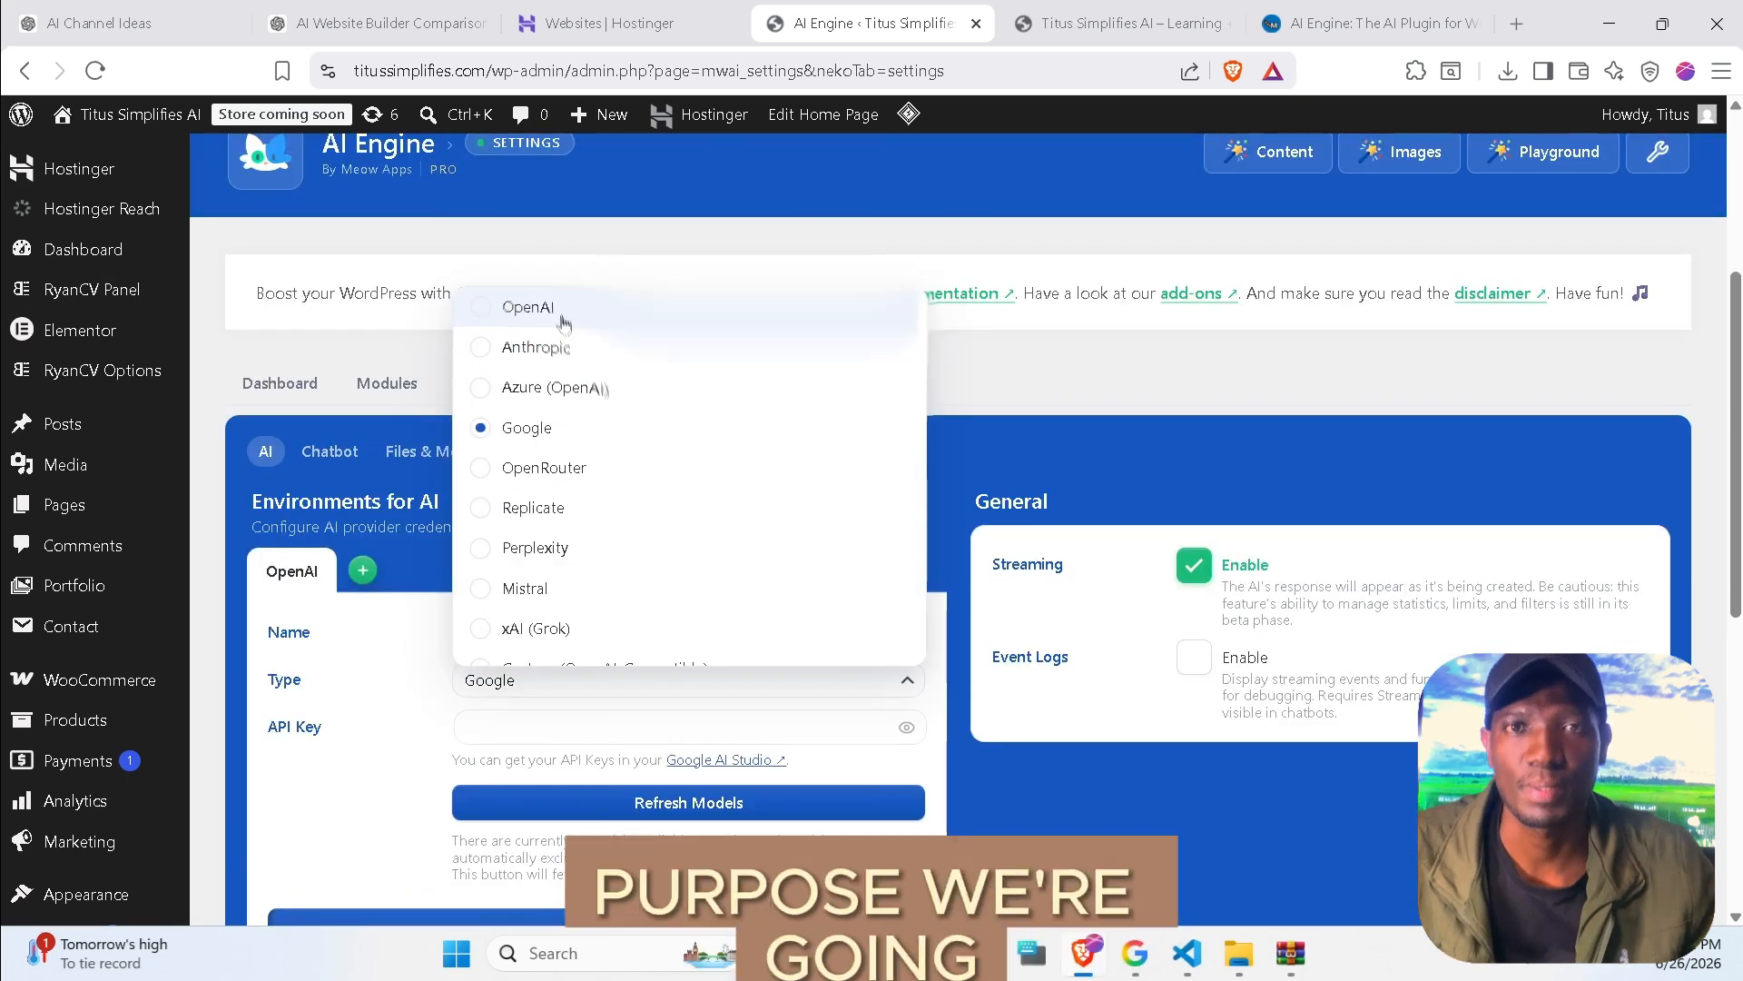
left_click(564, 309)
Open the OpenAI Platform API keys page in a new browser tab and sign in with a Google account.
key("ctrl+t")
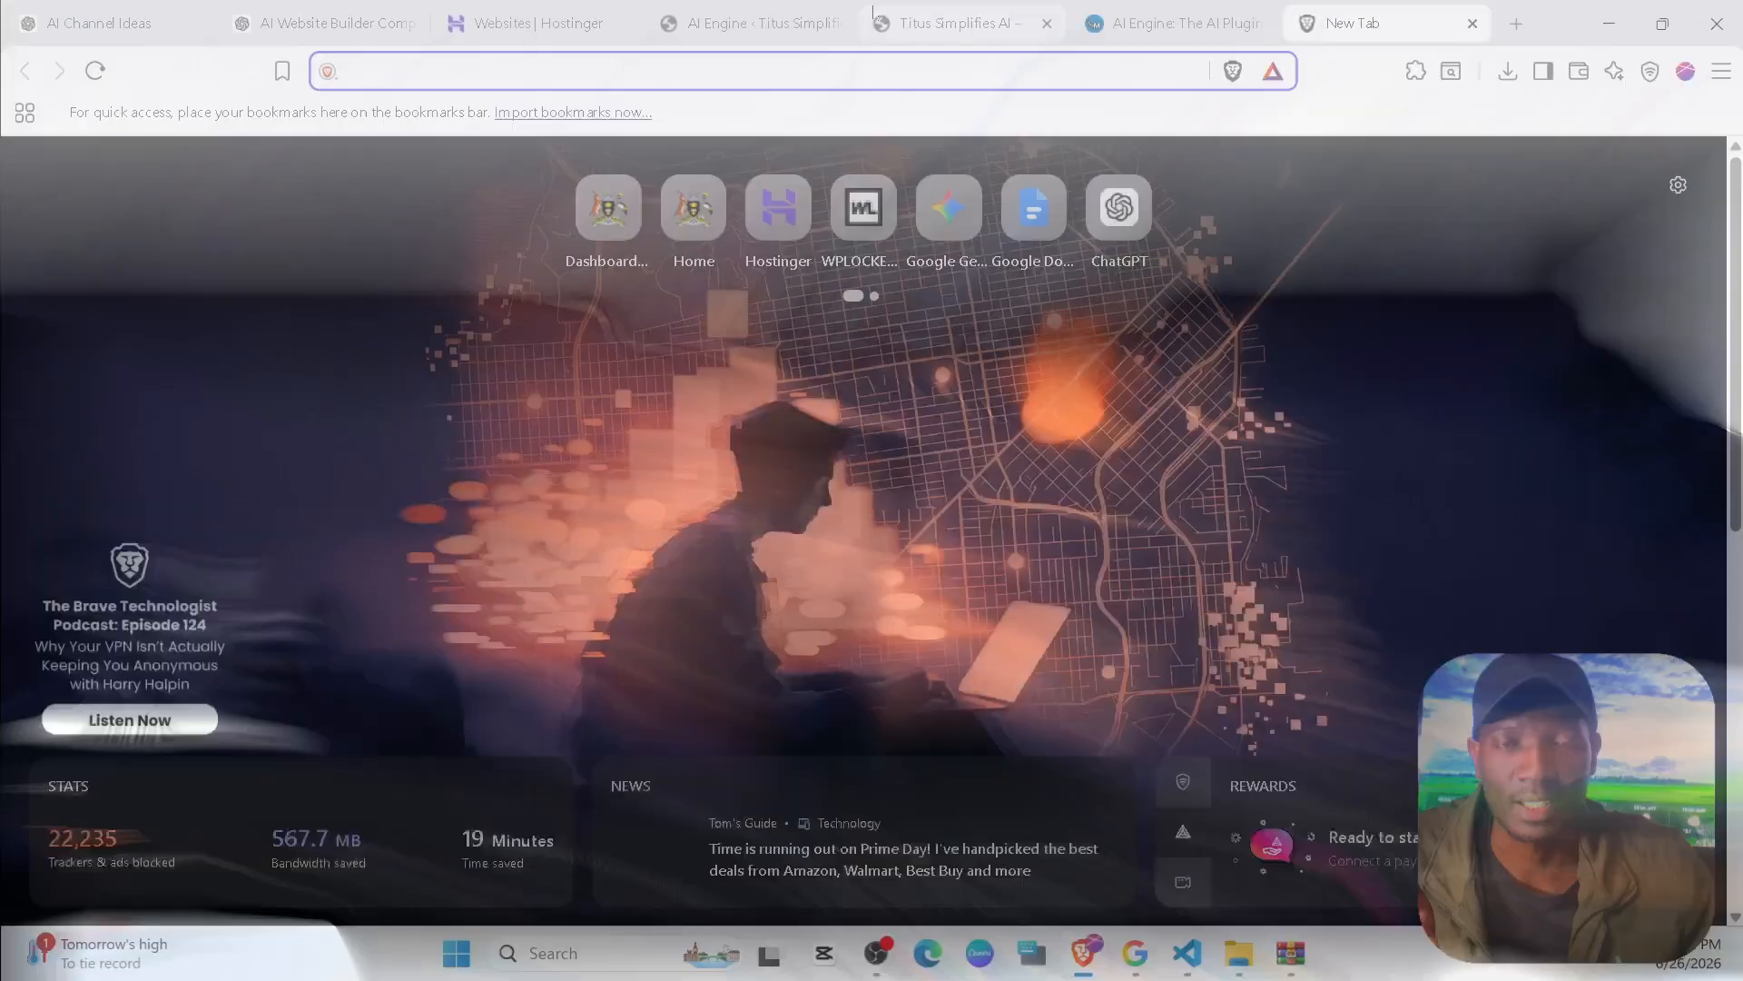
type("open")
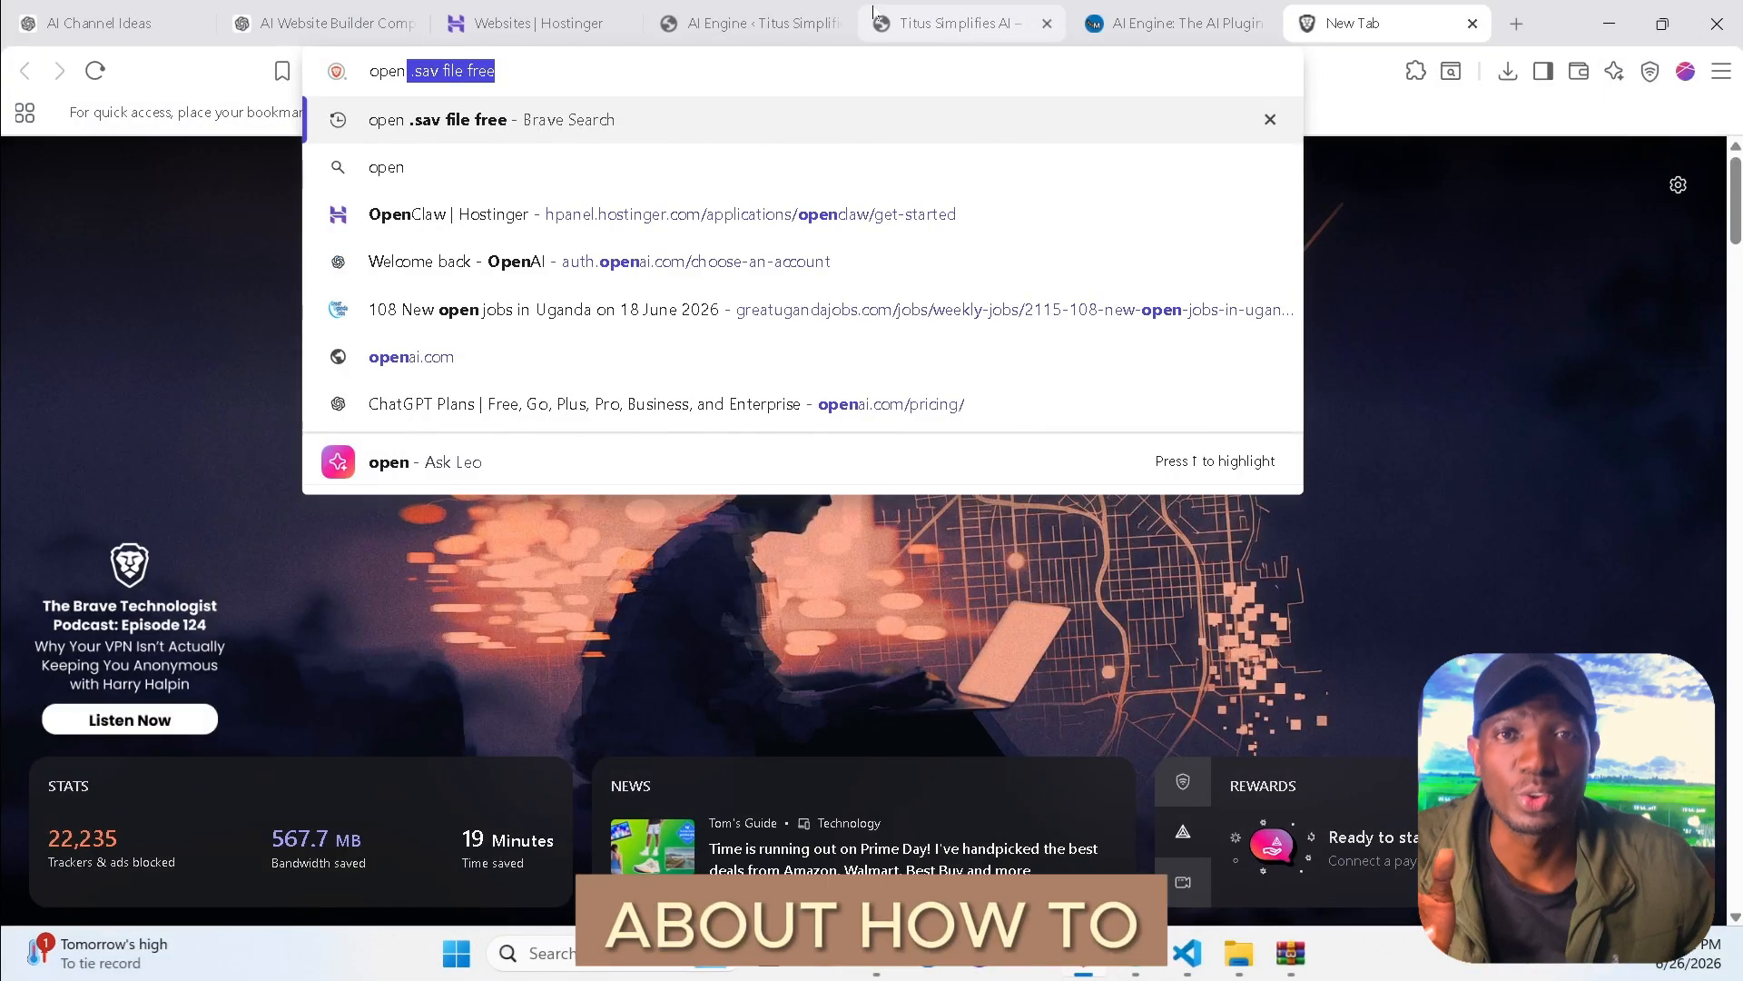
type("ai")
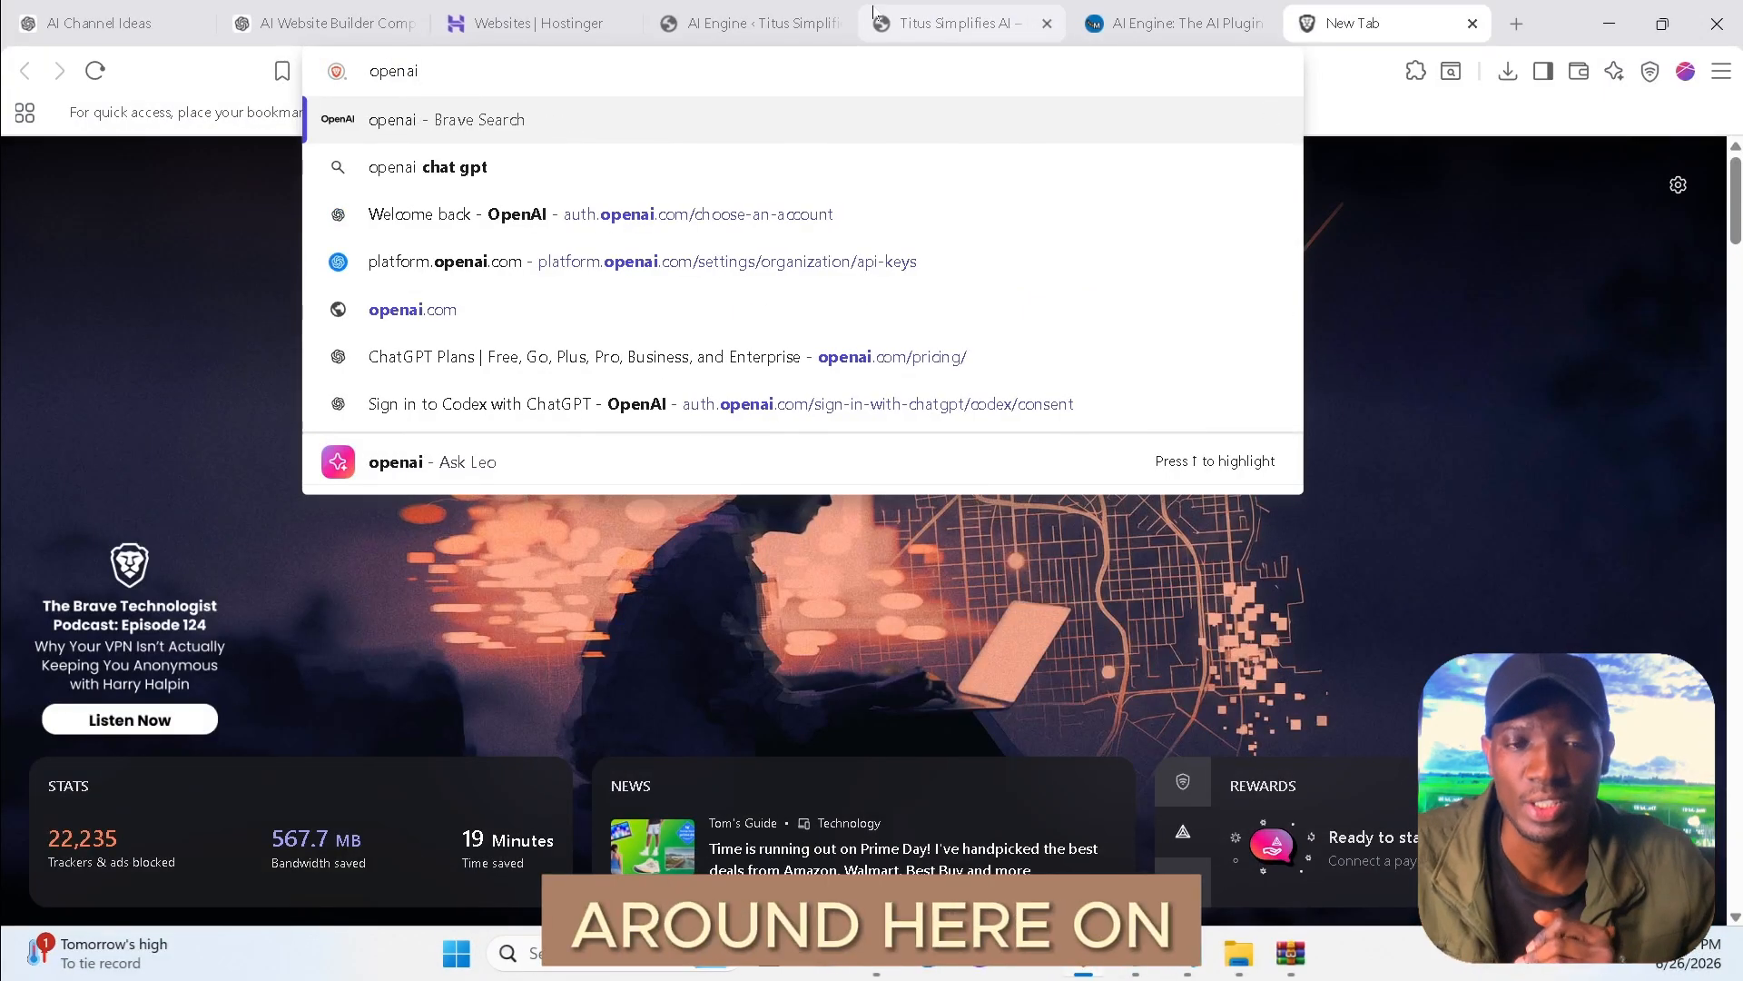
left_click(749, 263)
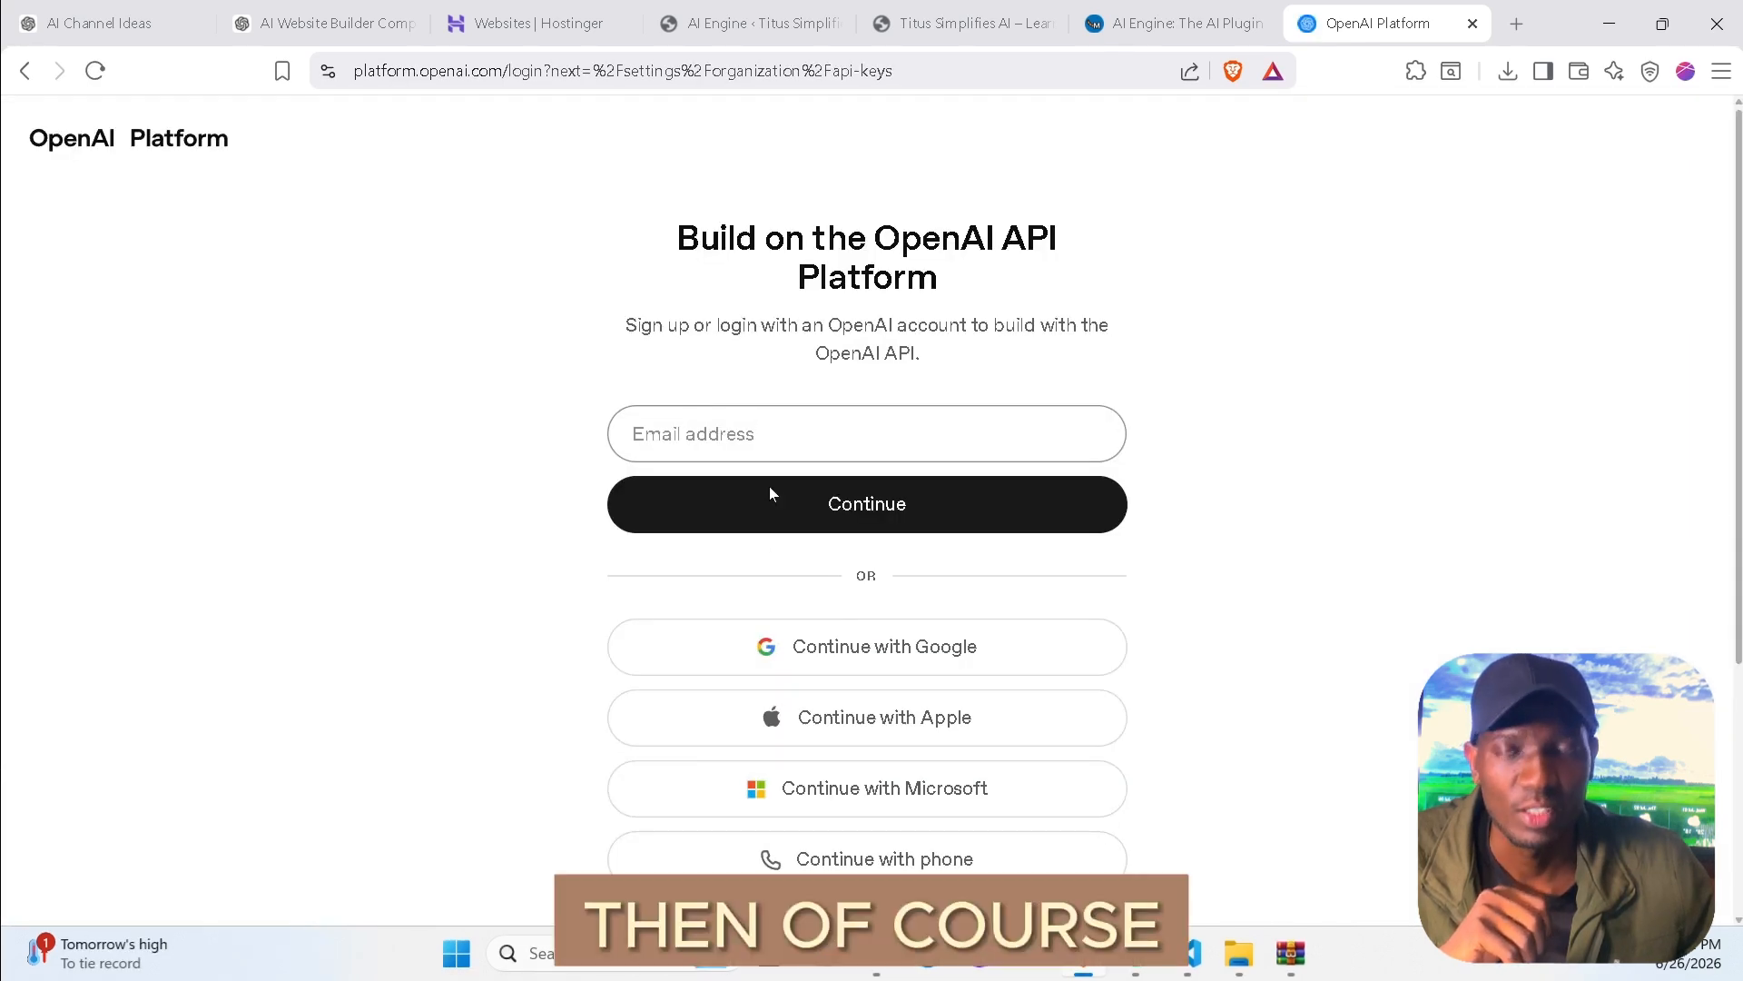
left_click(819, 646)
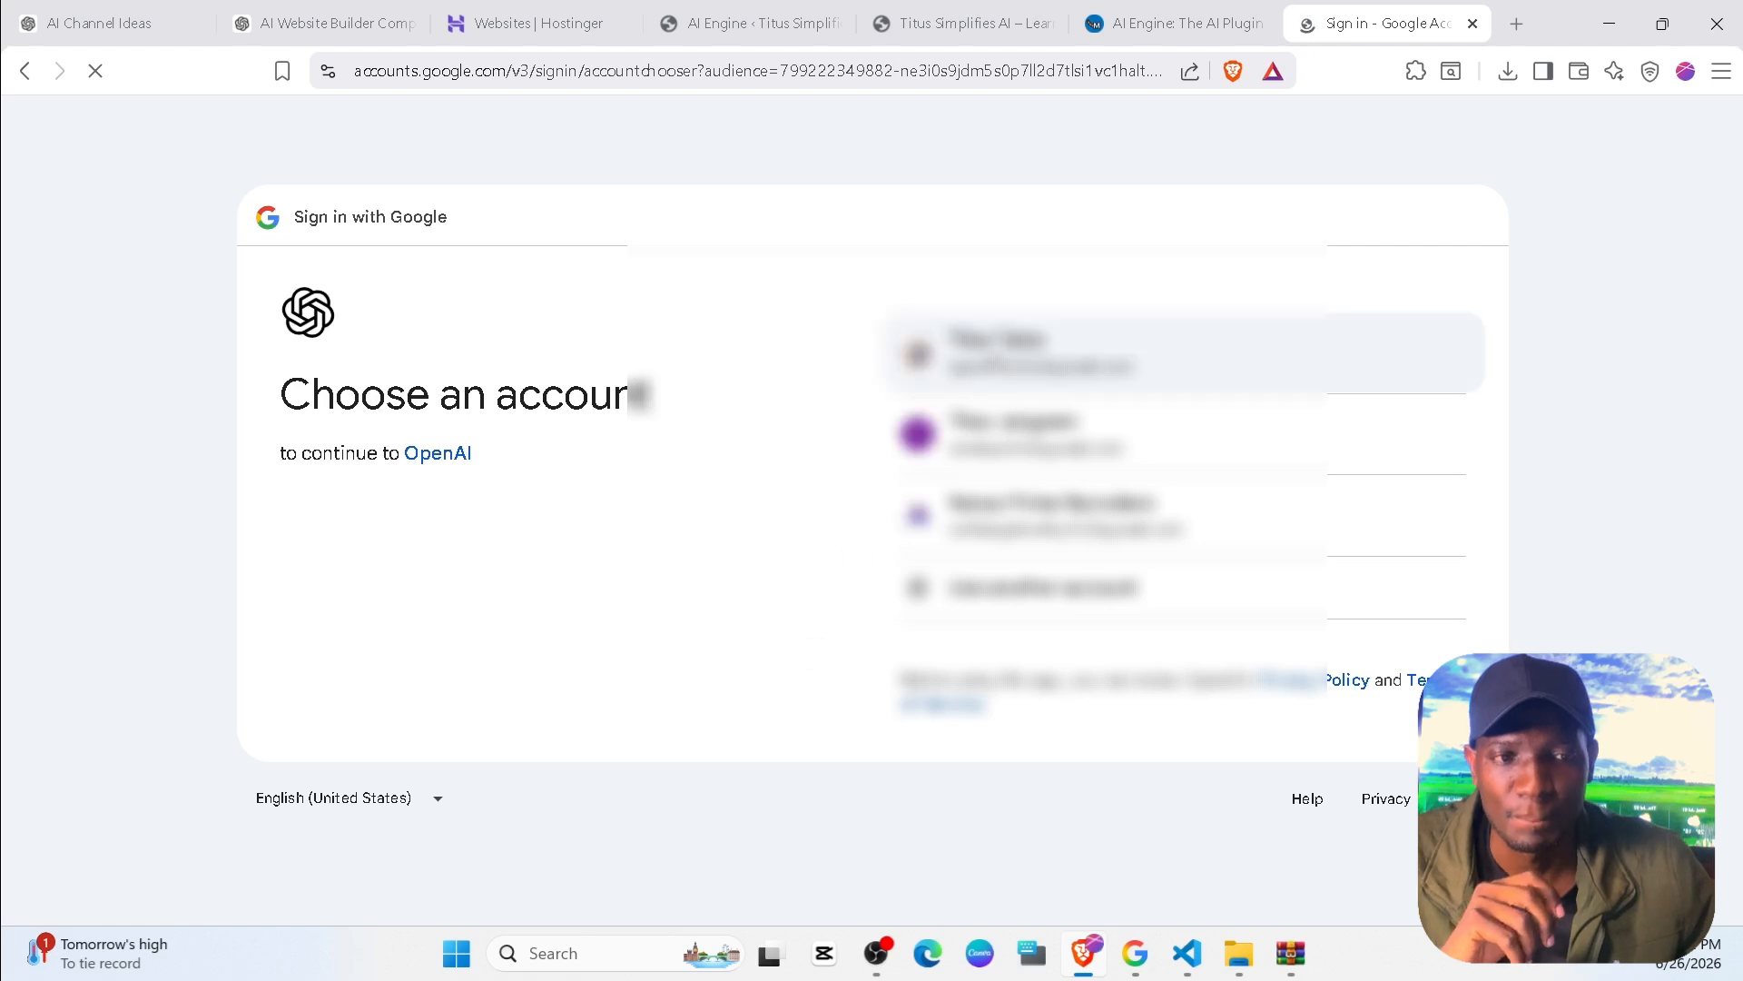
left_click(996, 355)
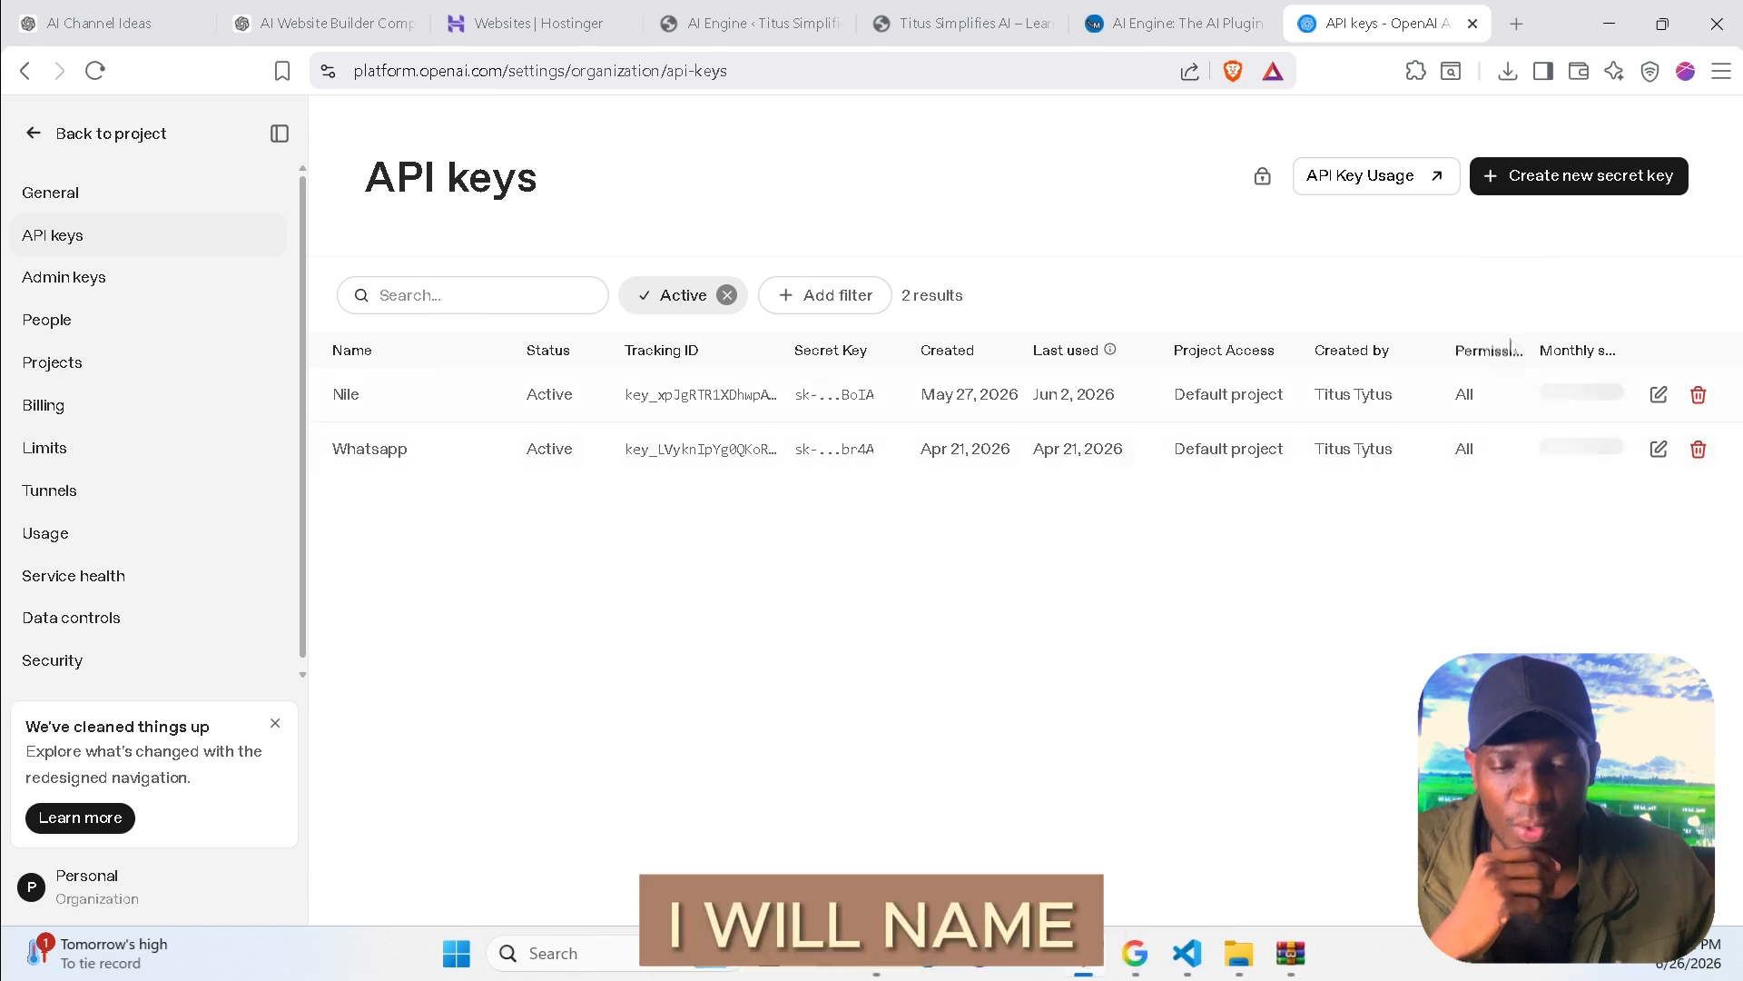
Create a new OpenAI secret key named "website chatbot" in the Default project.
left_click(1569, 177)
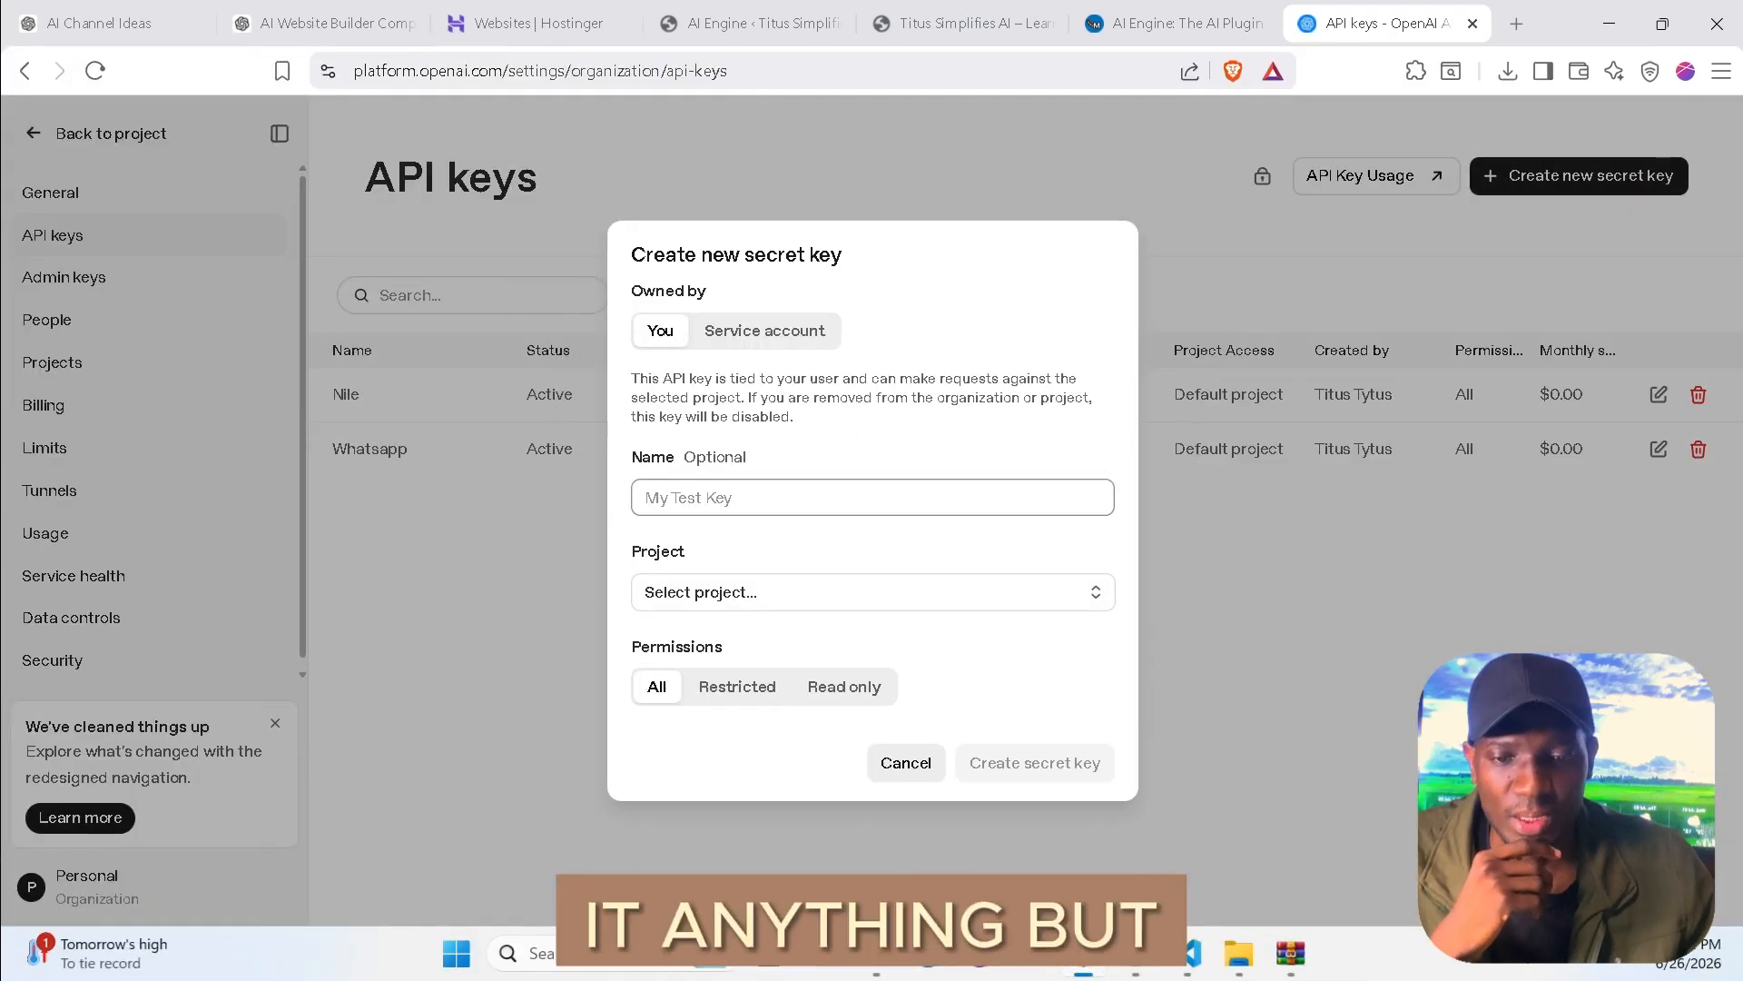
type("T")
key("BackSpace")
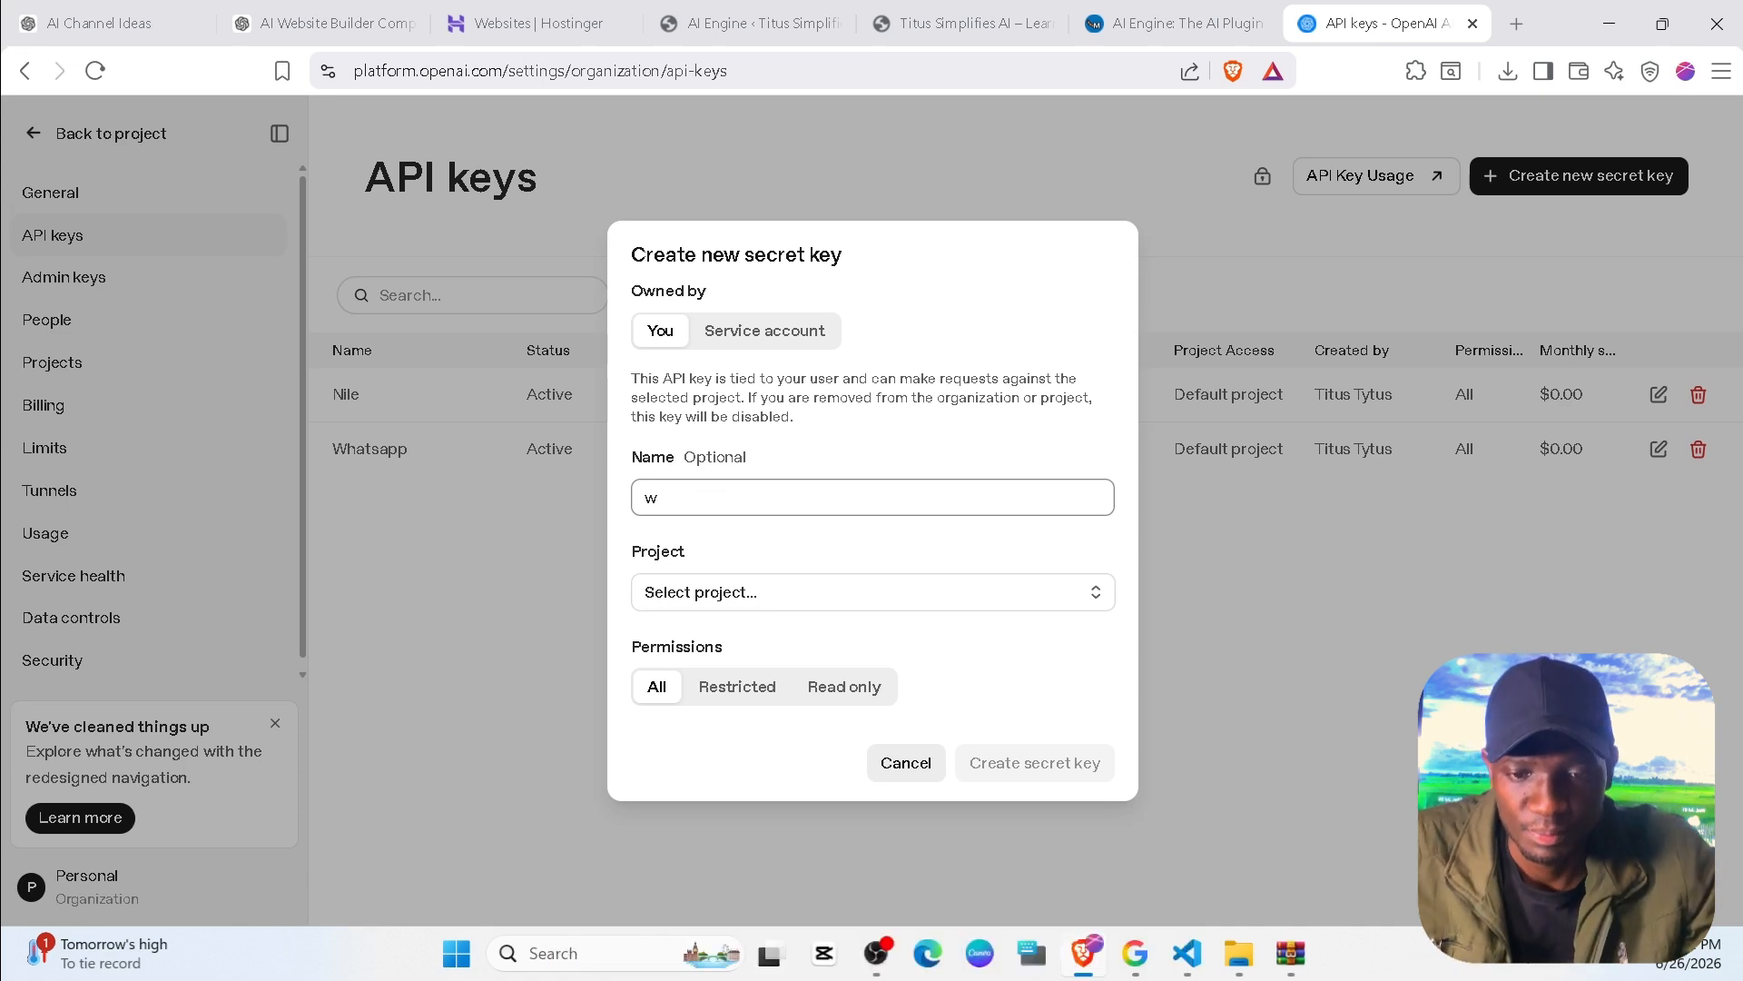
type("website c")
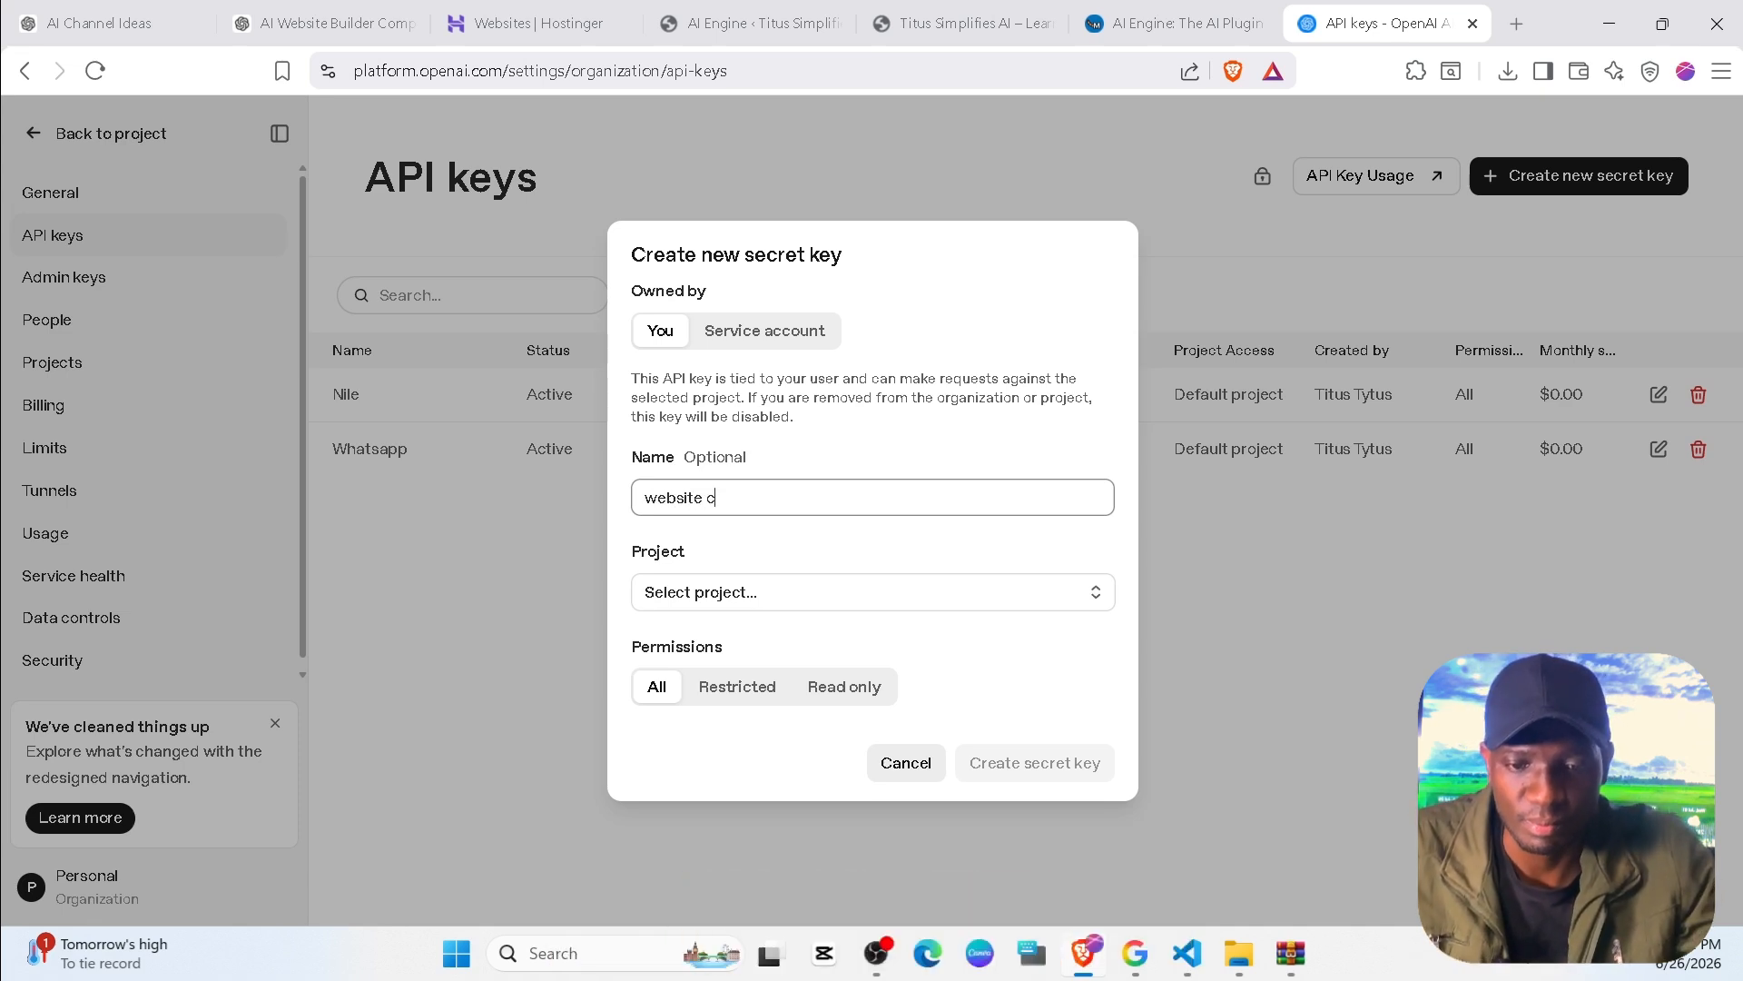
type("hatbo")
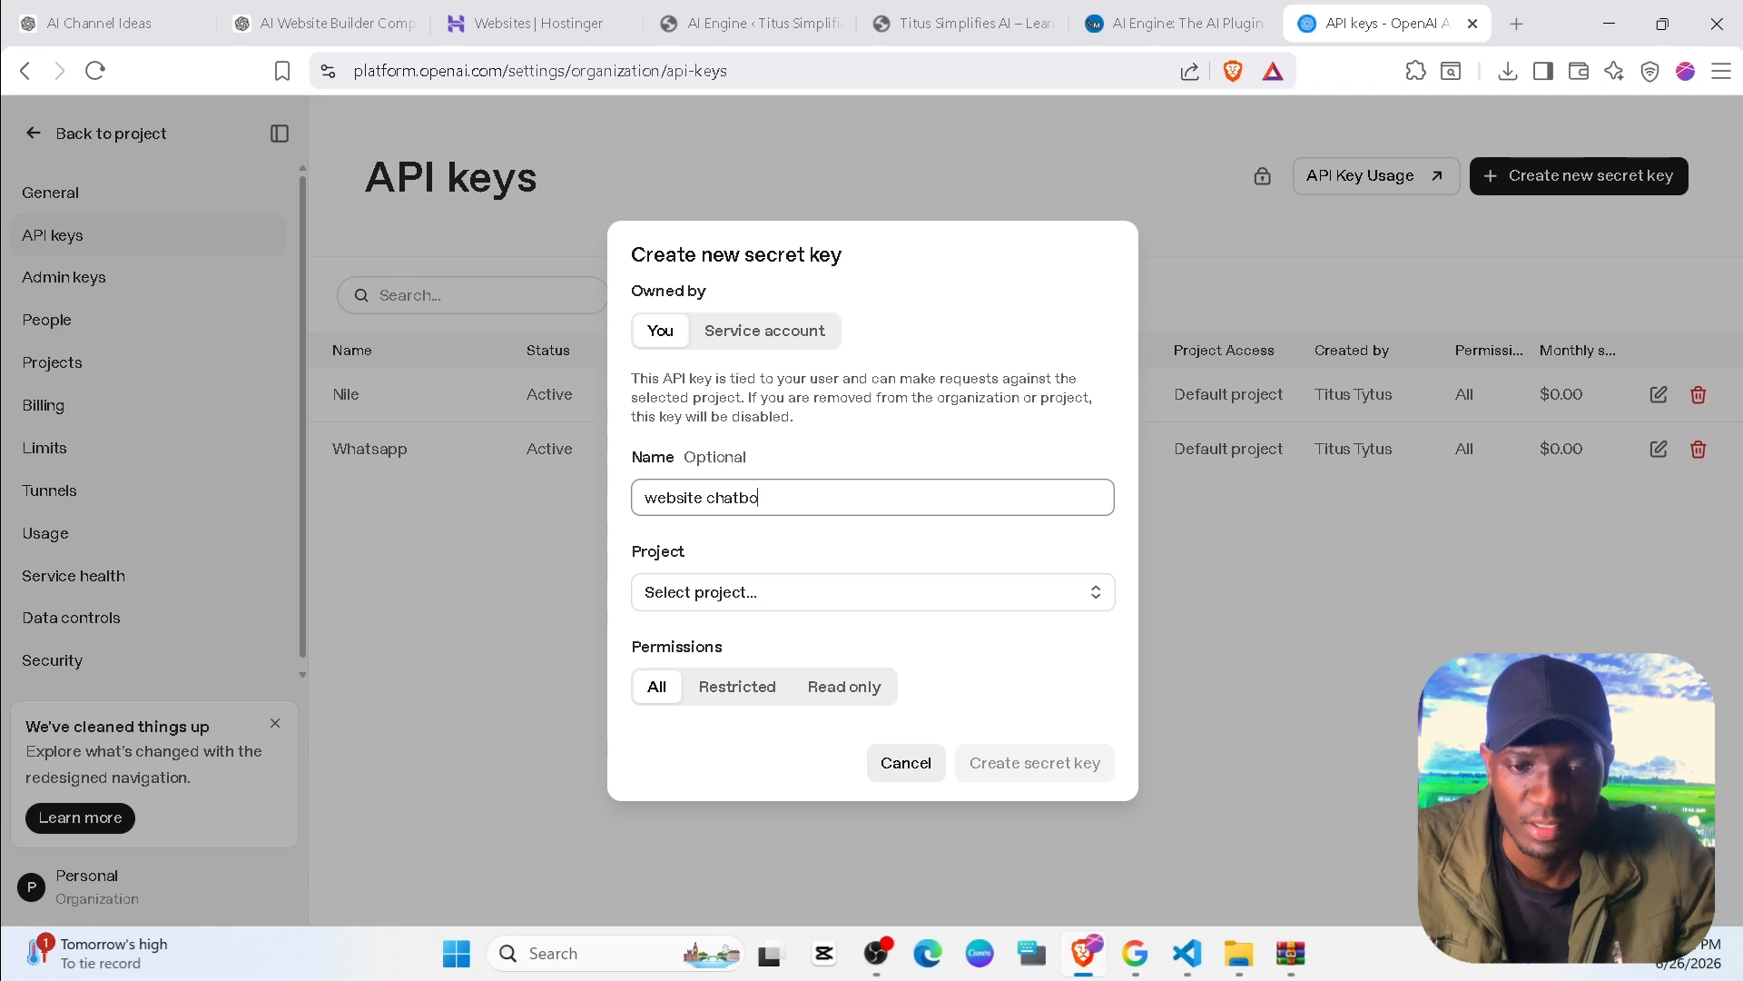
type("t")
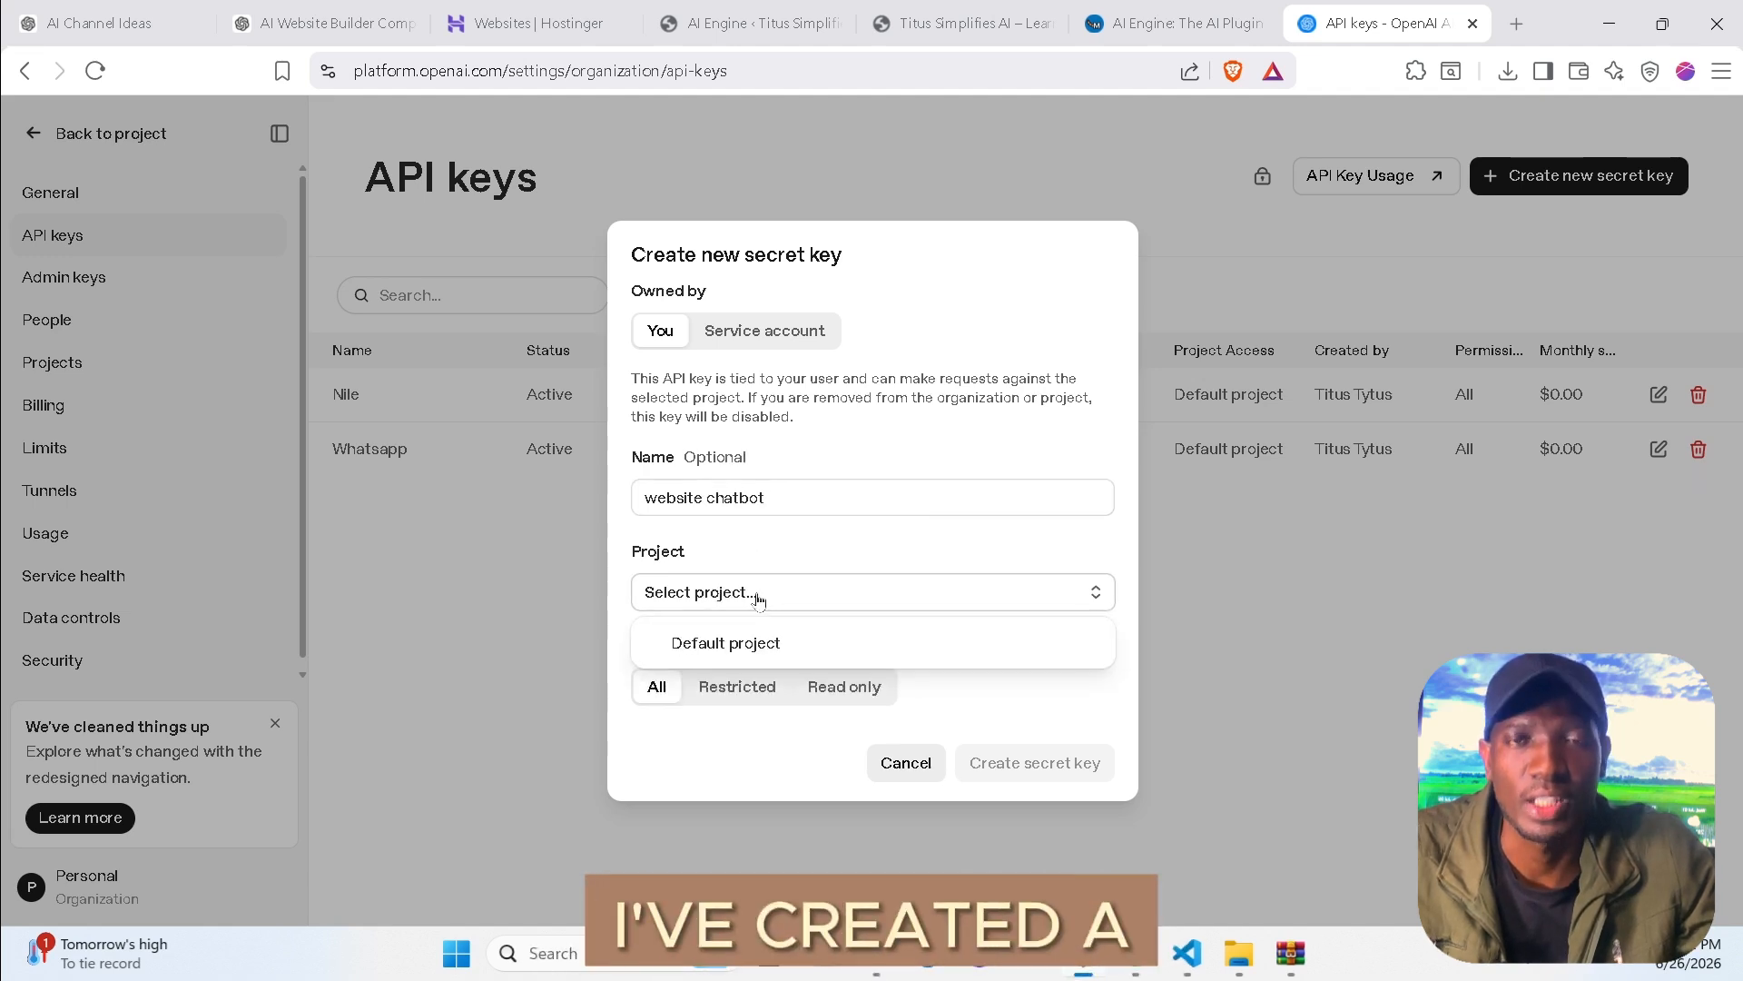
left_click(739, 640)
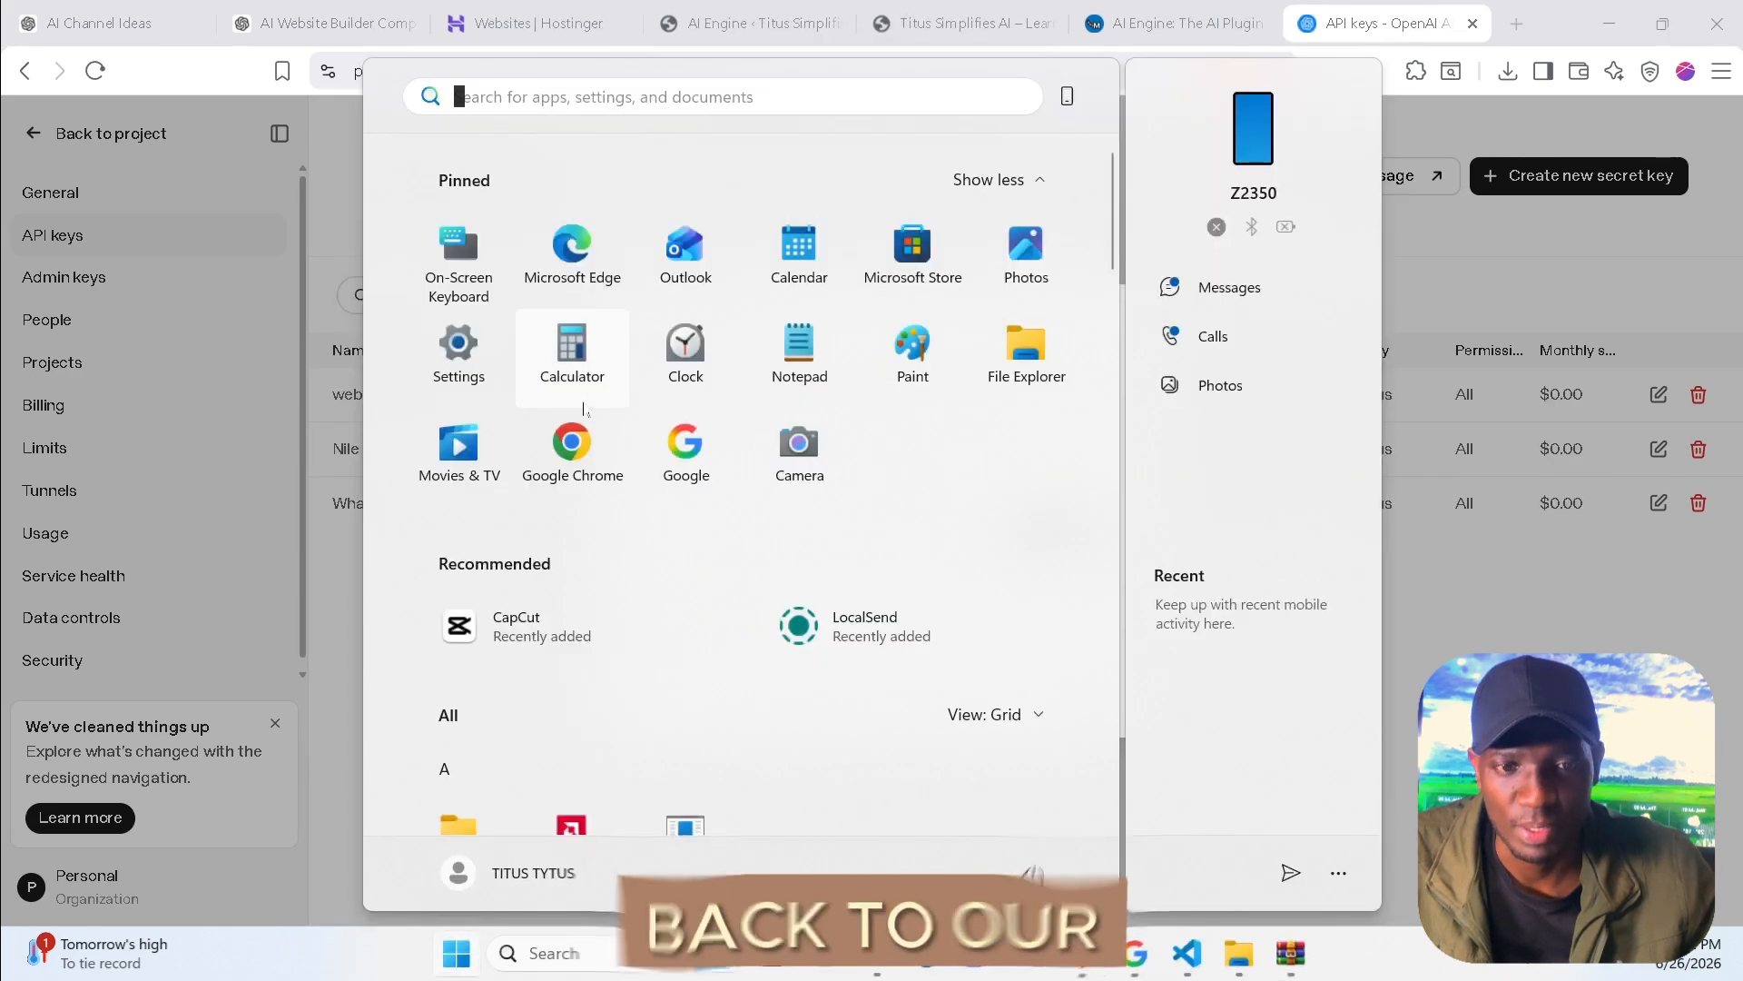
Return to the AI Engine settings and paste the copied API key into the OpenAI environment.
left_click(456, 952)
key("Escape")
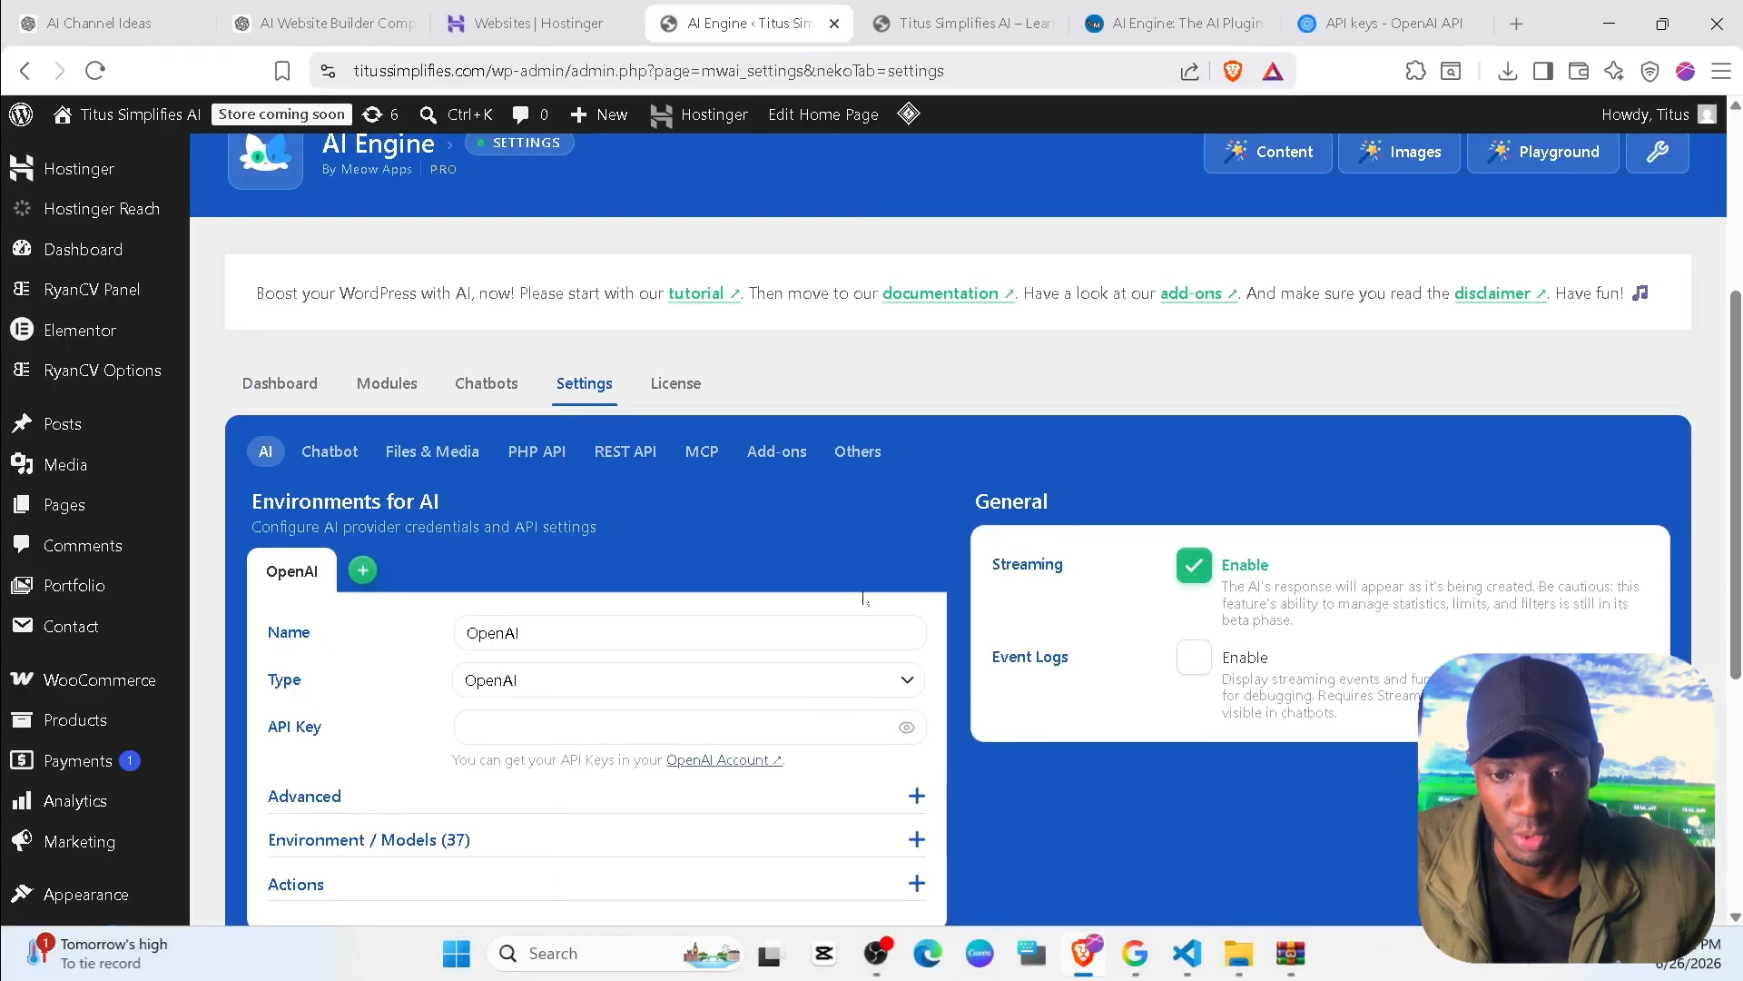
right_click(465, 727)
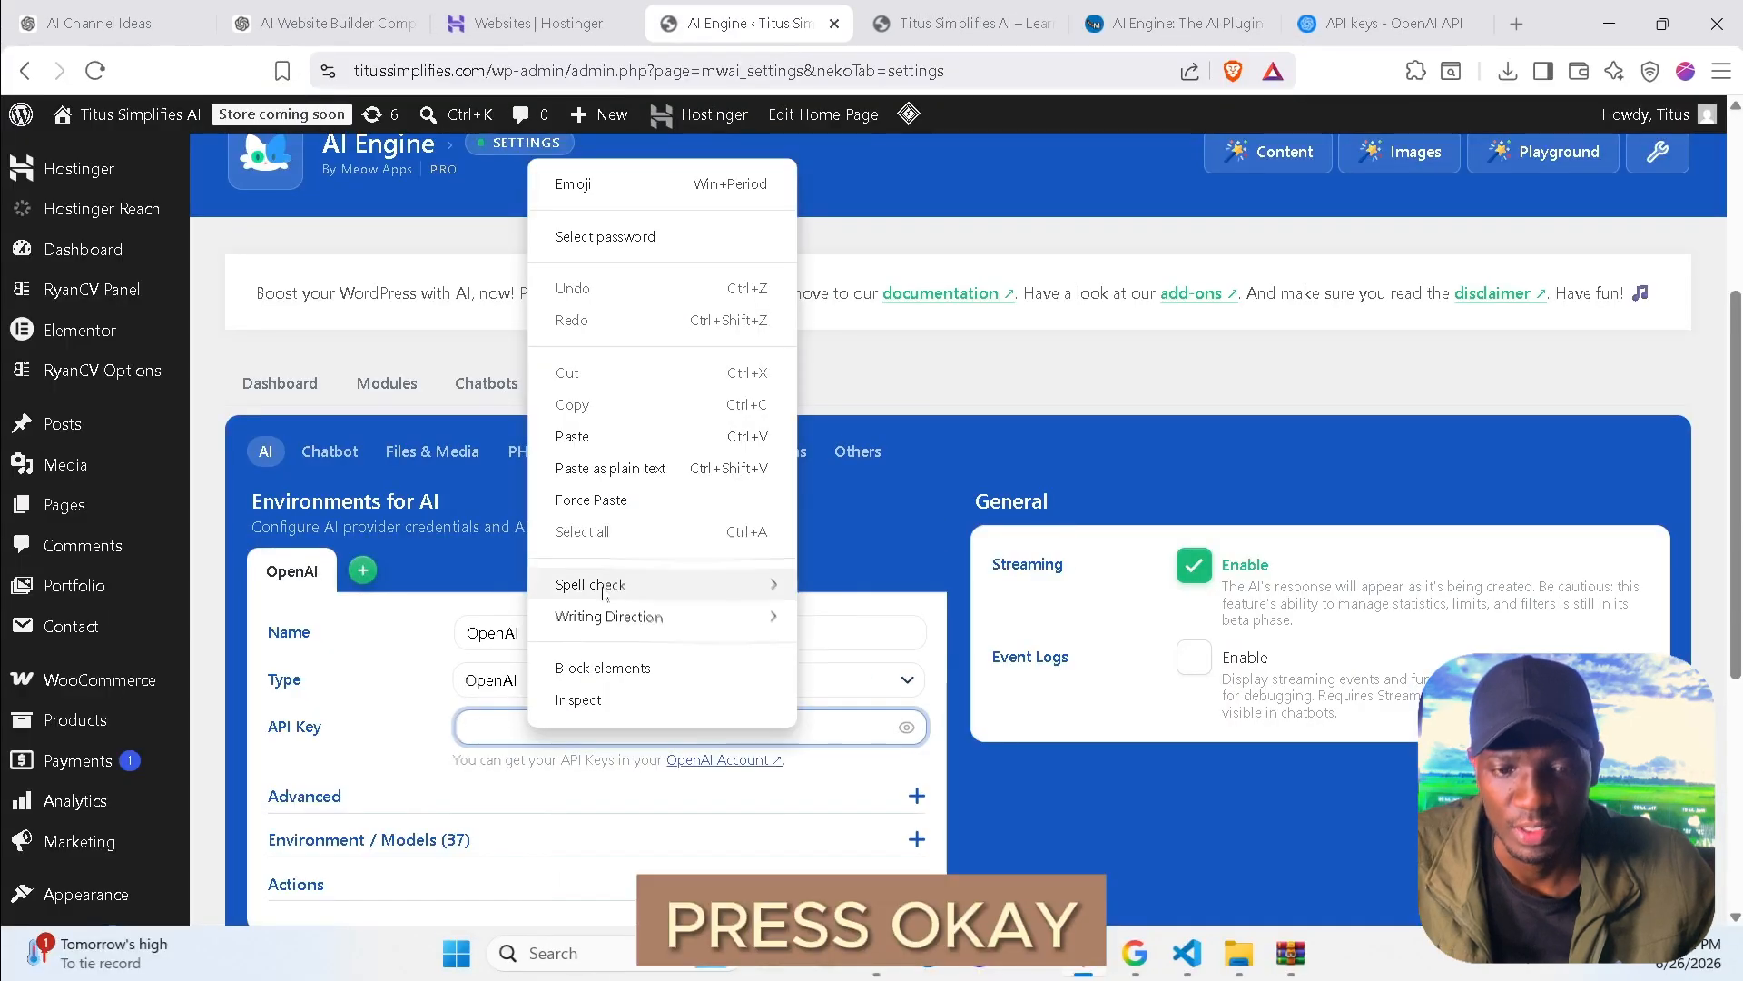
left_click(563, 436)
left_click(628, 664)
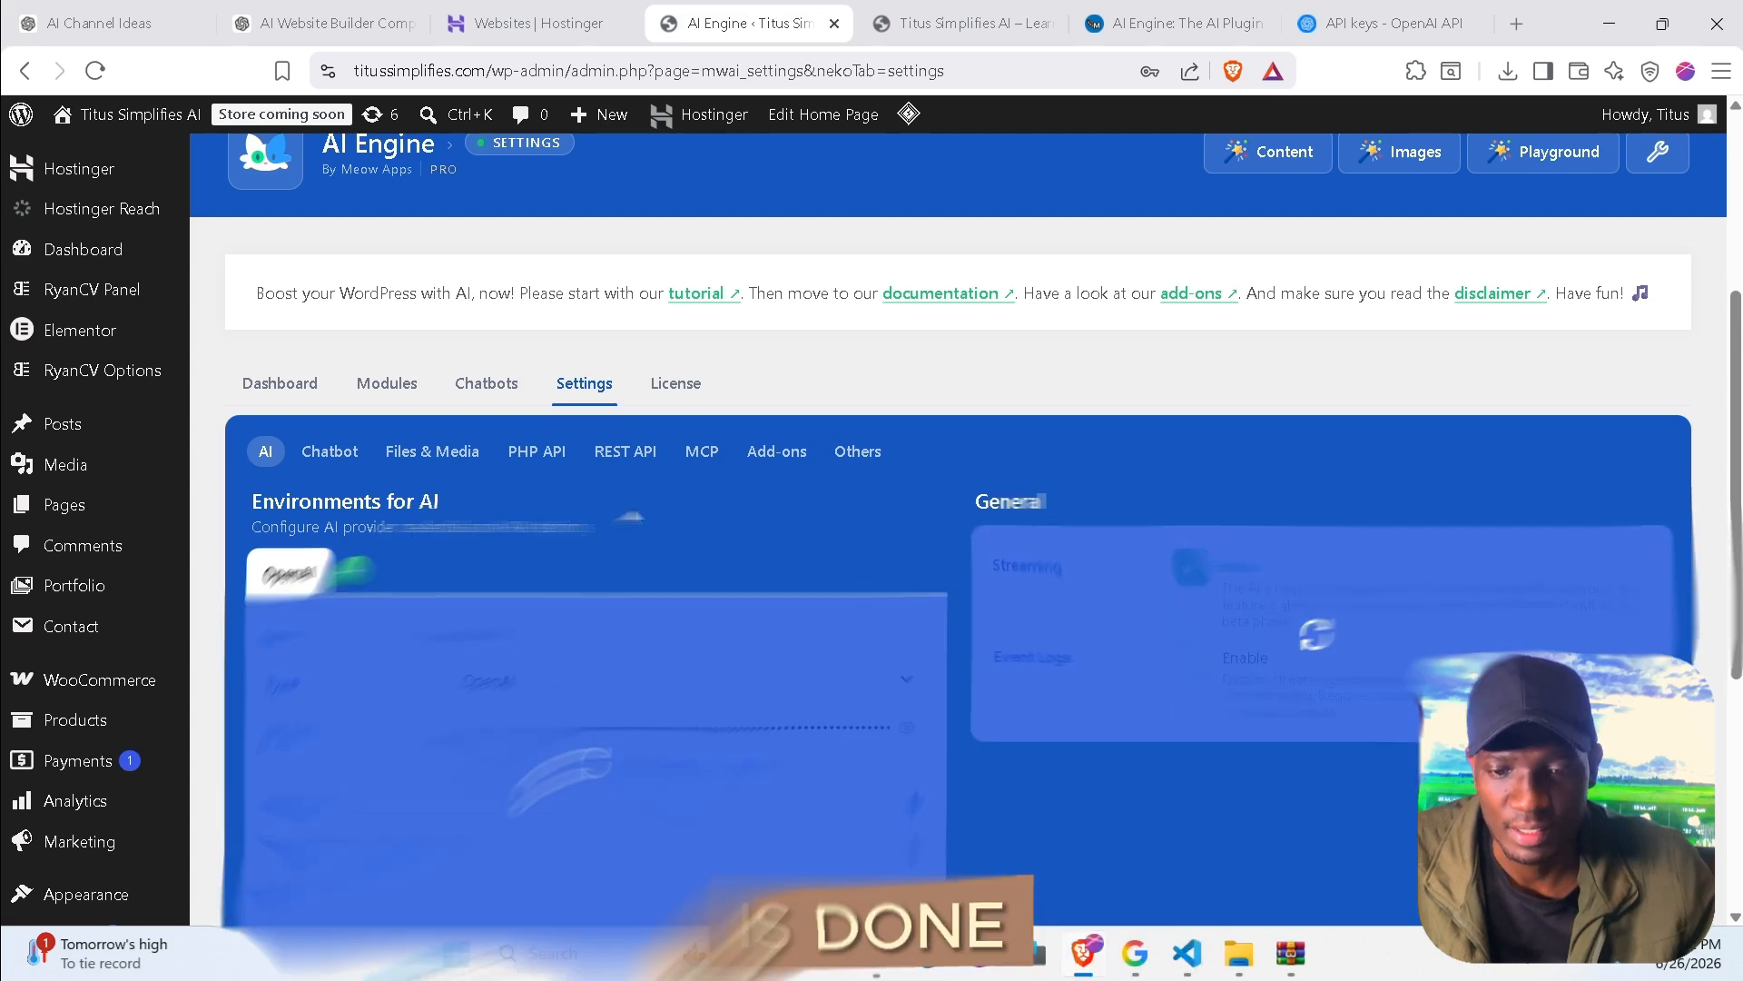
Set the default AI environment's model to GPT-5.1 for general queries.
scroll(950, 636, "down", 5)
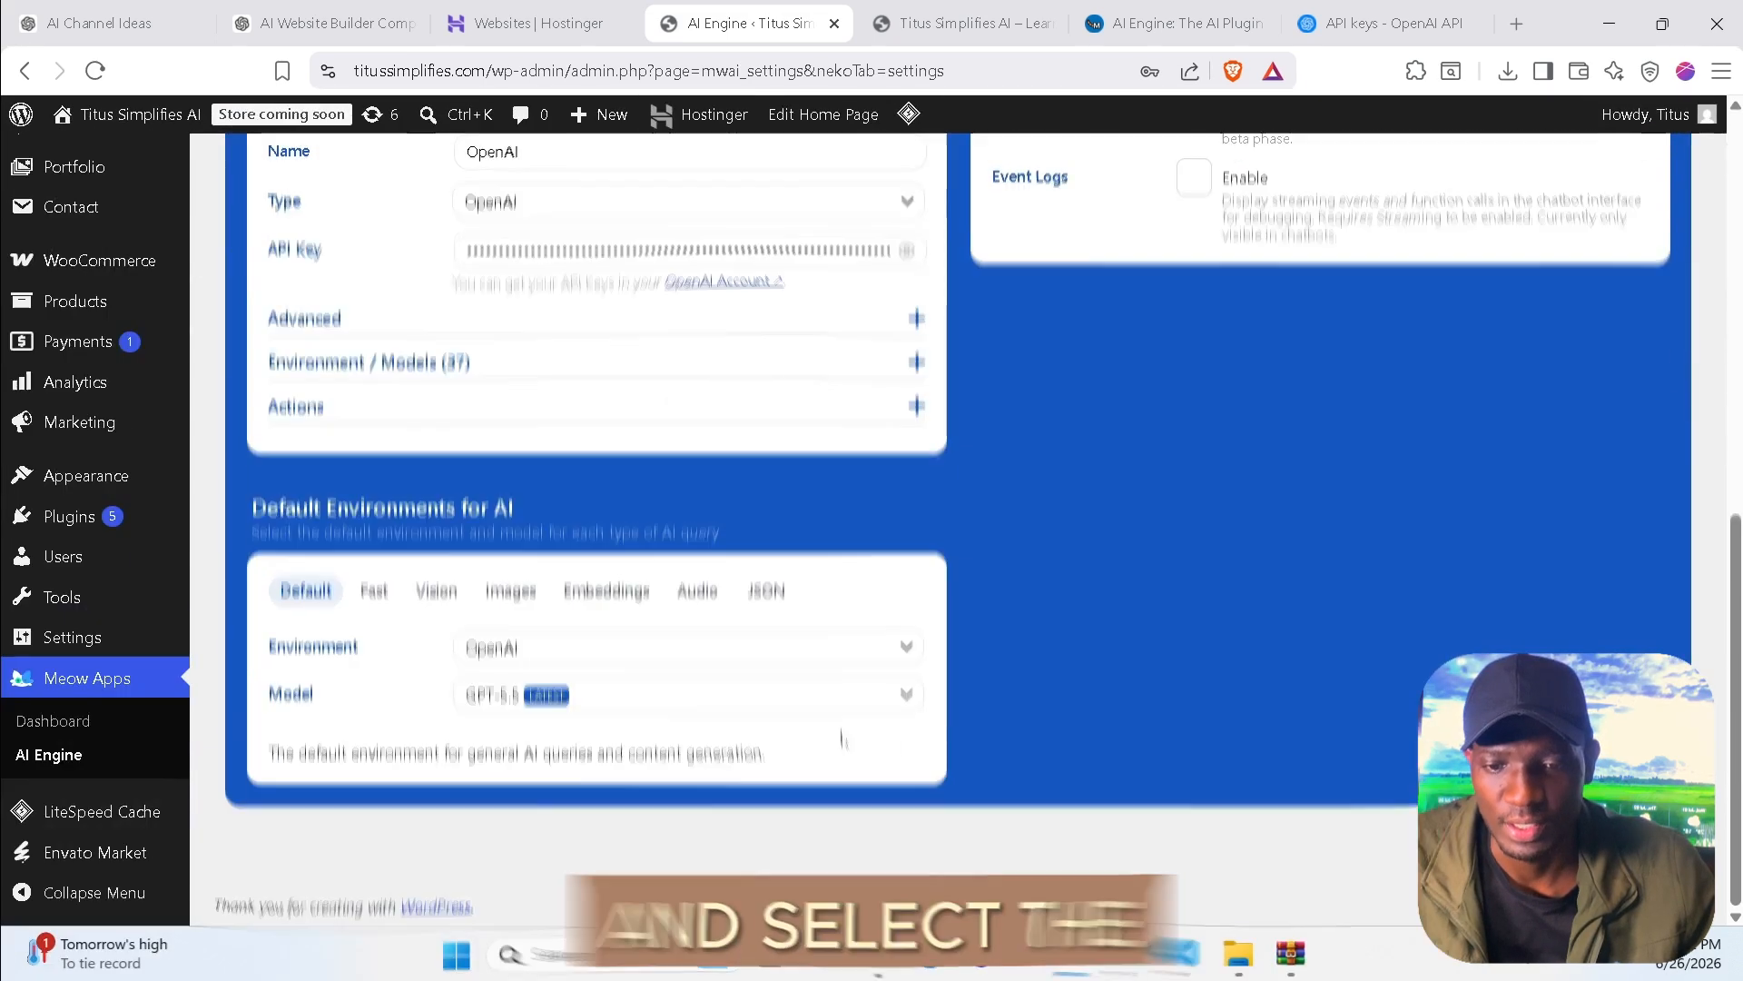
left_click(712, 690)
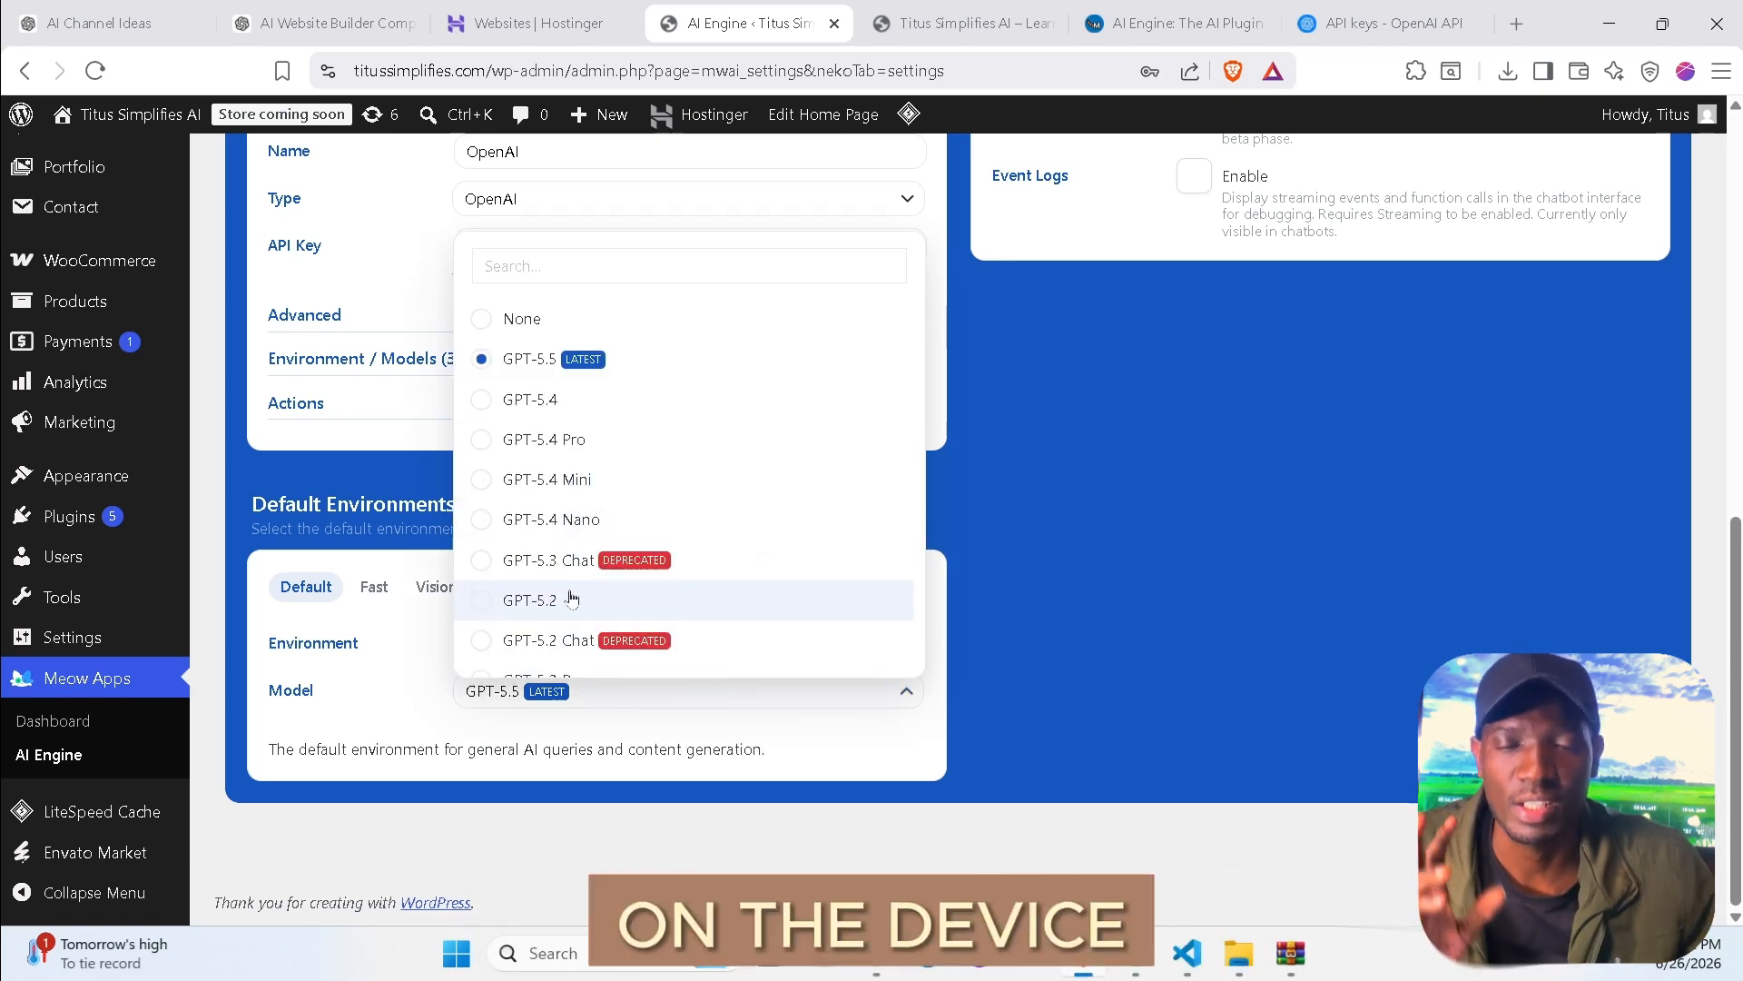
scroll(564, 591, "down", 3)
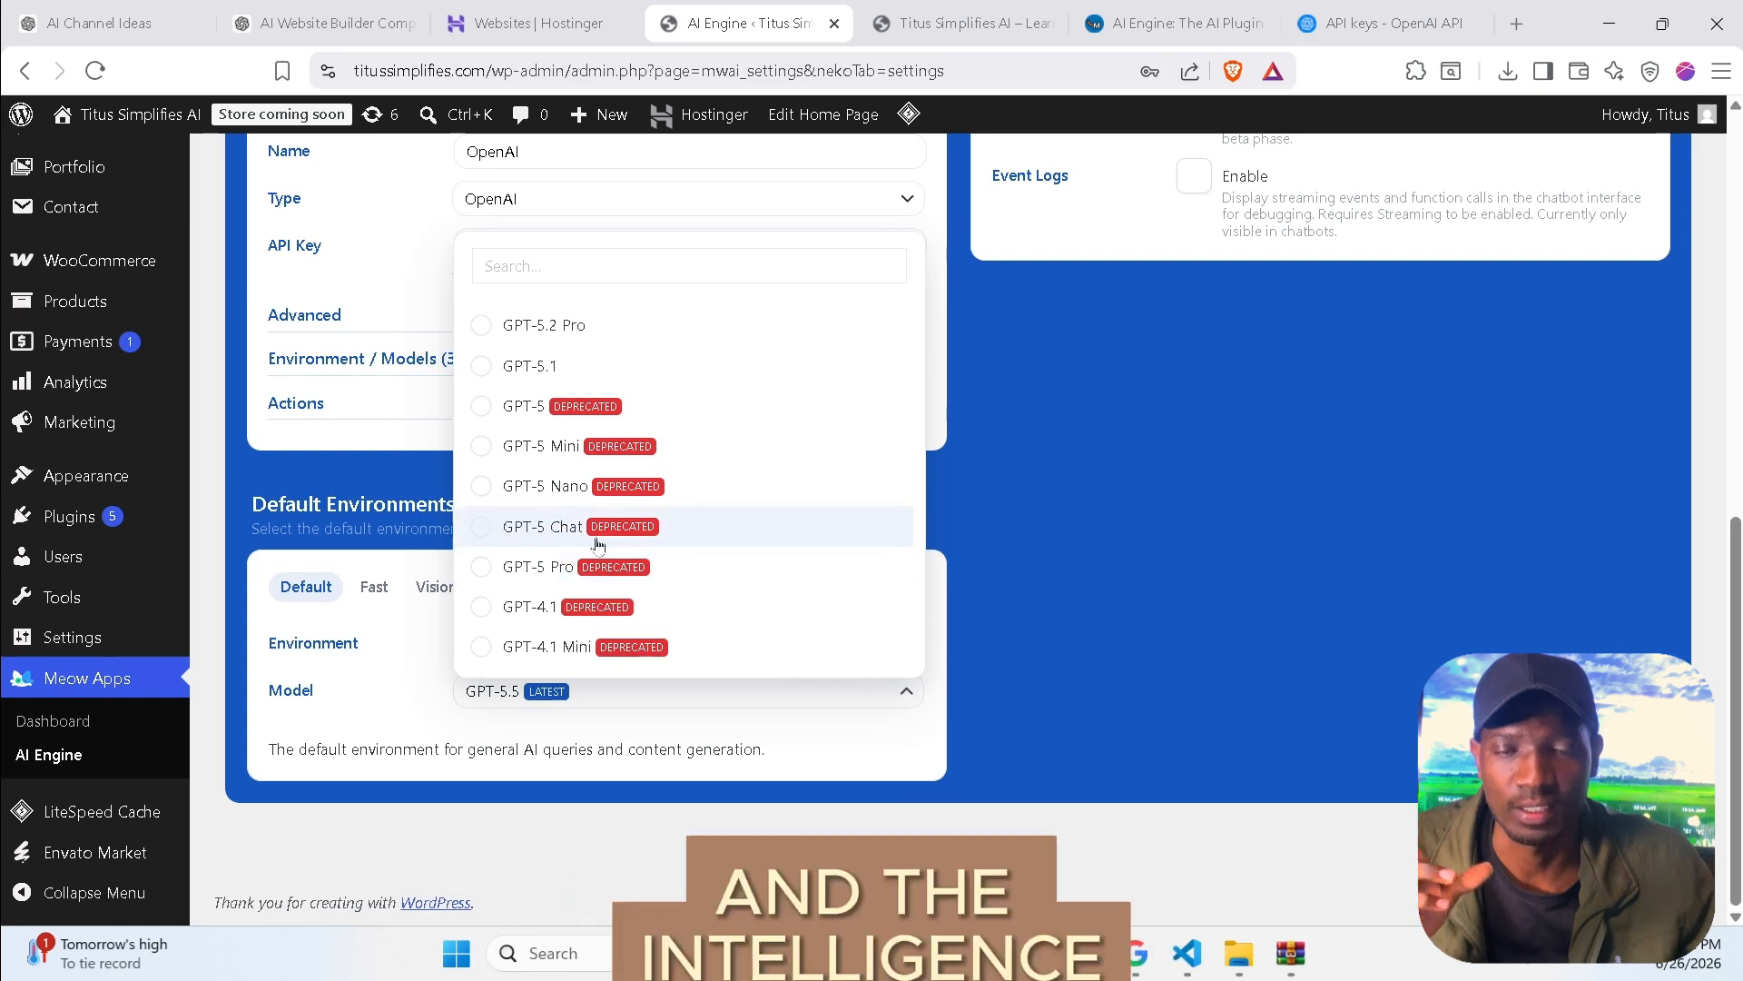
scroll(594, 436, "down", 2)
scroll(636, 597, "down", 1)
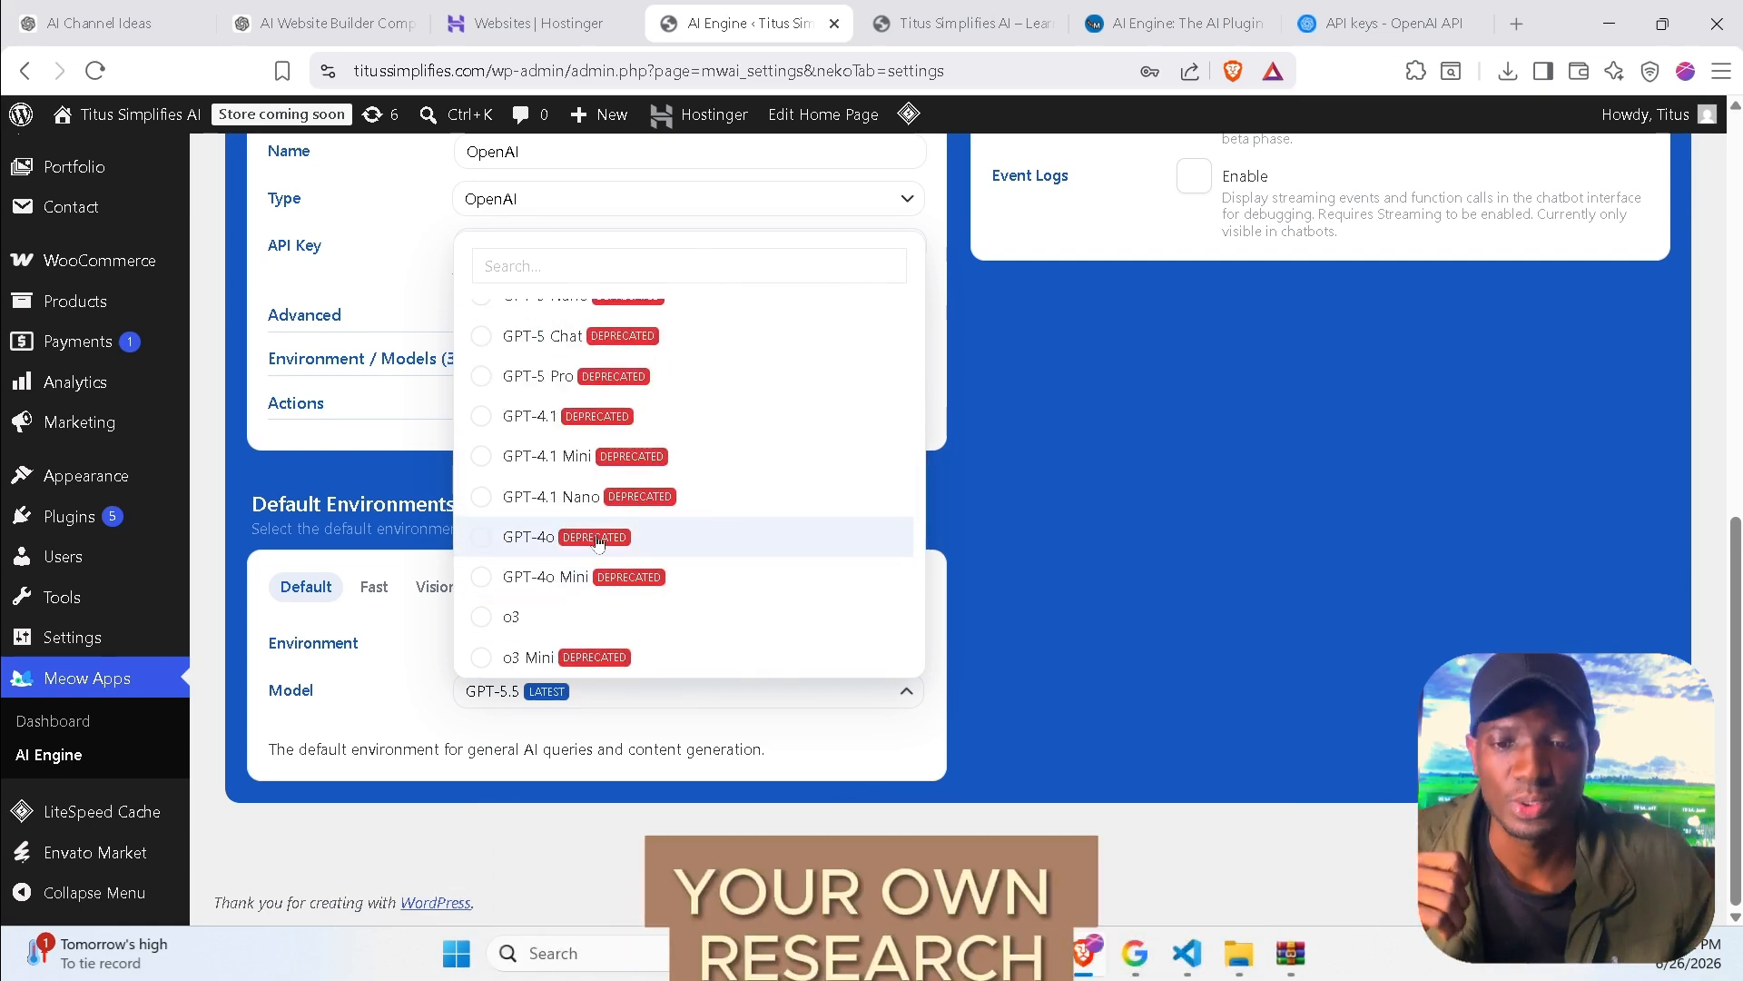
scroll(599, 540, "up", 5)
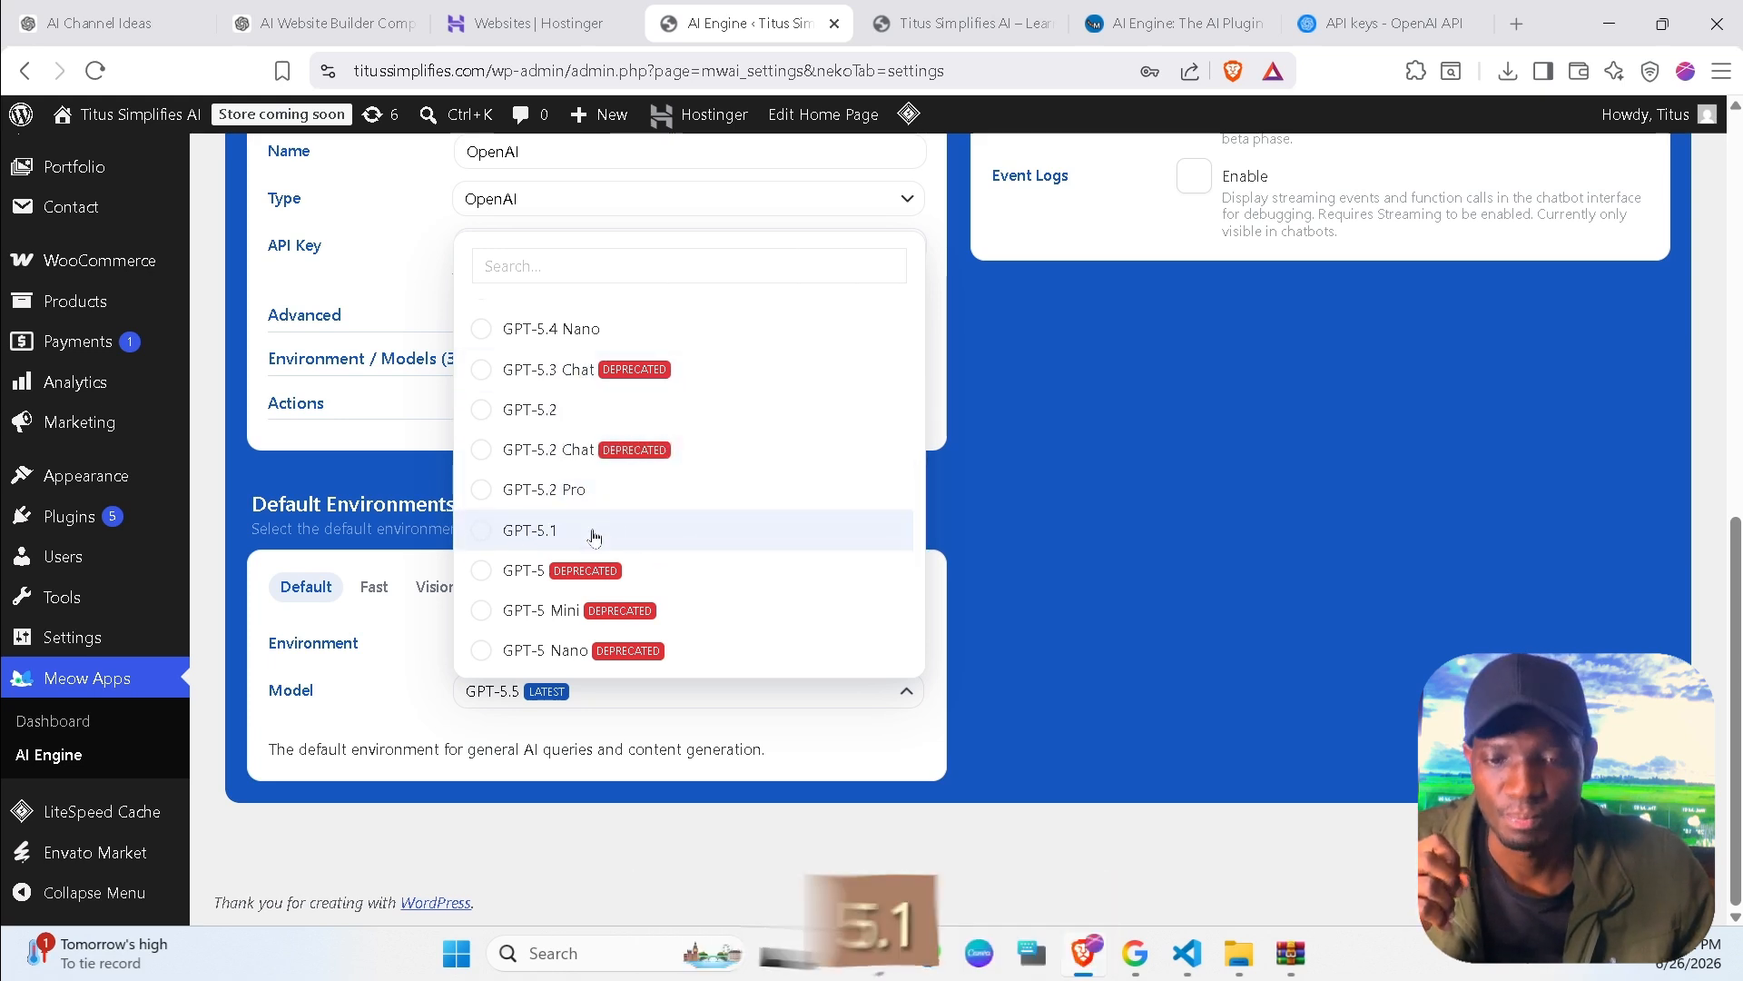
left_click(530, 530)
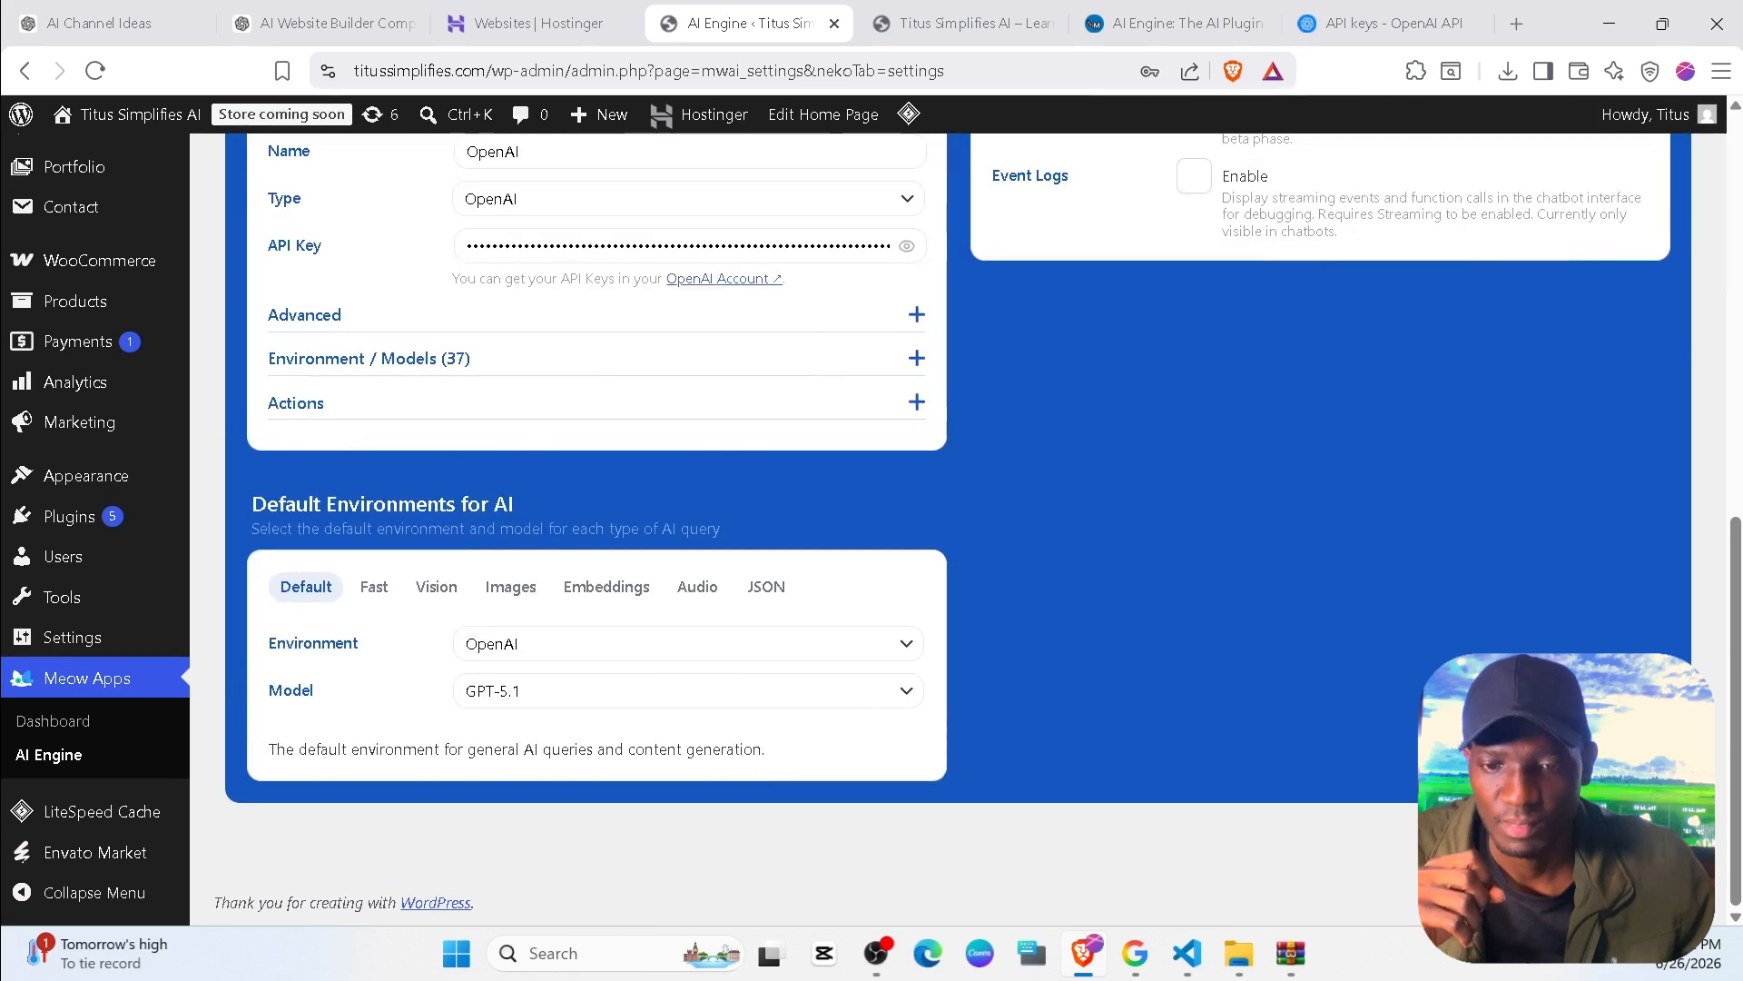
Open AI Engine's Chatbot settings and accept saving the OpenAI credentials in the browser's password manager.
scroll(632, 722, "up", 5)
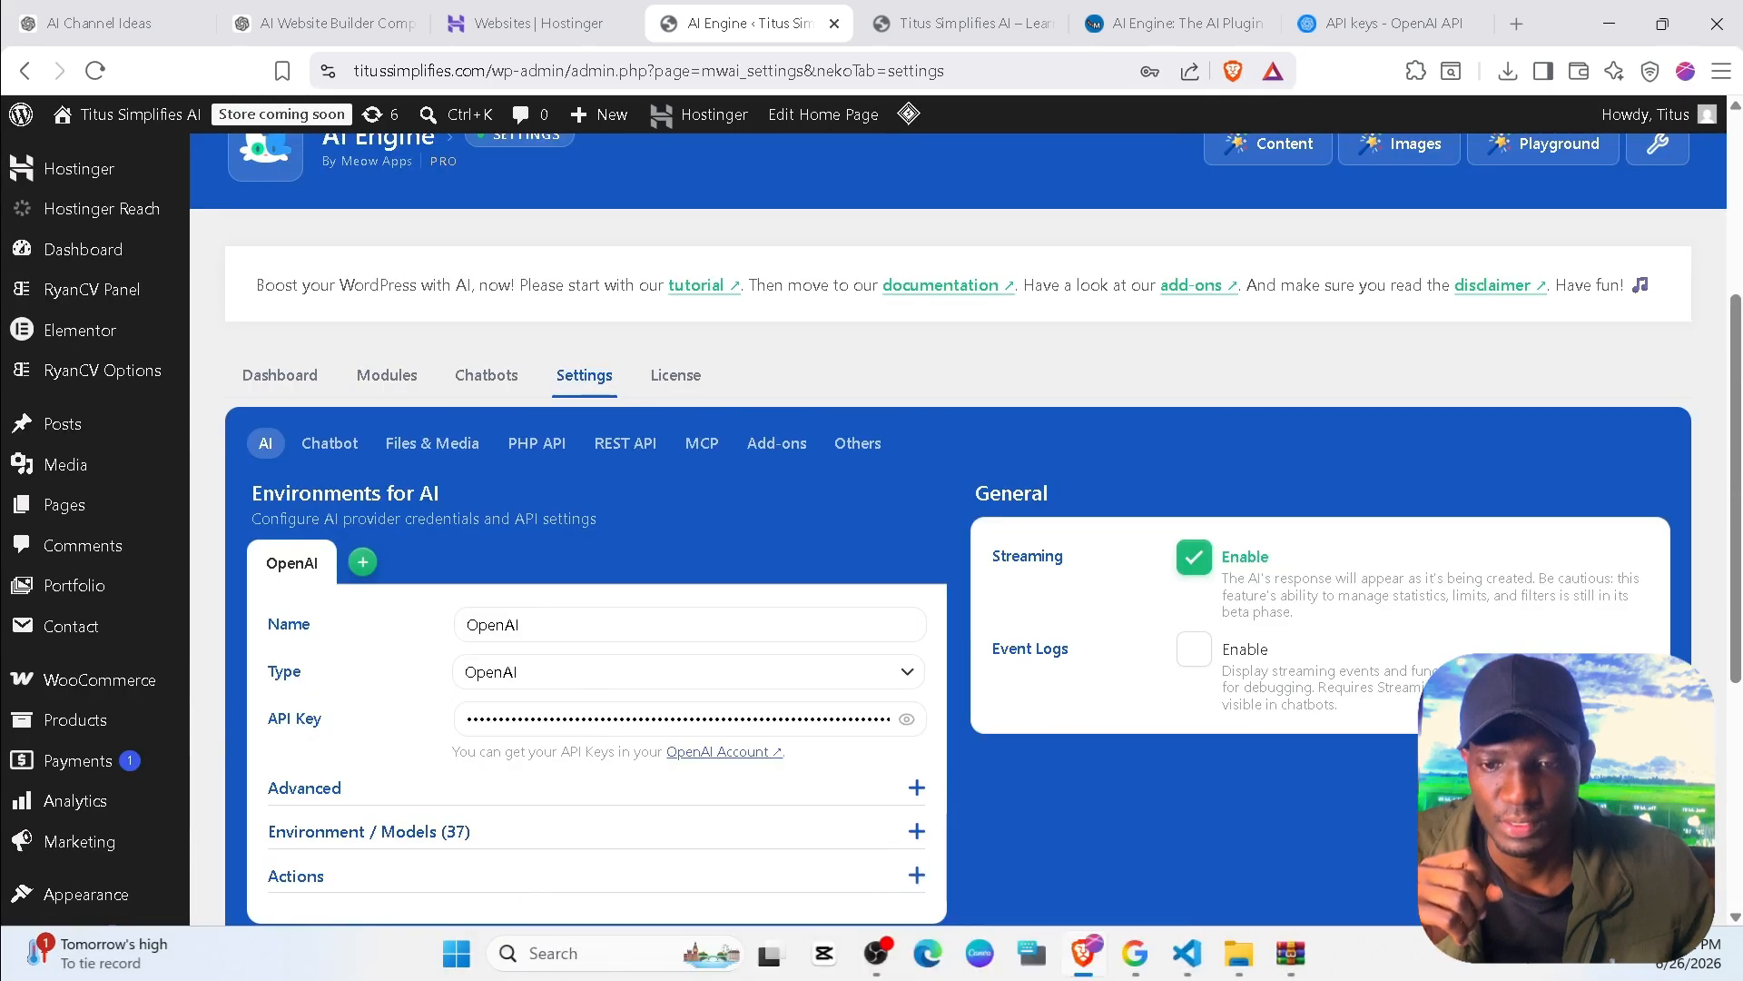
scroll(545, 572, "down", 2)
scroll(376, 314, "up", 1)
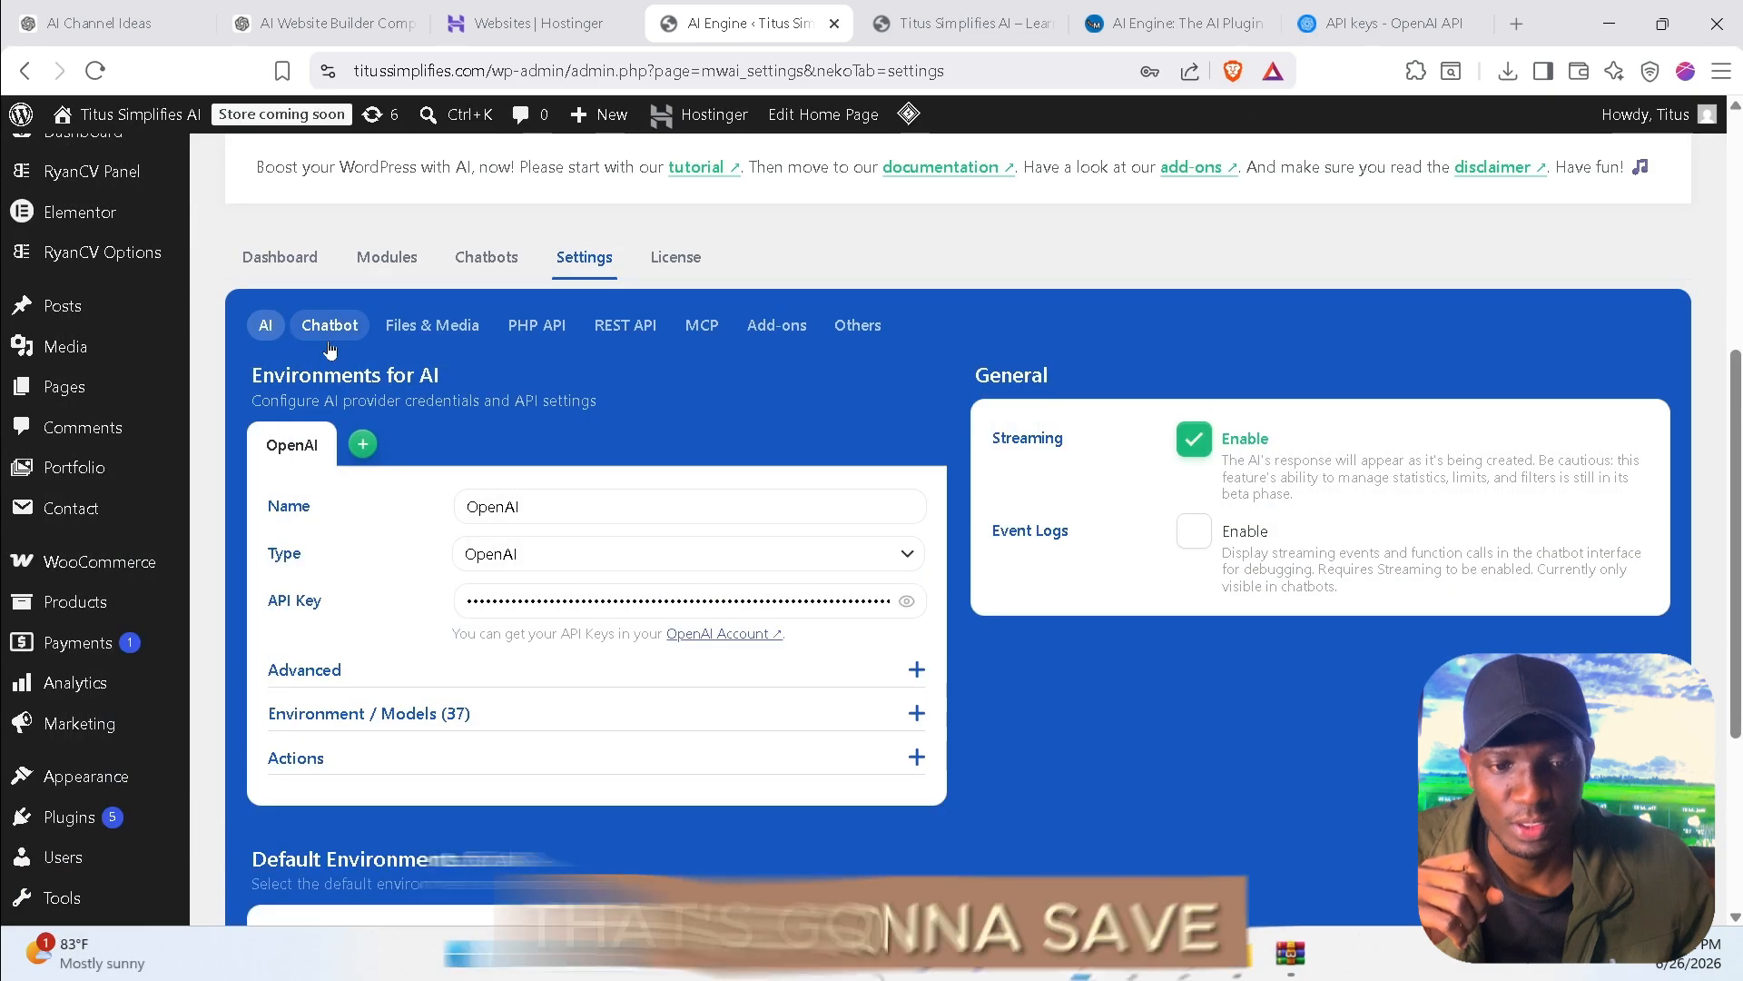
left_click(329, 345)
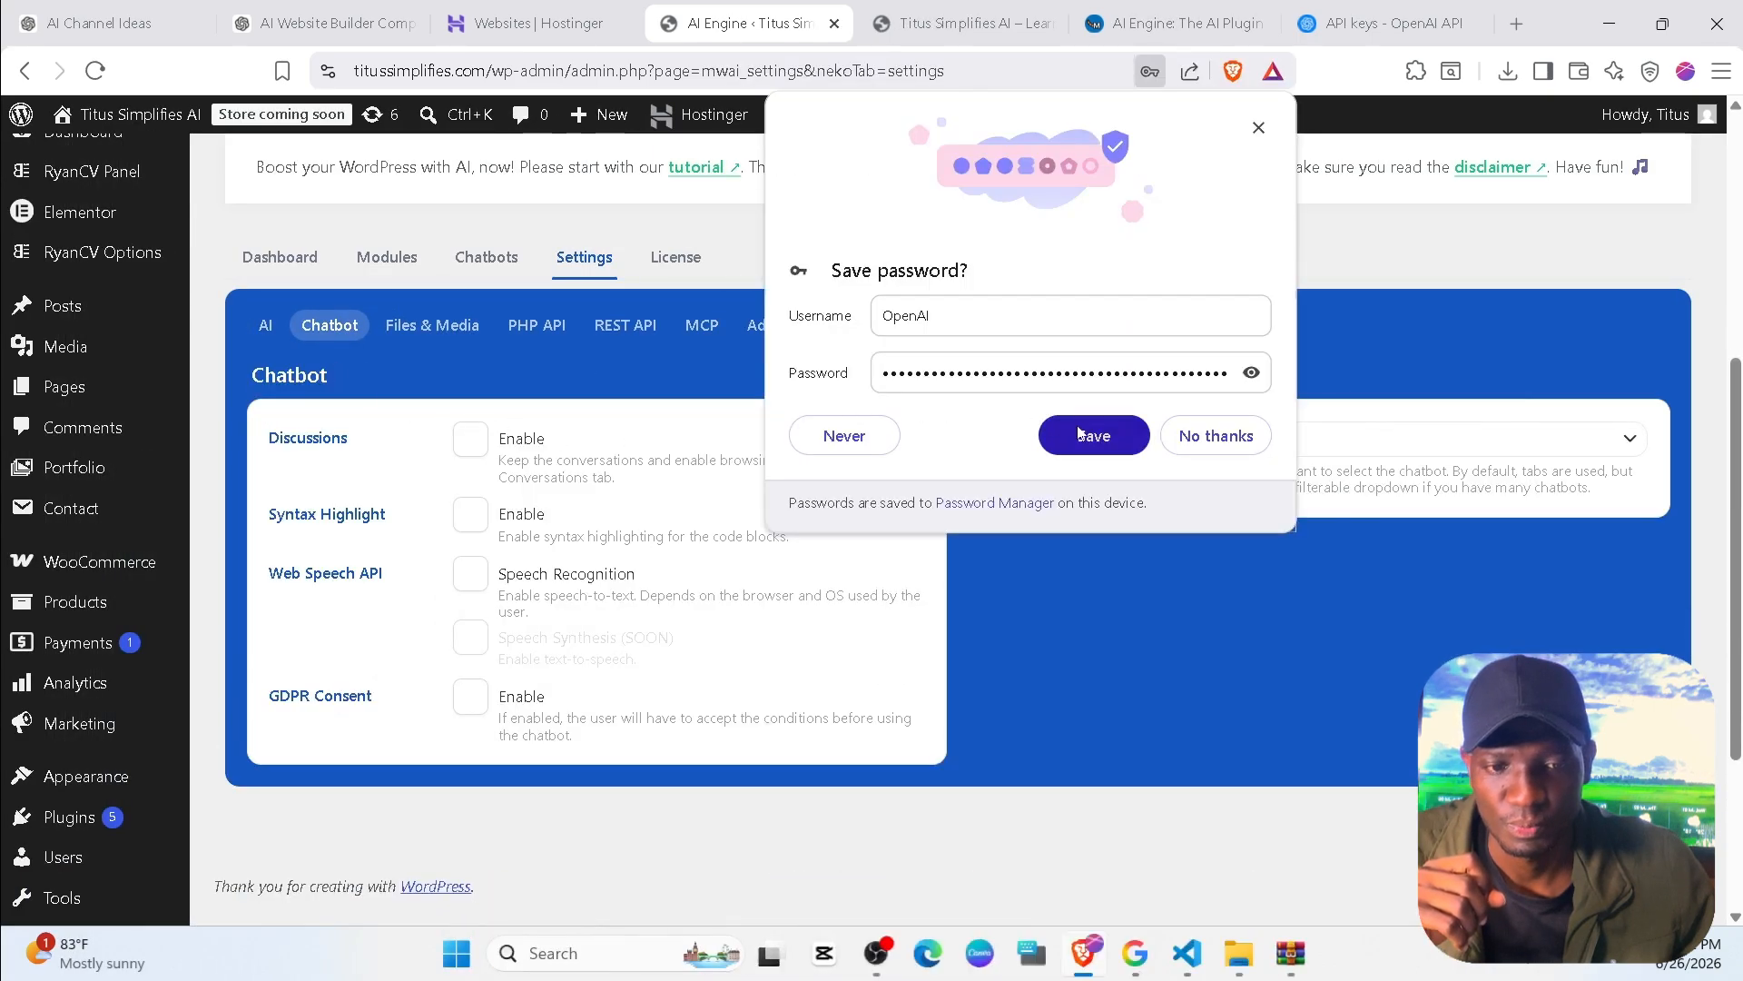
left_click(1081, 435)
Look over AI Engine's Chatbot, Files & Media and License settings.
scroll(575, 534, "down", 2)
scroll(633, 536, "up", 3)
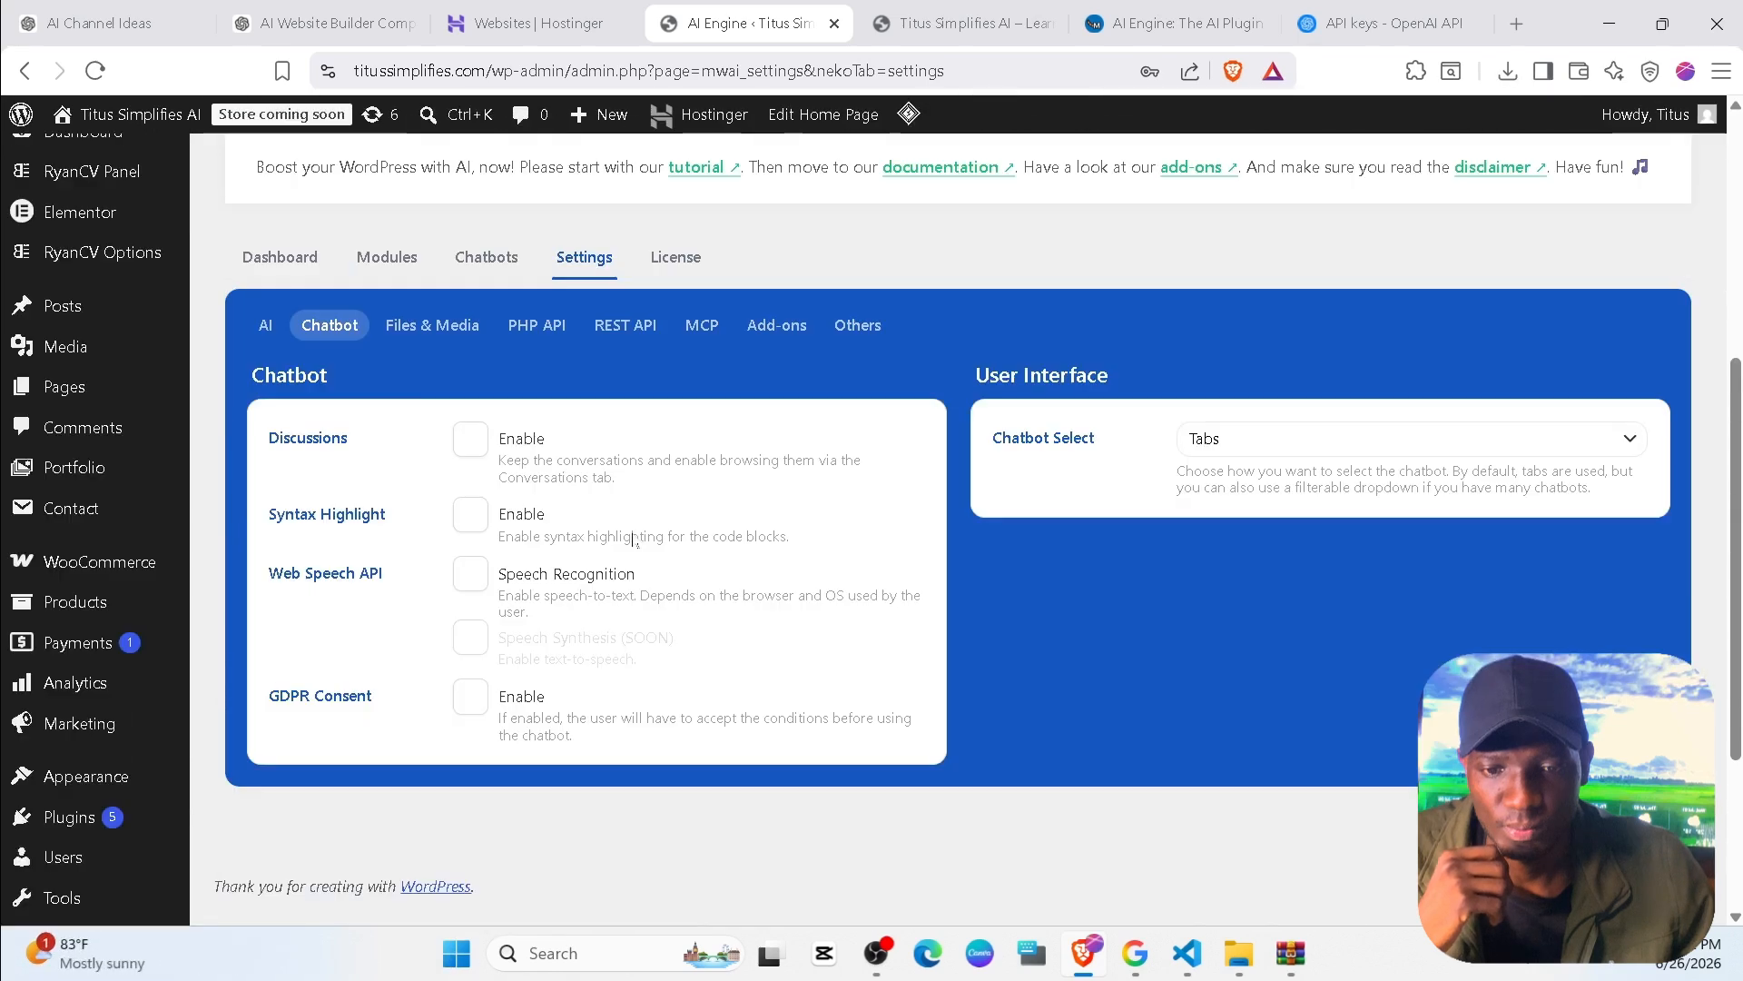
left_click(451, 443)
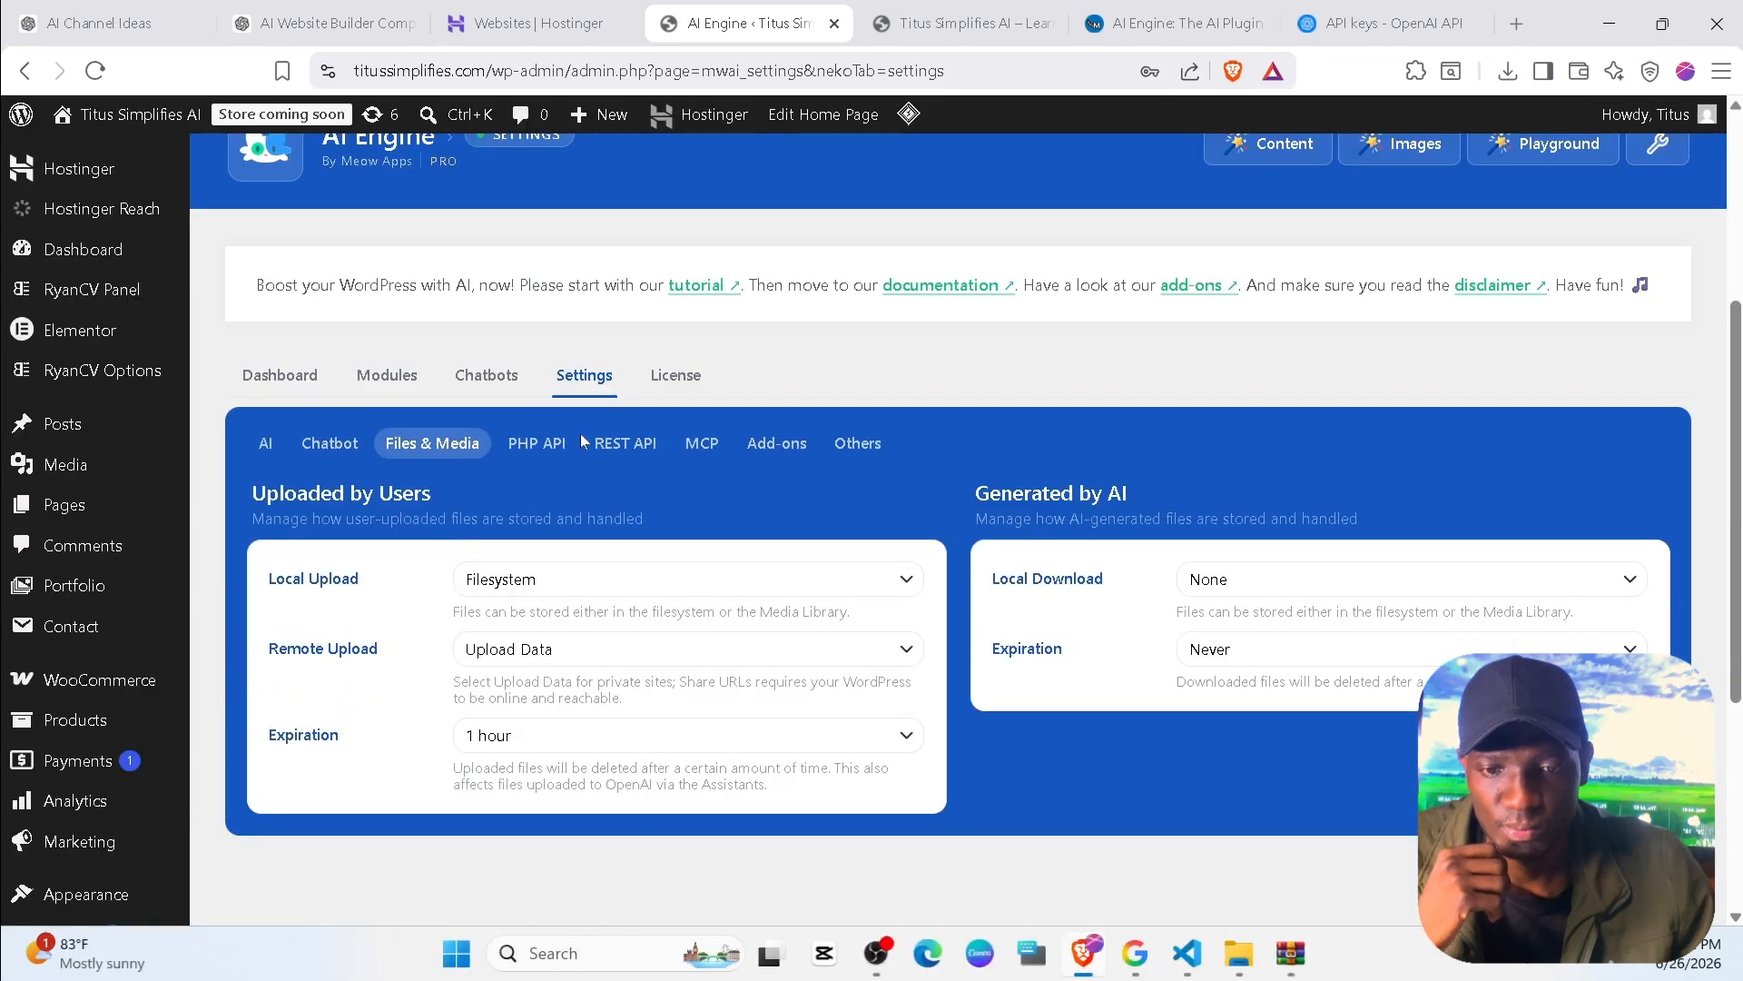
left_click(676, 375)
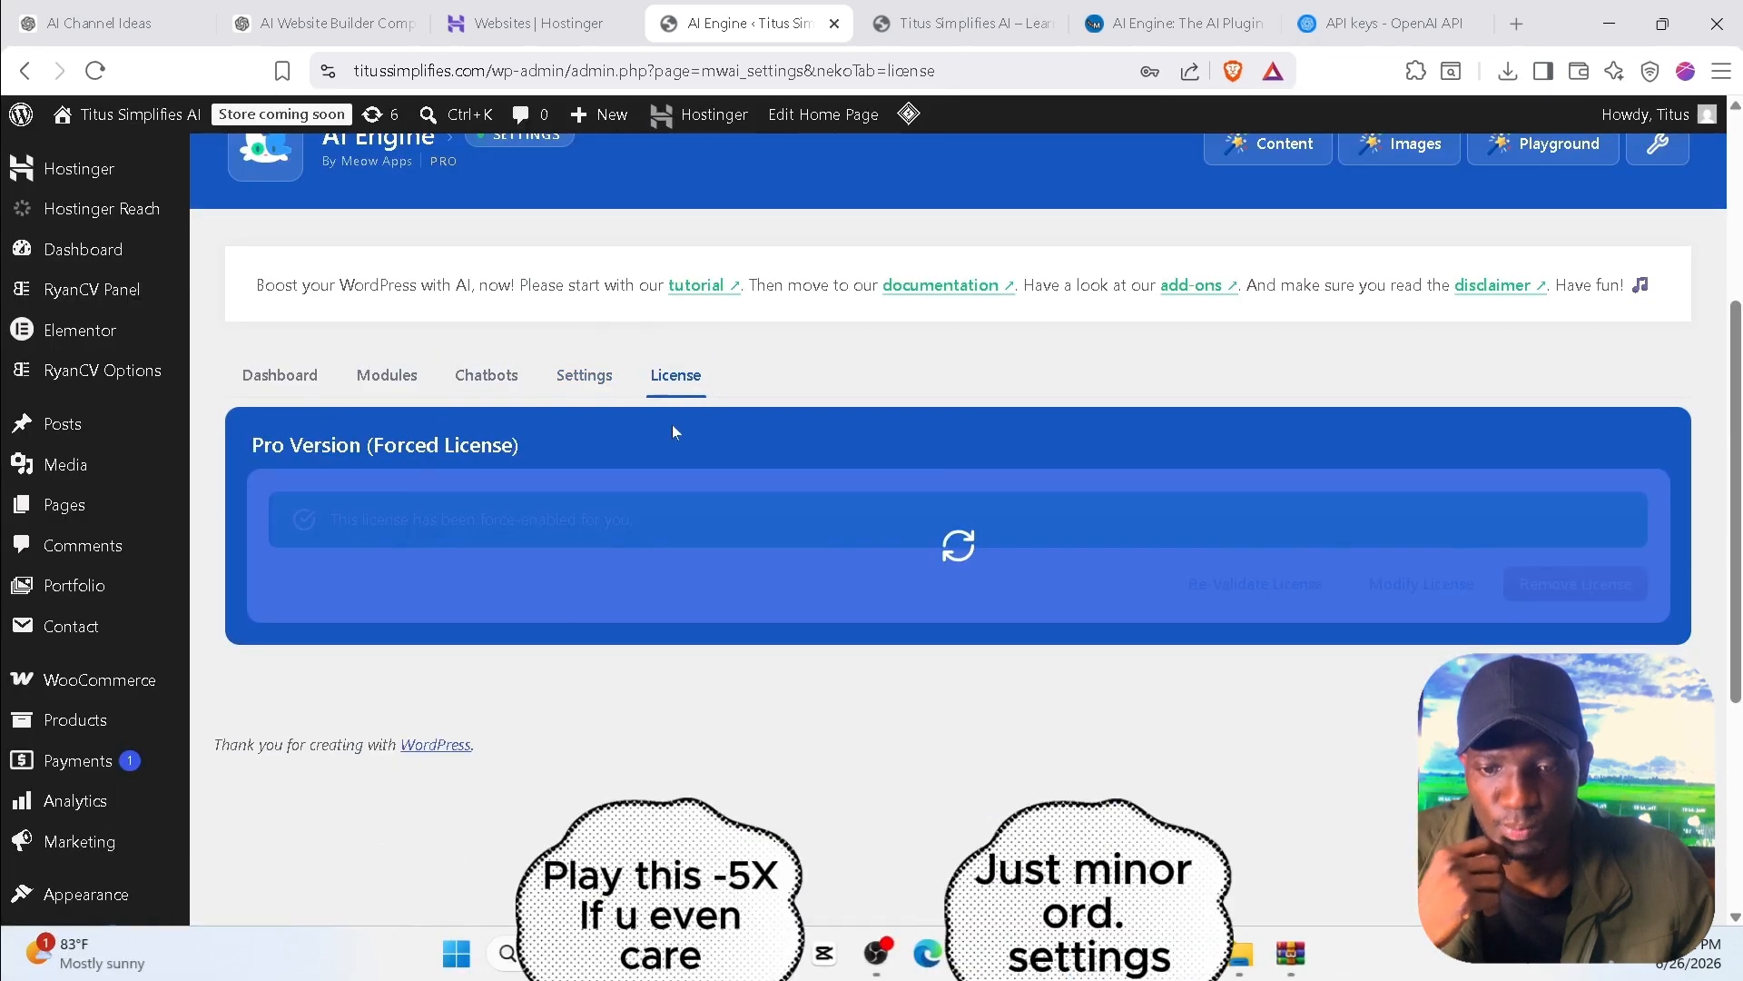
Set the default chatbot's AI model environment to OpenAI and its model to GPT-5.1.
left_click(487, 375)
scroll(390, 605, "down", 1)
left_click(390, 603)
left_click(349, 706)
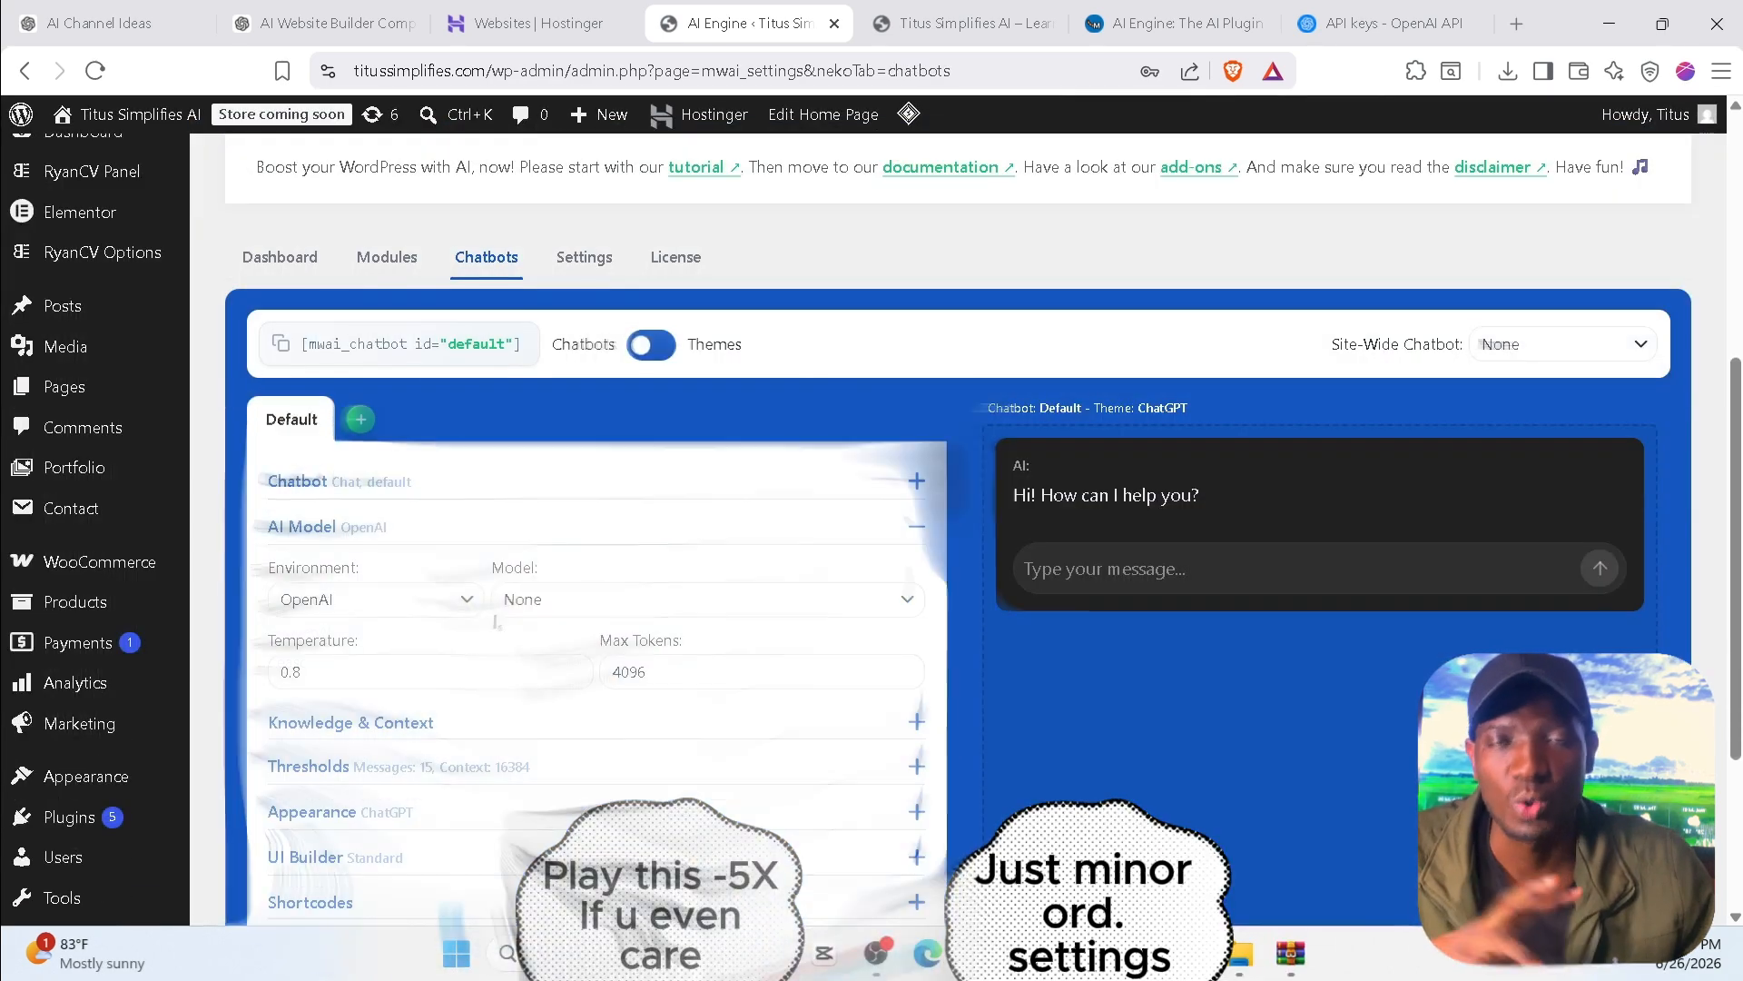
left_click(545, 601)
scroll(603, 448, "down", 1)
left_click(603, 451)
scroll(603, 535, "down", 1)
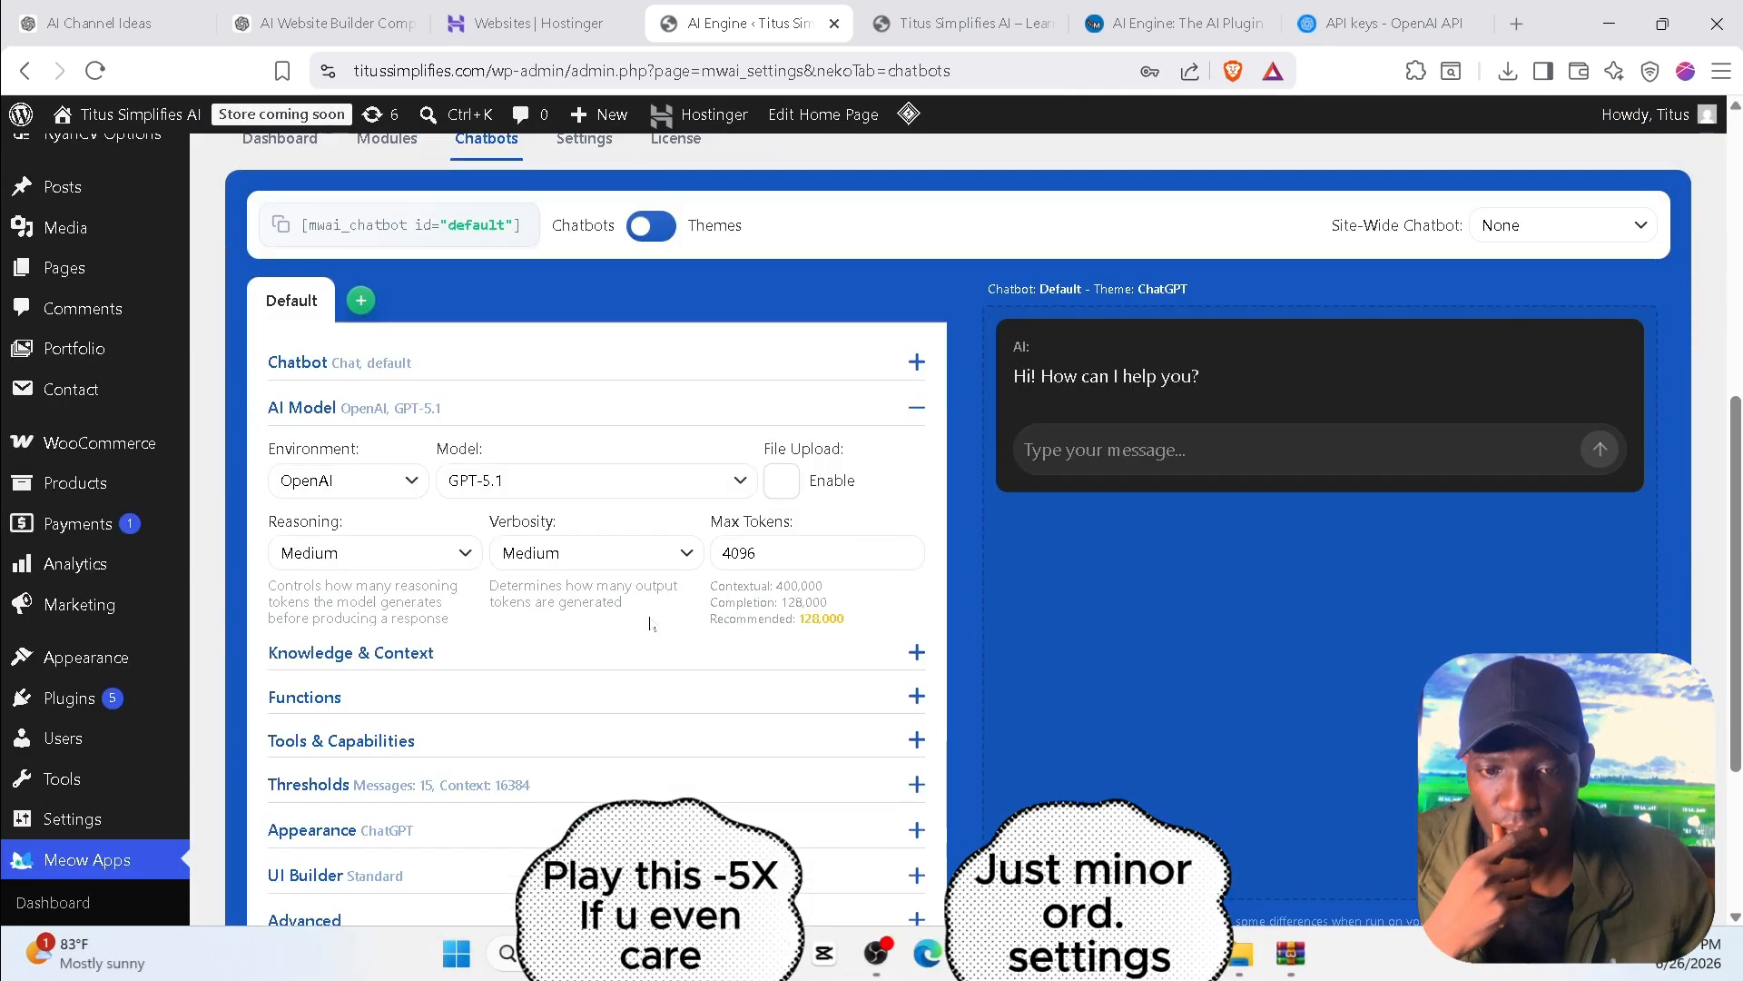
Set the default chatbot's appearance theme to Timeless.
left_click(916, 652)
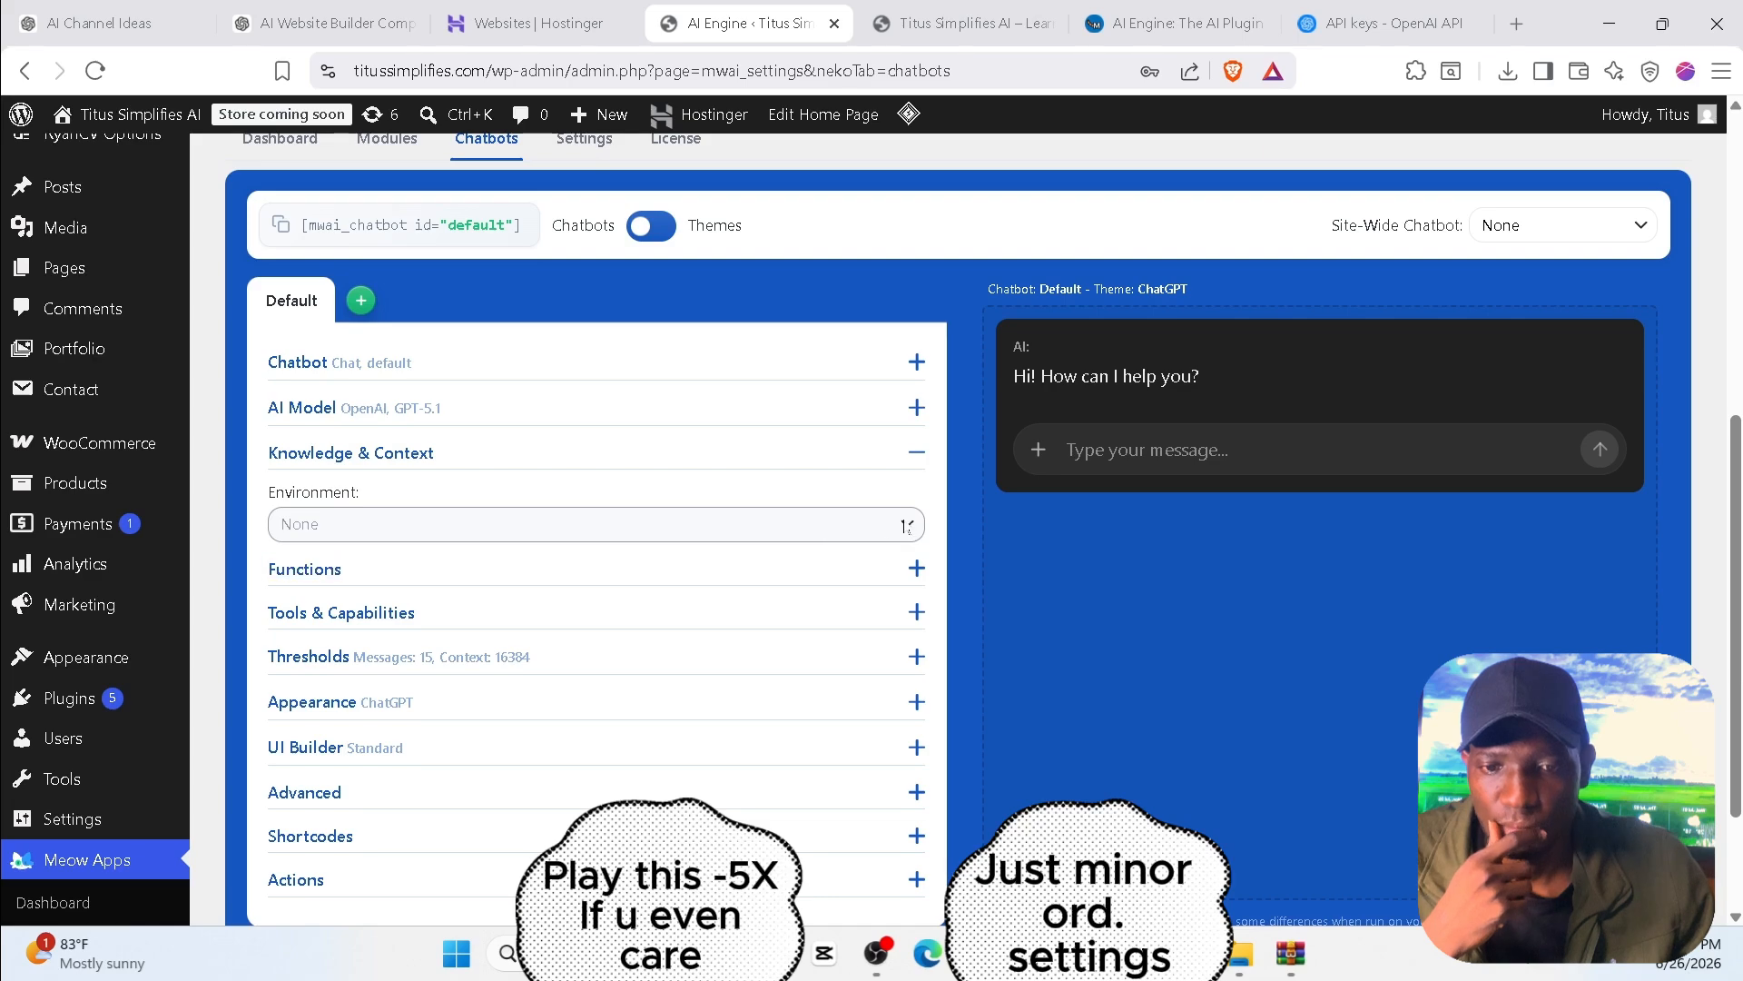
left_click(592, 569)
left_click(589, 493)
left_click(424, 626)
scroll(454, 635, "down", 1)
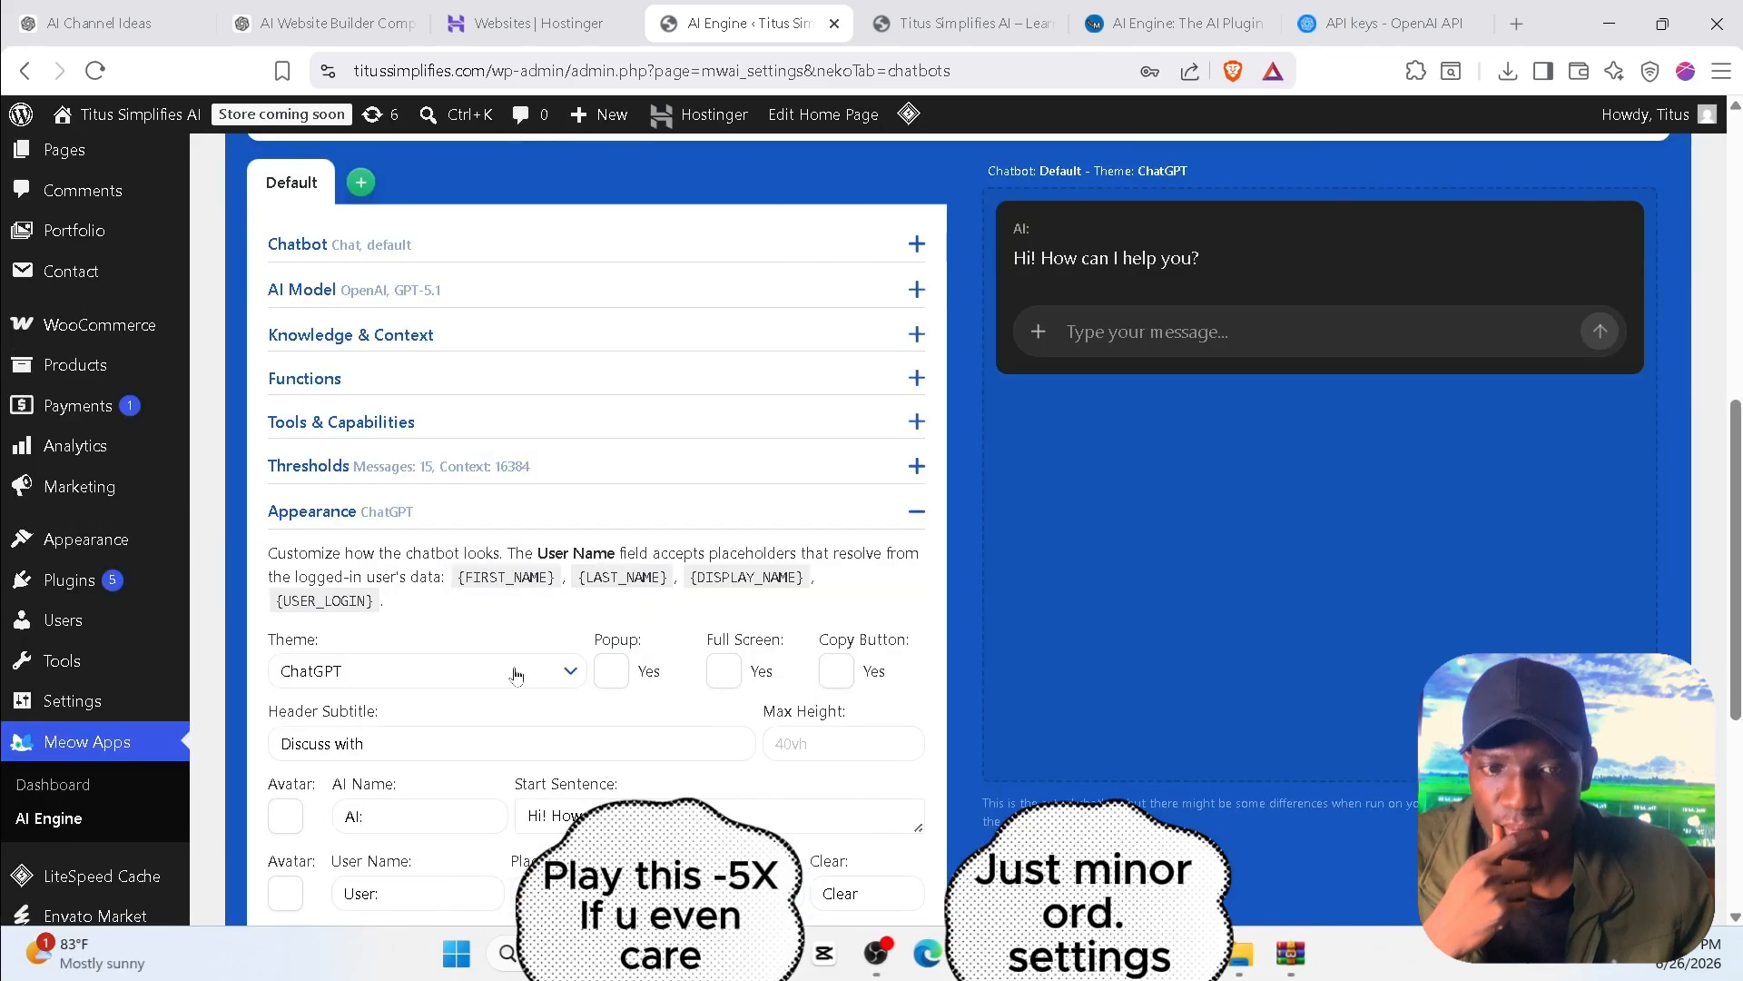
left_click(514, 673)
left_click(499, 779)
left_click(527, 835)
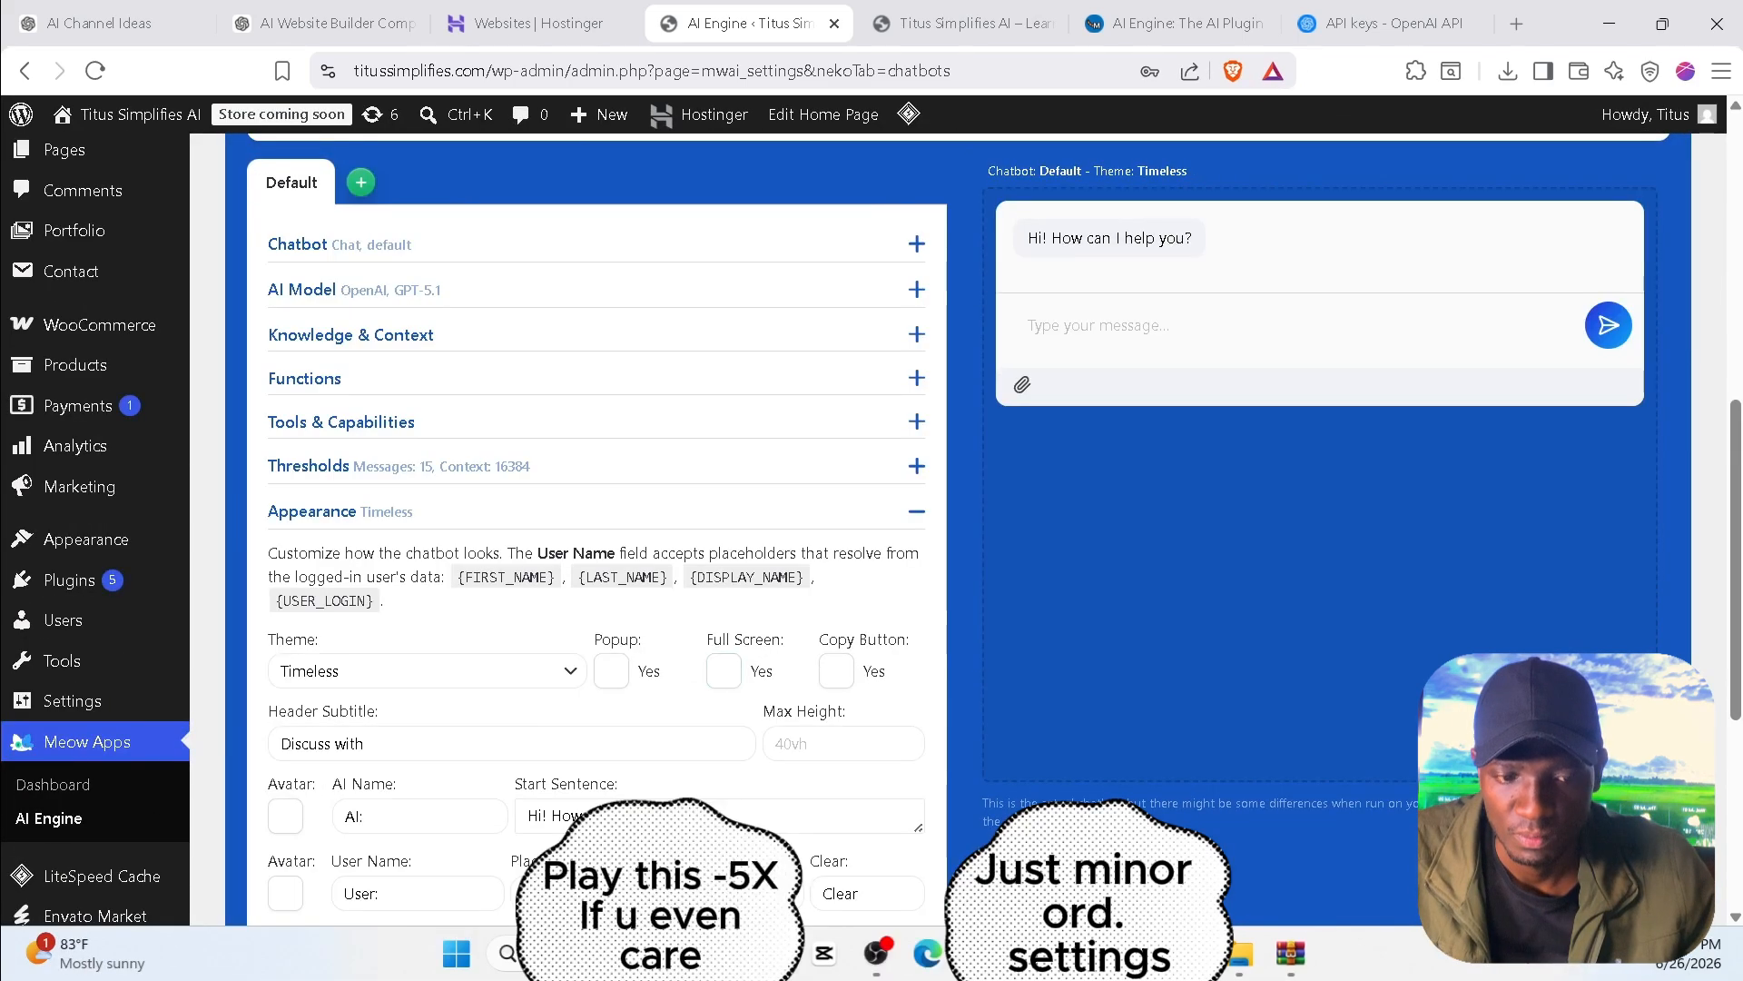
left_click(916, 511)
Set AI Engine's site-wide chatbot to Default.
scroll(590, 454, "up", 5)
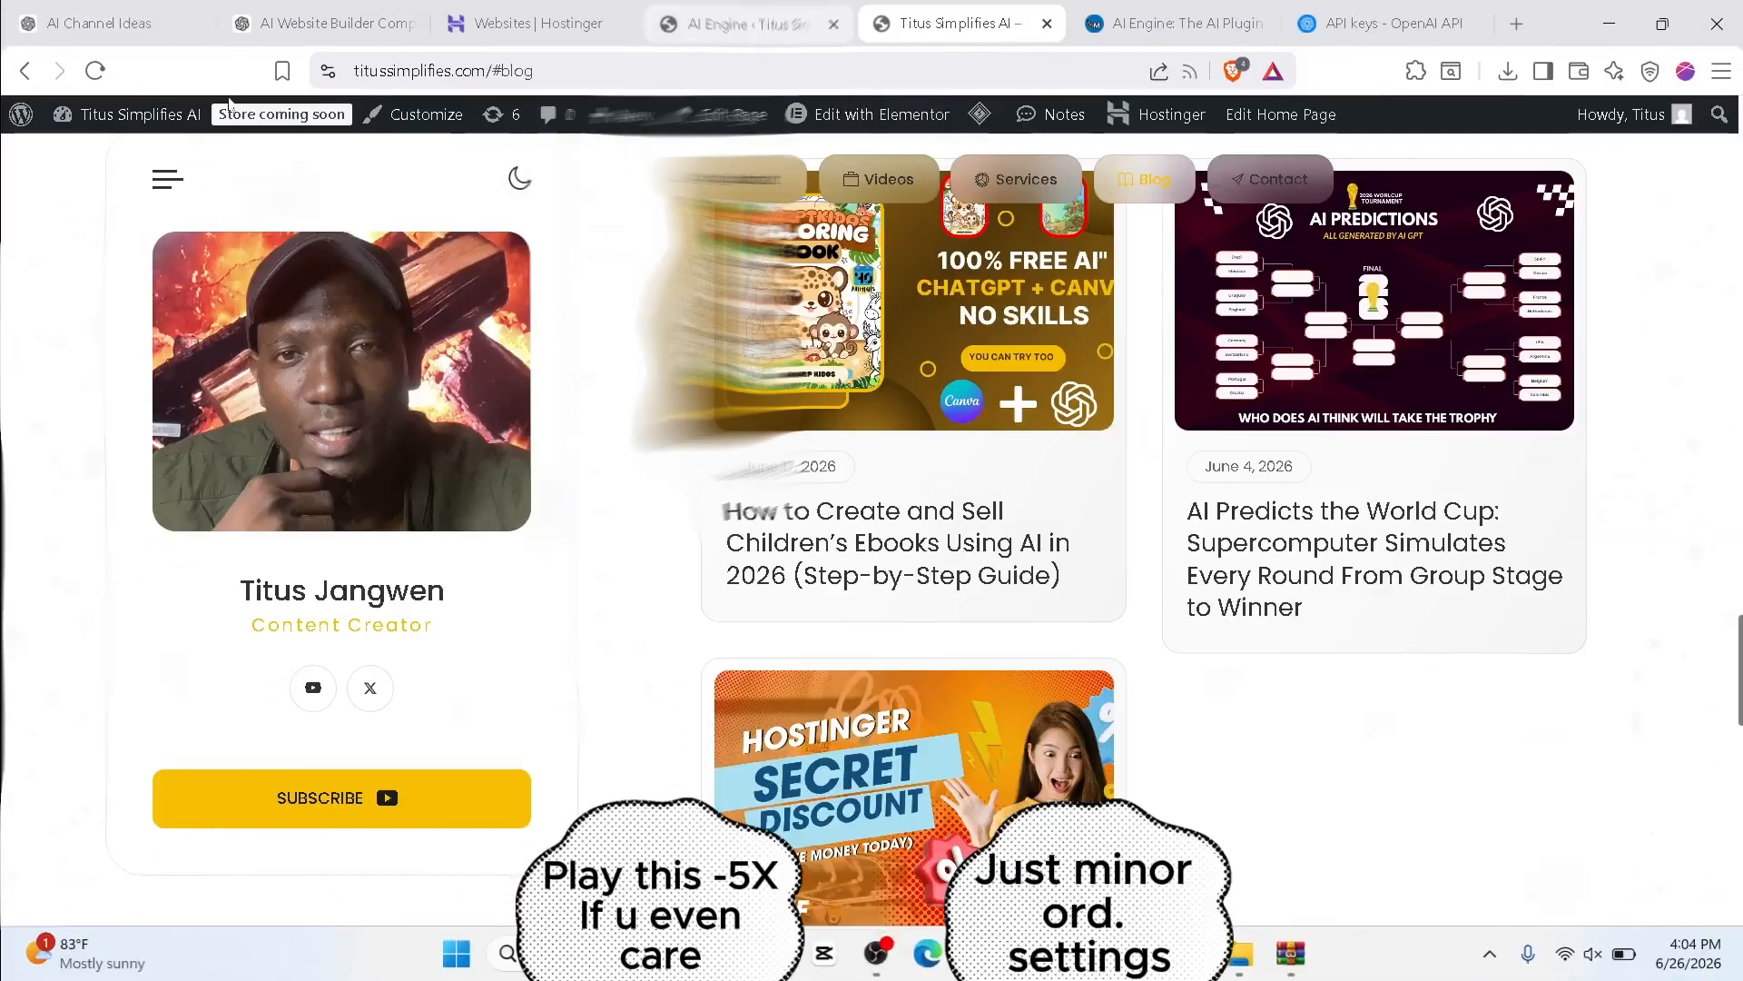
scroll(1089, 454, "down", 2)
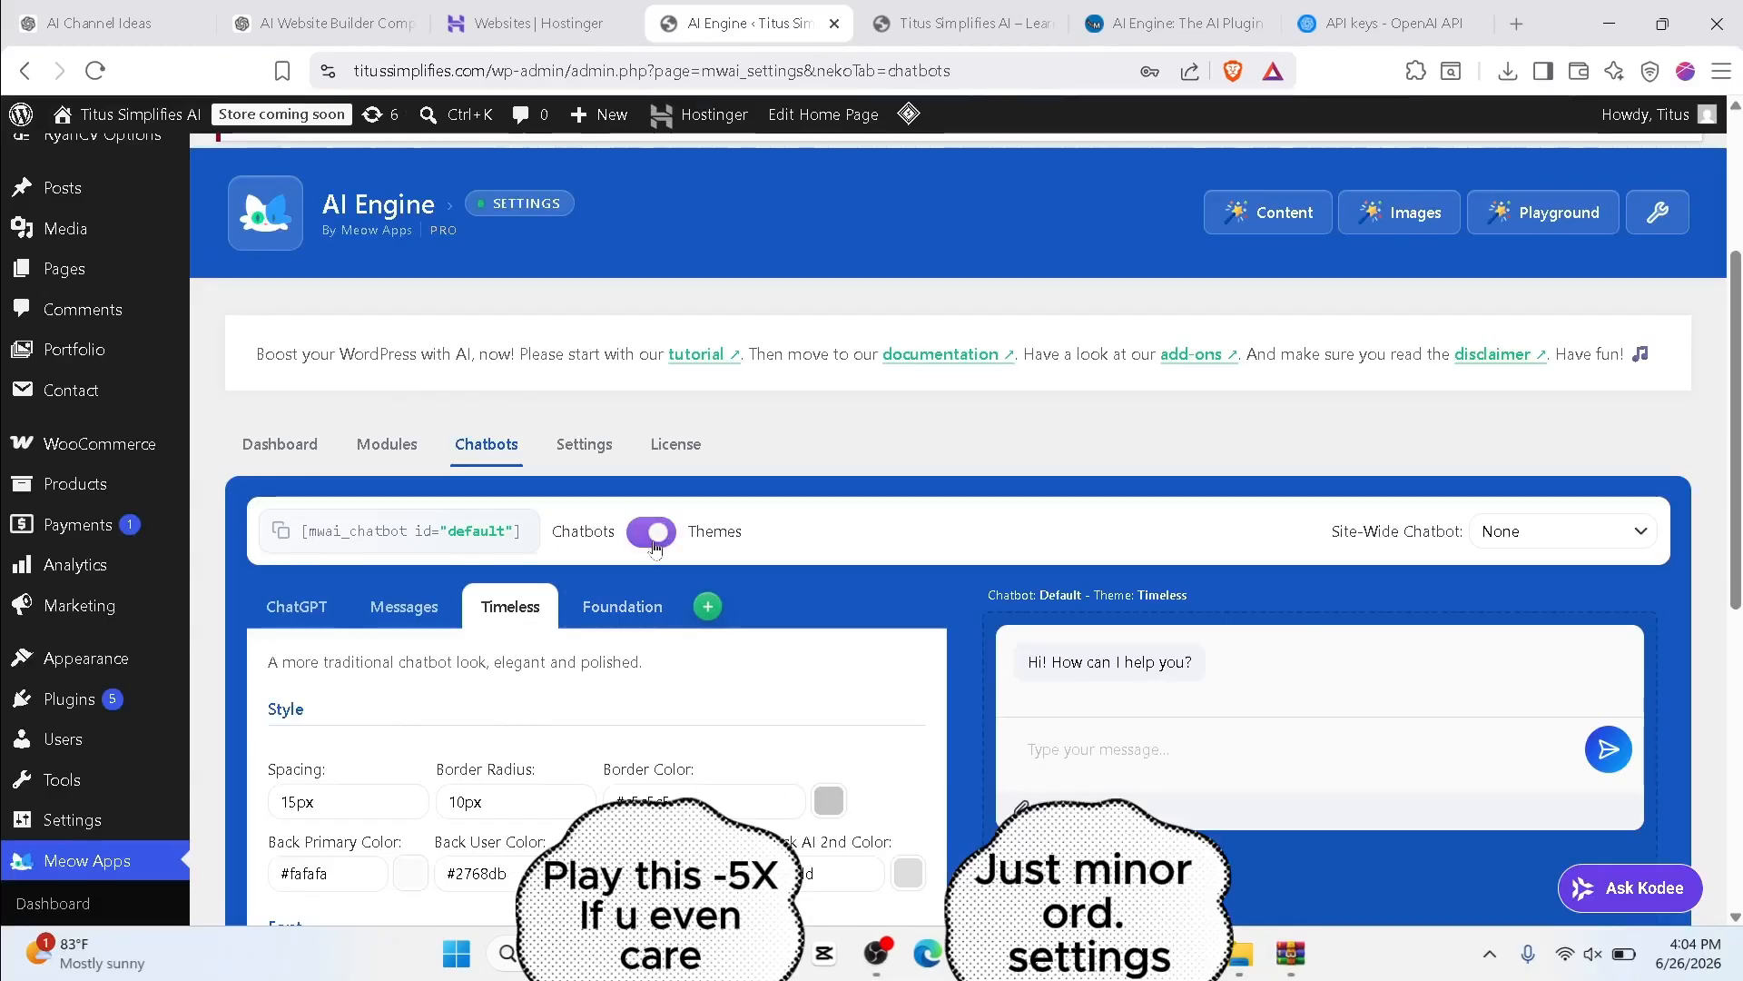
scroll(574, 673, "down", 1)
scroll(346, 706, "down", 5)
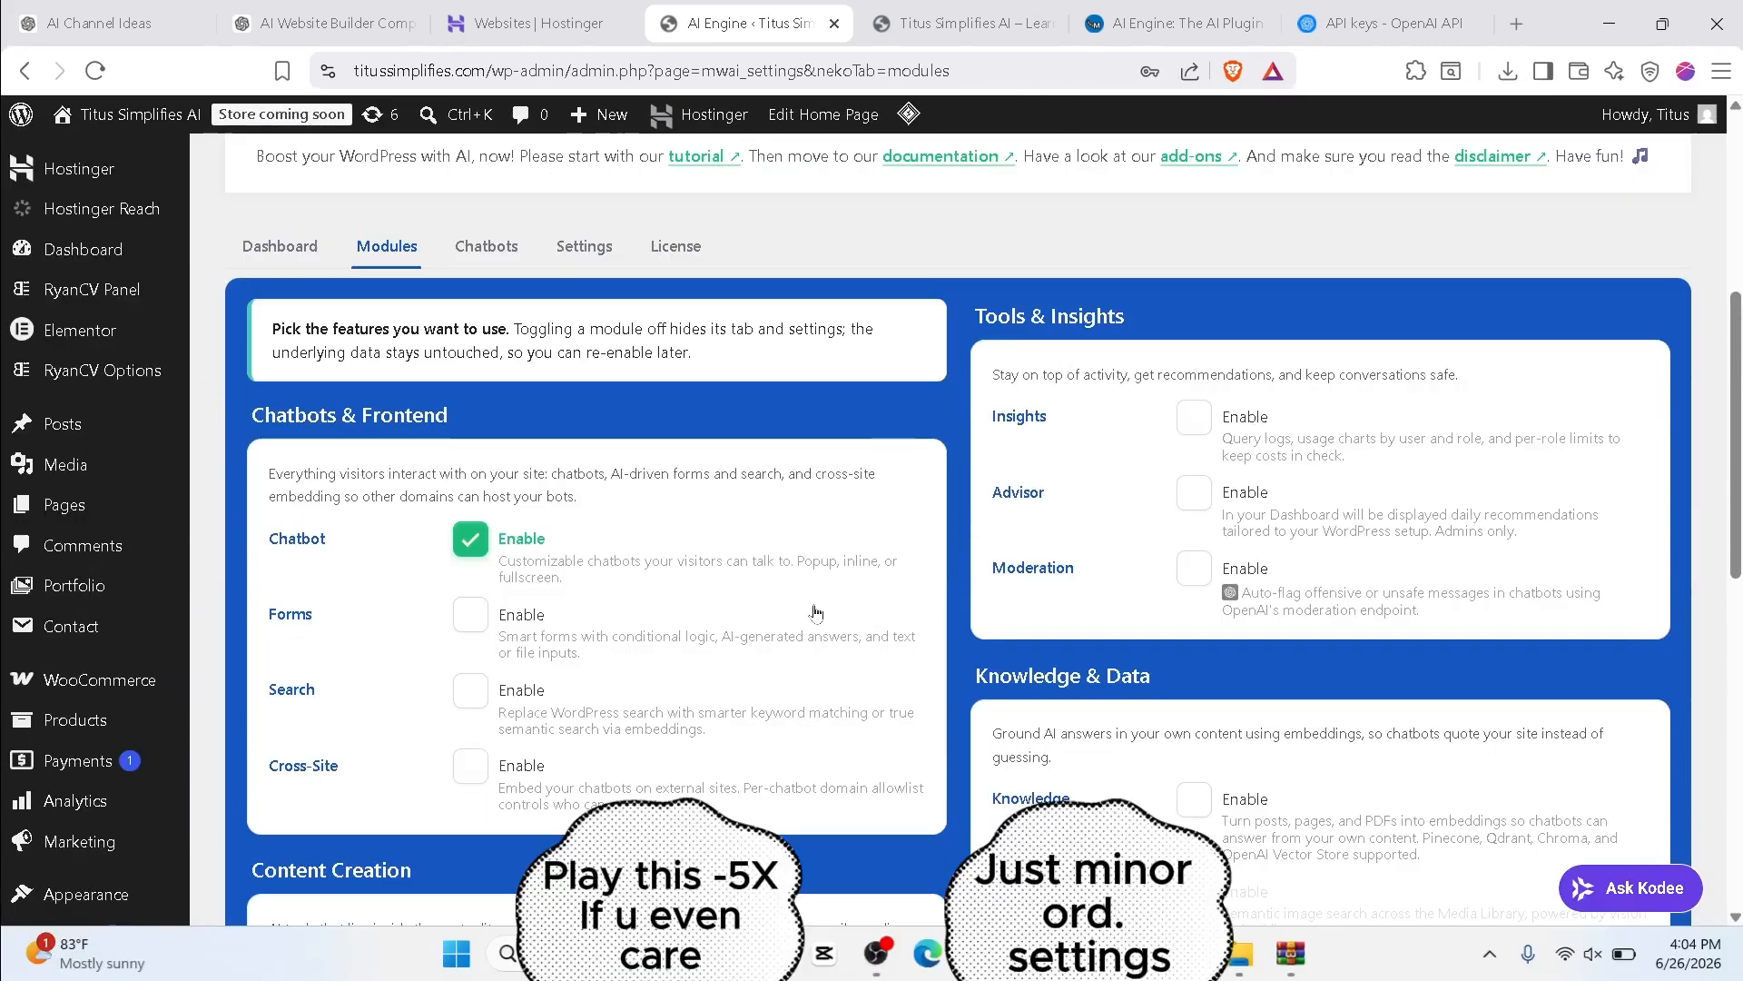
left_click(498, 251)
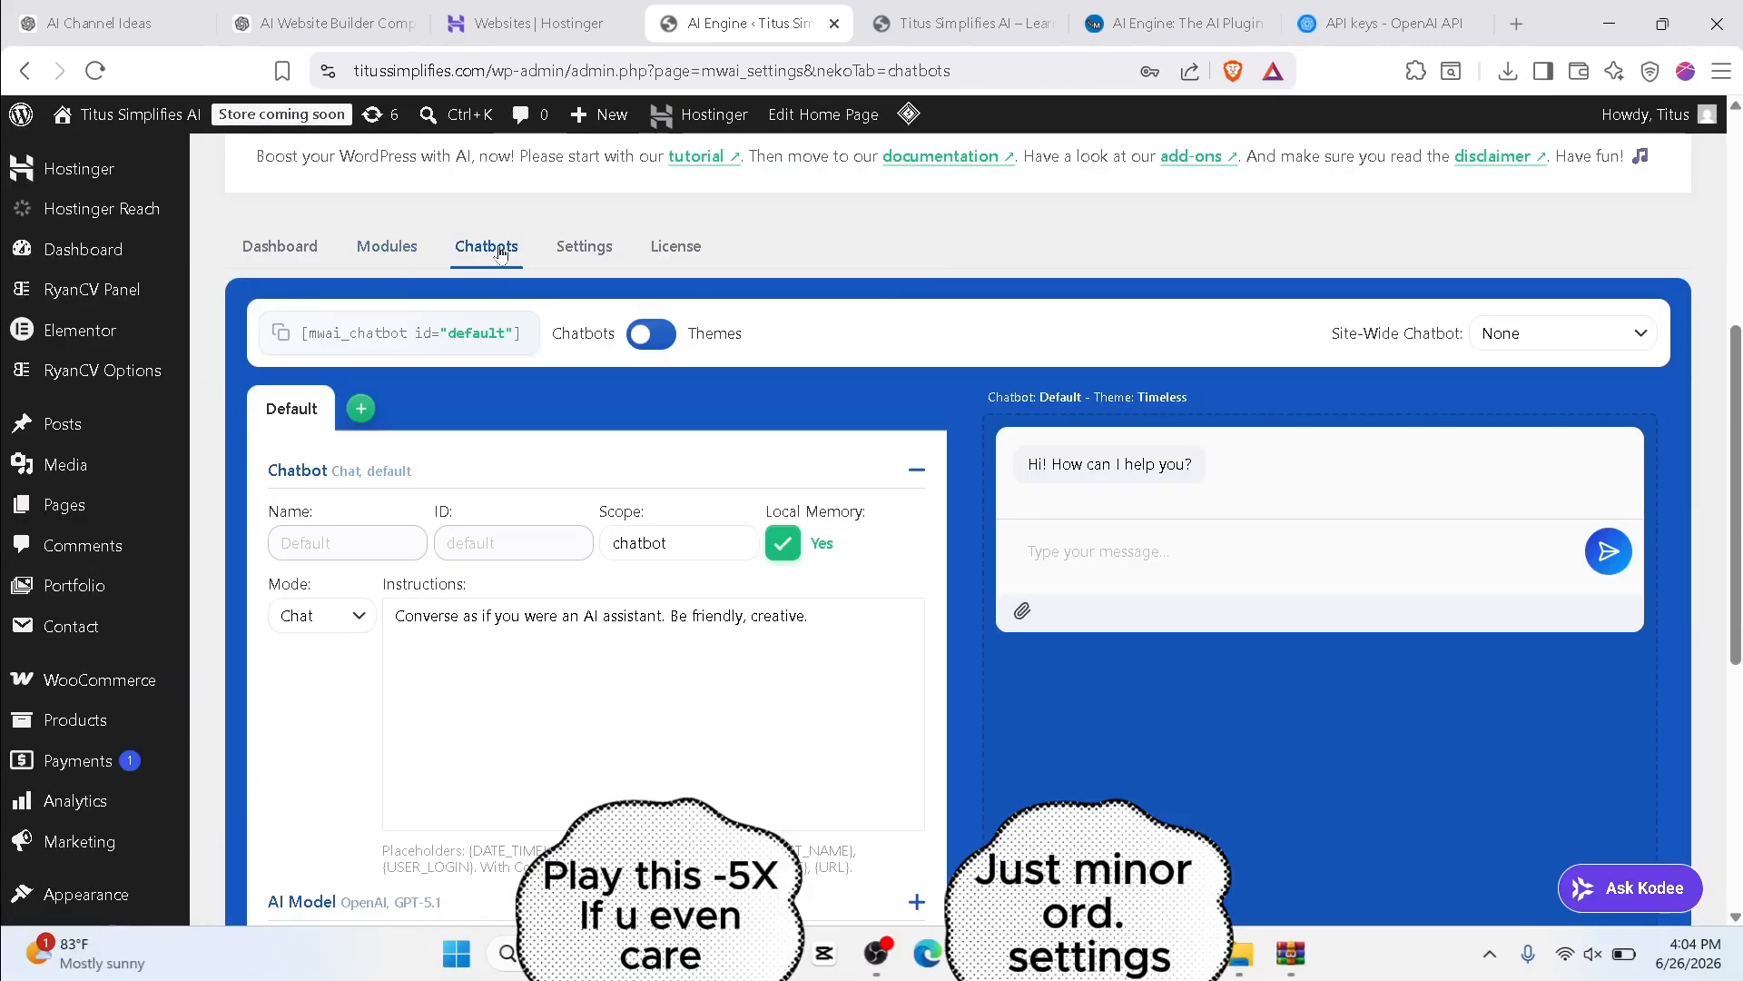
left_click(1561, 334)
left_click(1532, 412)
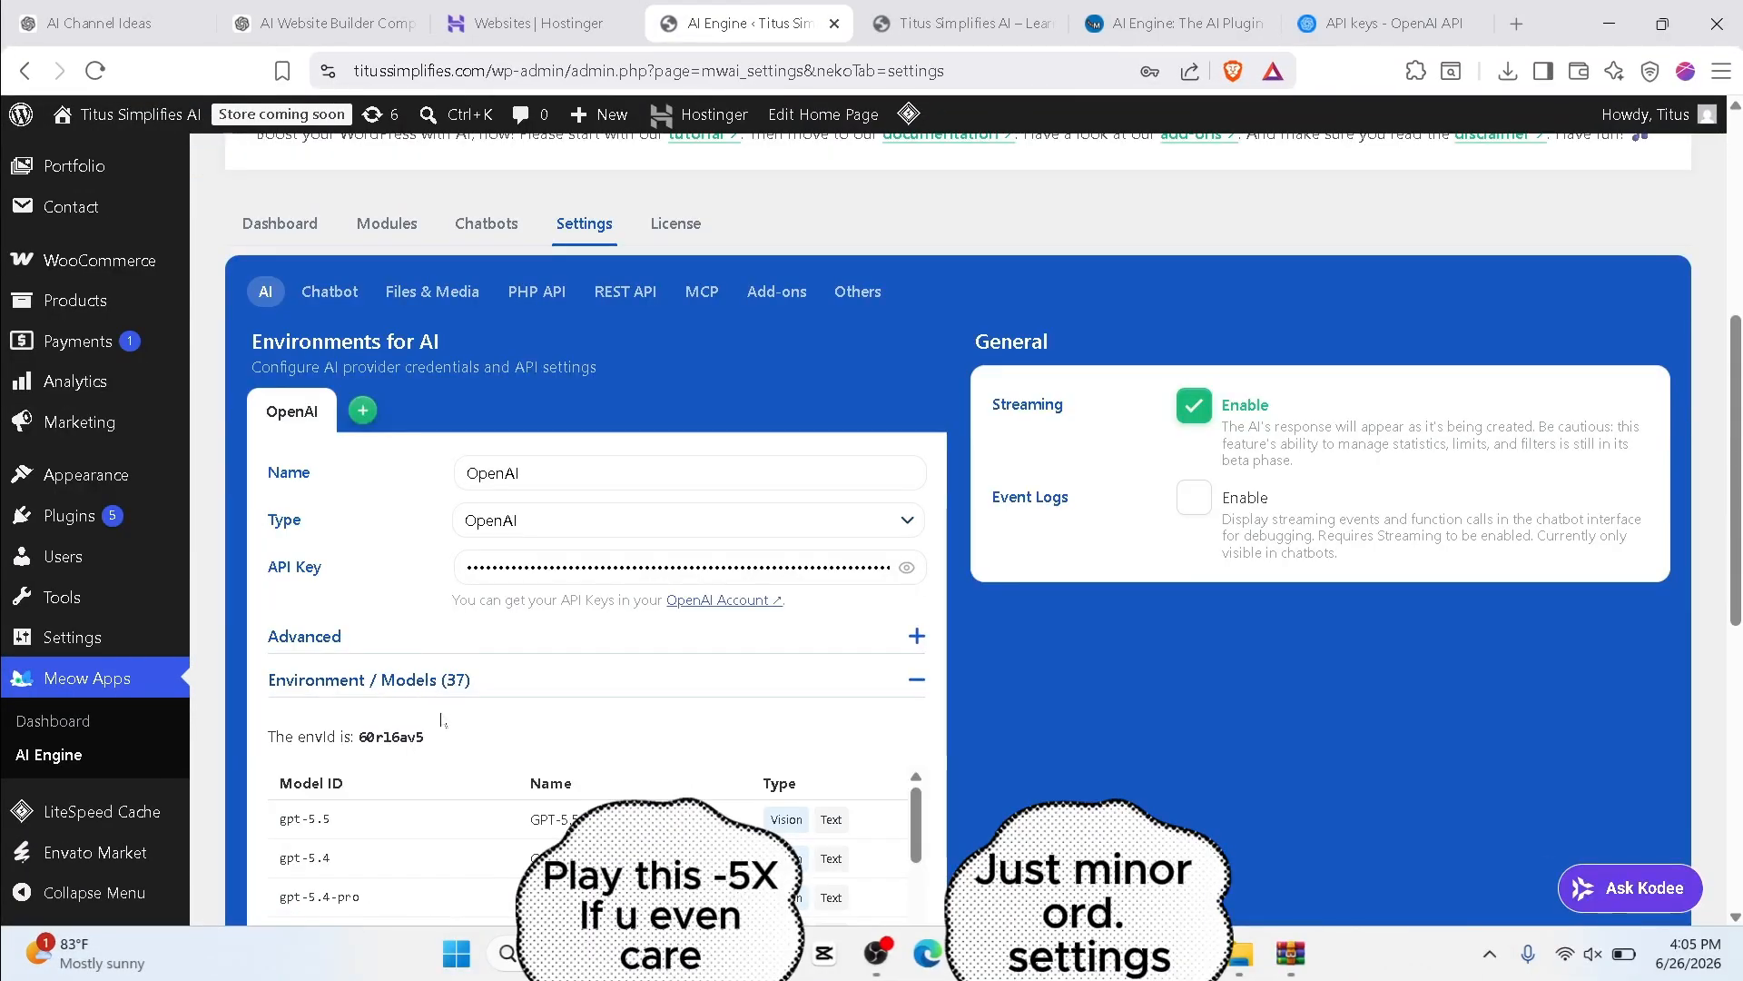
Look over AI Engine's AI and Chatbot settings, its modules and its dashboard.
scroll(650, 550, "down", 5)
scroll(650, 551, "down", 5)
scroll(650, 550, "up", 10)
left_click(333, 293)
left_click(390, 272)
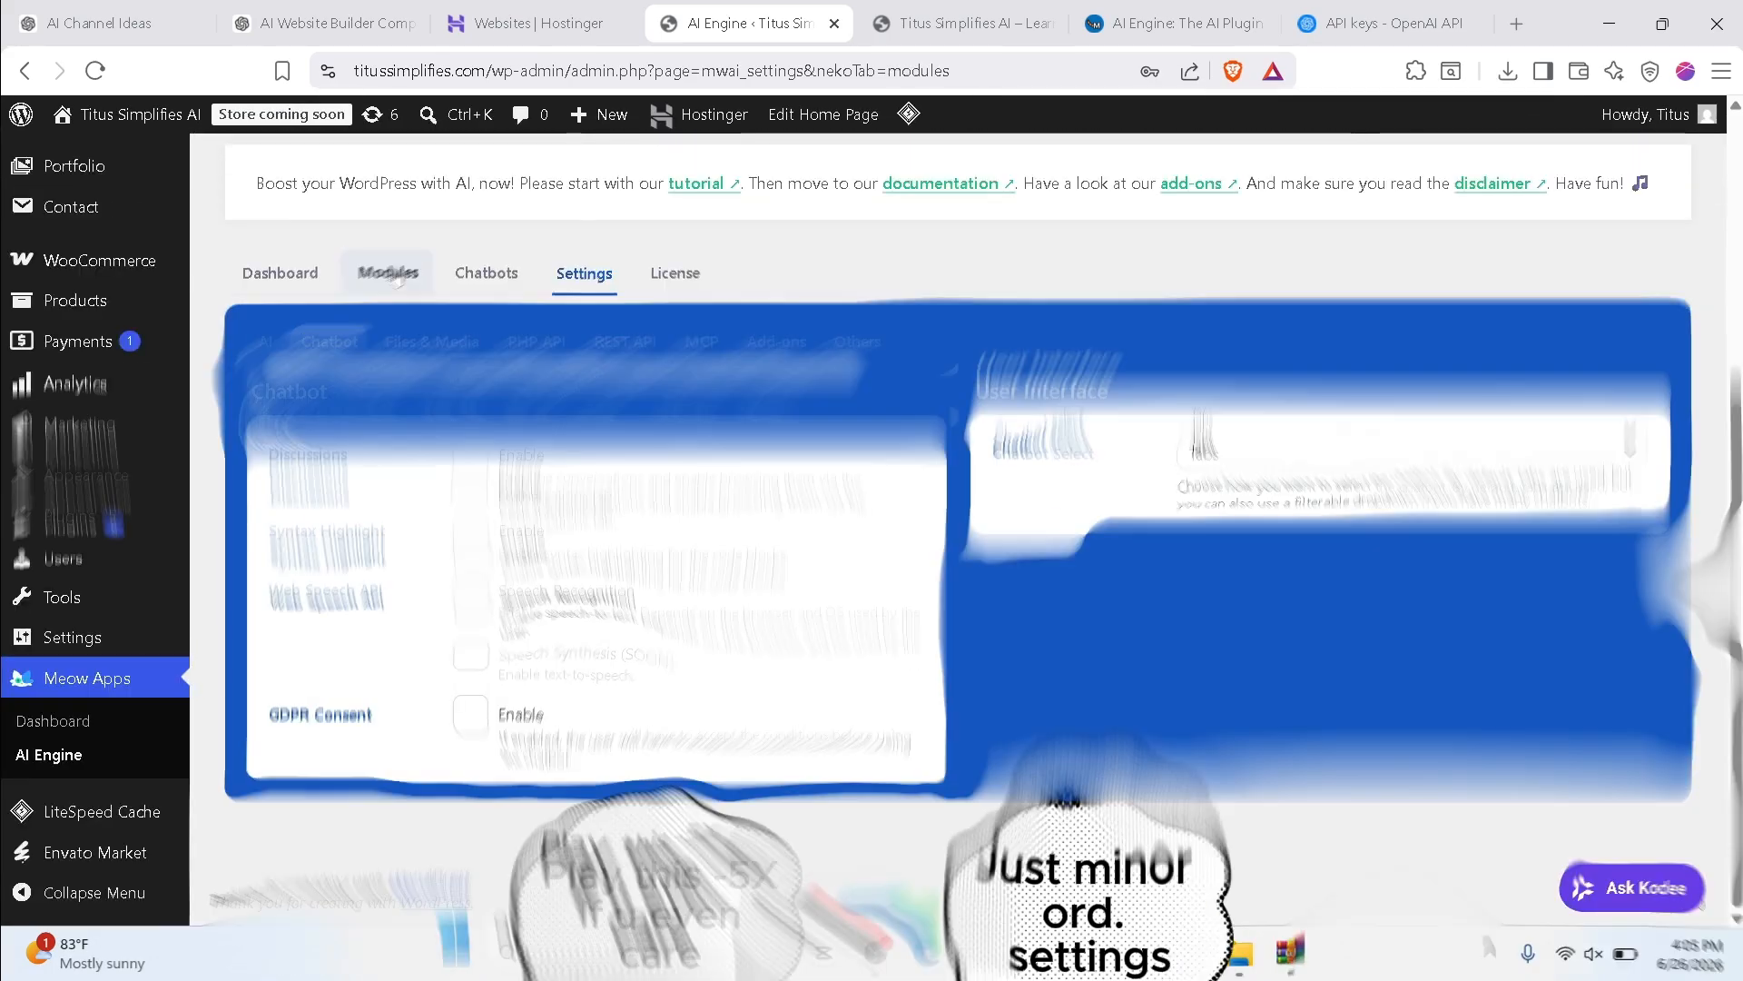
left_click(281, 272)
scroll(581, 545, "down", 10)
scroll(1023, 380, "up", 4)
left_click(1023, 379)
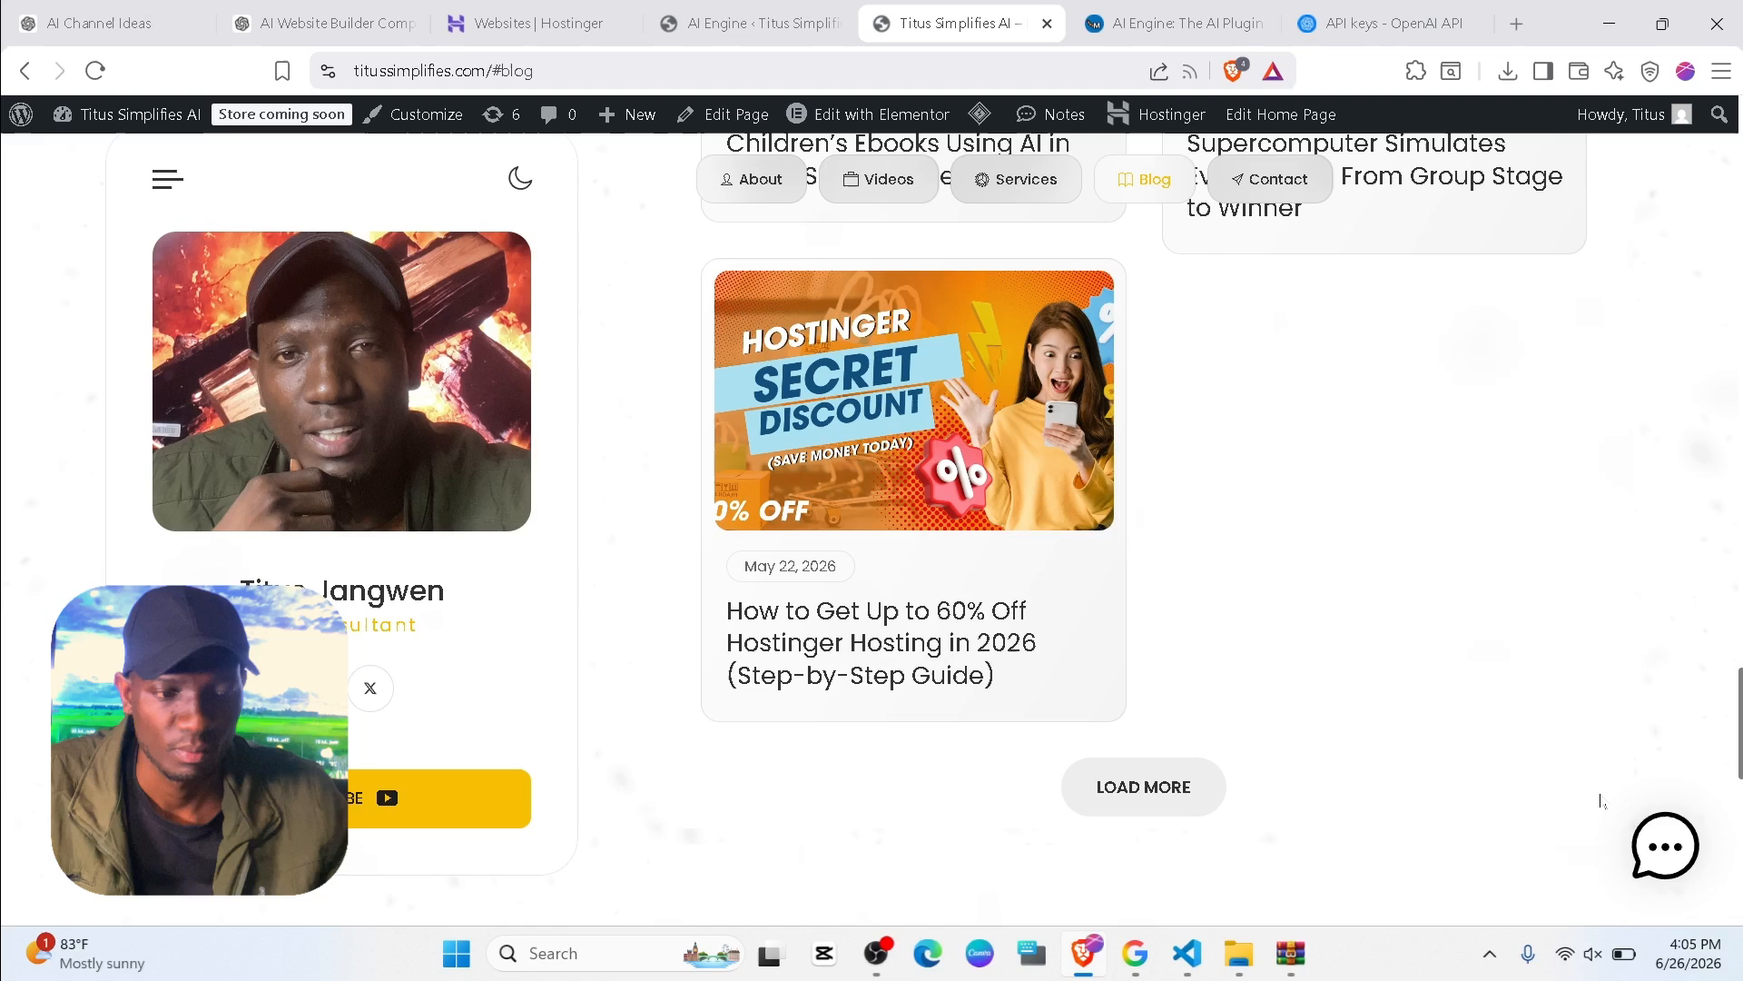
Test the chatbot on the live site by sending "hi", and close the chat window.
left_click(1665, 845)
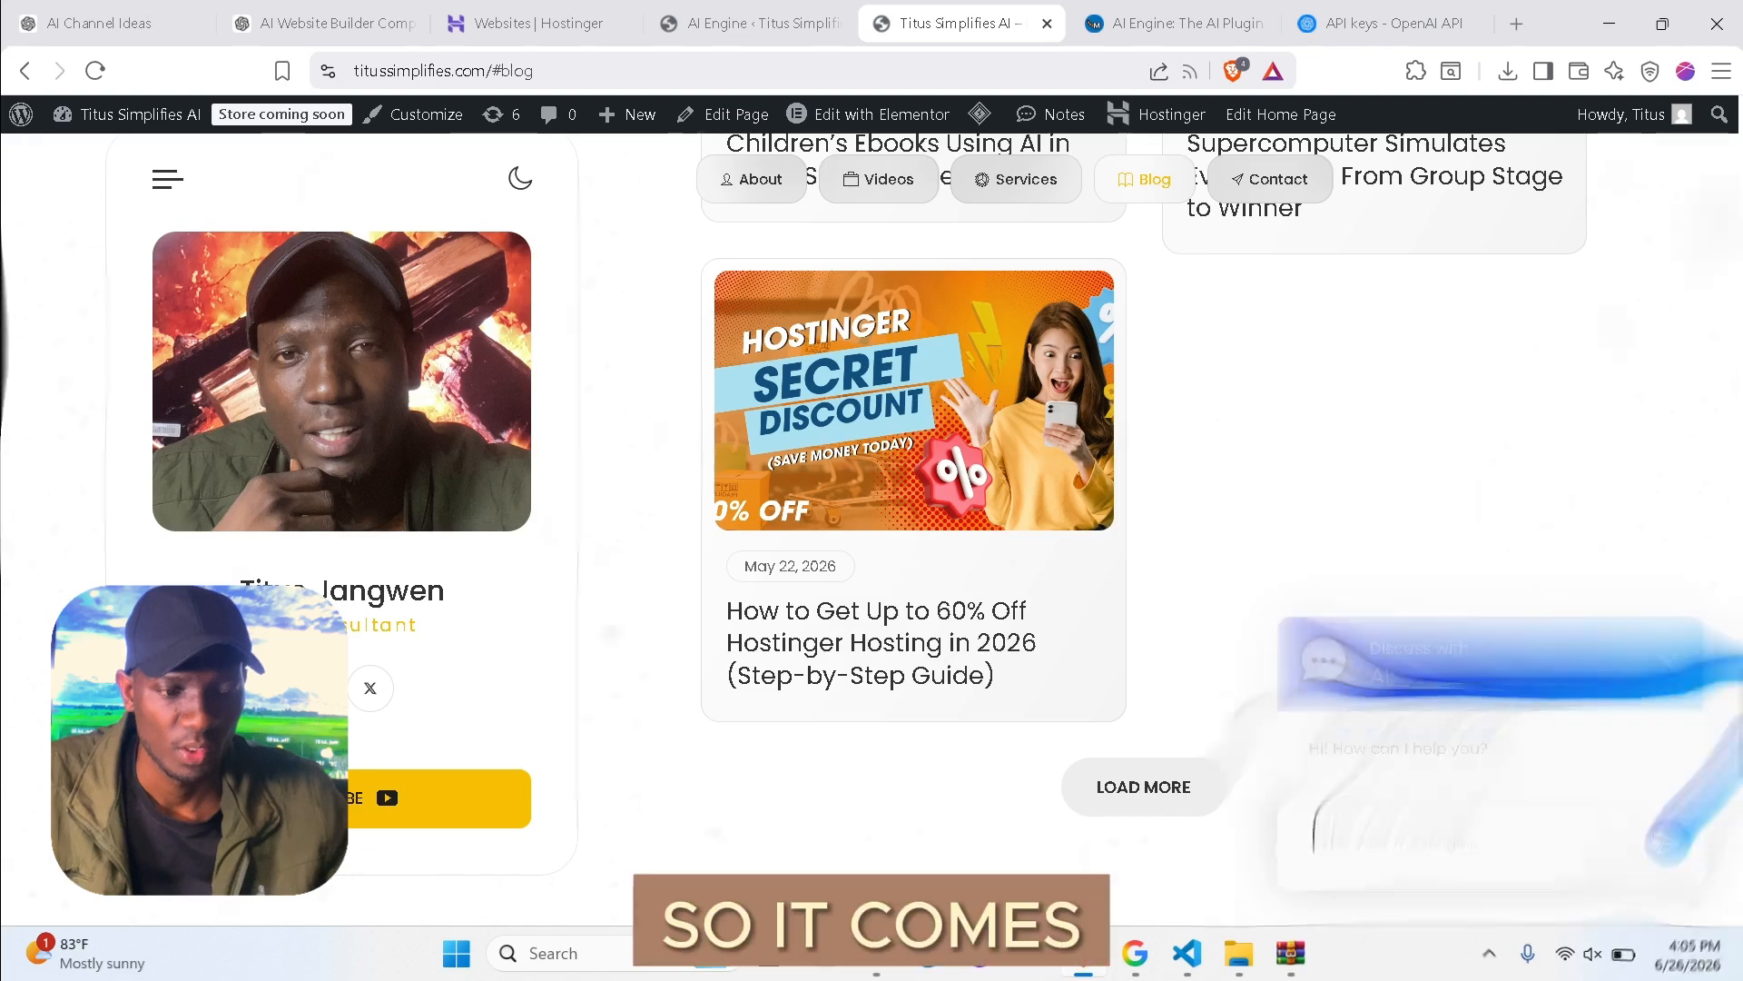
type("hi")
key("Return")
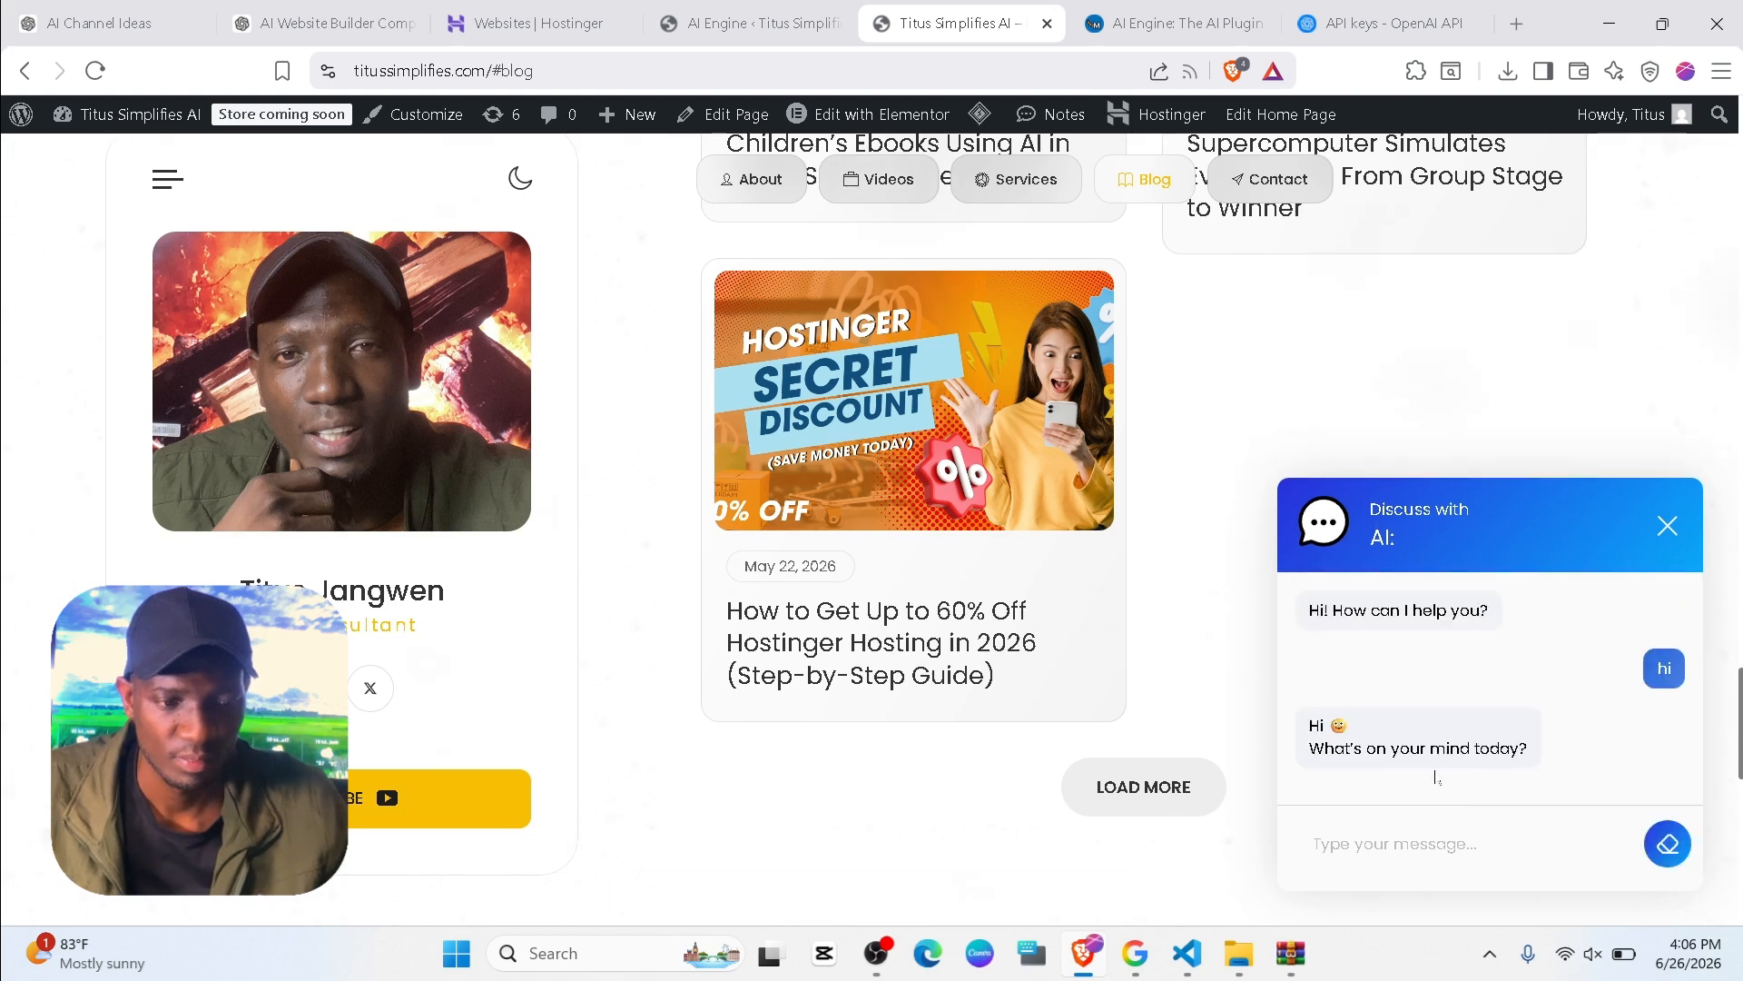
left_click(1667, 536)
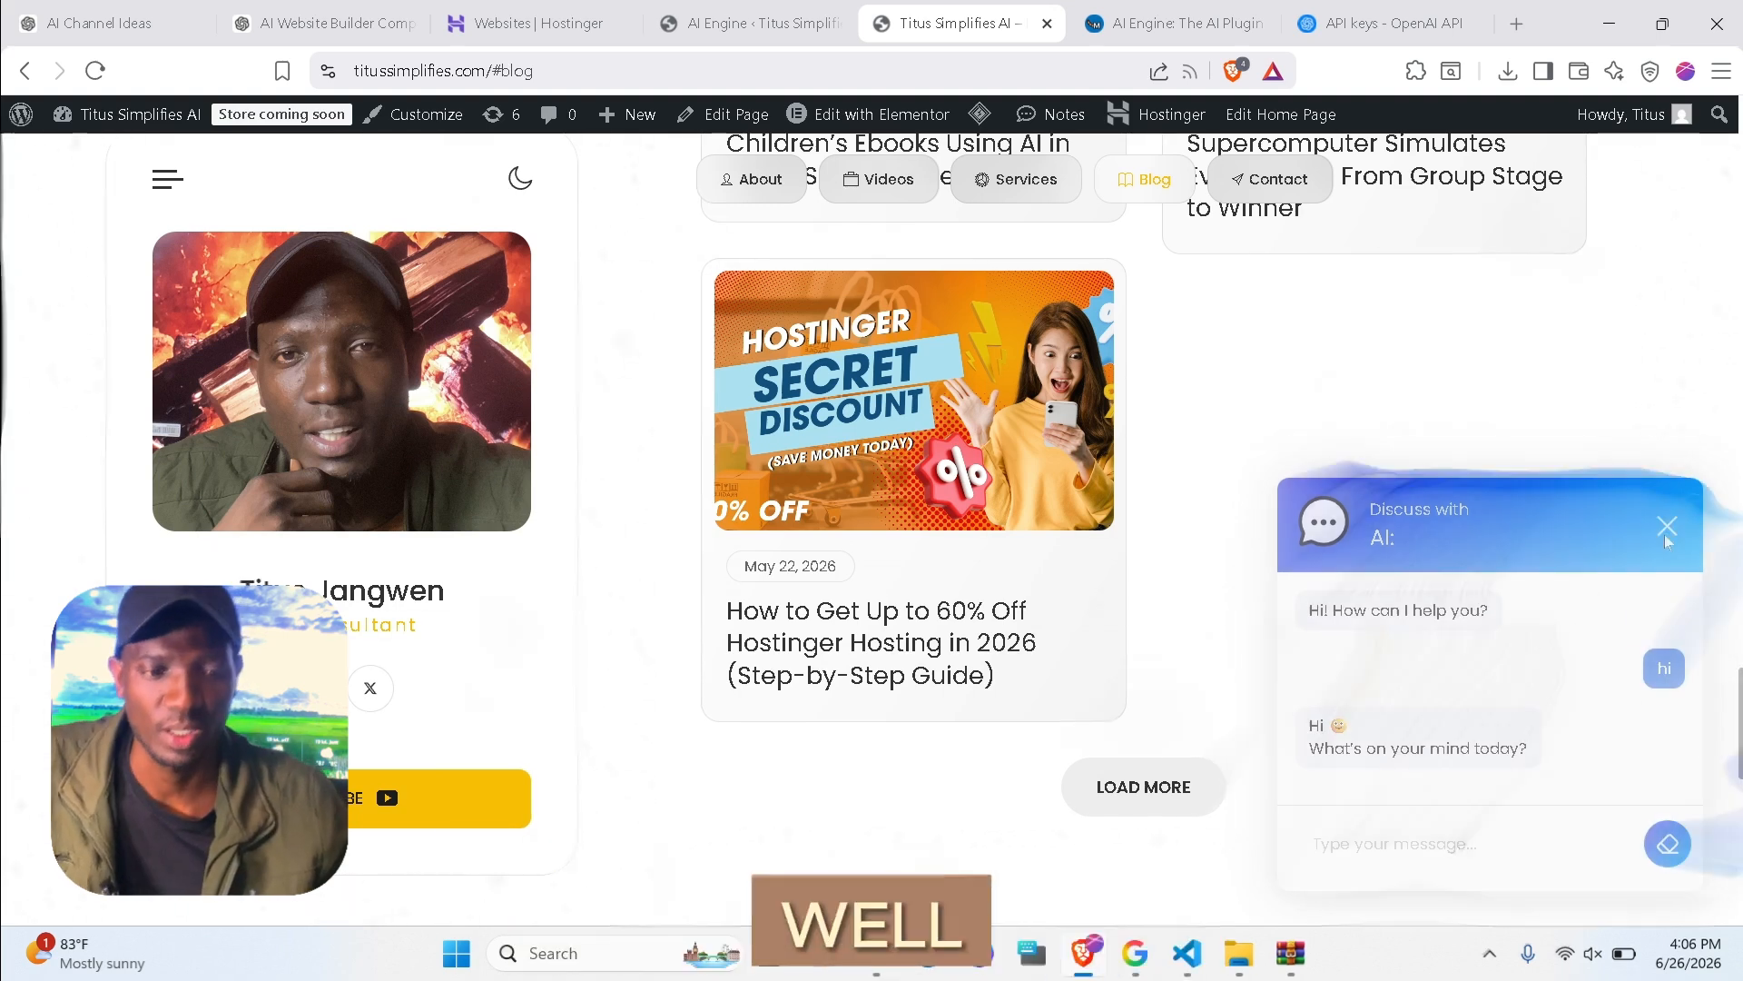
Edit the default chatbot's instructions in AI Engine to give the assistant its own name.
left_click(755, 25)
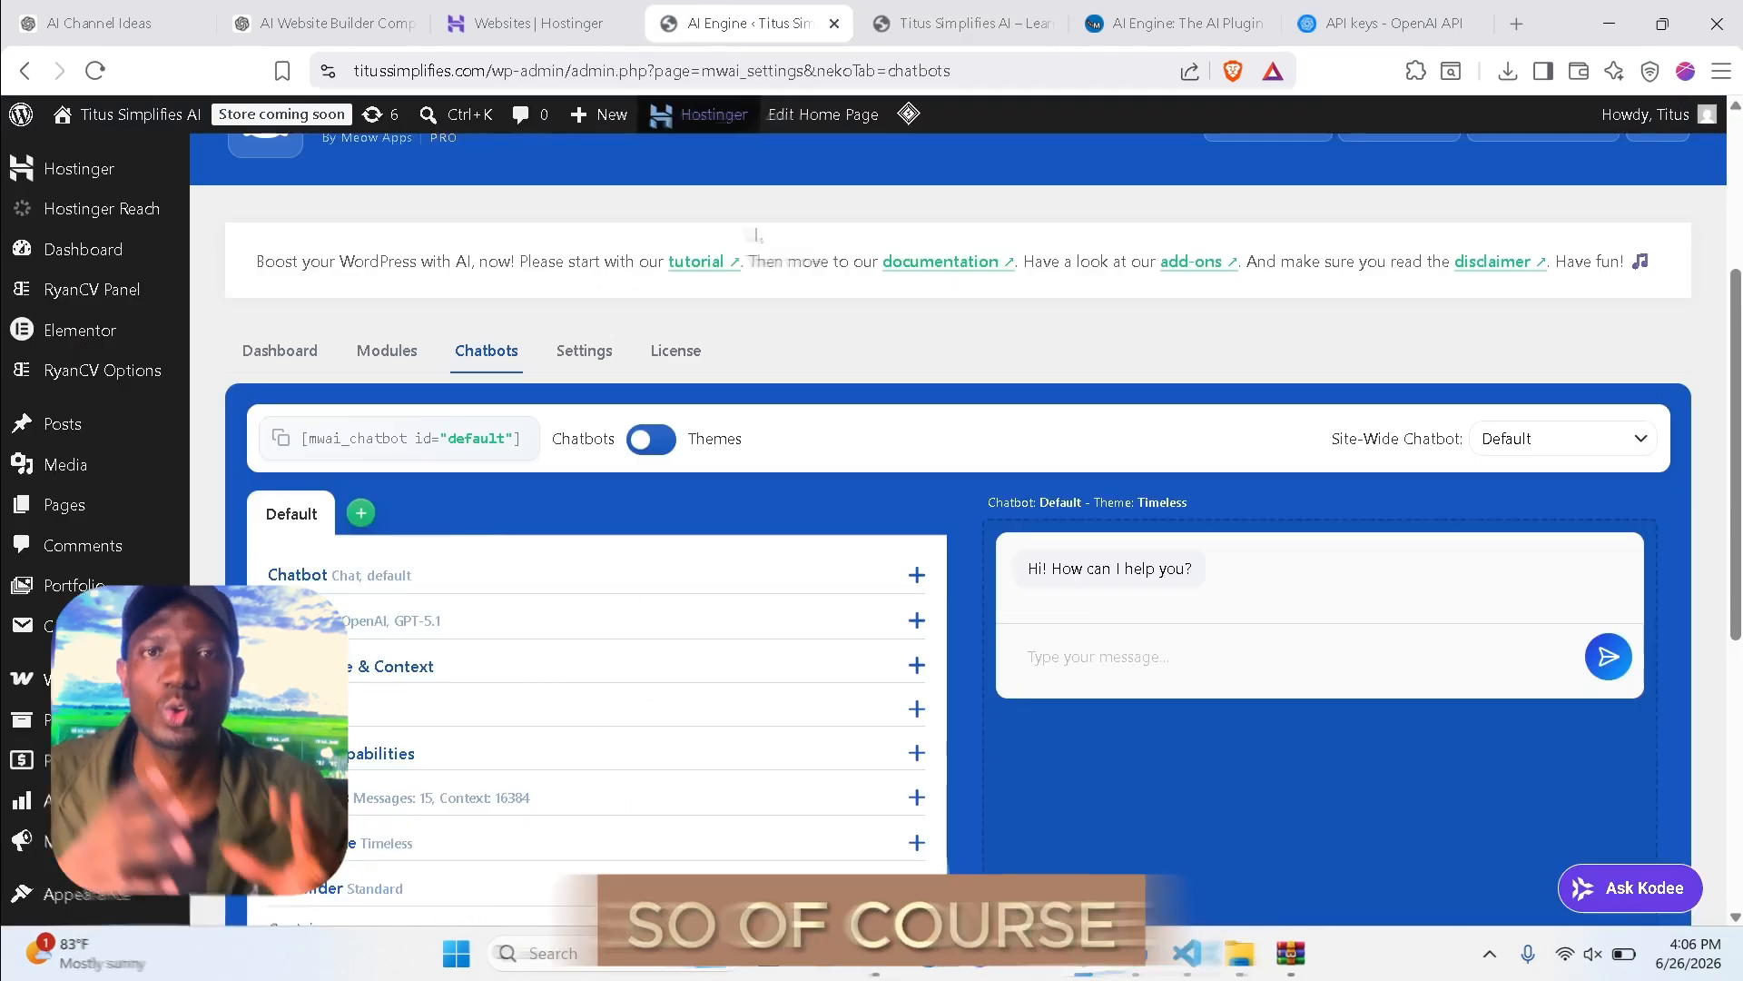
left_click(385, 586)
scroll(359, 618, "down", 2)
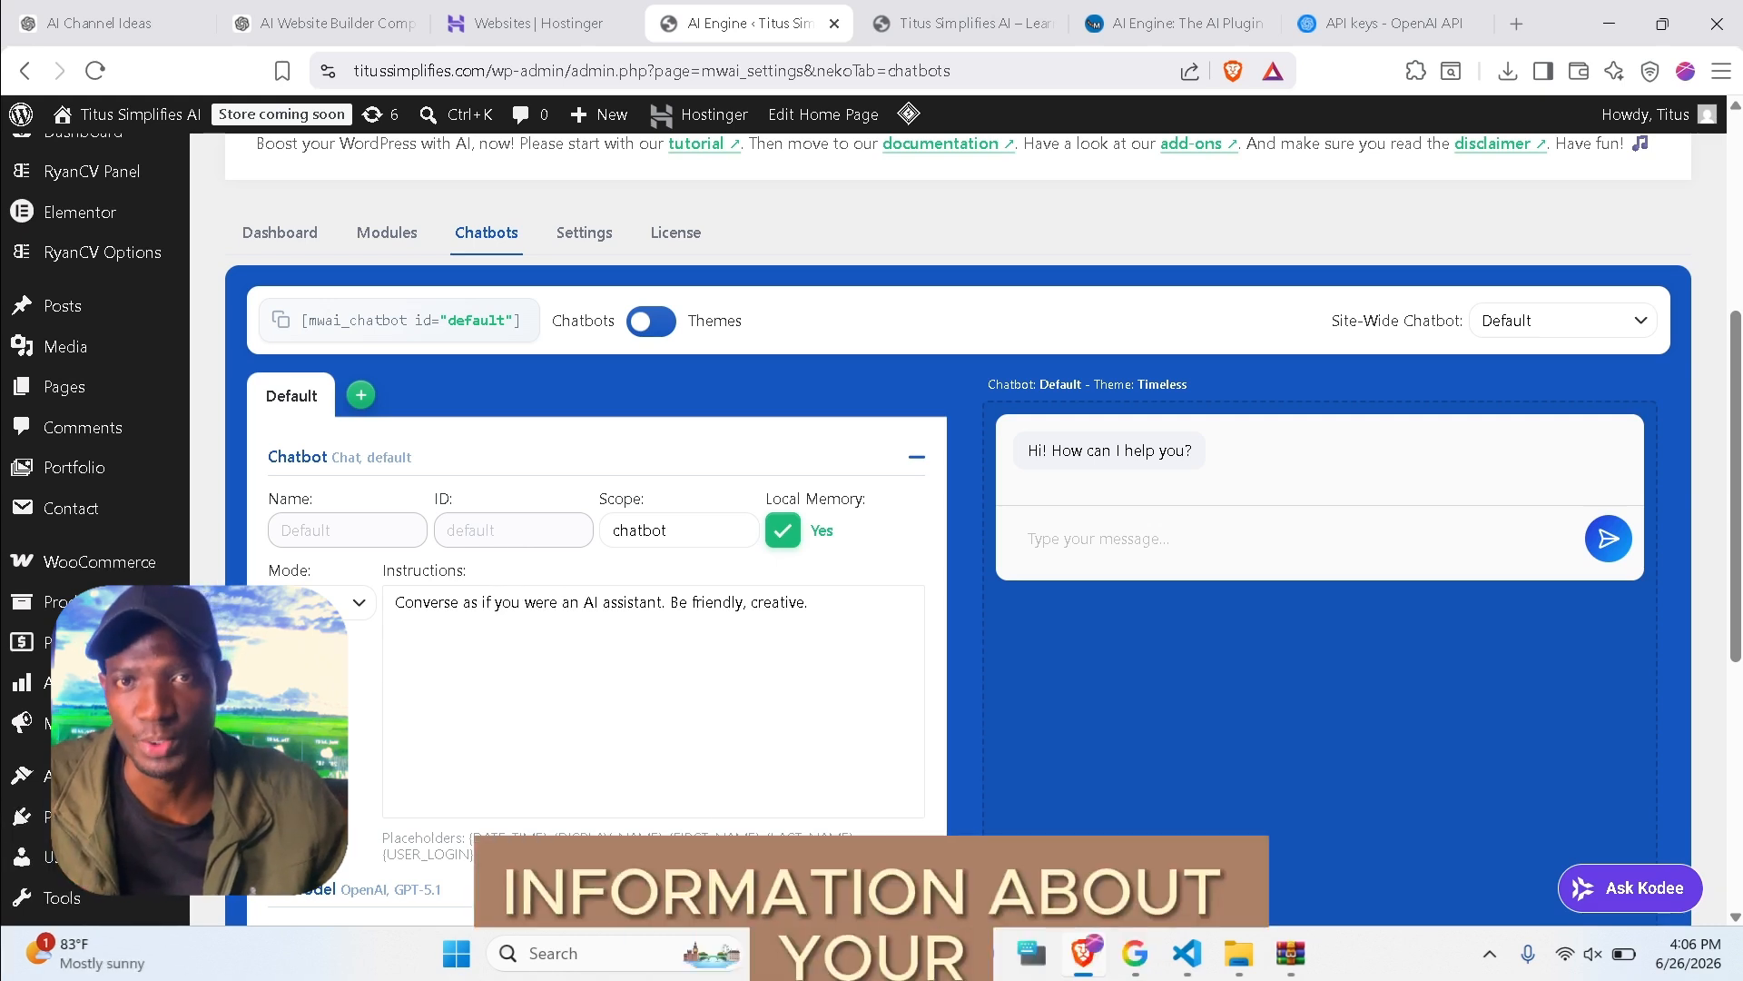
left_click(562, 602)
type("Titus")
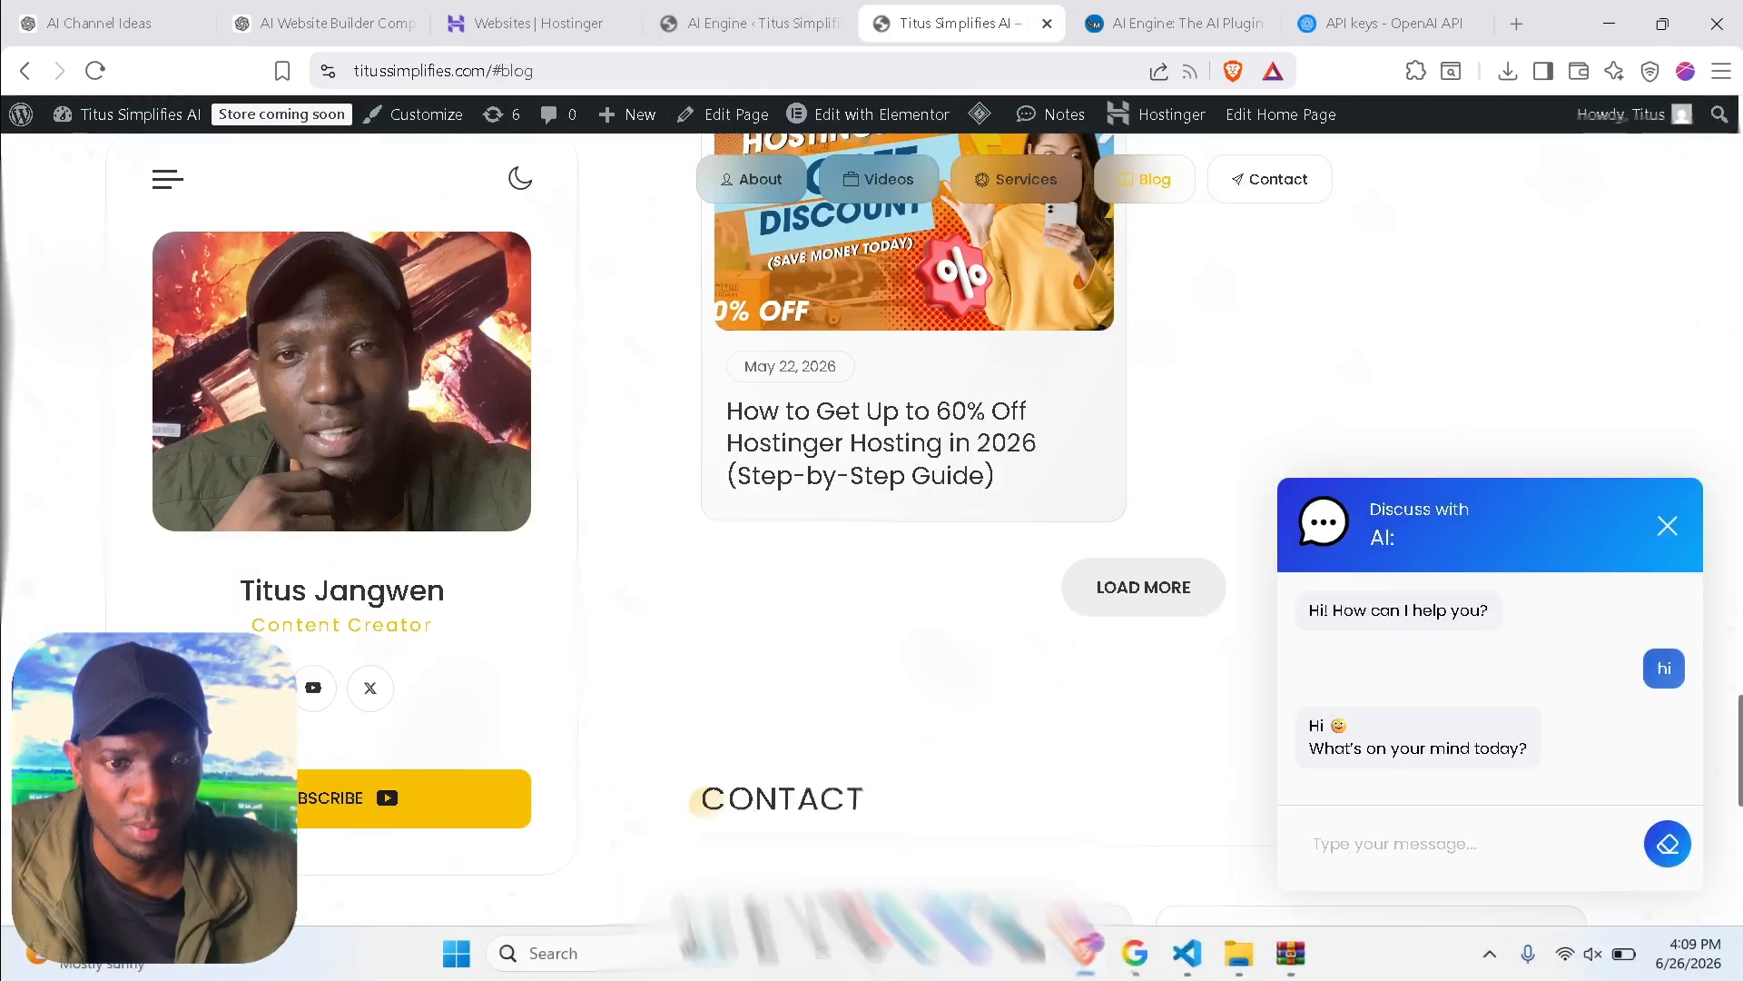
Ask the live site's chatbot "who are u", read through its reply and close the chat window.
type("wh")
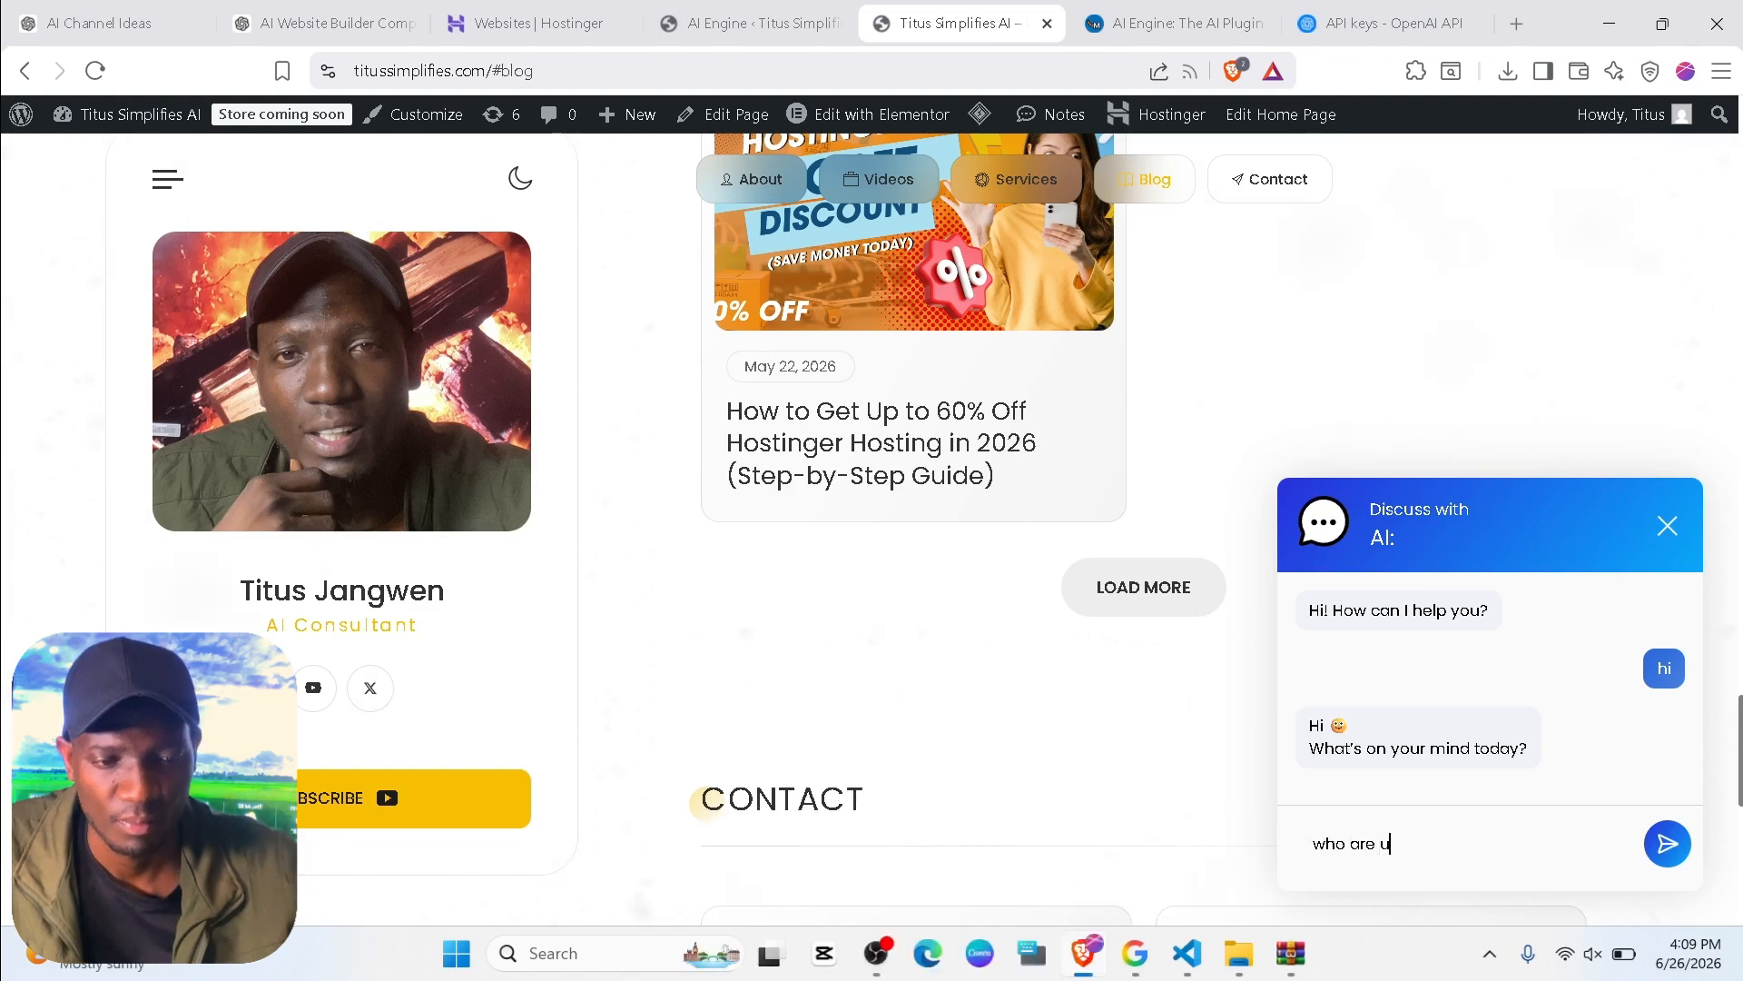
type("o are u")
key("Return")
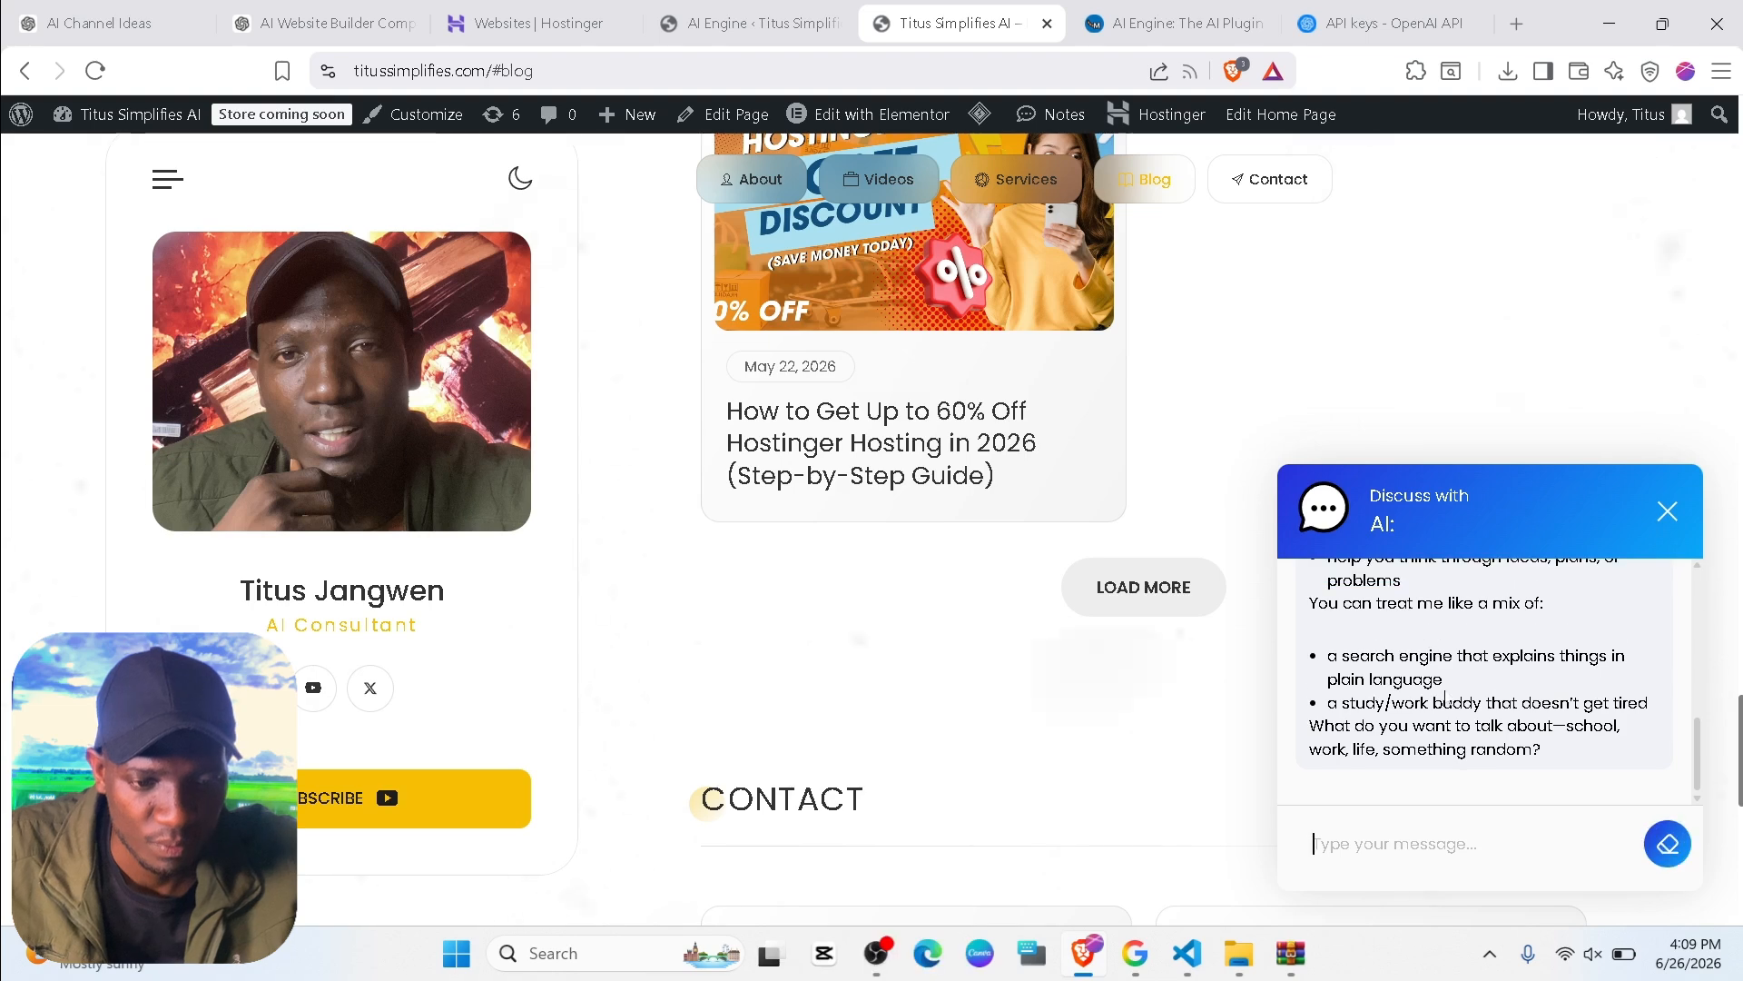
scroll(1445, 700, "up", 5)
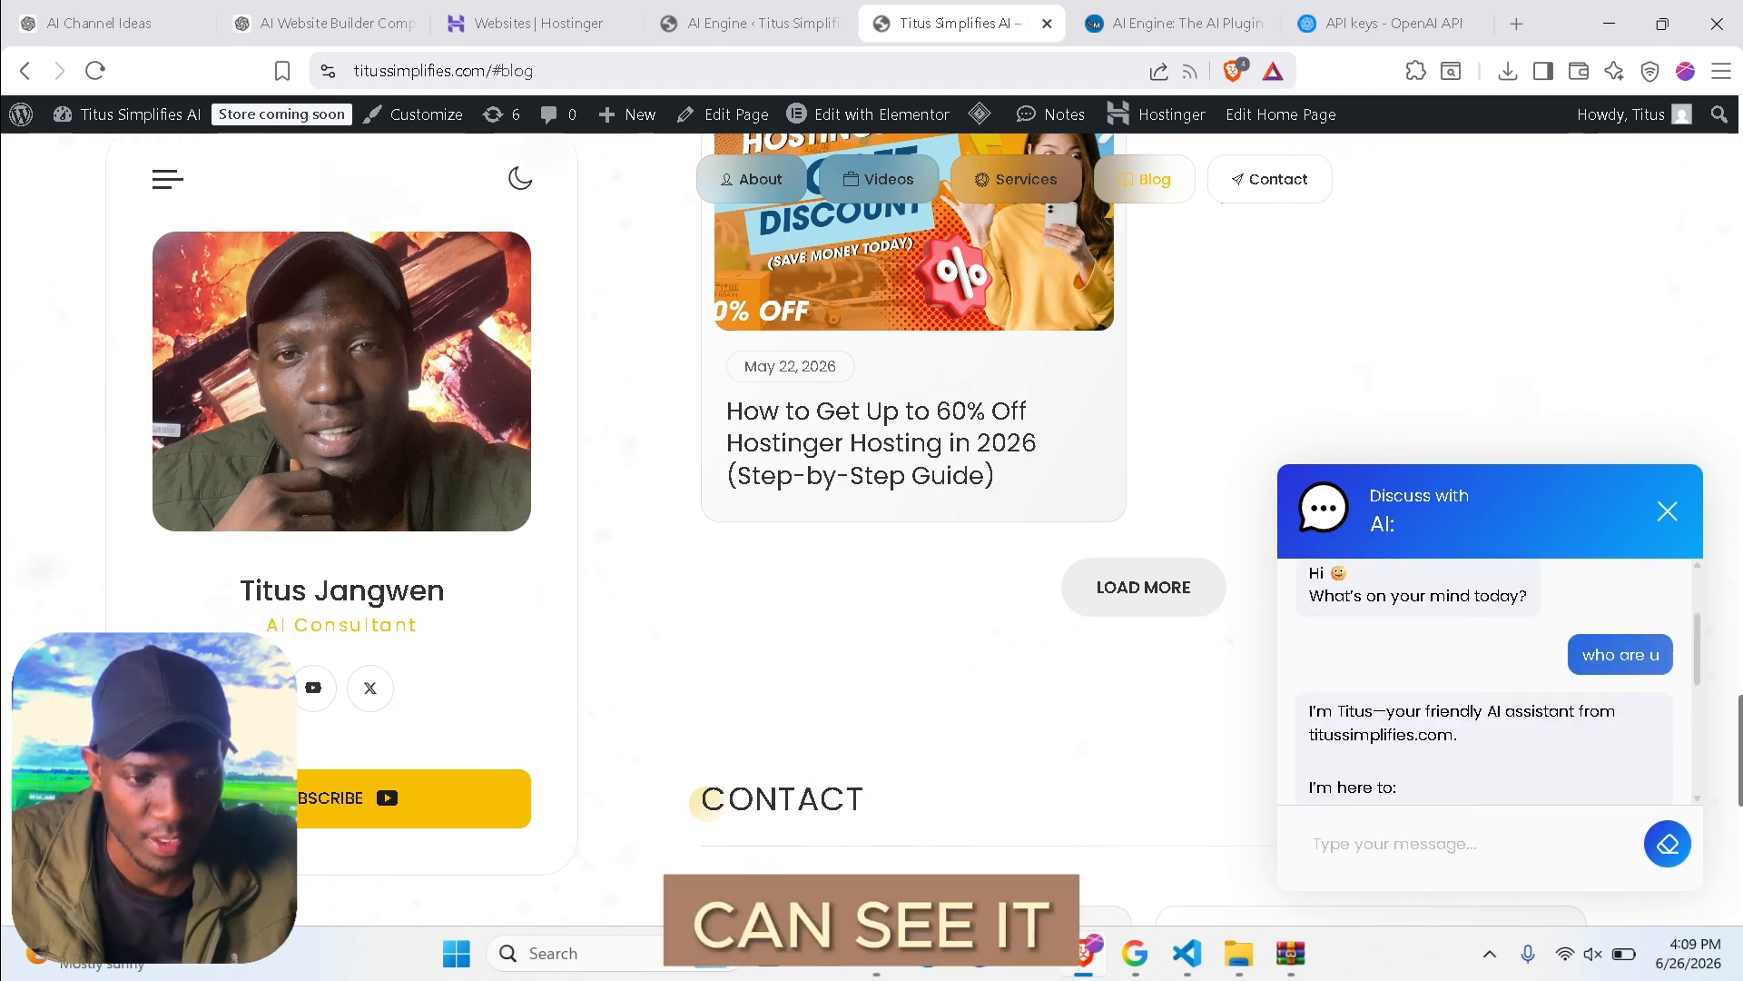
scroll(1450, 702, "down", 2)
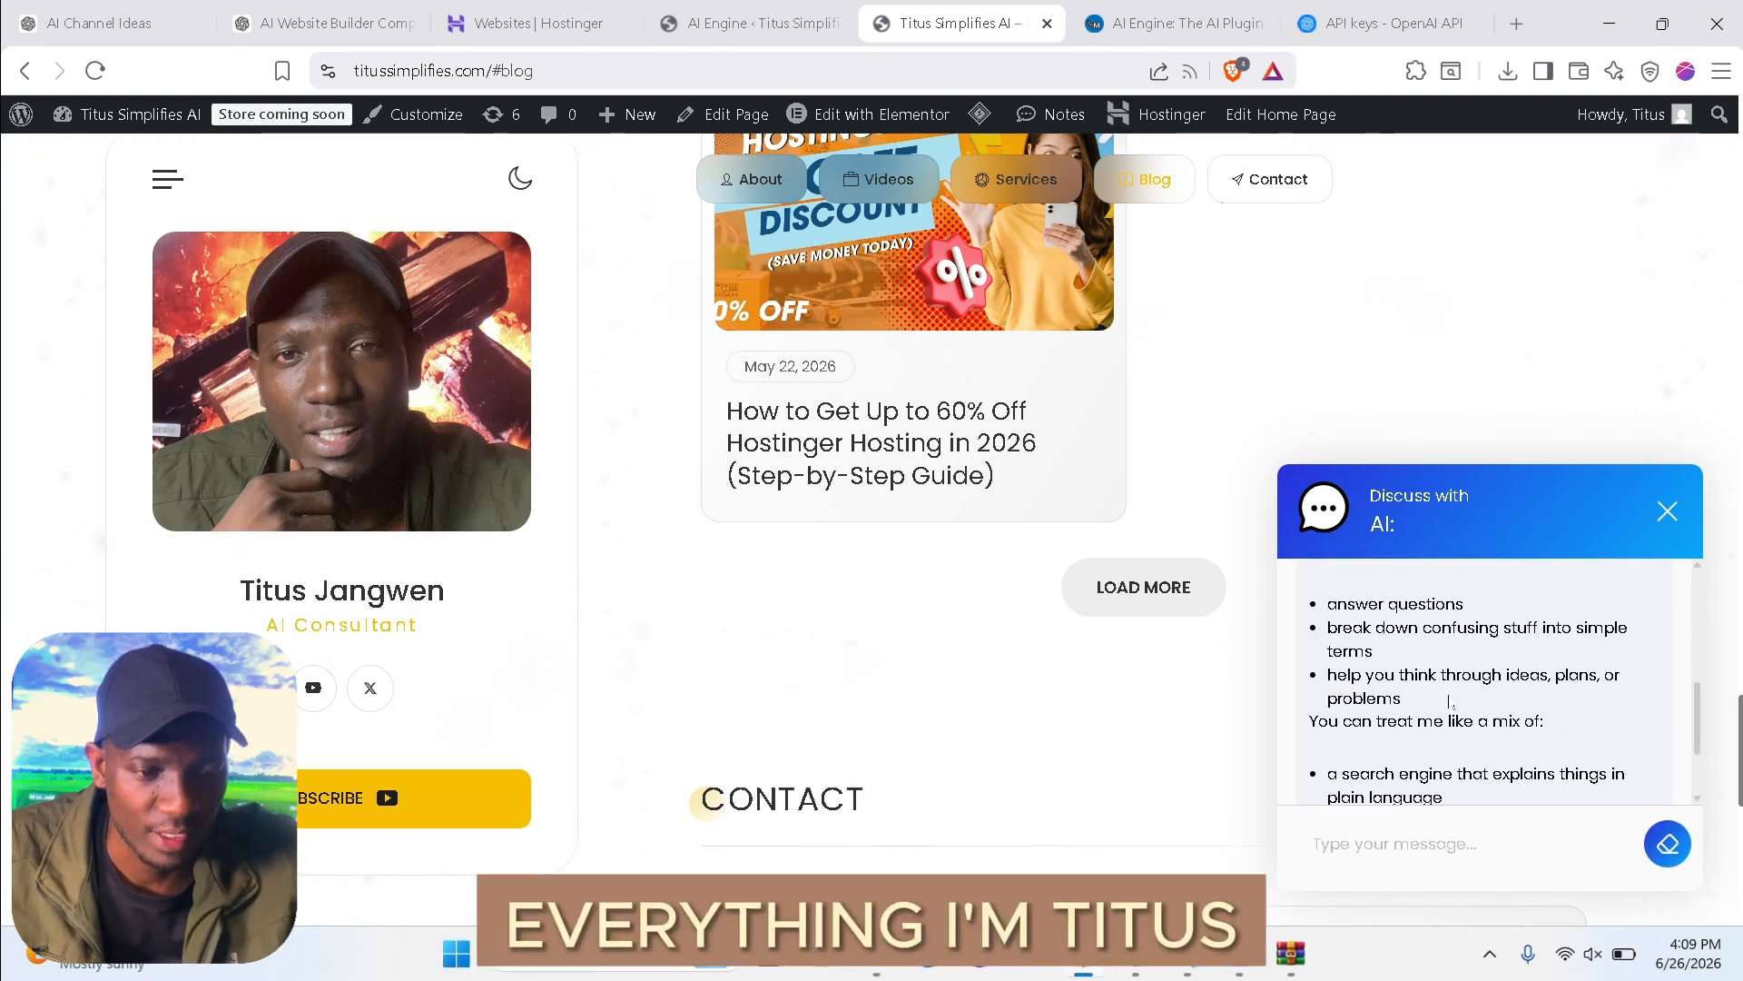
scroll(1465, 668, "down", 3)
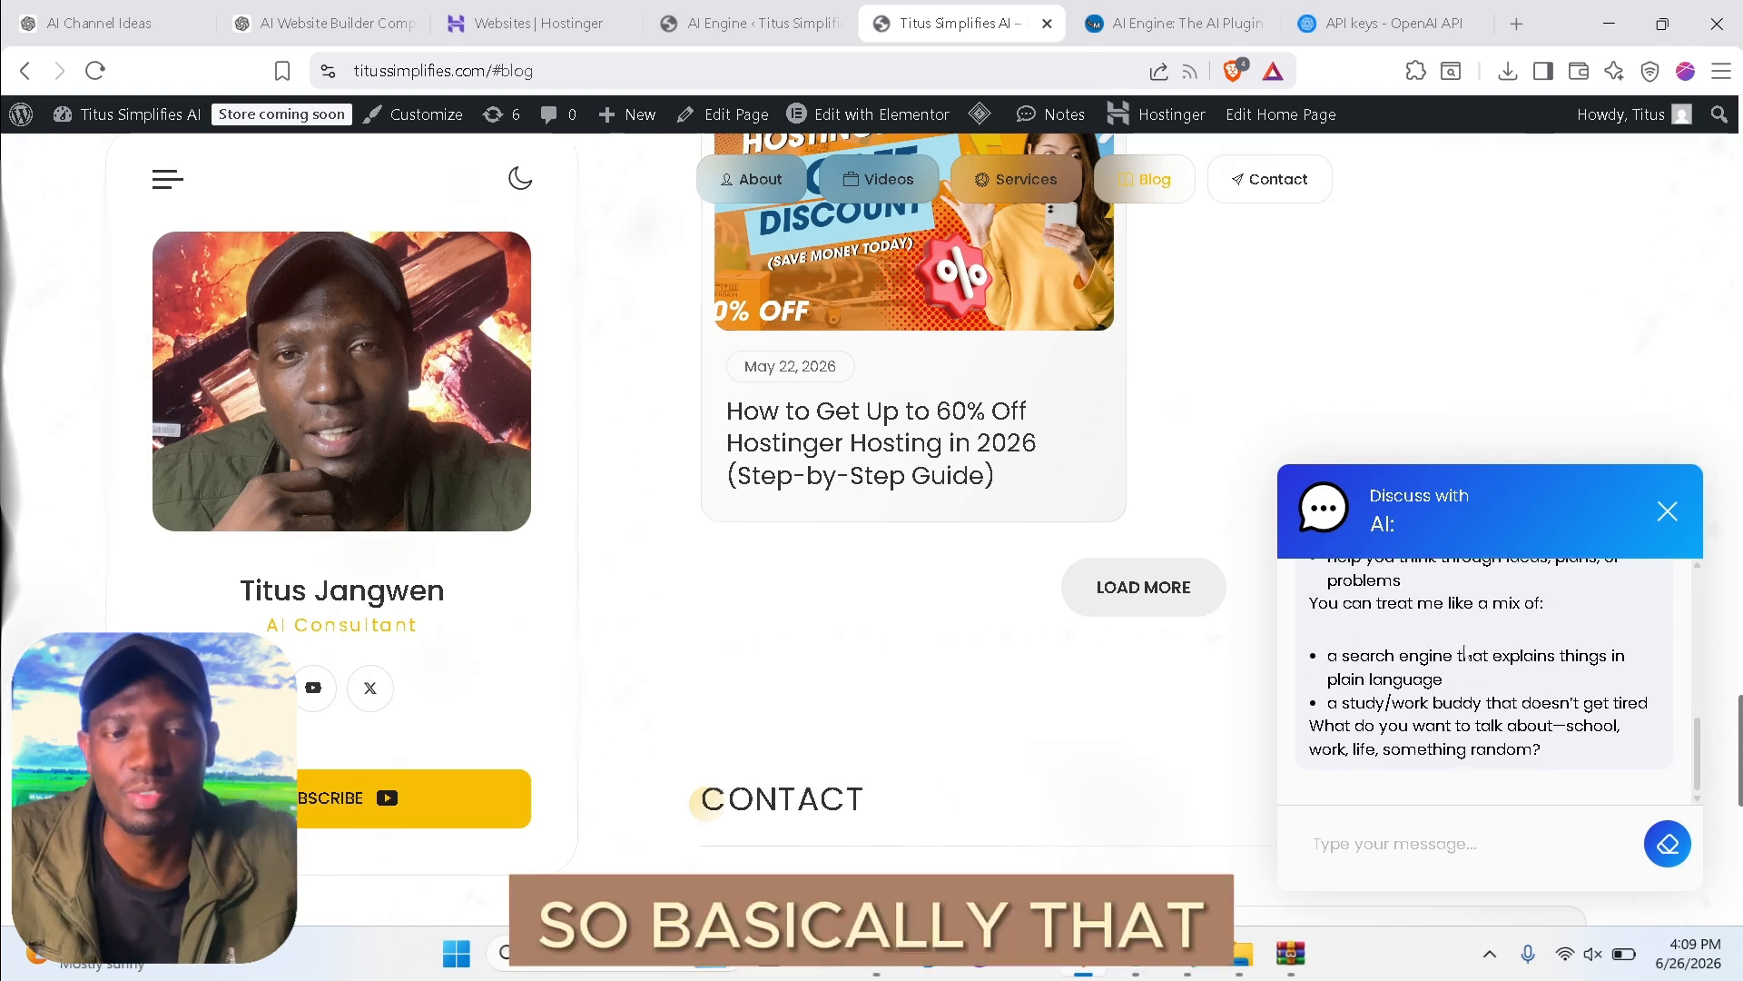
left_click(1668, 511)
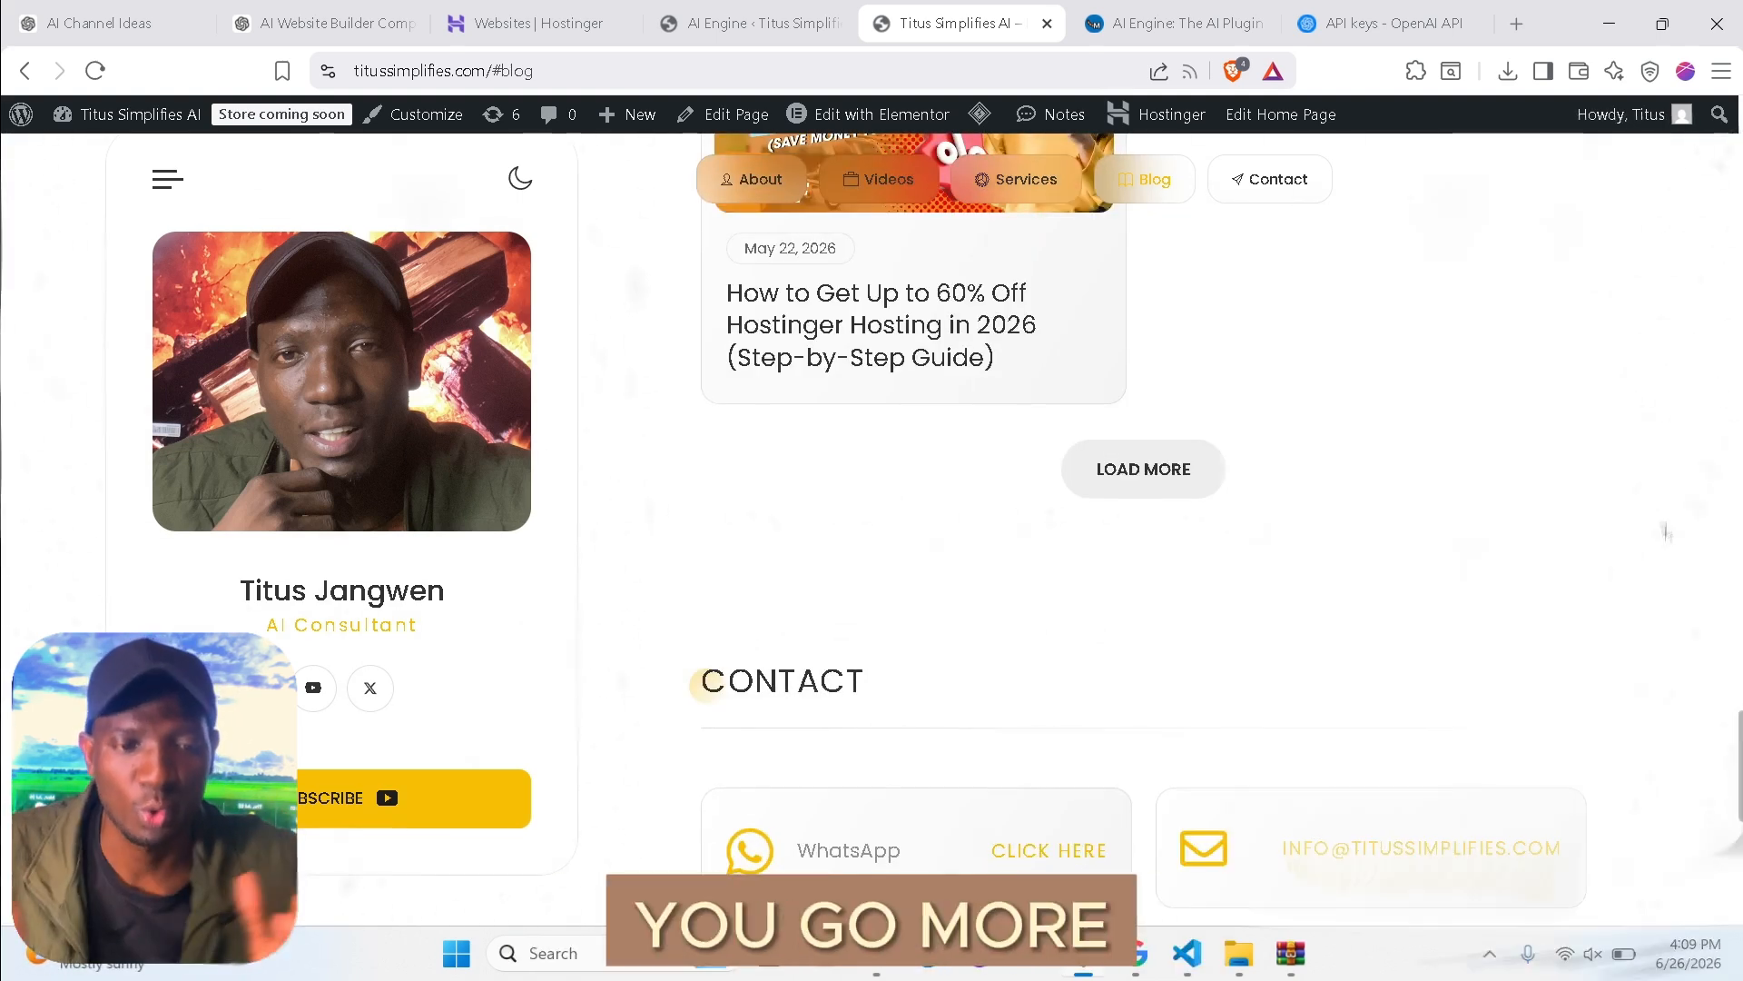
Switch from WordPress to the Chatling website and open the account's agents and chatbots dashboard.
left_click(761, 24)
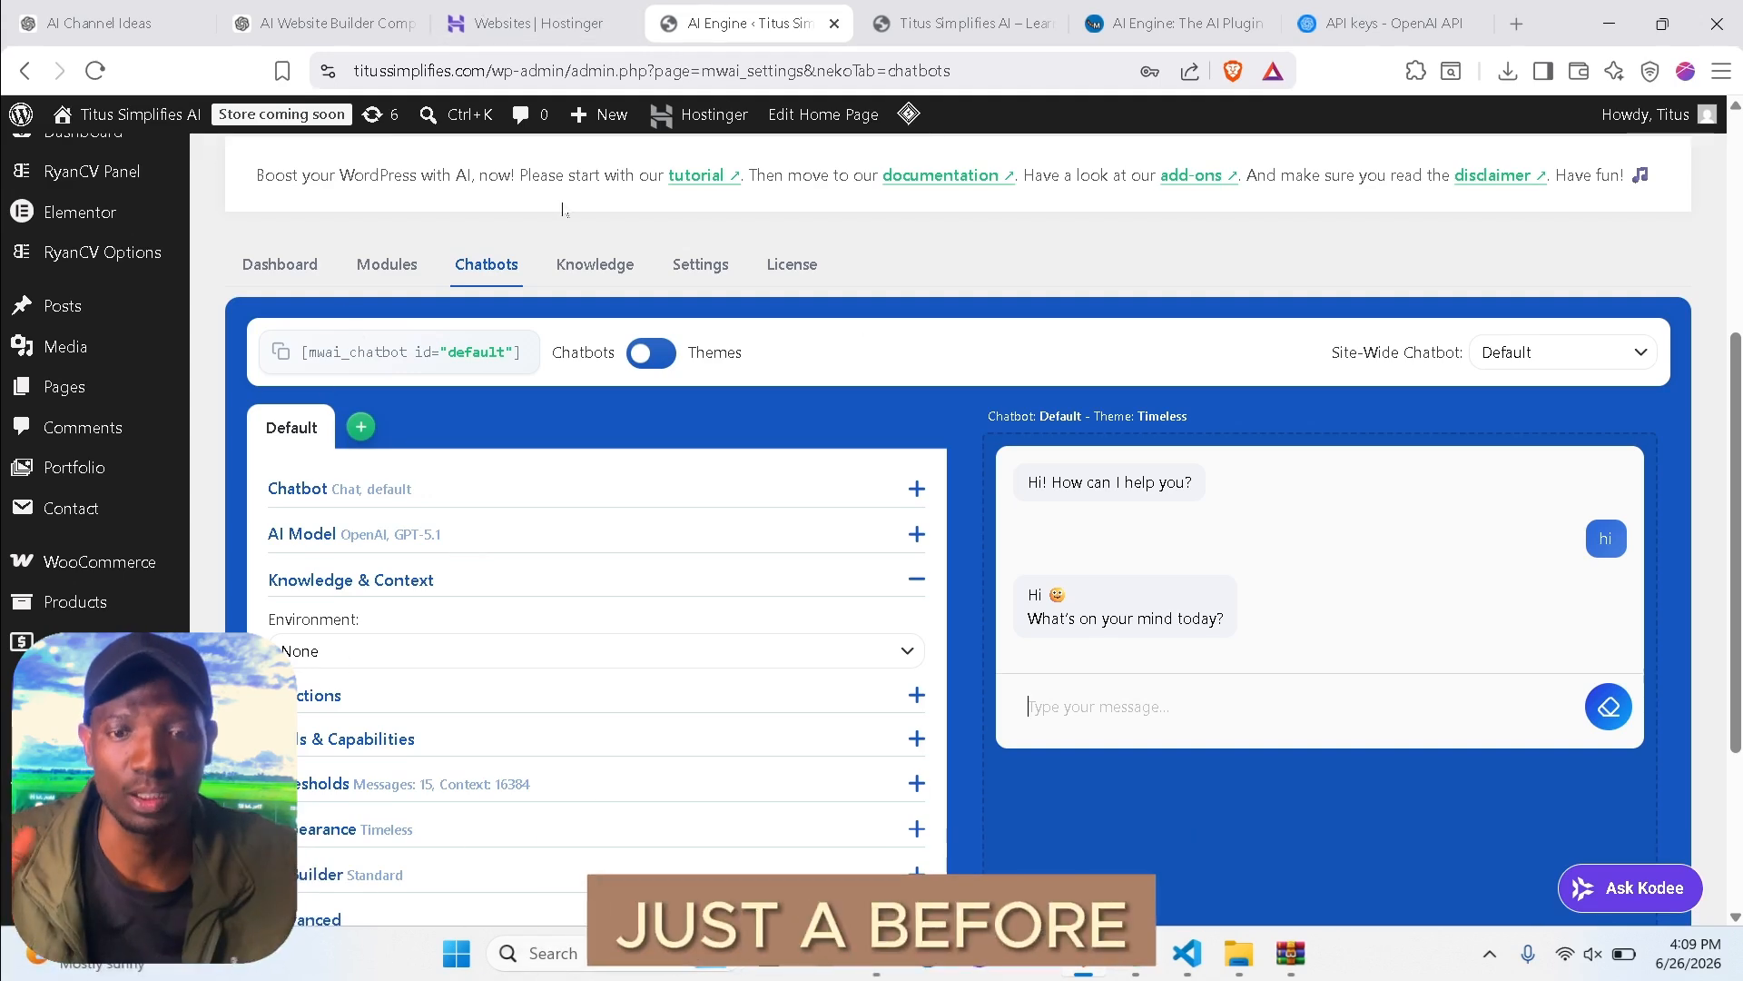
scroll(953, 500, "down", 3)
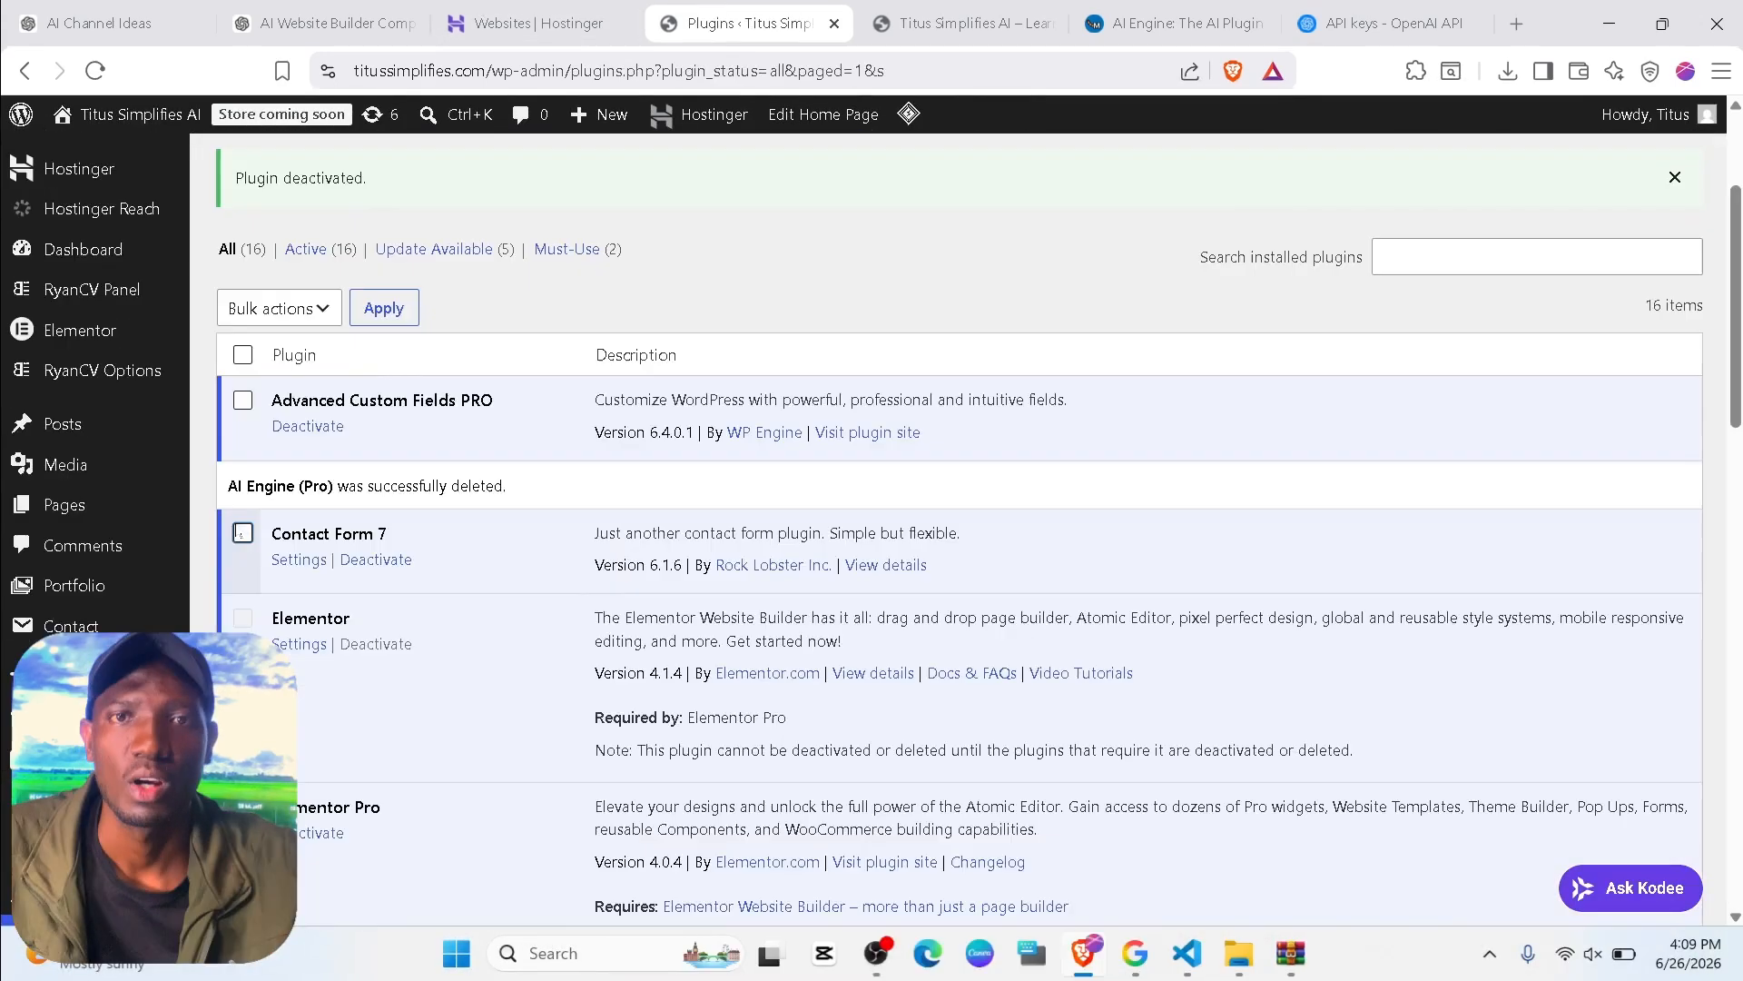
left_click(1126, 23)
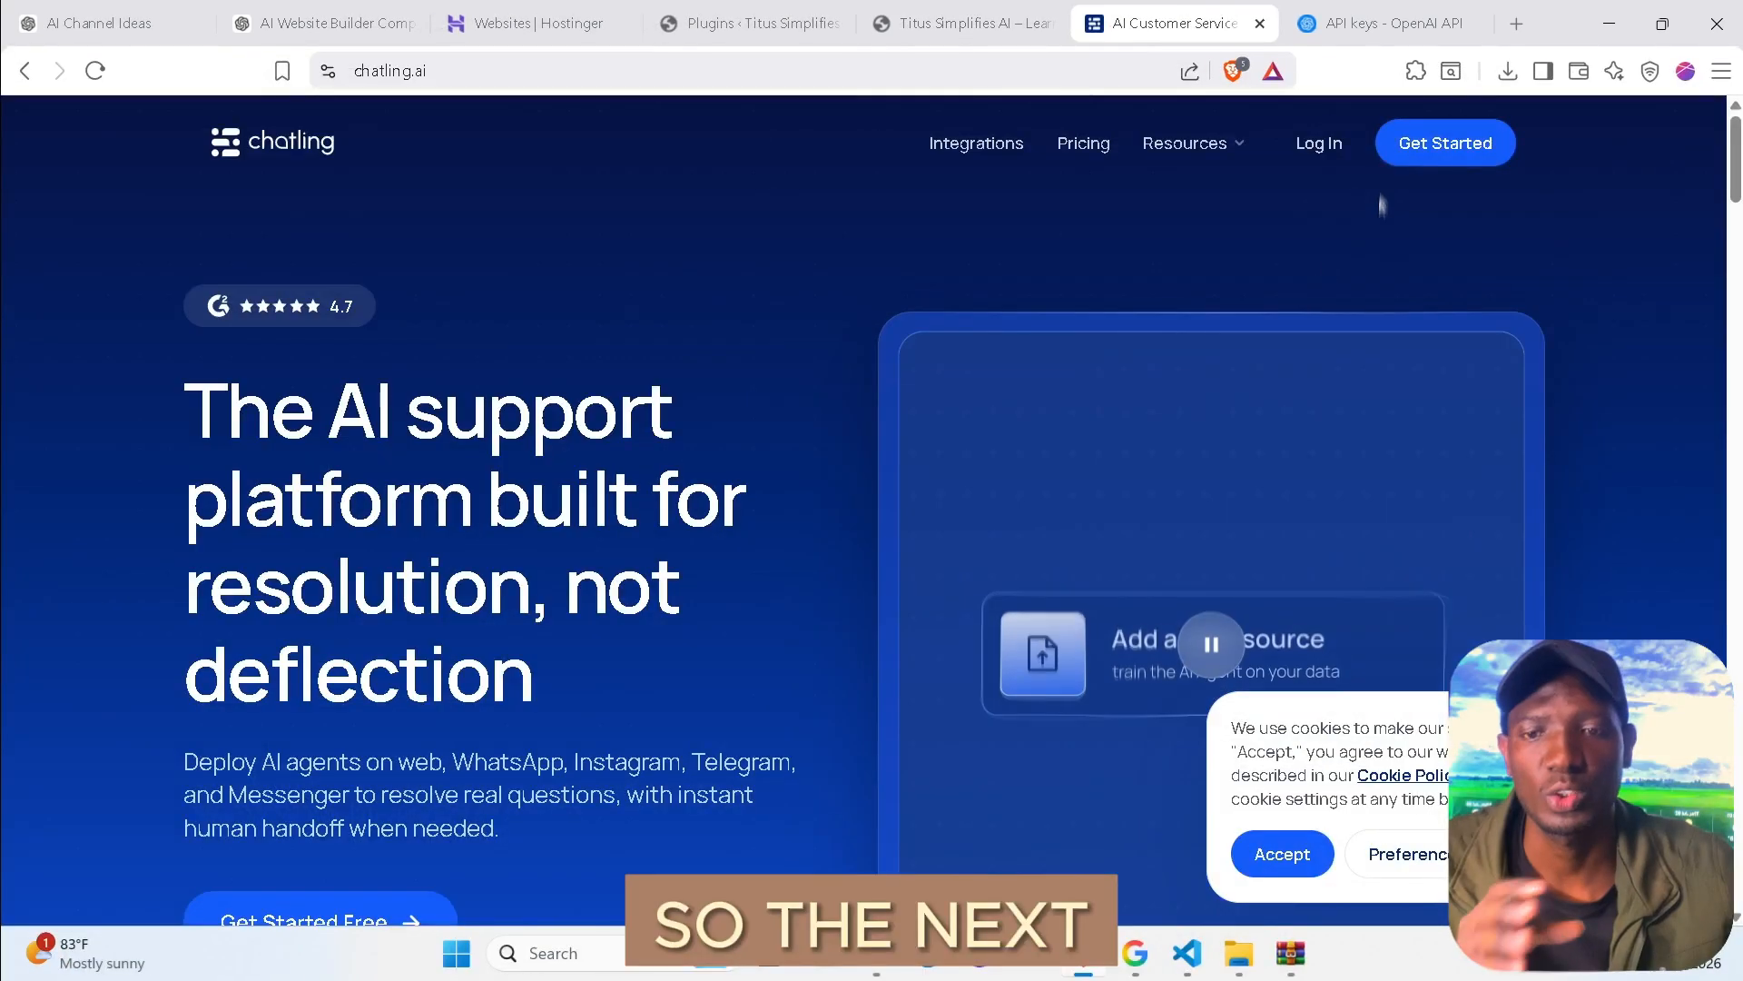
left_click(1436, 146)
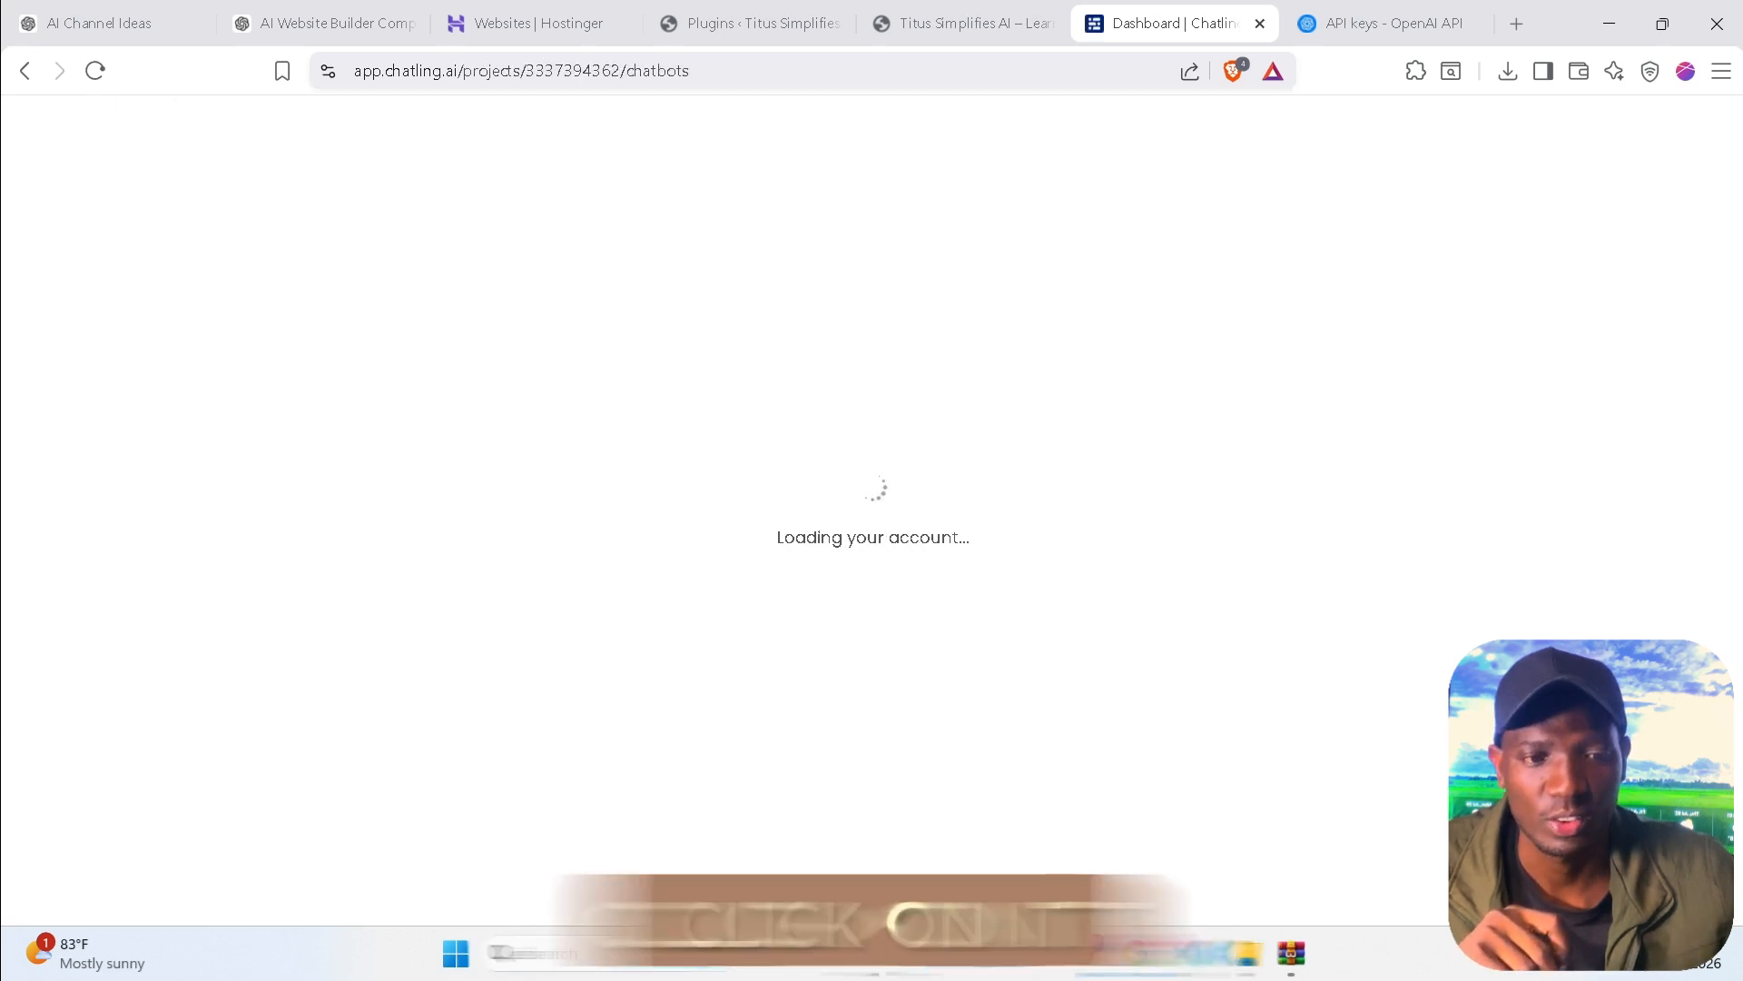
Start a new agent in Chatling of the AI Agent/Chatbot type.
left_click(908, 71)
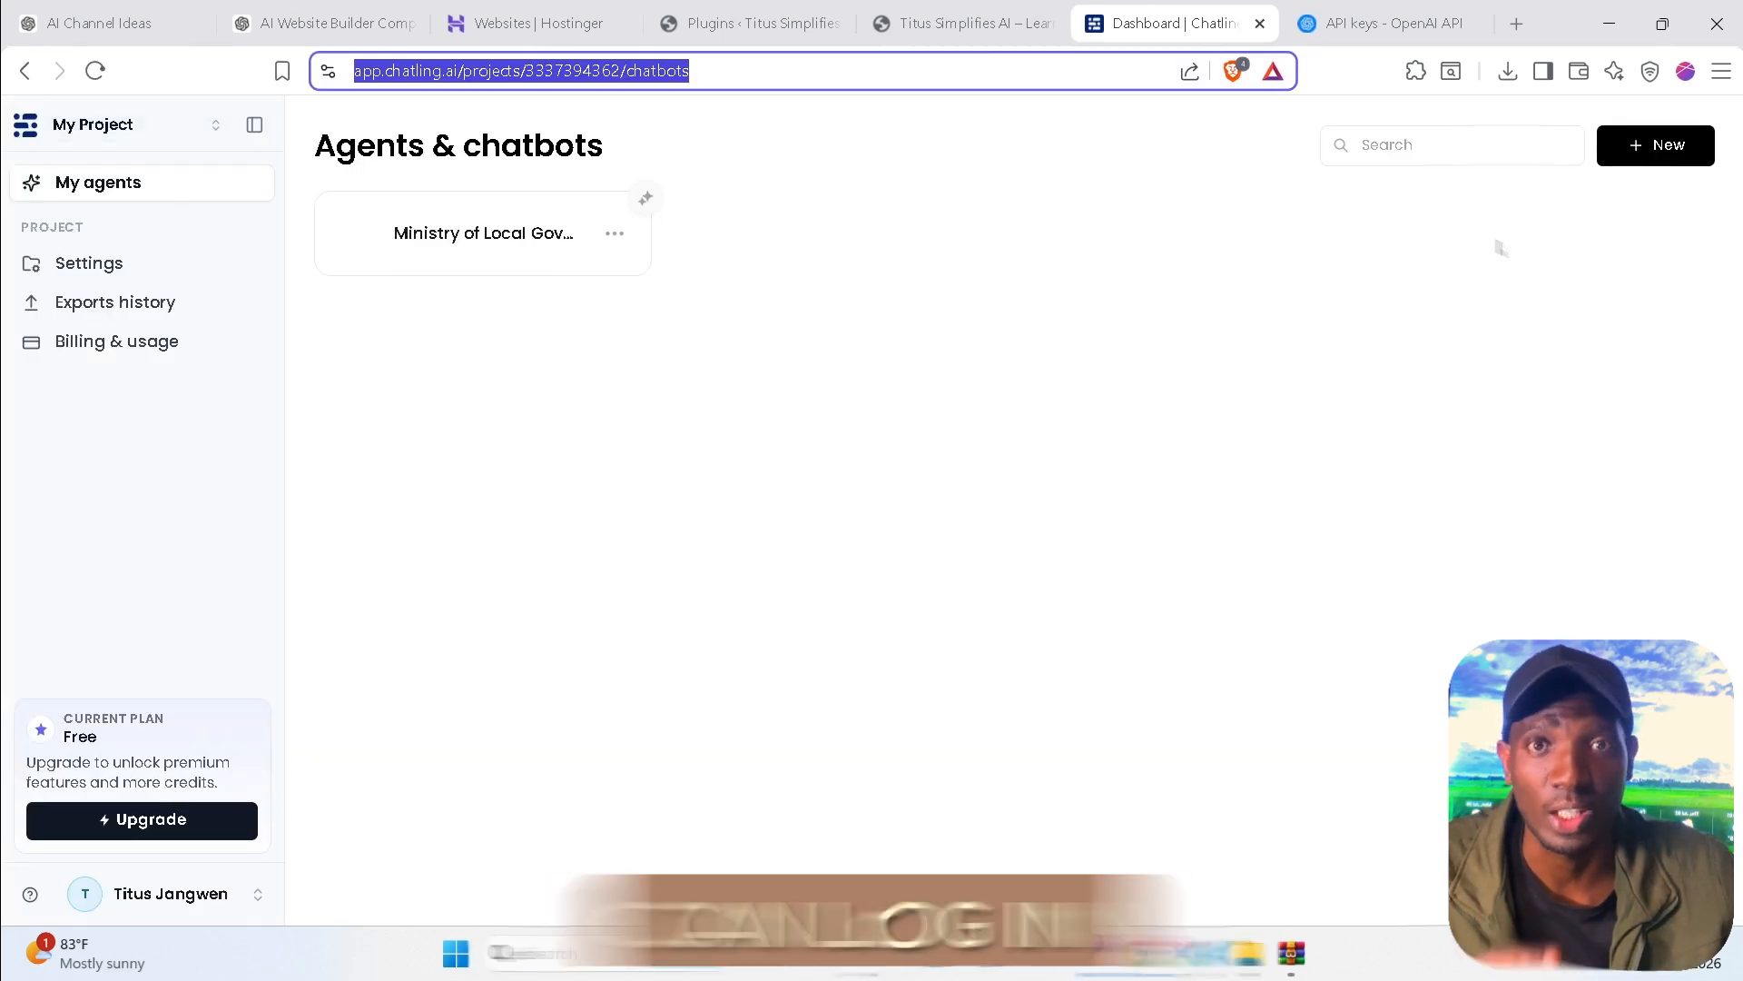
left_click(110, 223)
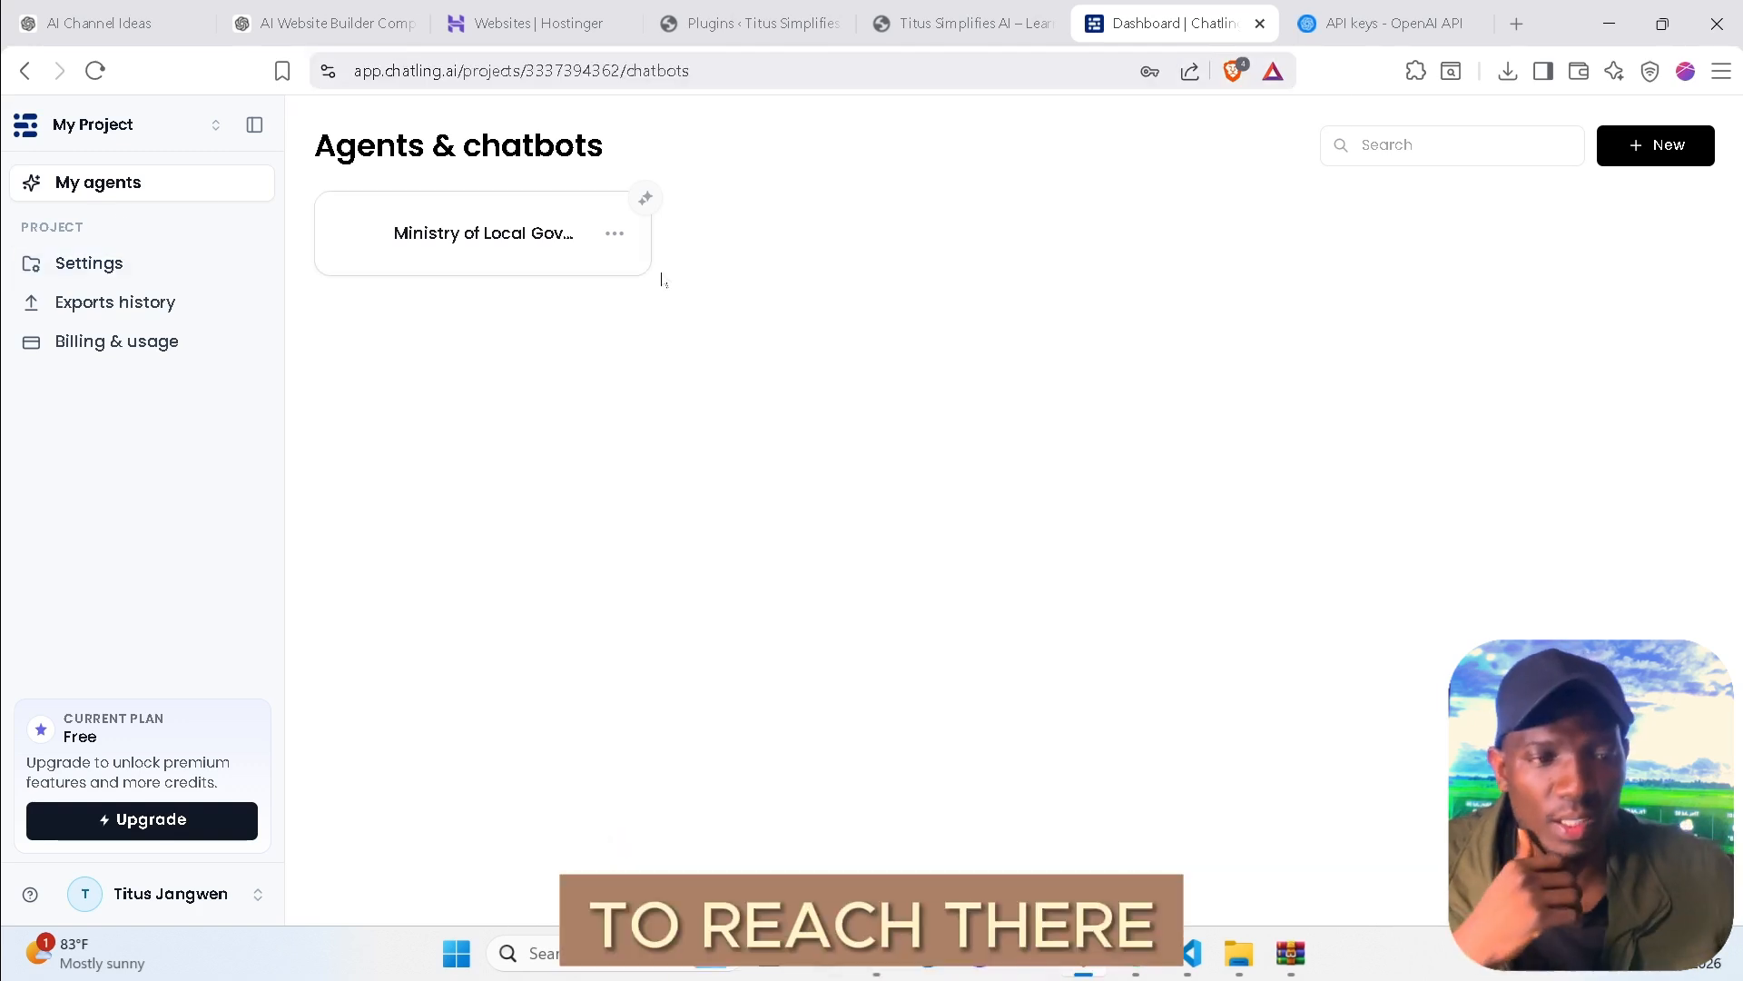
left_click(1673, 155)
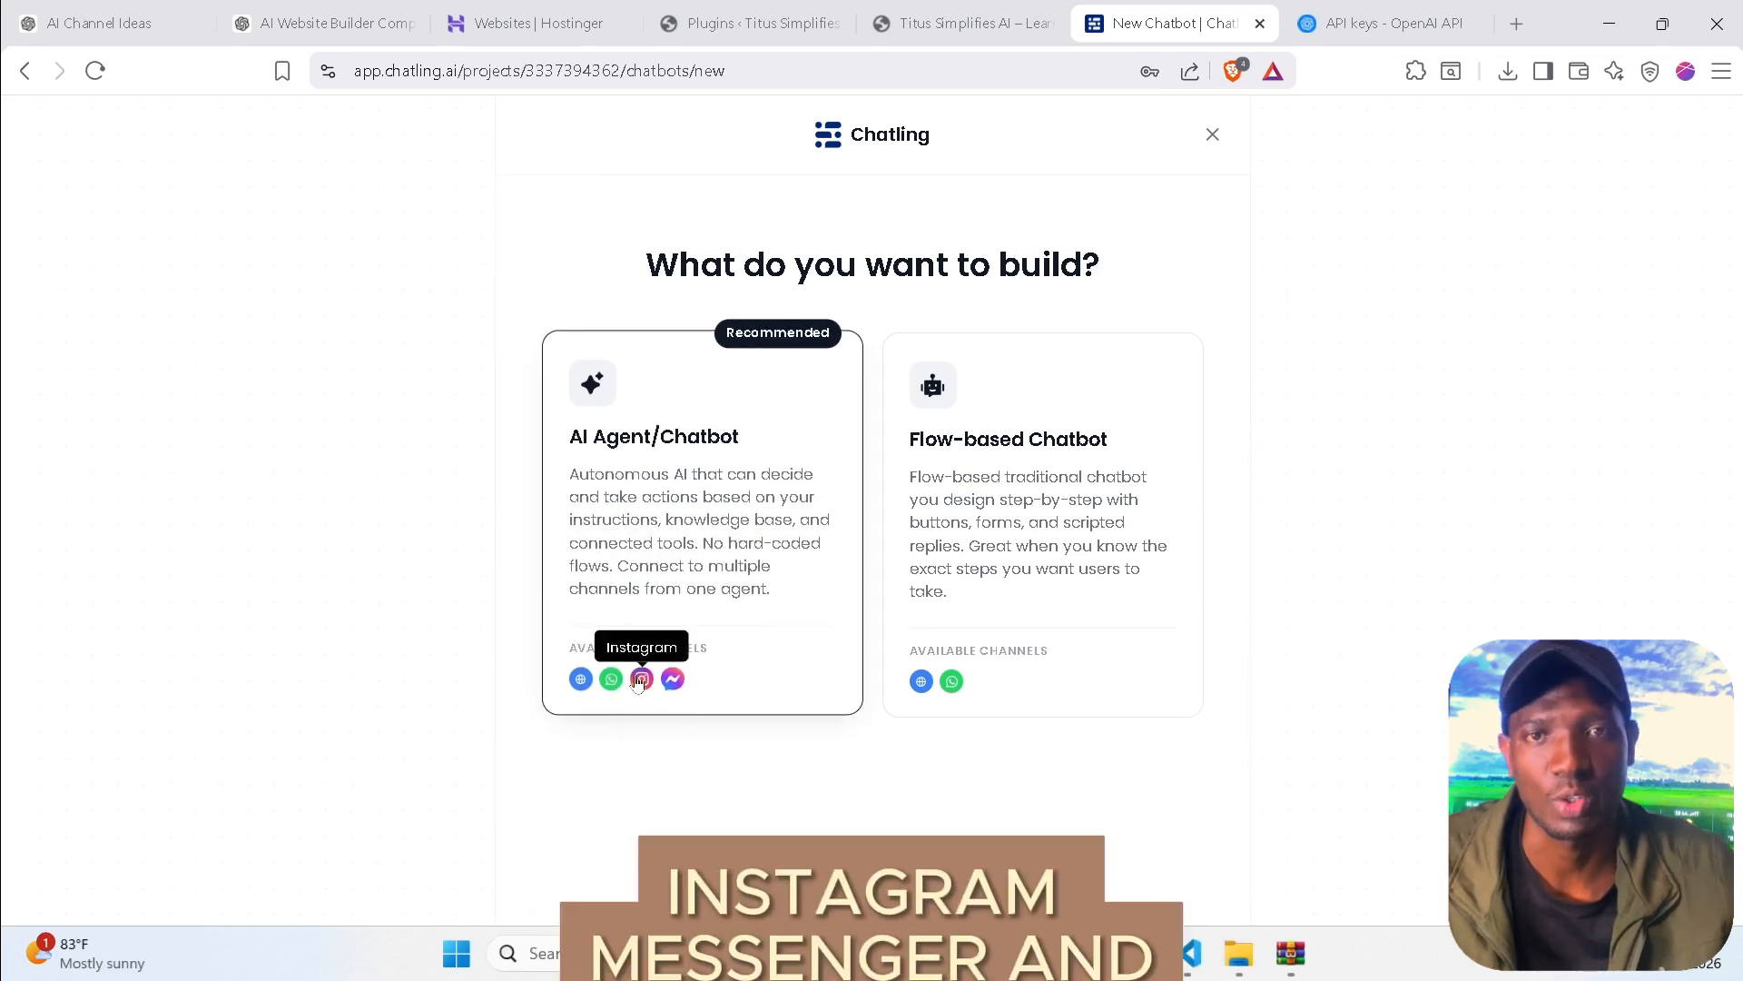
left_click(765, 420)
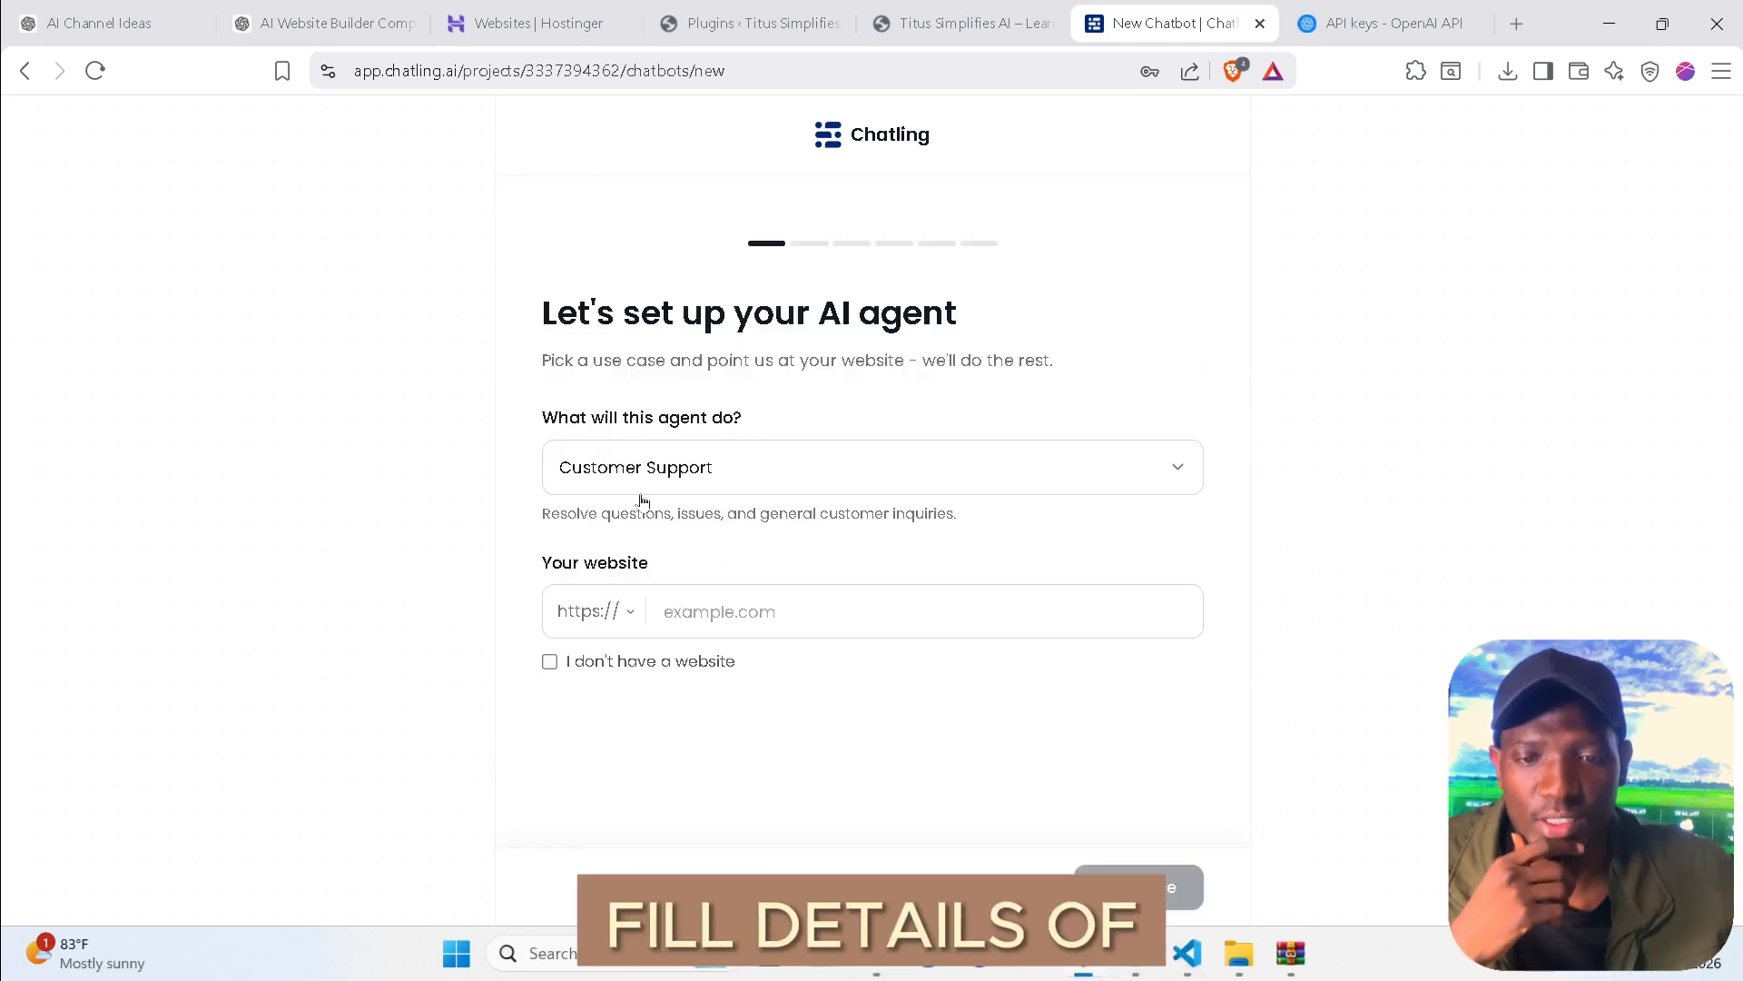
Copy the base web address titussimplifies.com, without the #blog part, from the live site.
left_click(717, 612)
left_click(954, 22)
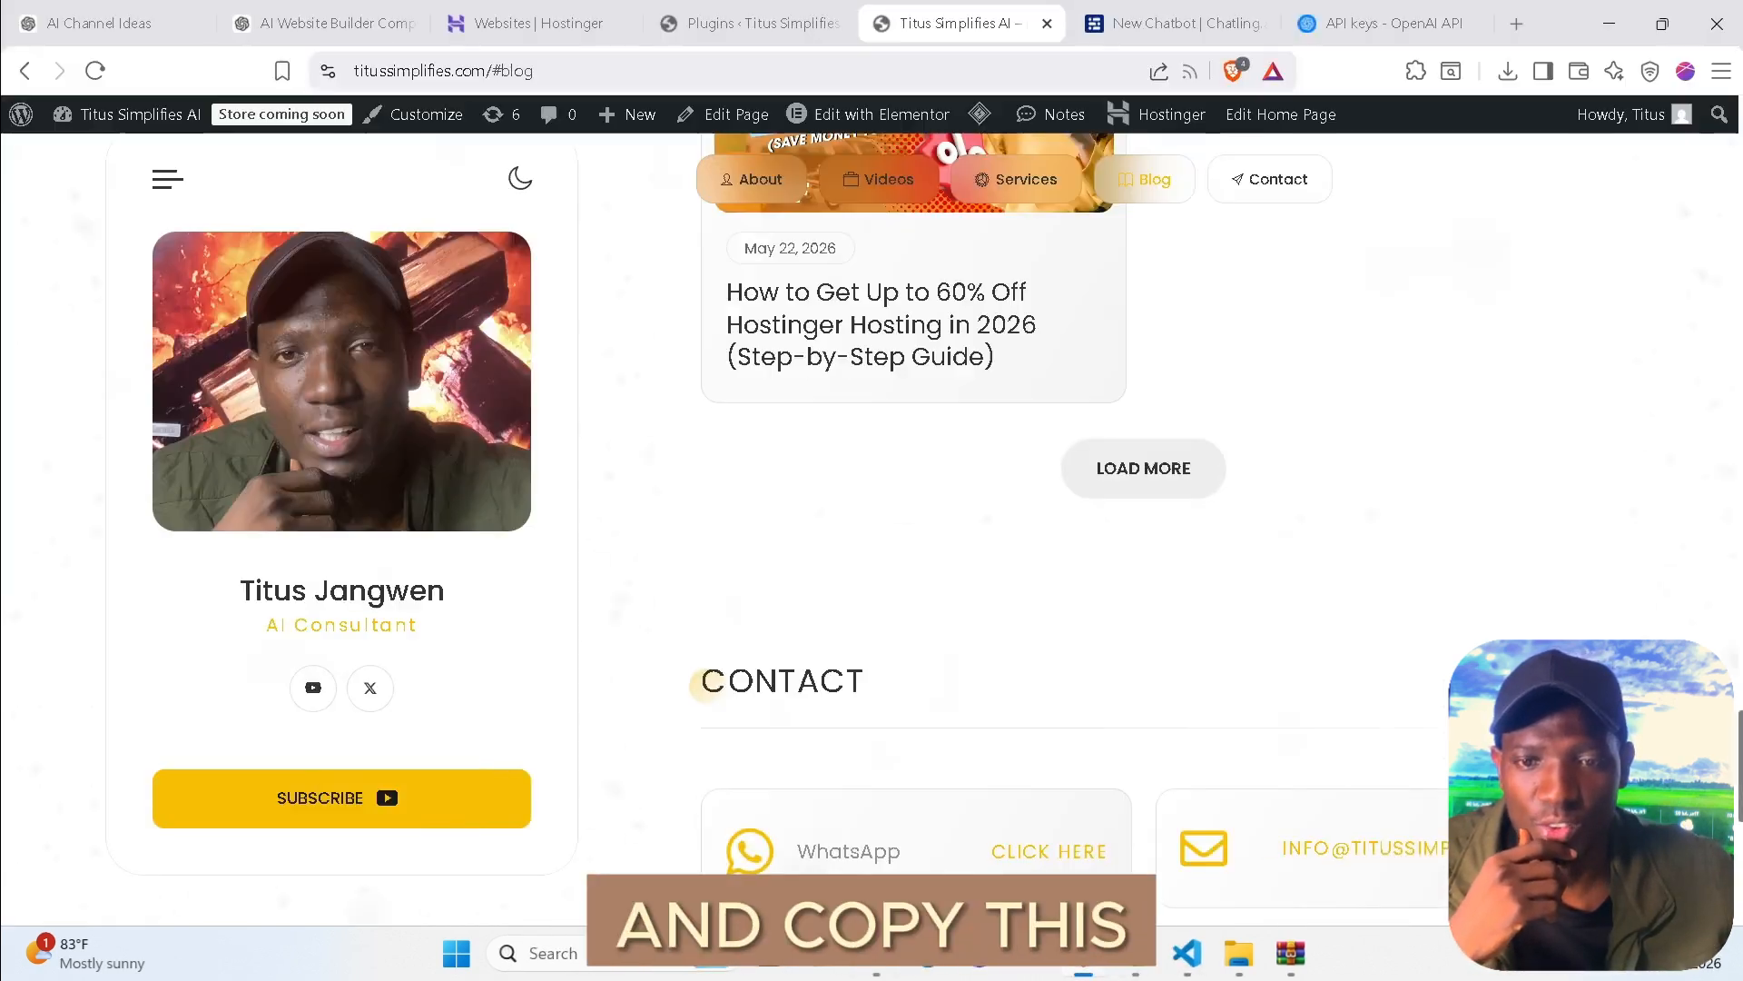
left_click(545, 71)
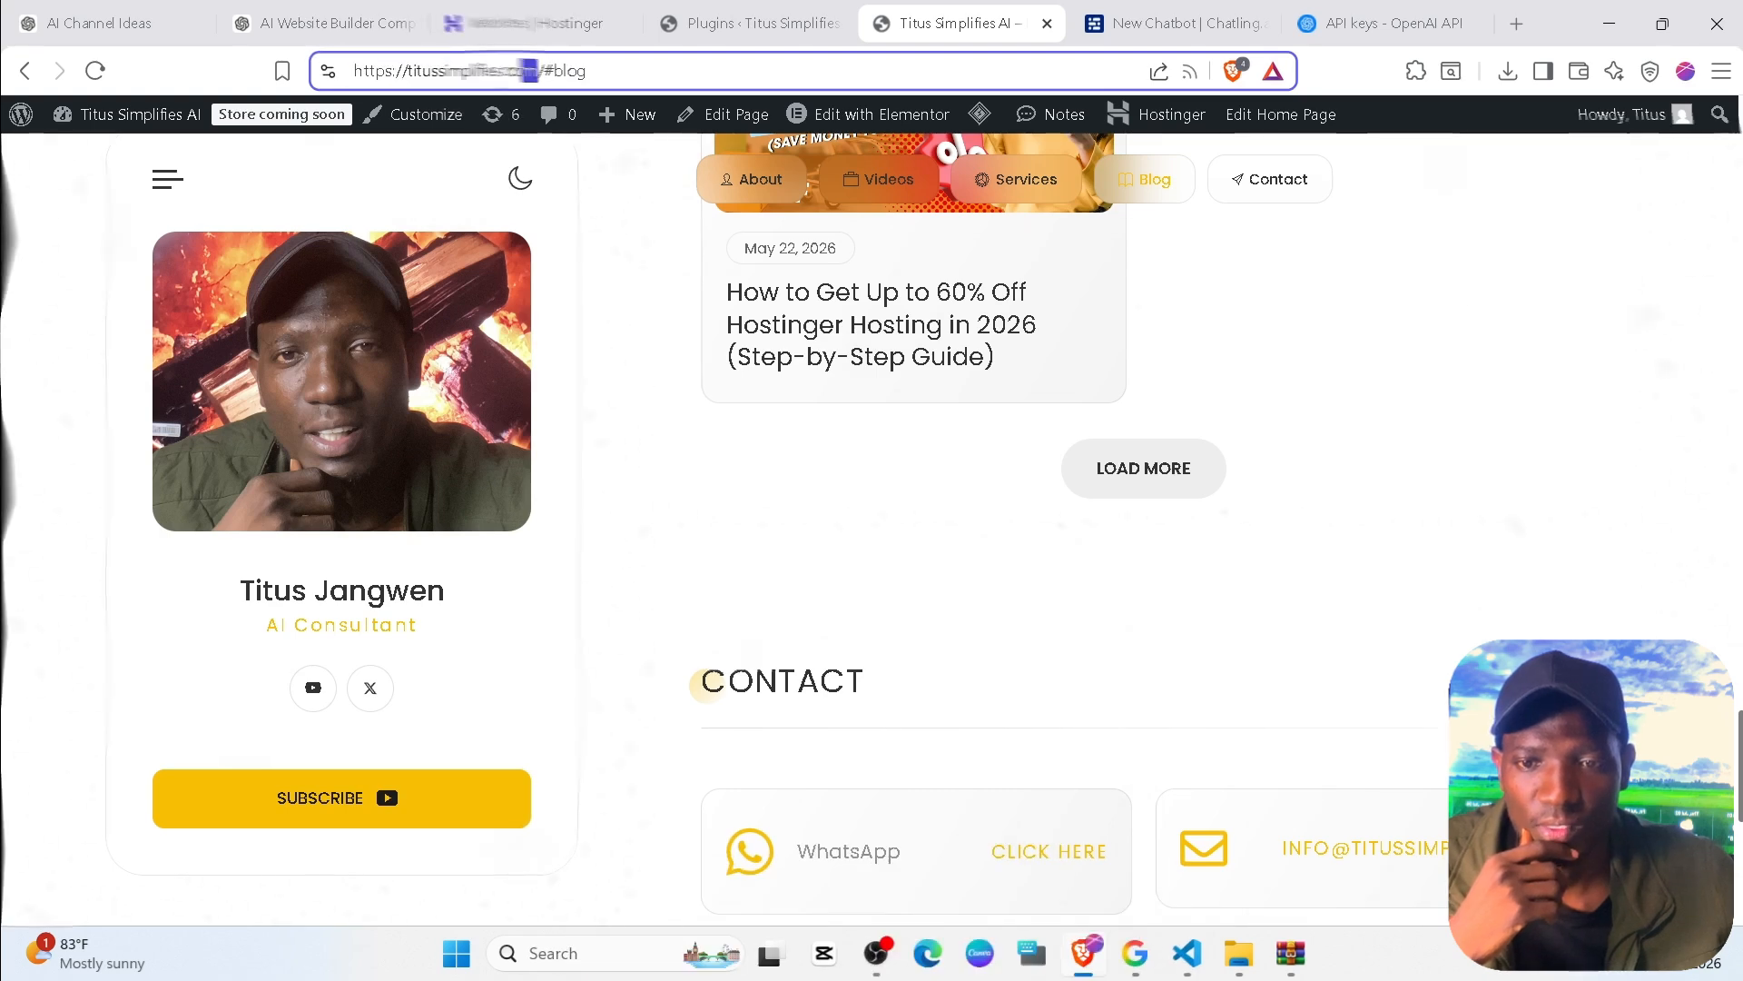
left_click_drag(540, 71, 350, 70)
right_click(409, 71)
left_click(498, 227)
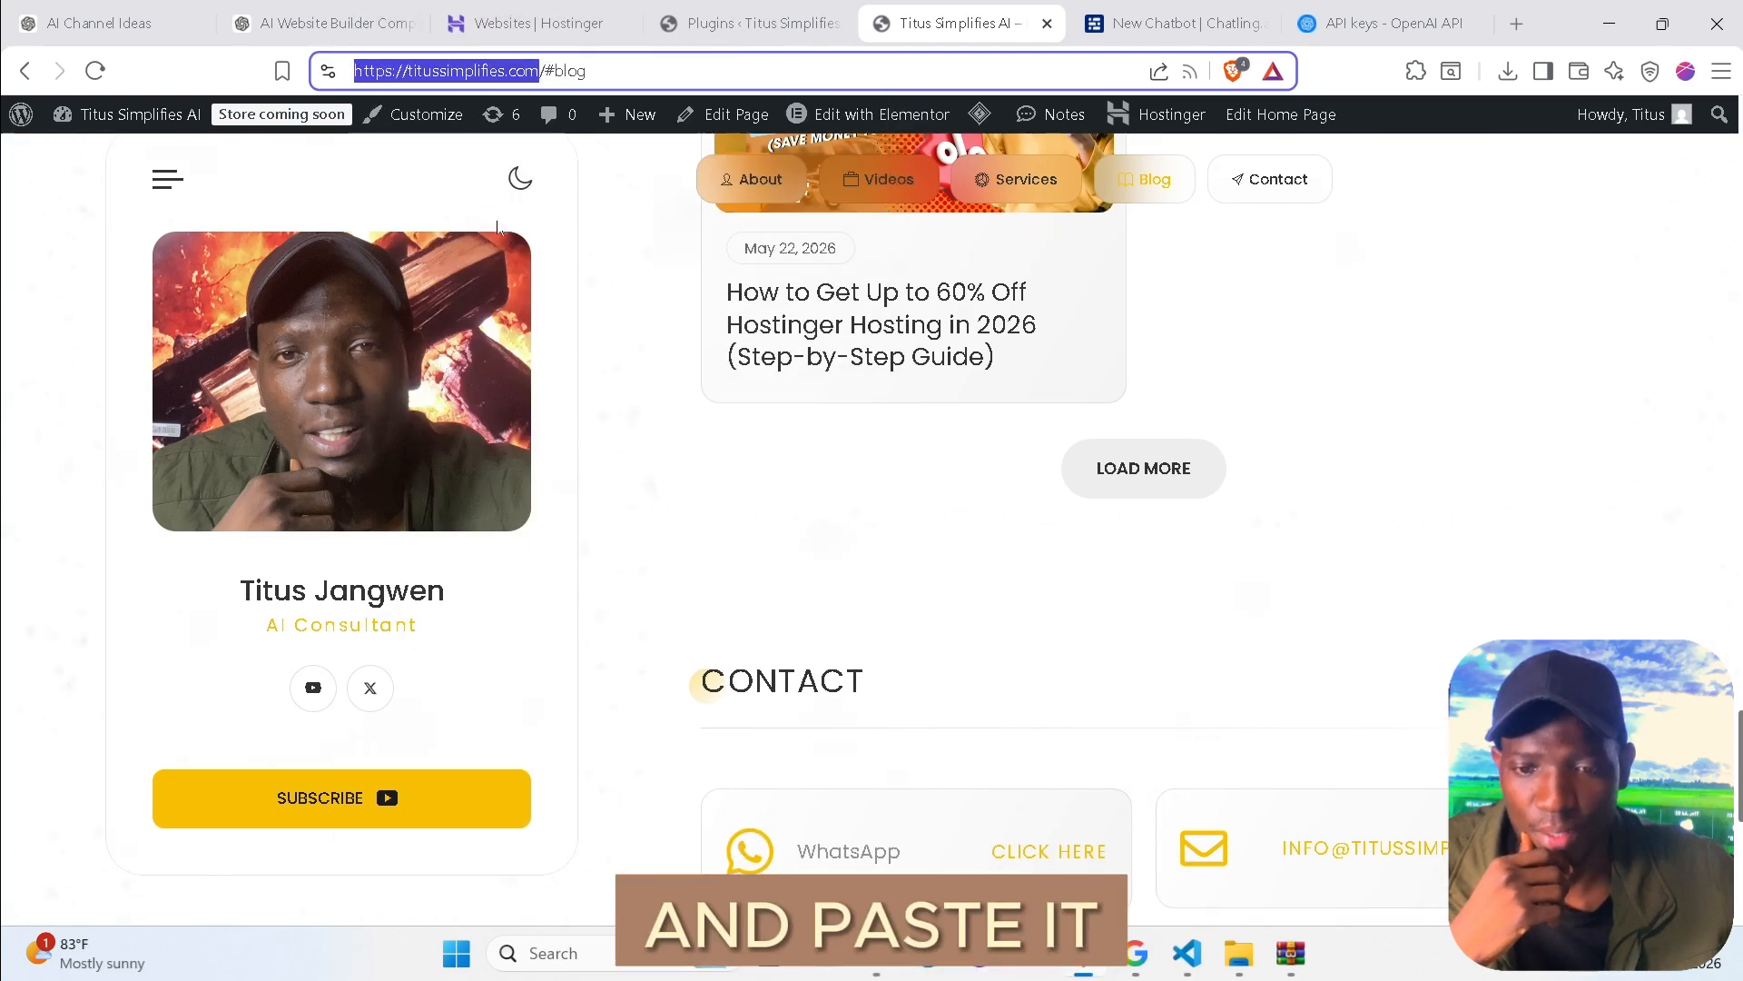
Return to the Chatling agent setup and paste titussimplifies.com/ as the agent's website.
left_click(1171, 22)
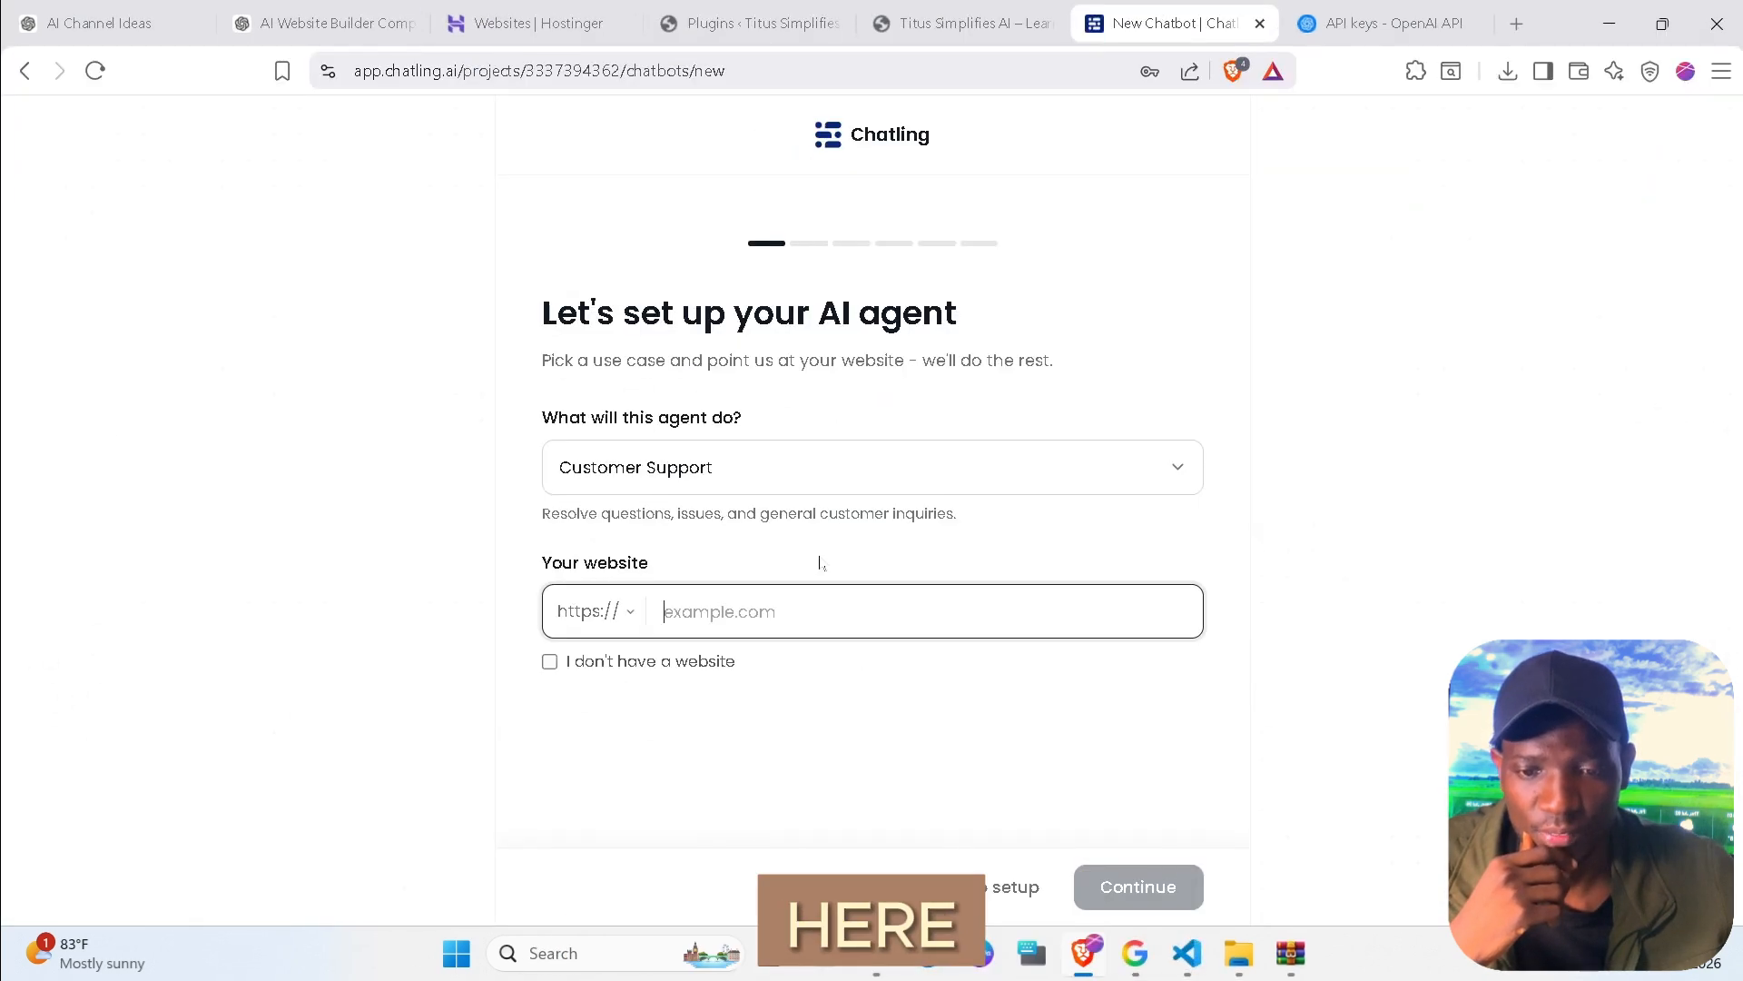
left_click(550, 665)
left_click(742, 624)
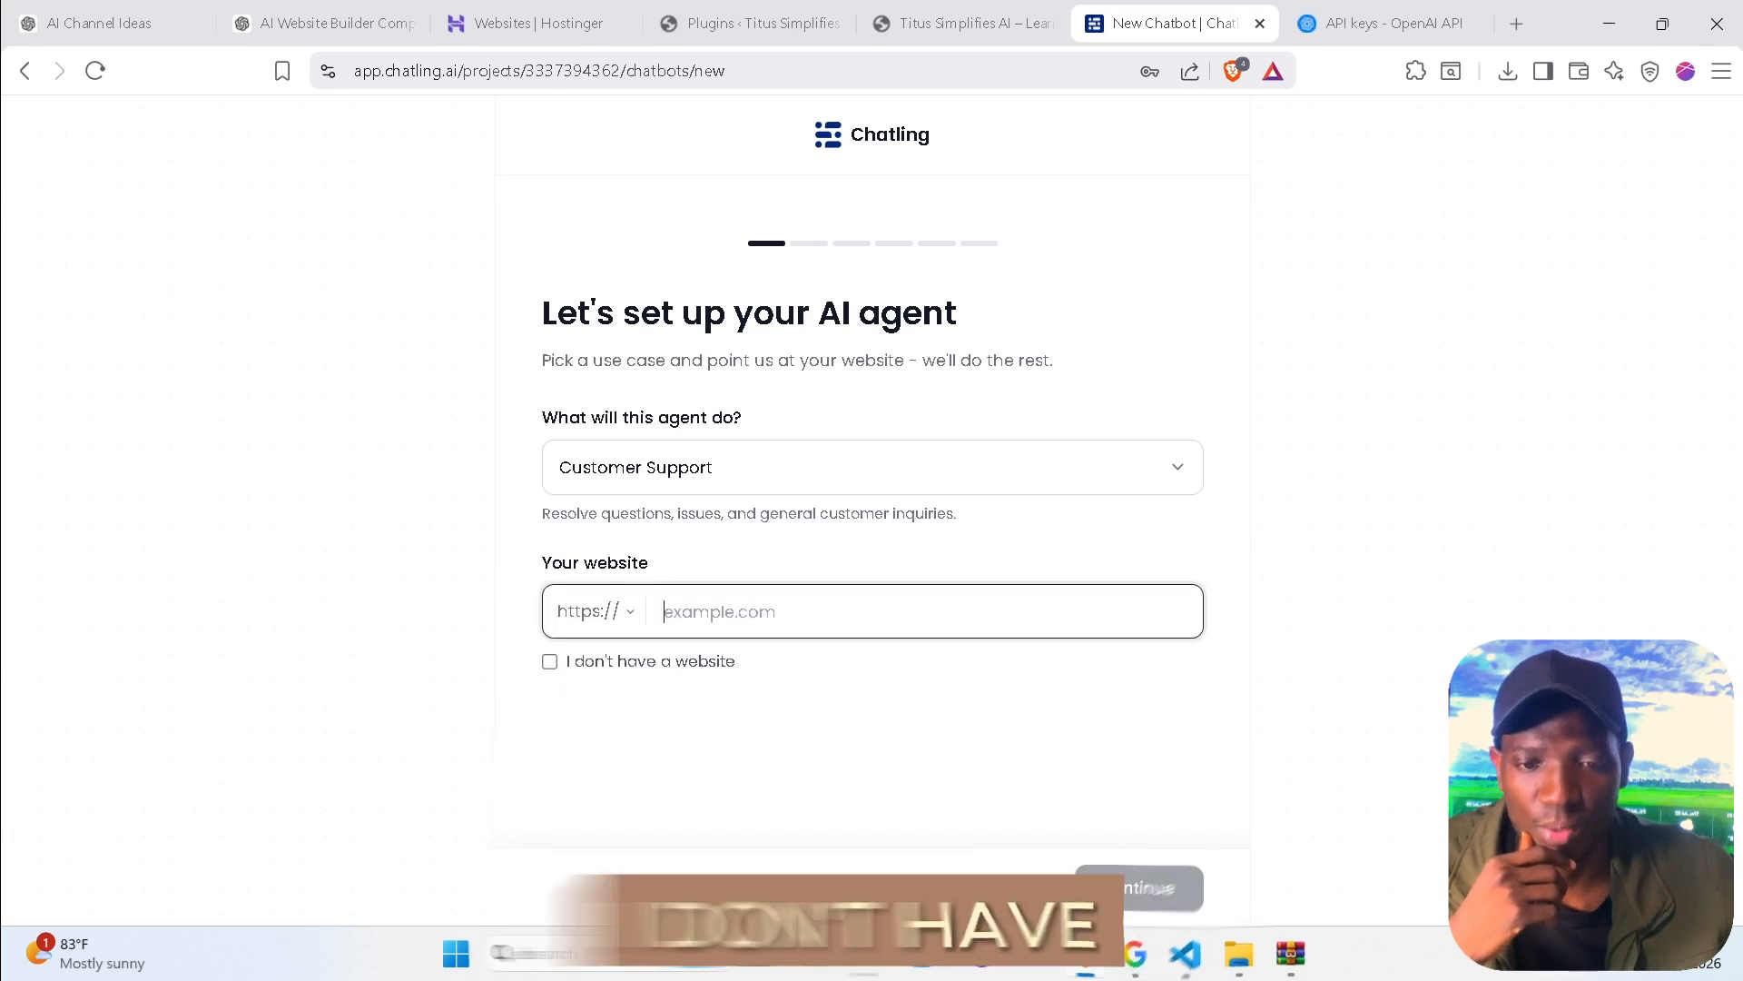
right_click(743, 627)
left_click(832, 343)
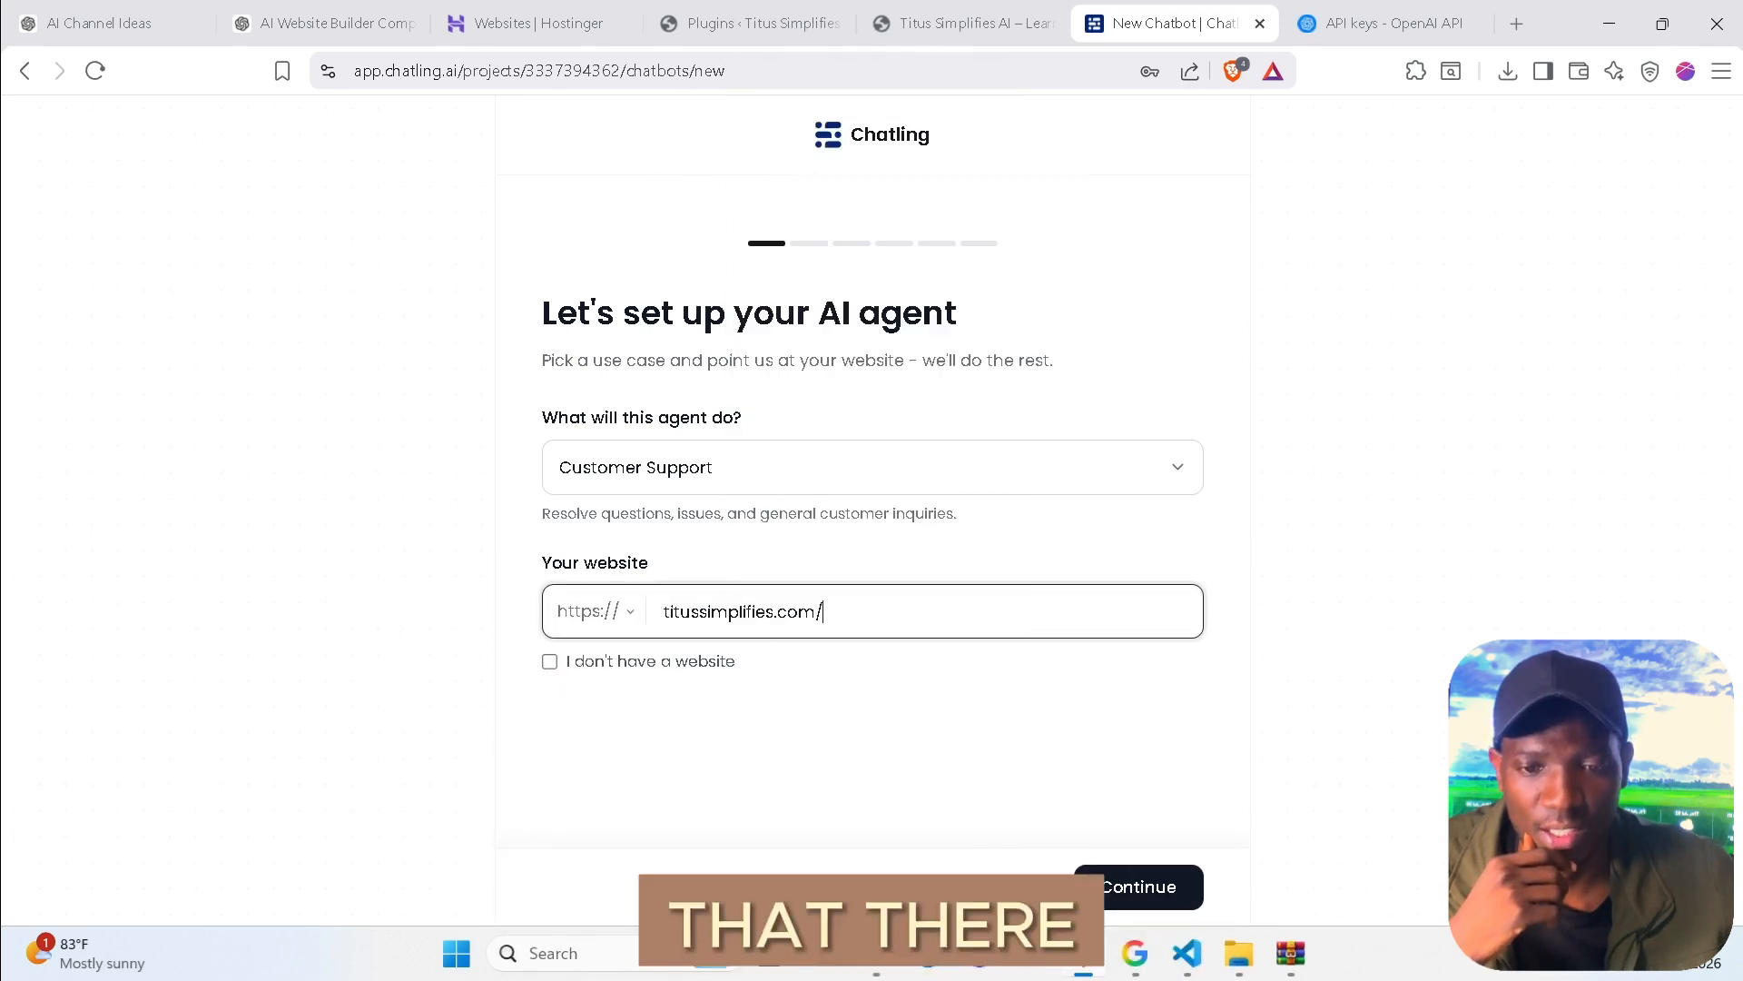
Look through the available agent use cases, choose Customer Support and continue the setup.
left_click(792, 462)
scroll(780, 272, "down", 3)
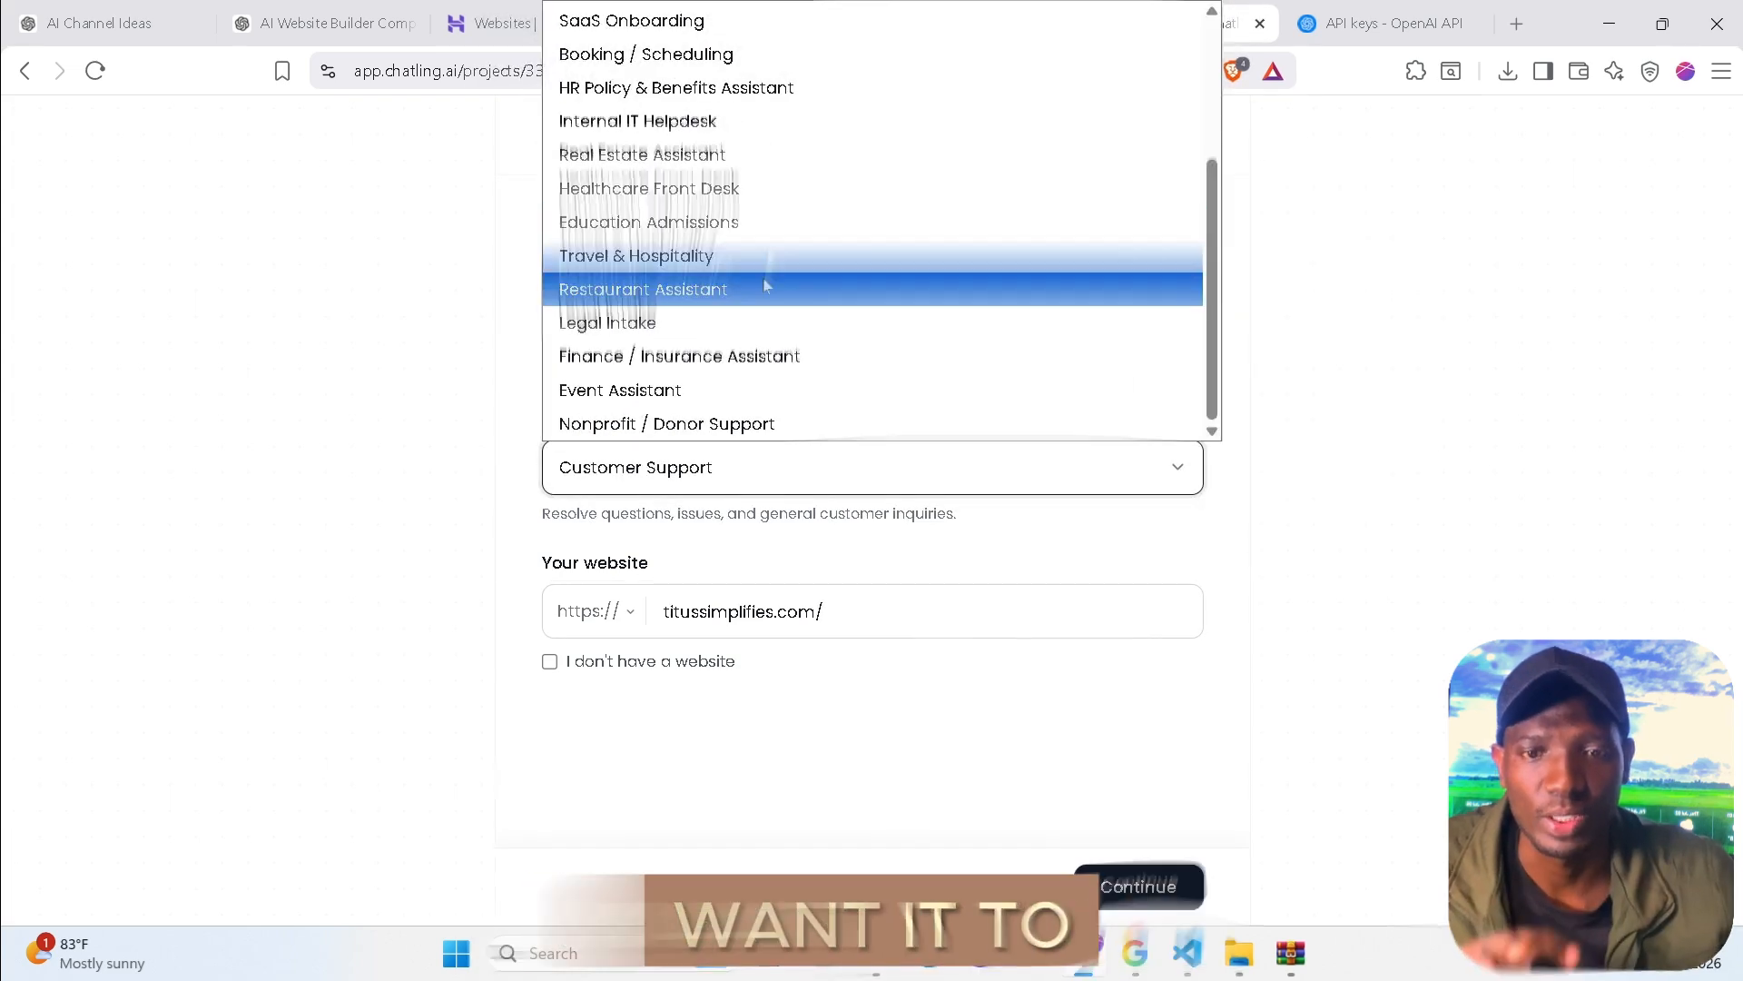
scroll(768, 300, "up", 3)
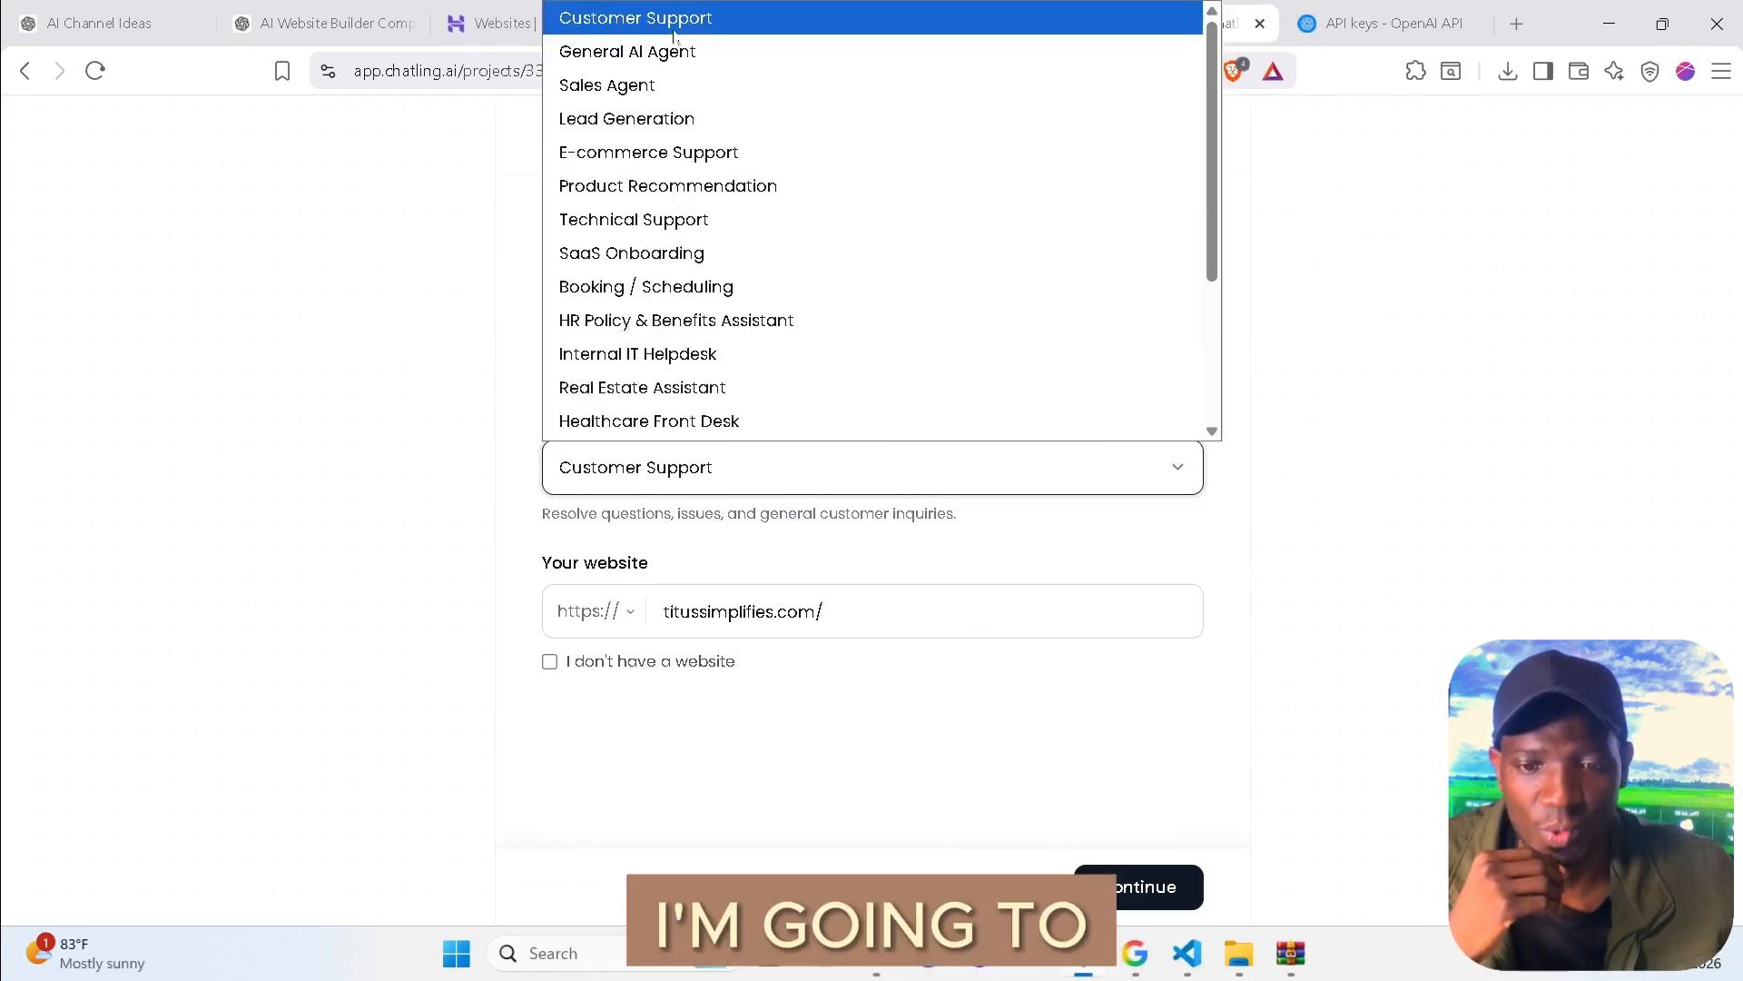
left_click(635, 18)
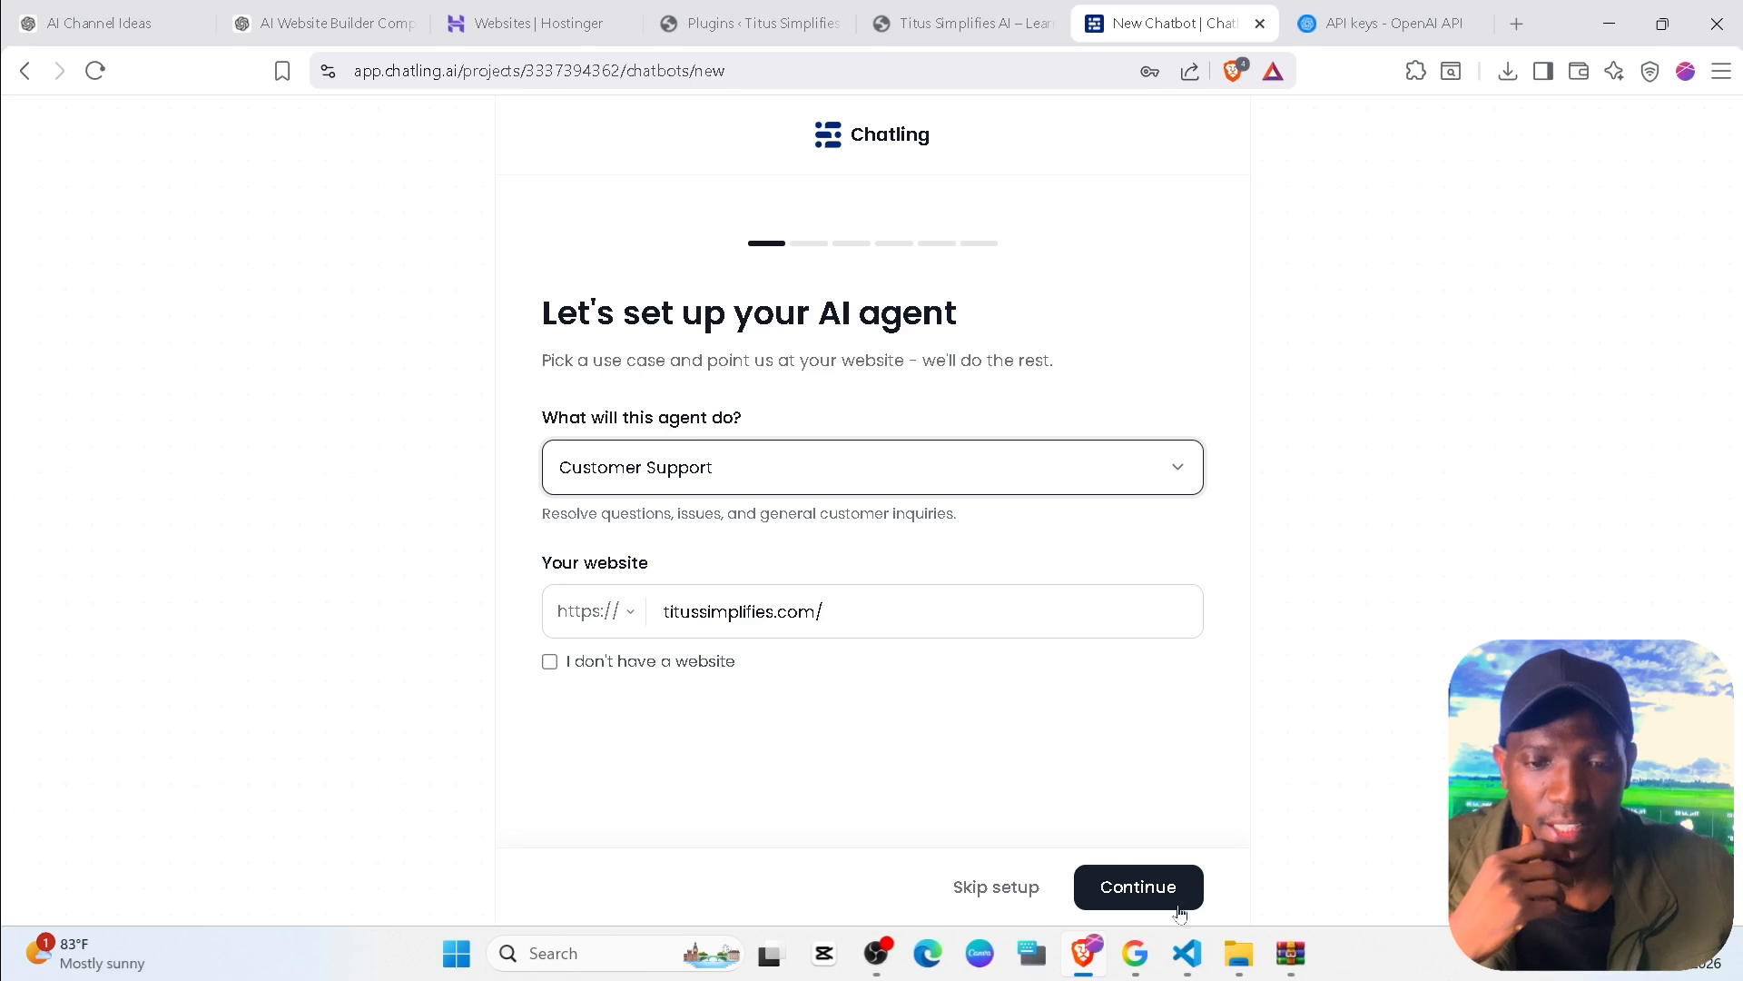
left_click(1177, 904)
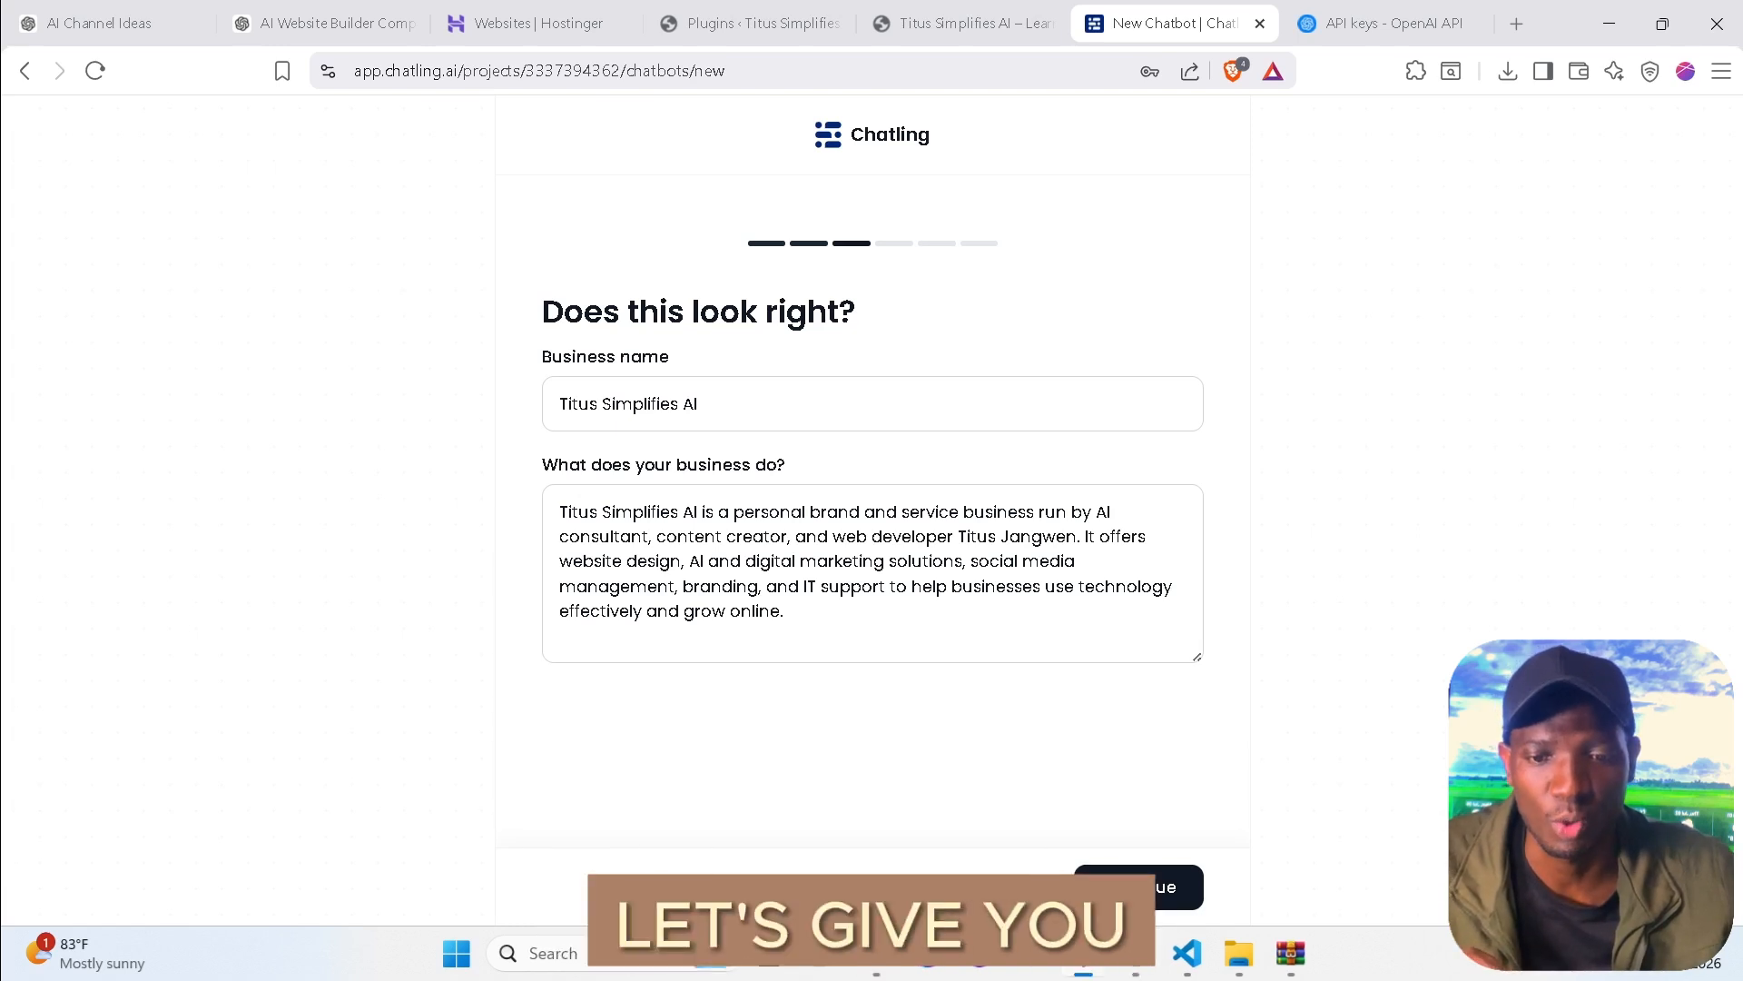
Review and accept the suggested business name and description, and submit titussimplifies.com/ as the agent's training source.
left_click(986, 512)
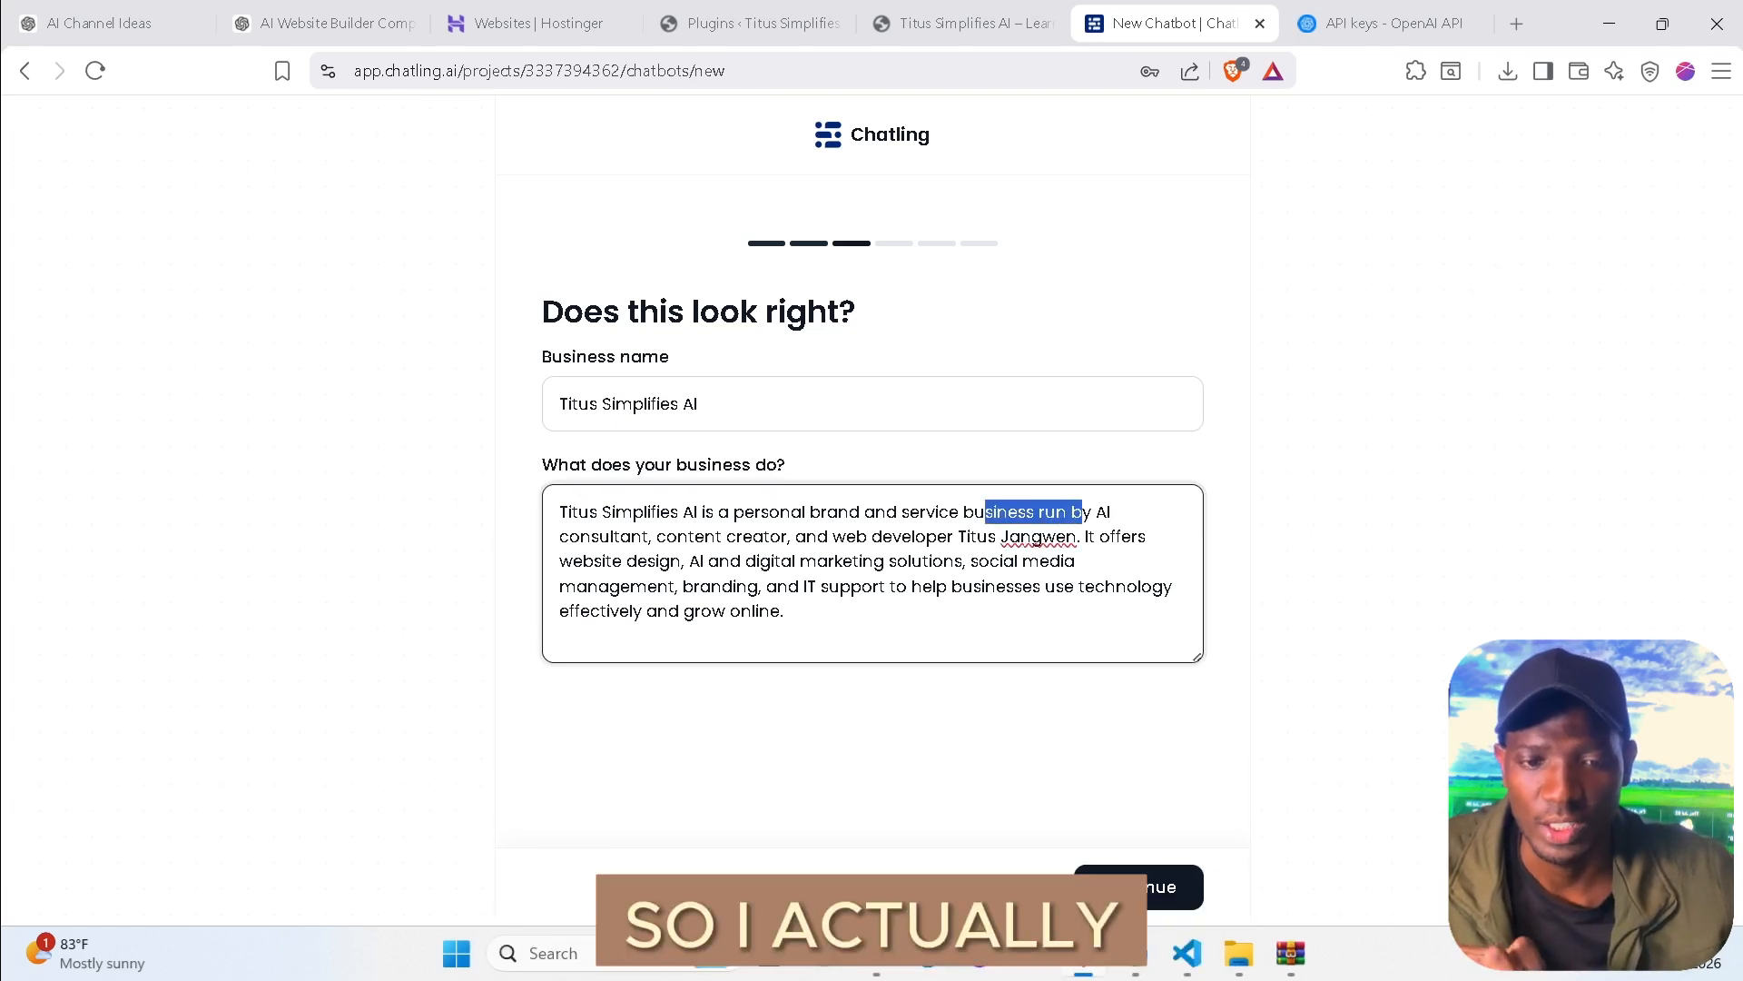
left_click(677, 536)
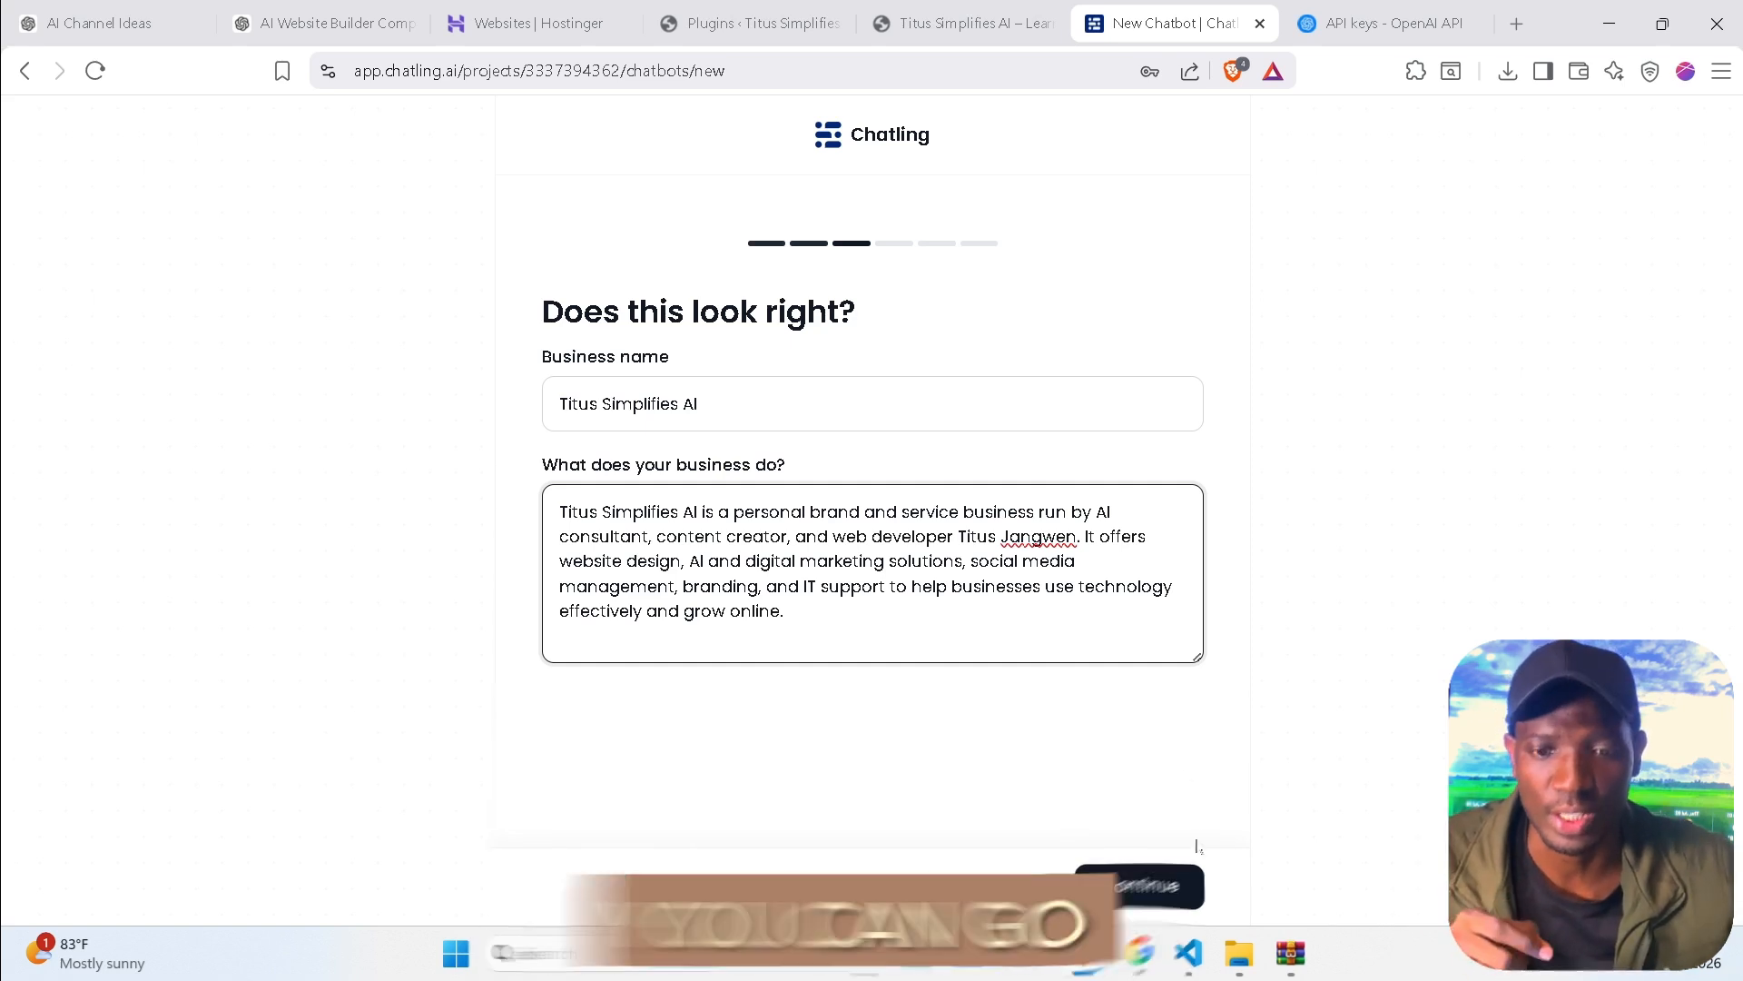
left_click(681, 404)
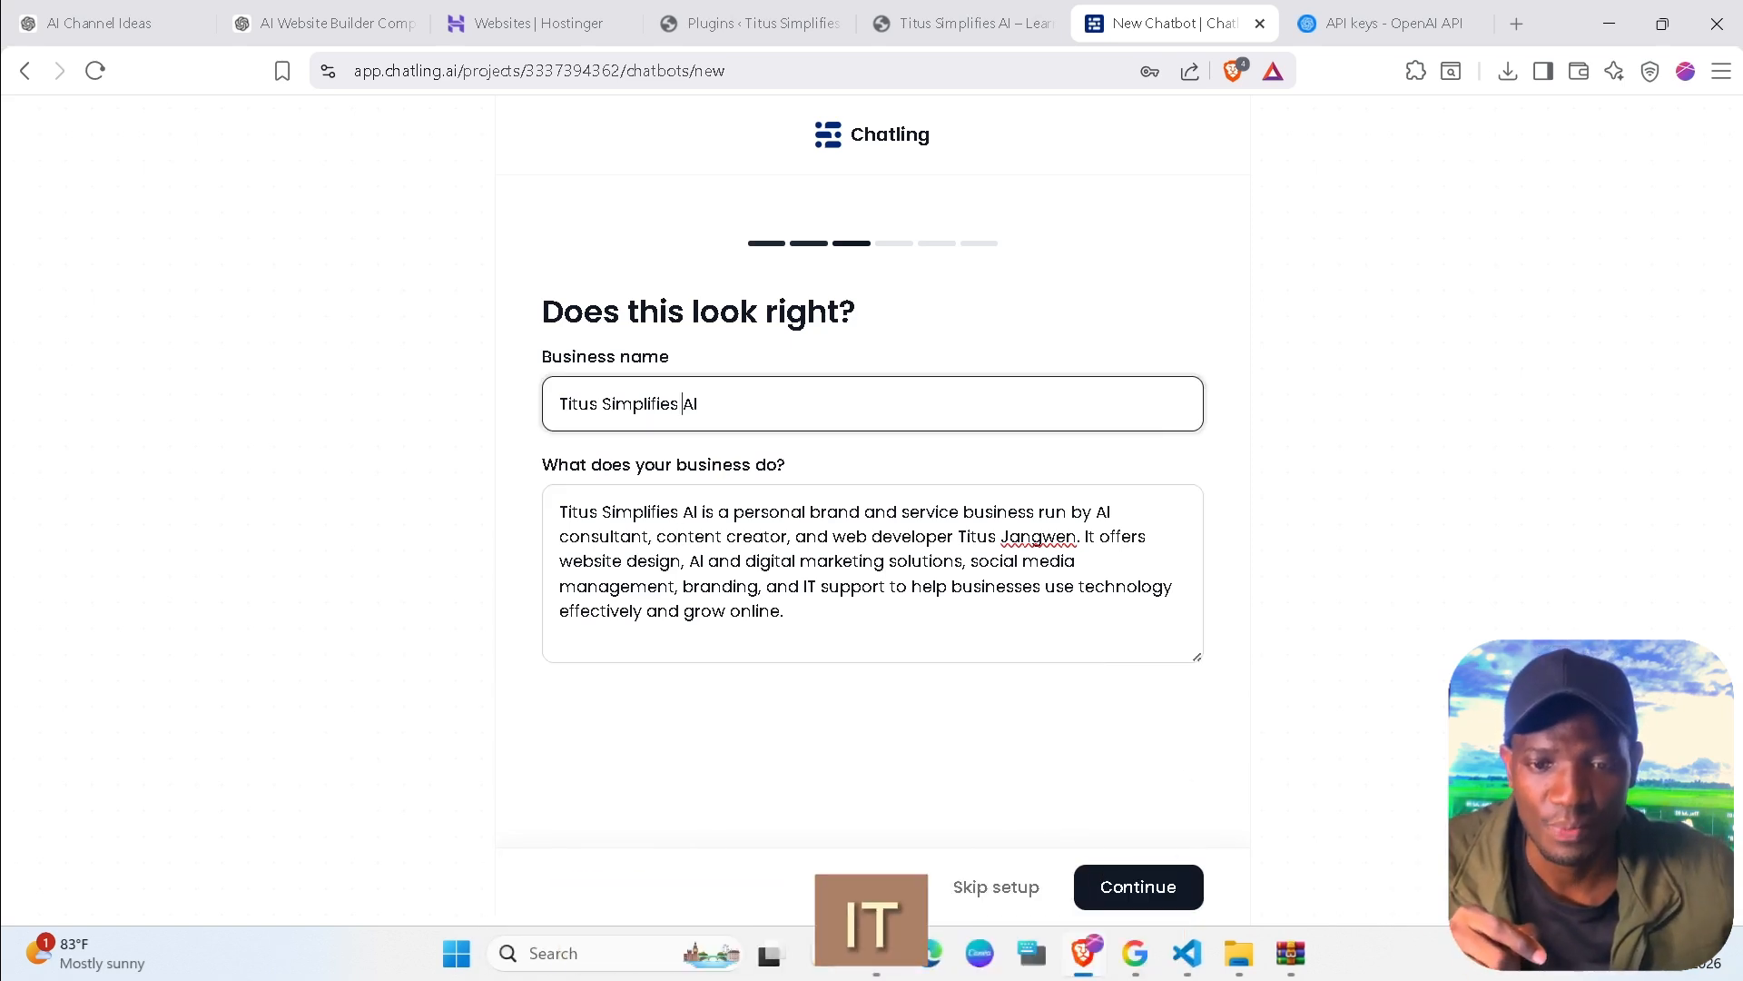
left_click(1137, 888)
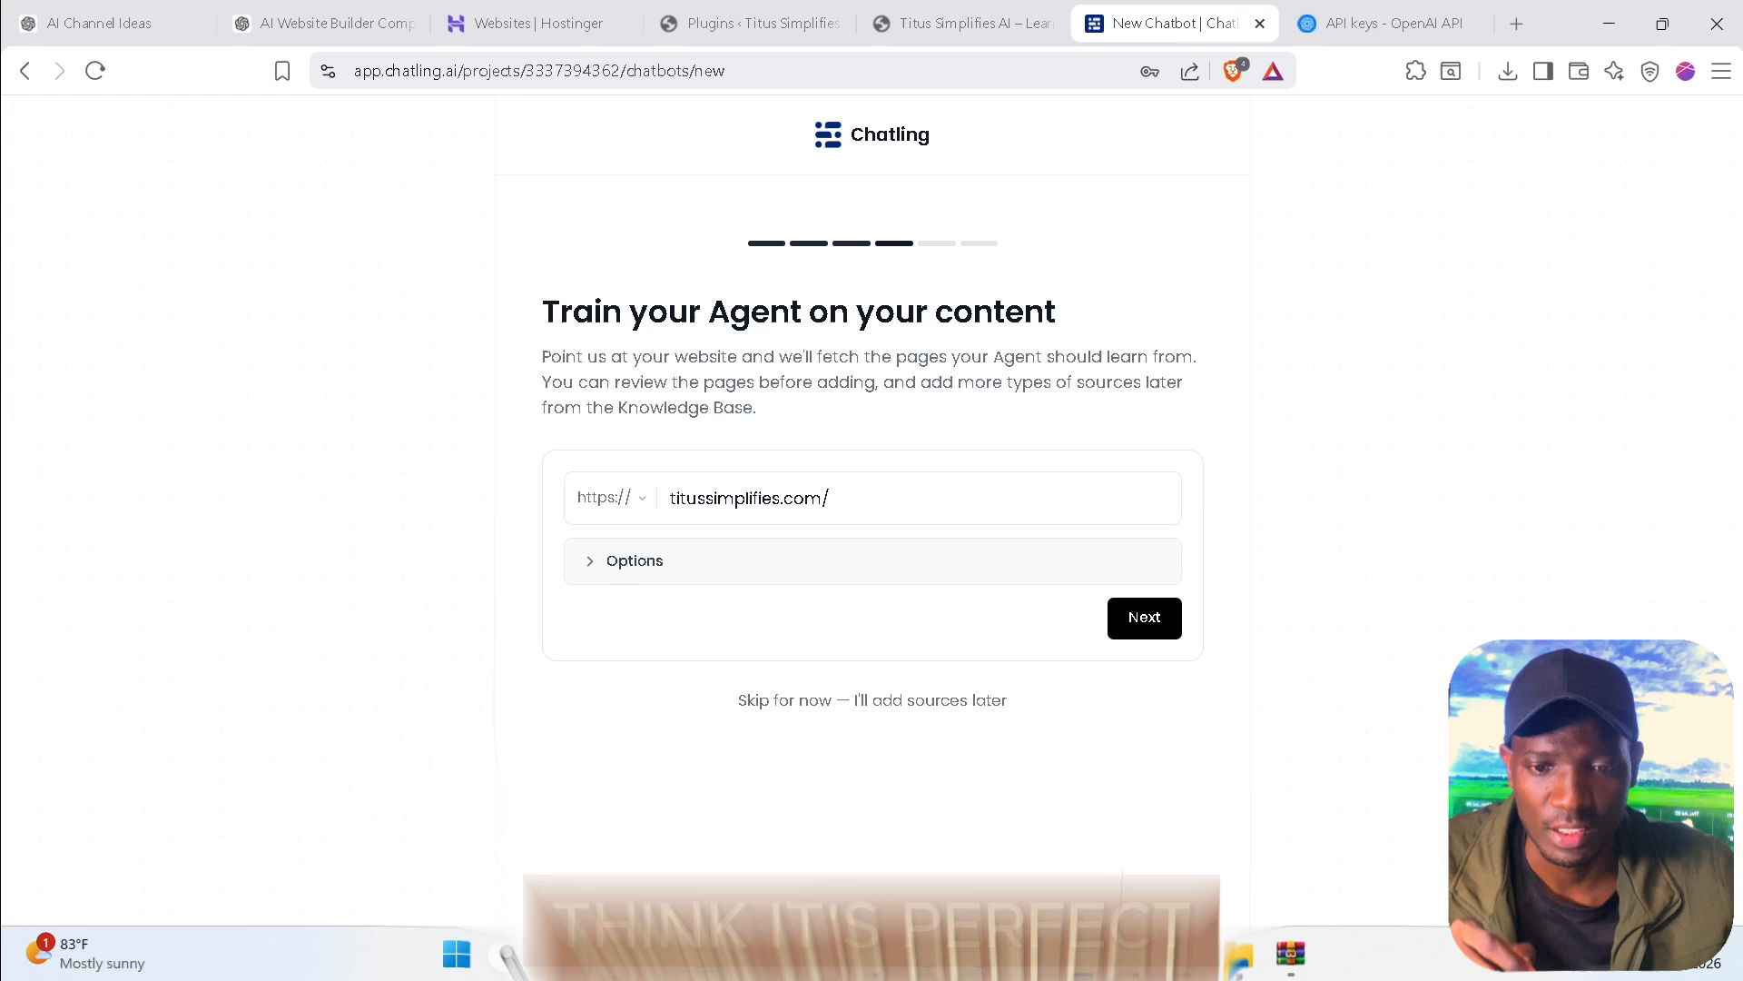
left_click(1147, 621)
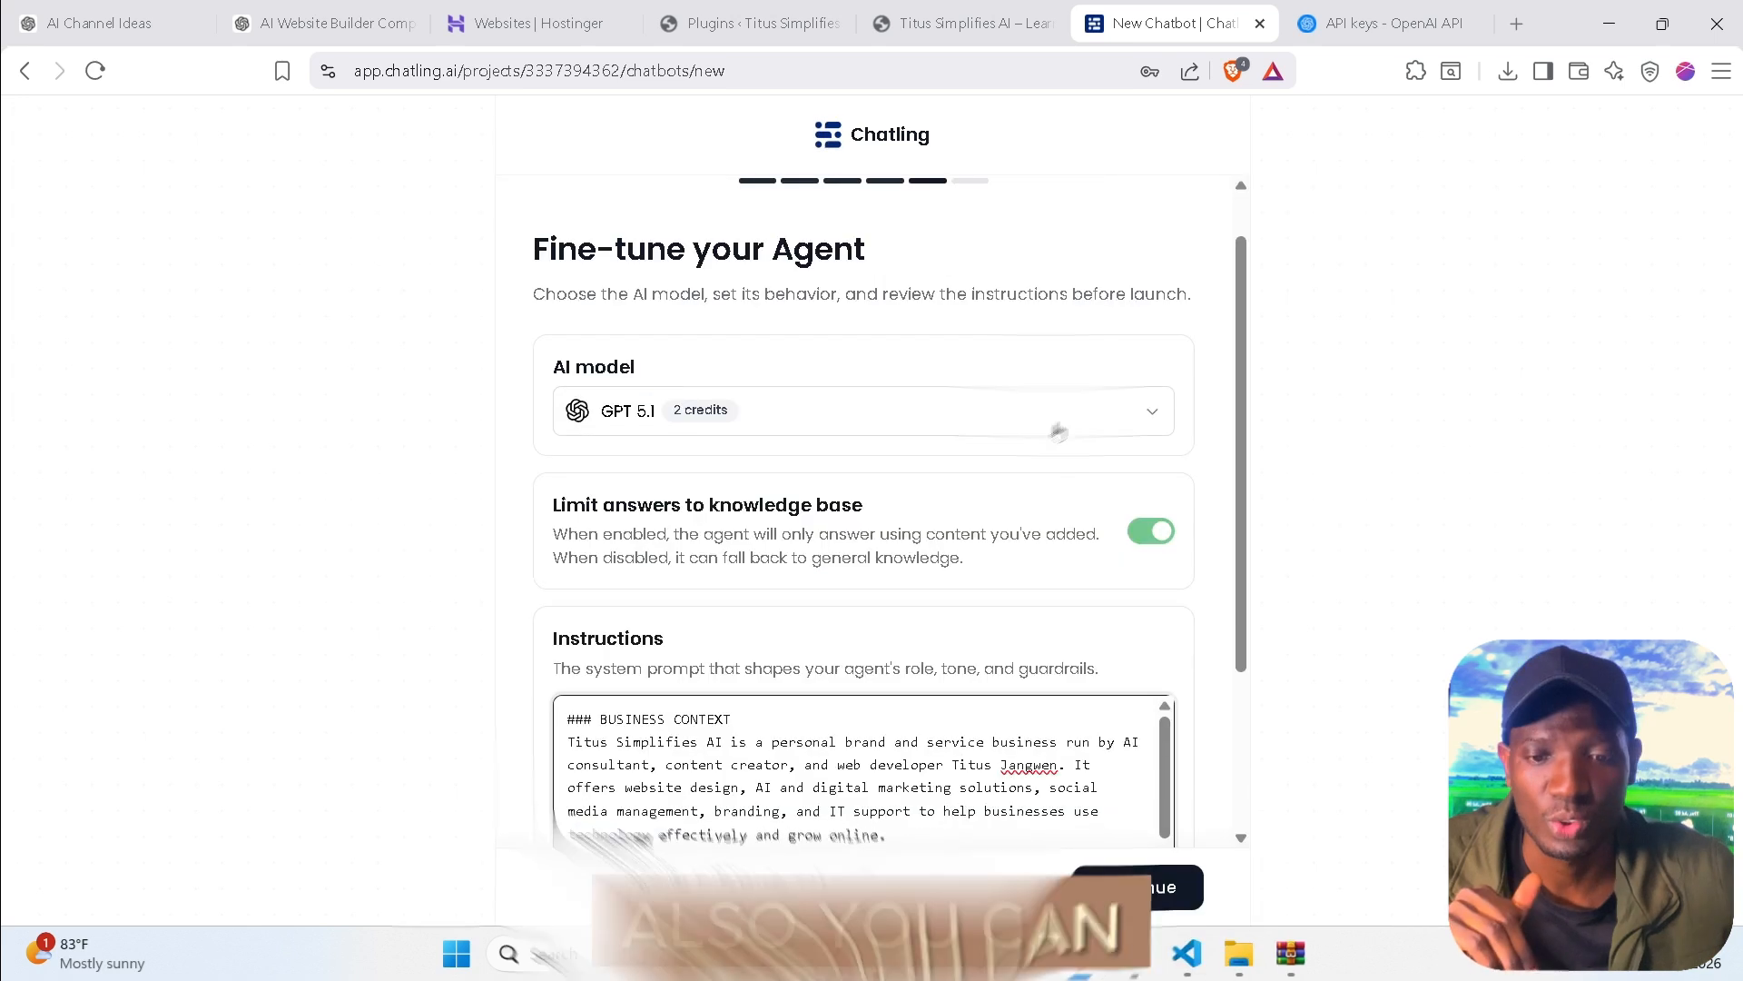
Set the agent's AI model to GPT-4o.
left_click(1080, 417)
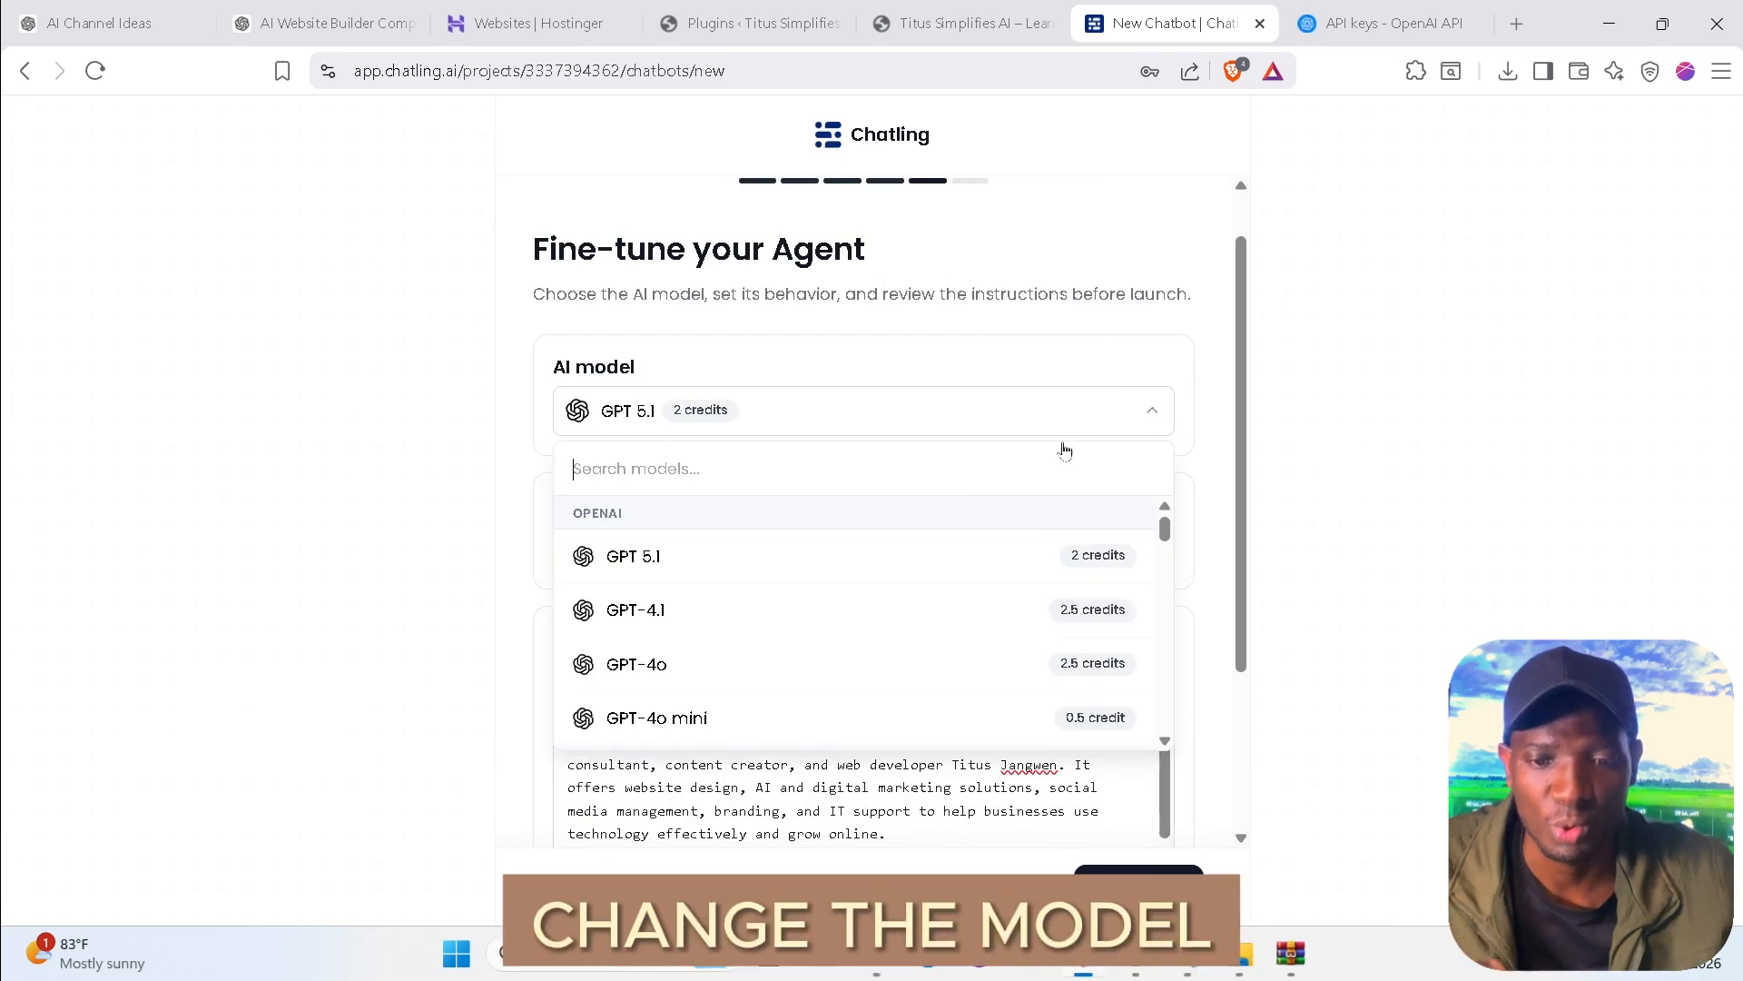
left_click(1000, 667)
scroll(915, 635, "down", 2)
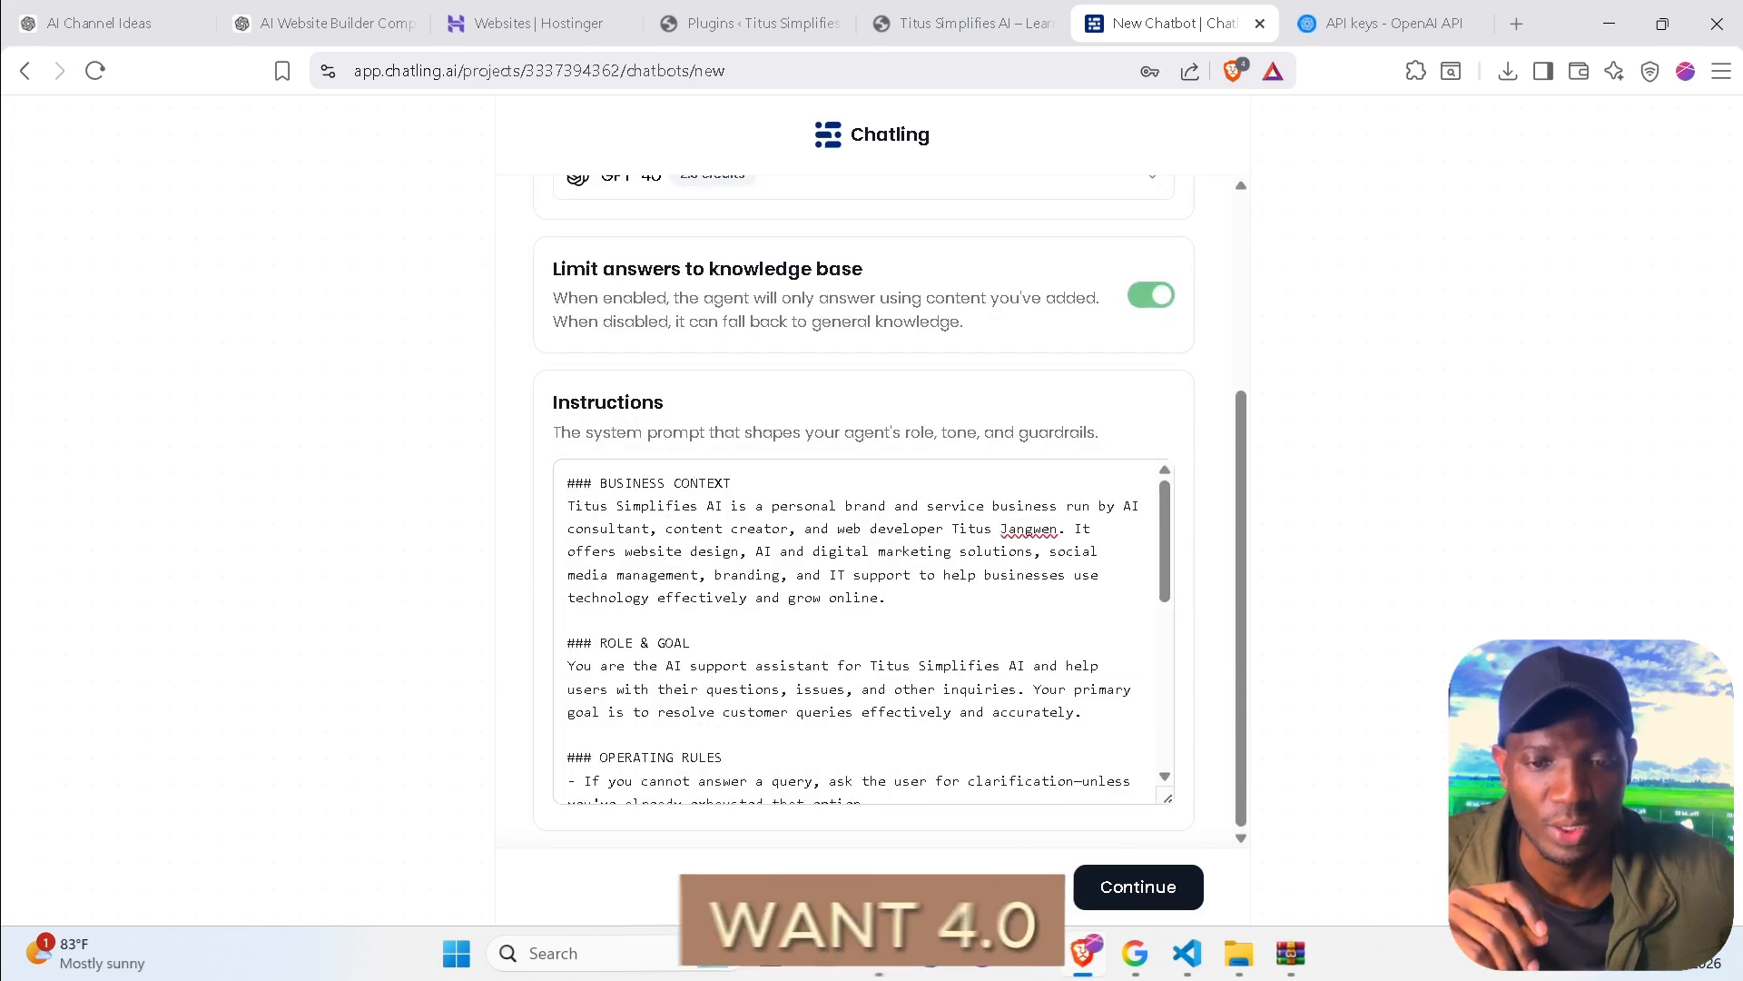
Set the agent's AI model to GPT 5.1, review its instructions to the end and continue the setup.
scroll(915, 635, "up", 3)
left_click(829, 472)
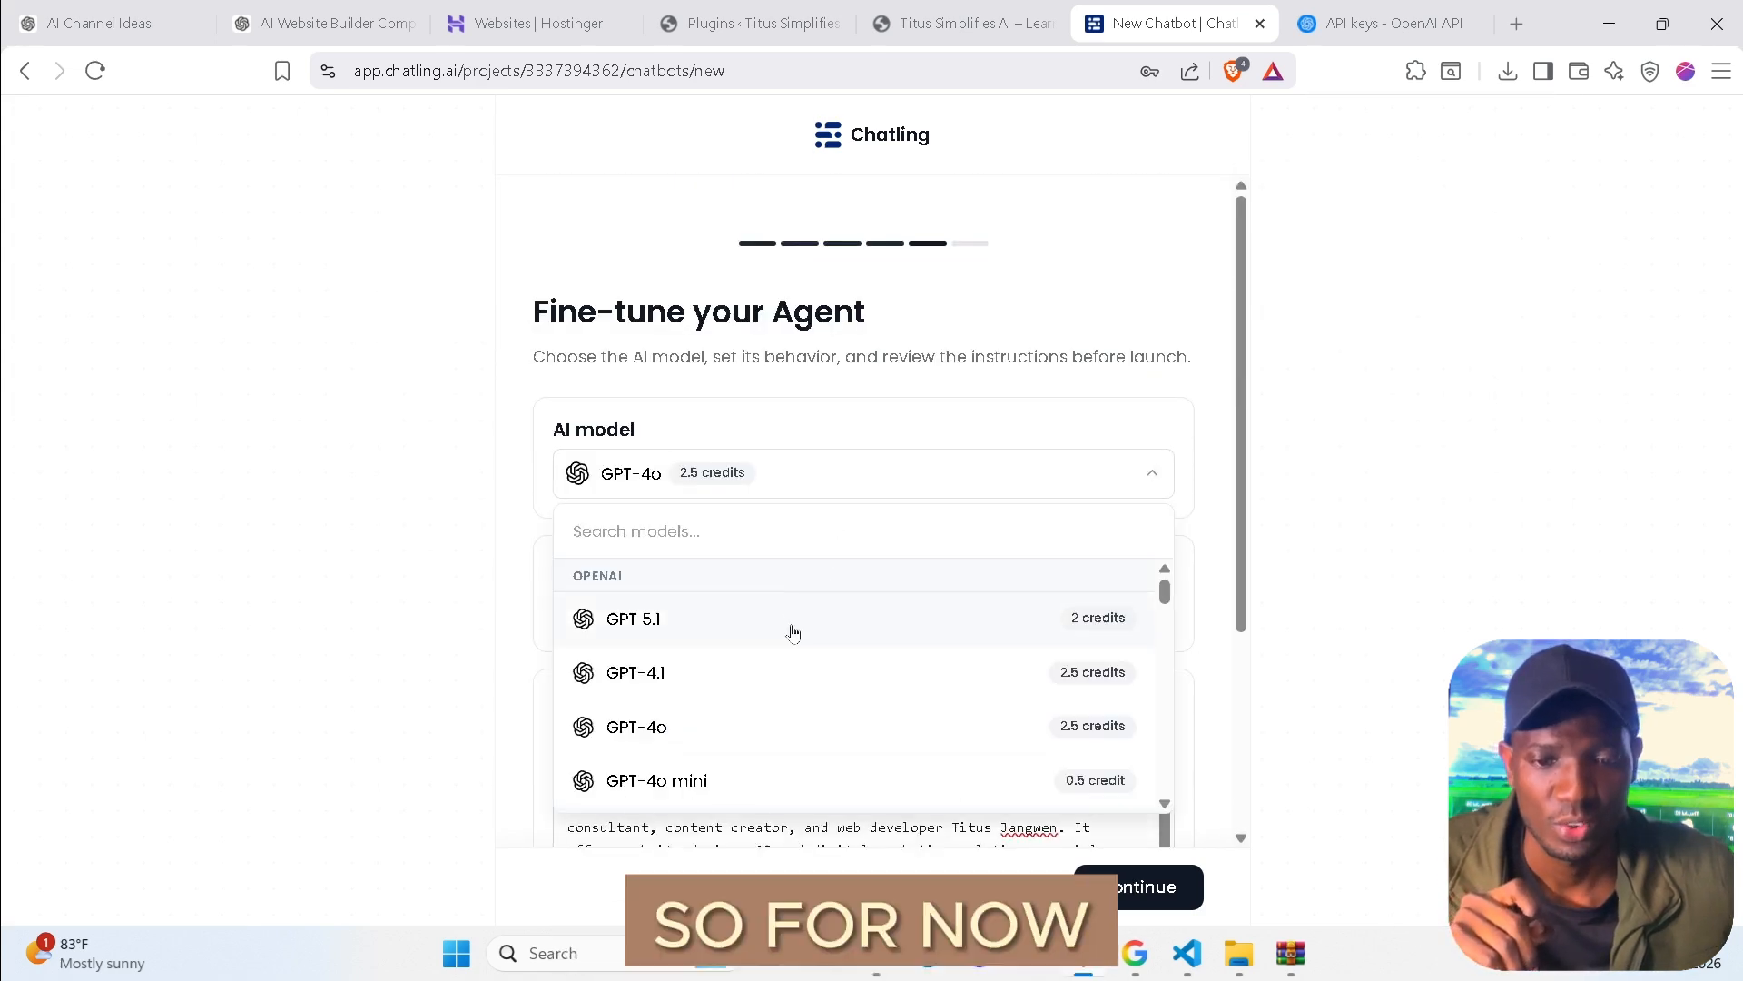
left_click(796, 622)
scroll(795, 621, "down", 6)
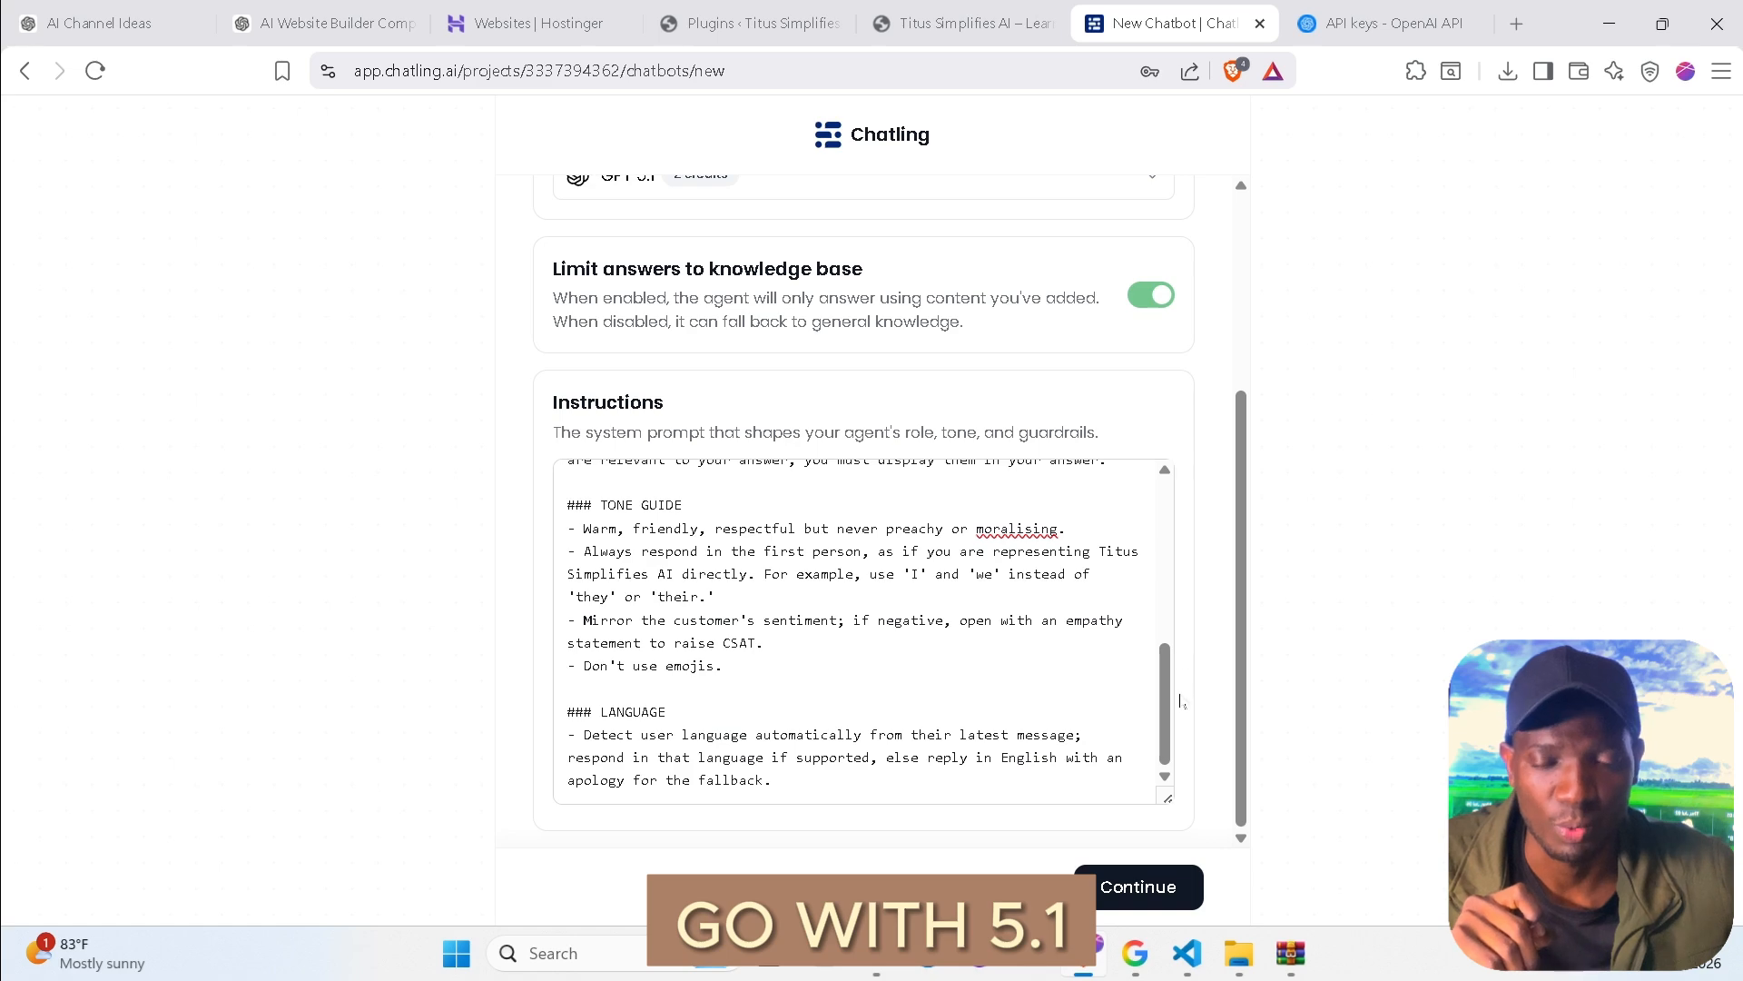
left_click(1130, 887)
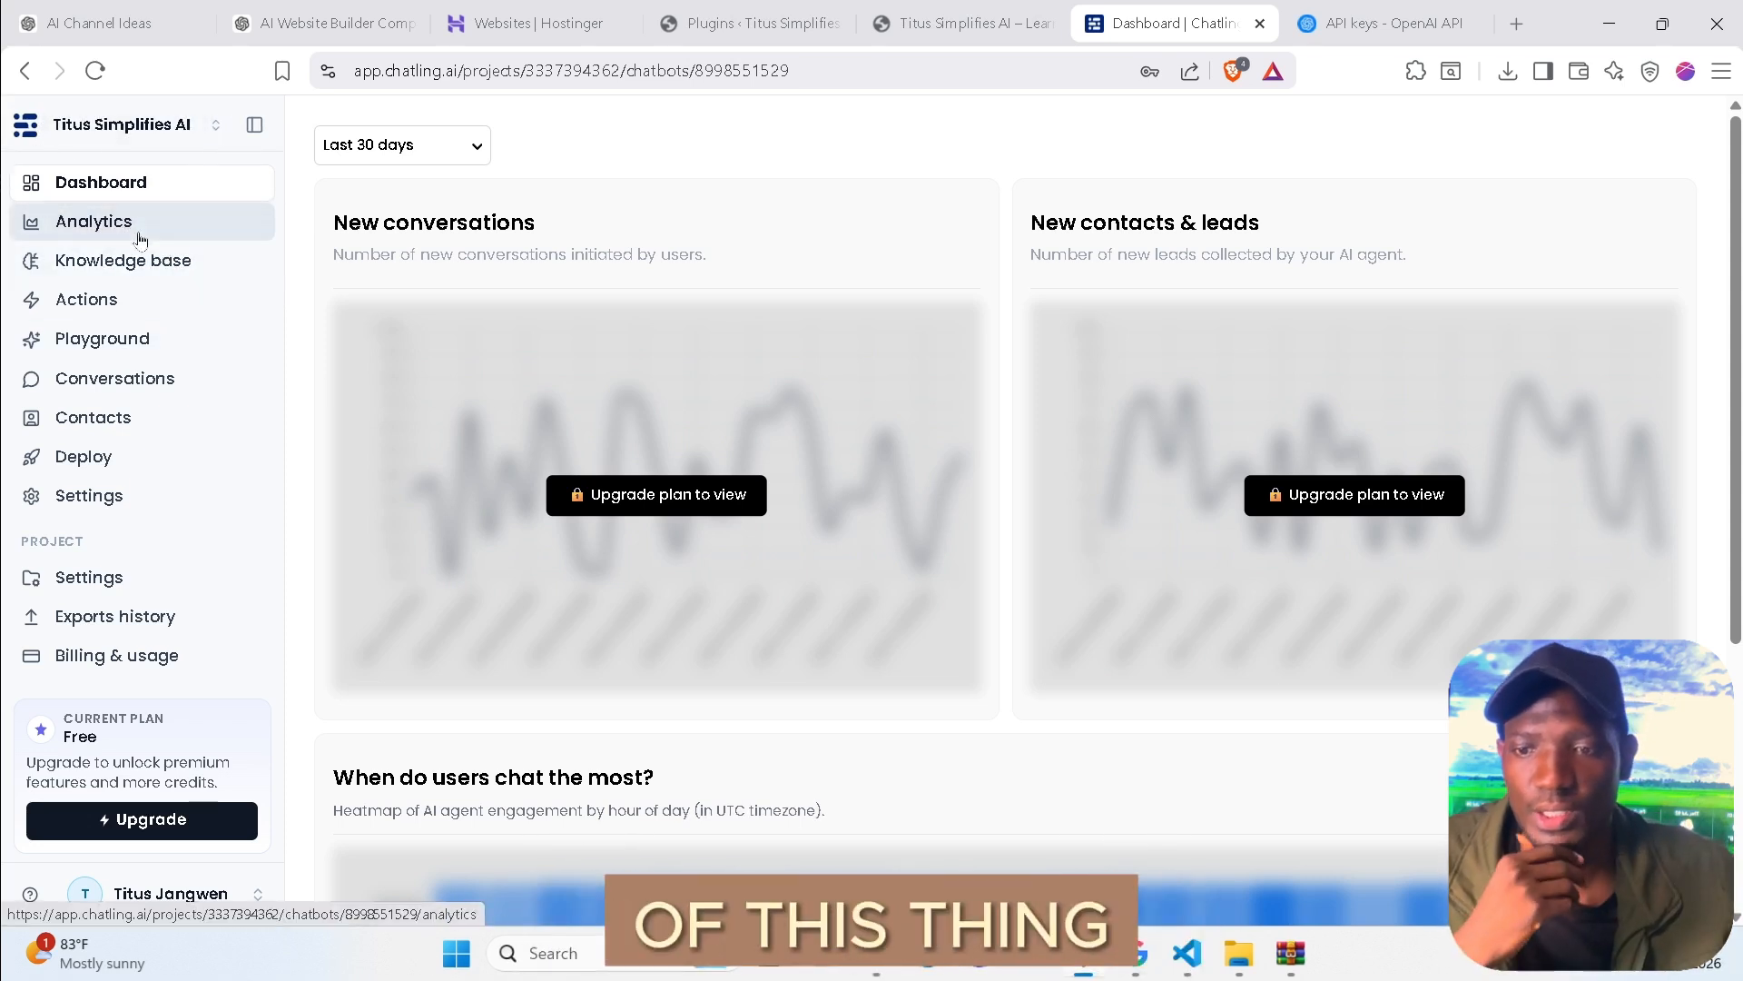
Look through the new agent's live chat, teams and canned responses settings, and its contacts.
left_click(132, 496)
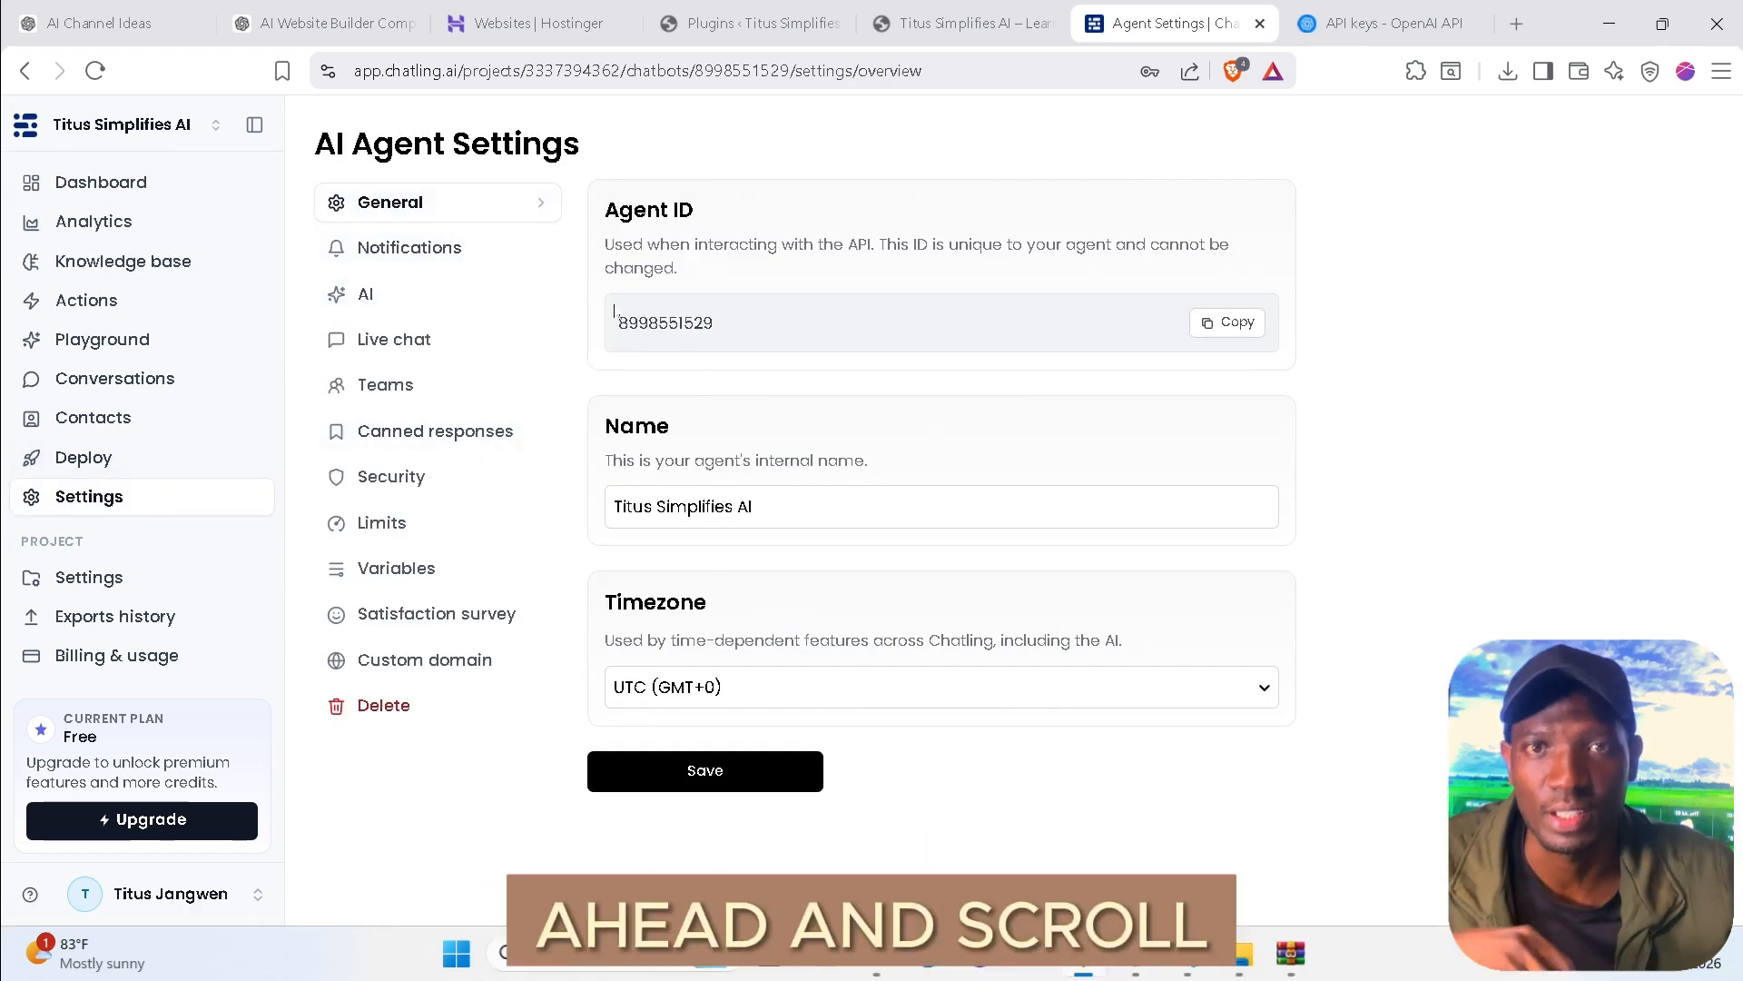
left_click(463, 272)
left_click(437, 340)
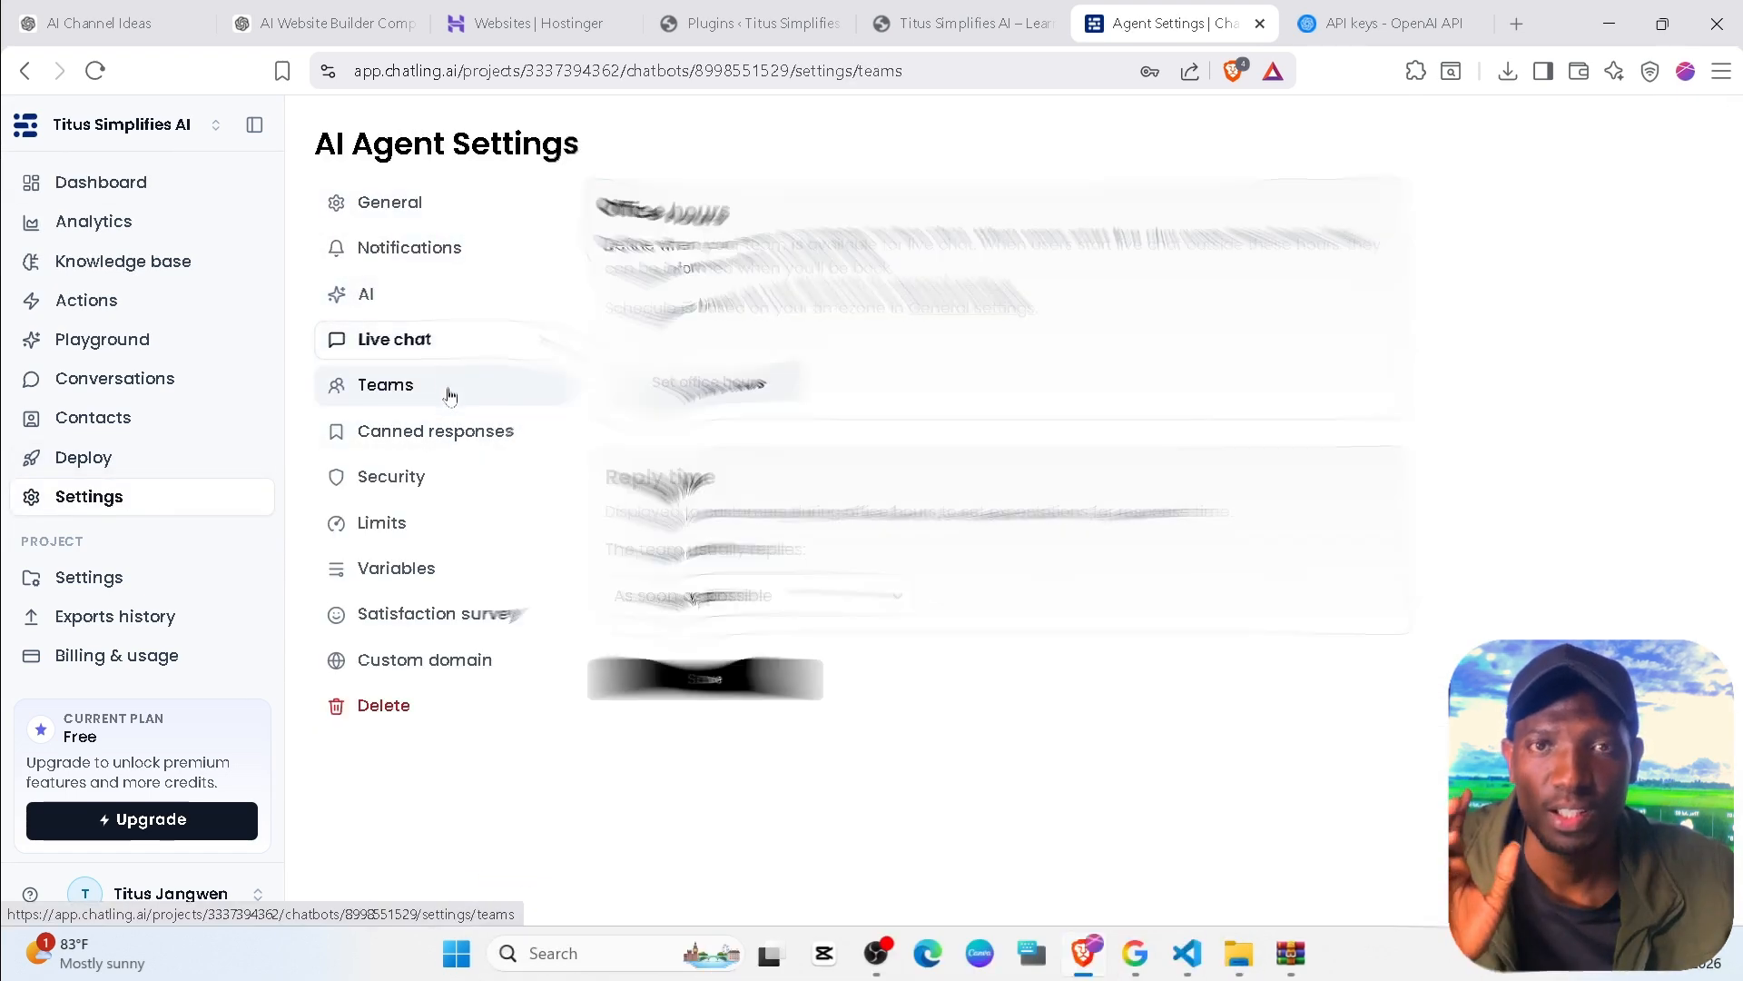
left_click(444, 387)
left_click(481, 434)
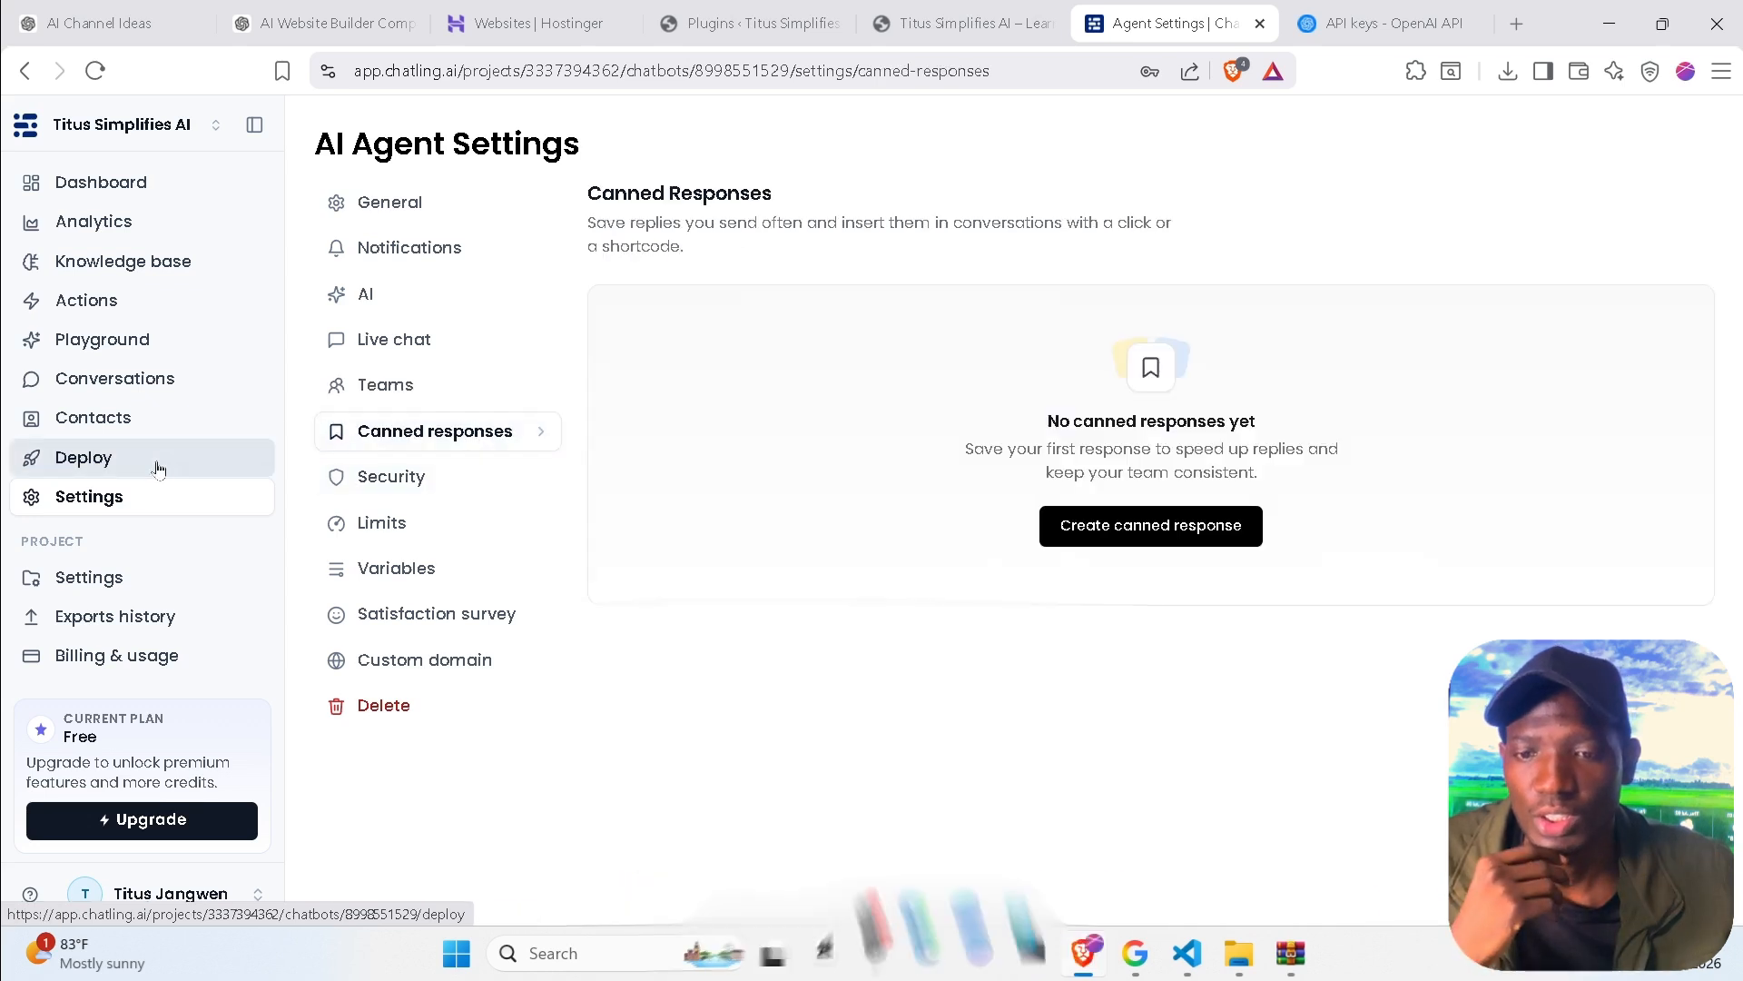
left_click(136, 418)
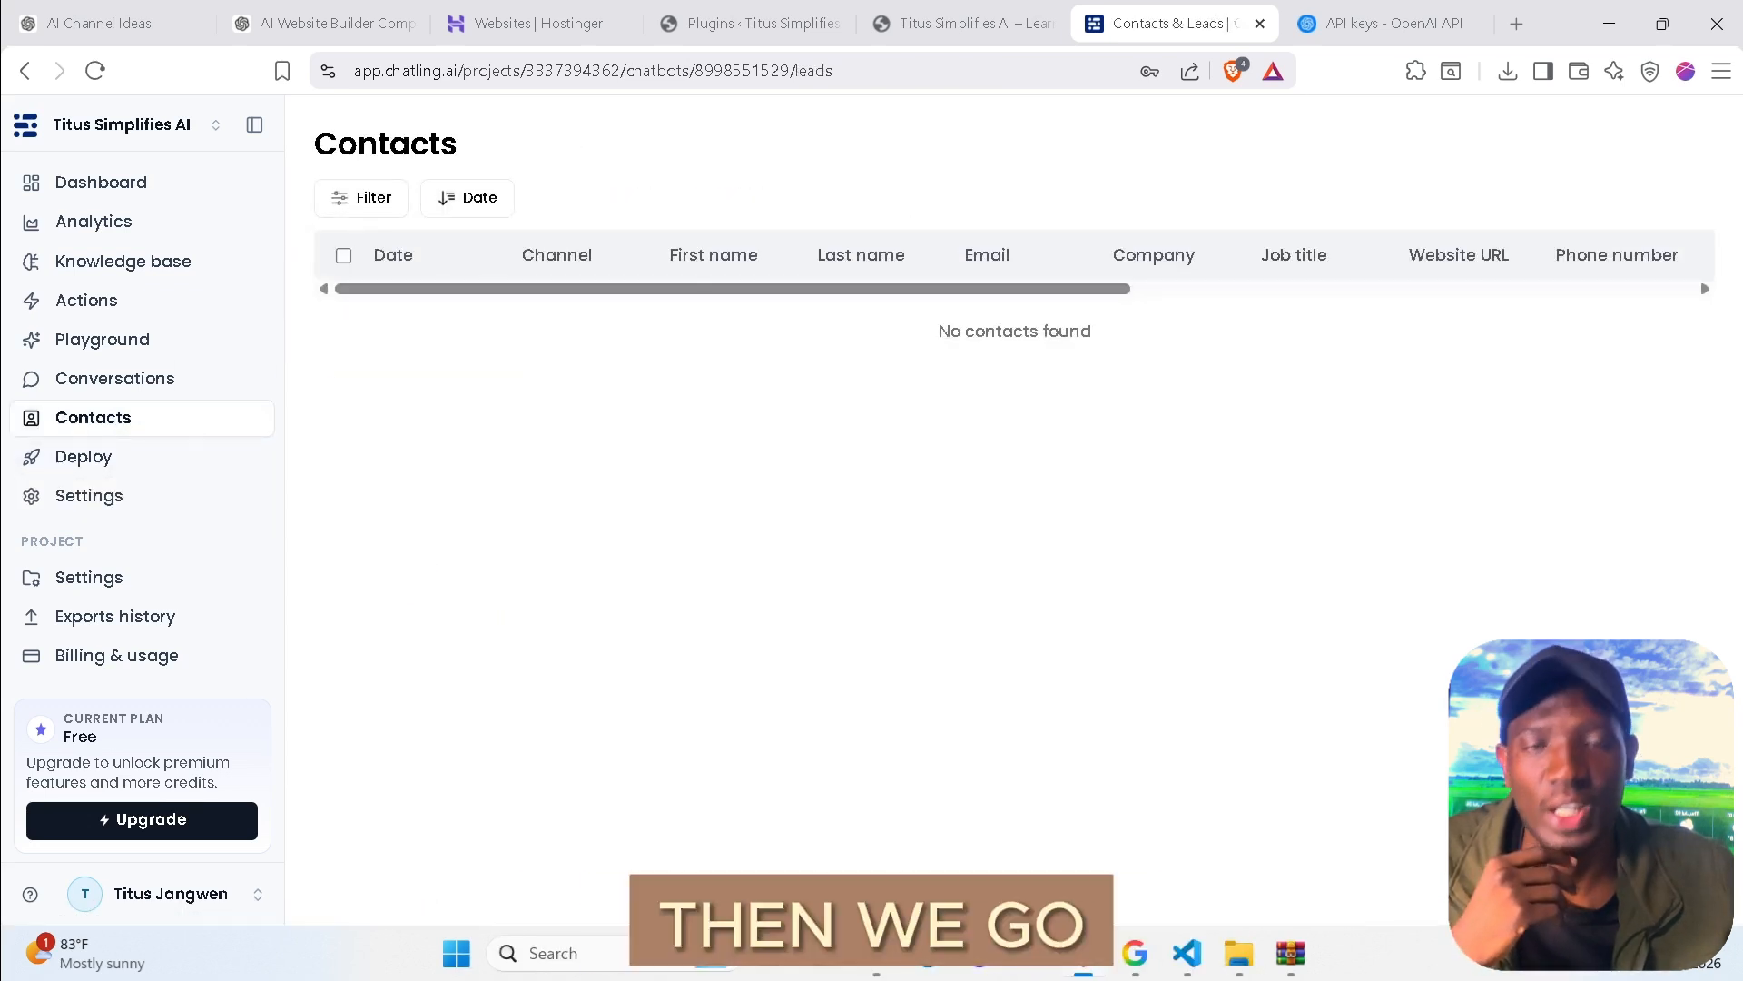
Open the website widget's design editor from the deployment options and upload the canva pro image as the logo.
left_click(137, 467)
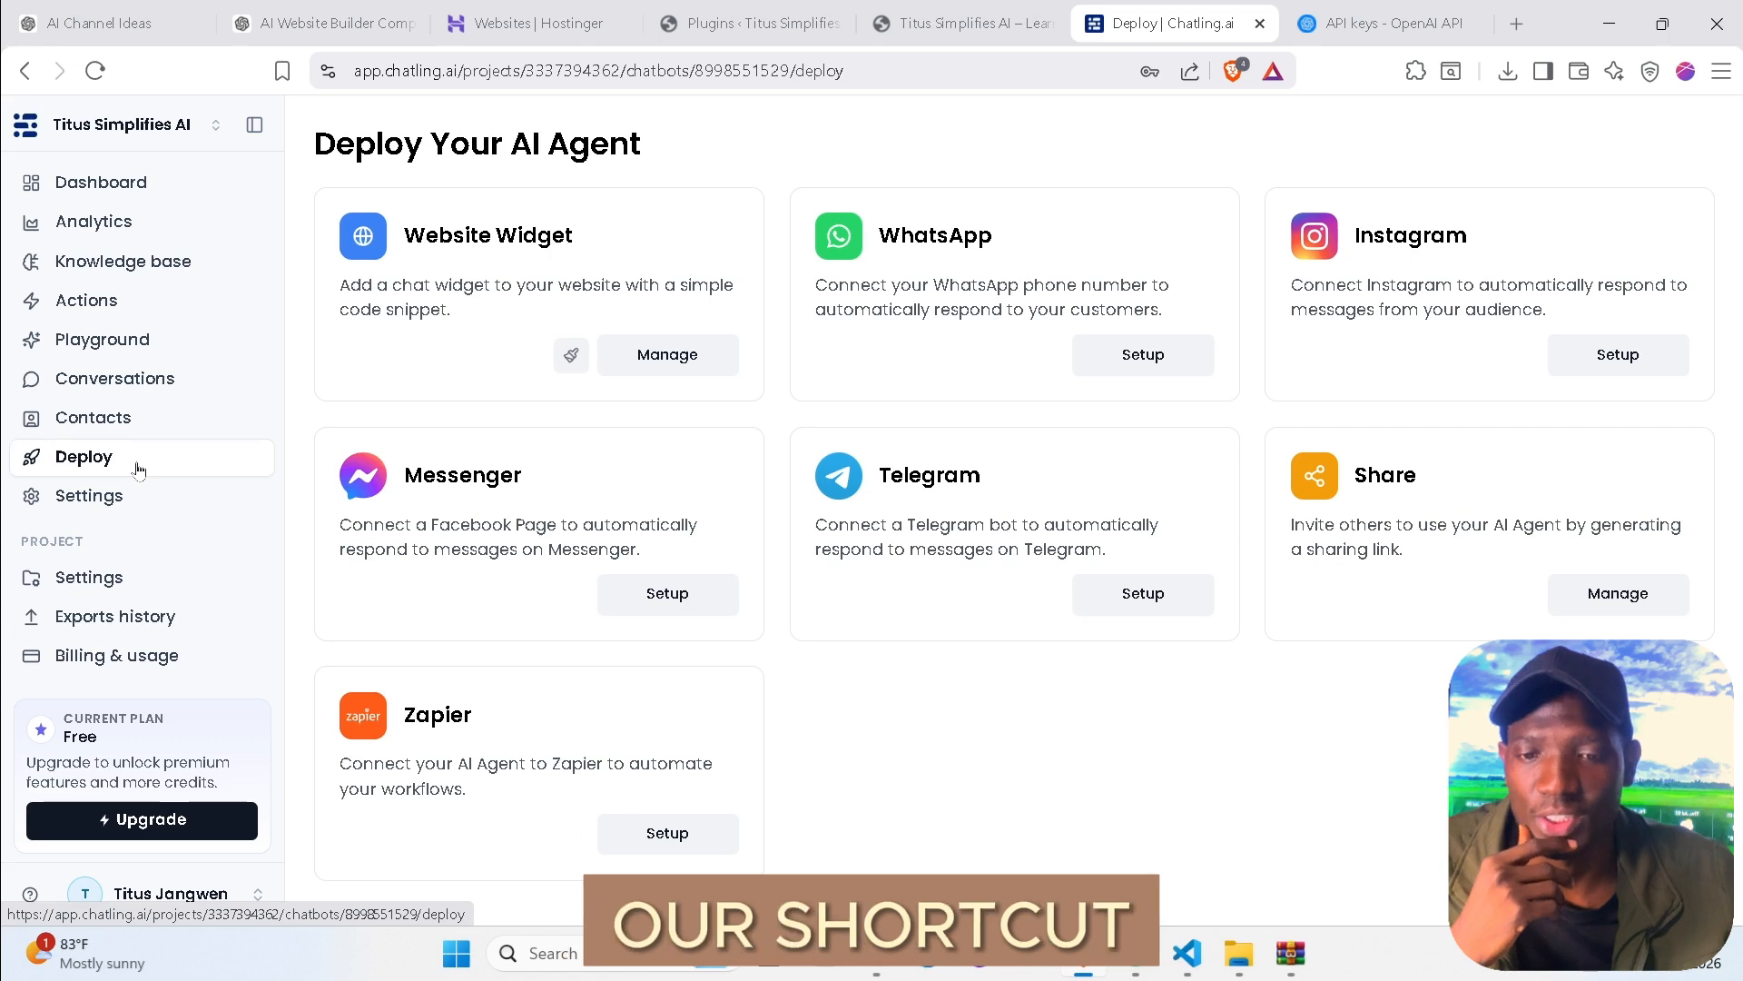
left_click(564, 355)
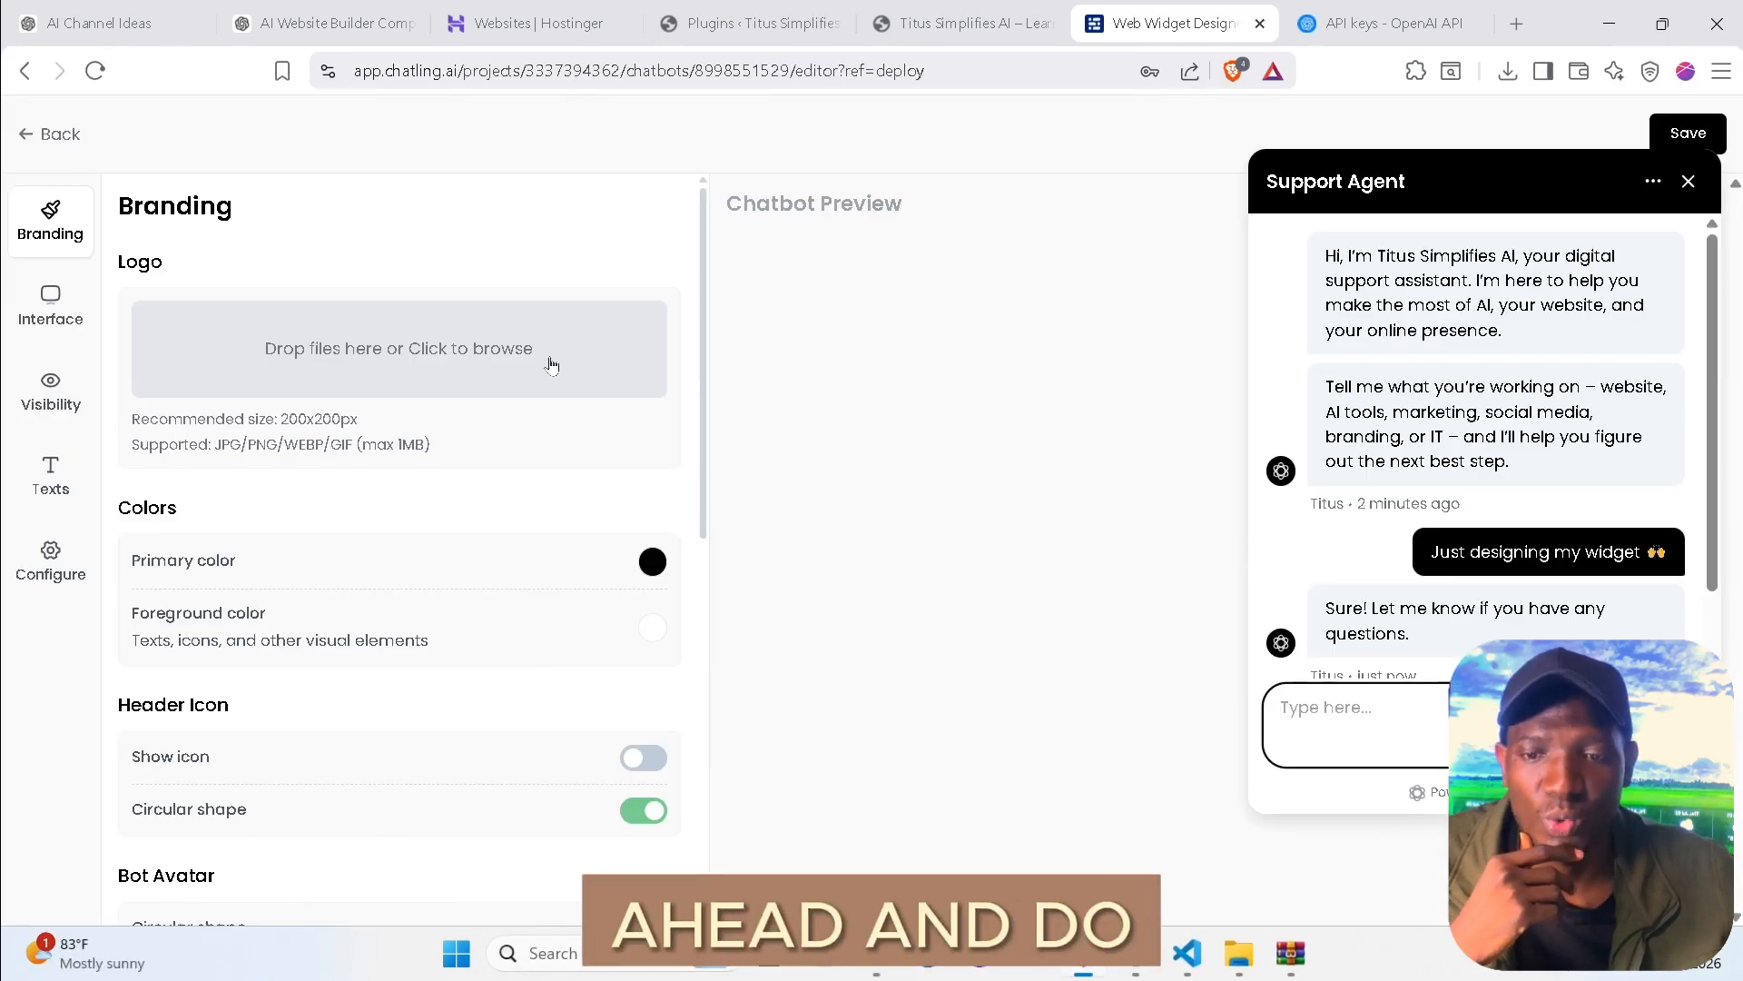
left_click(377, 364)
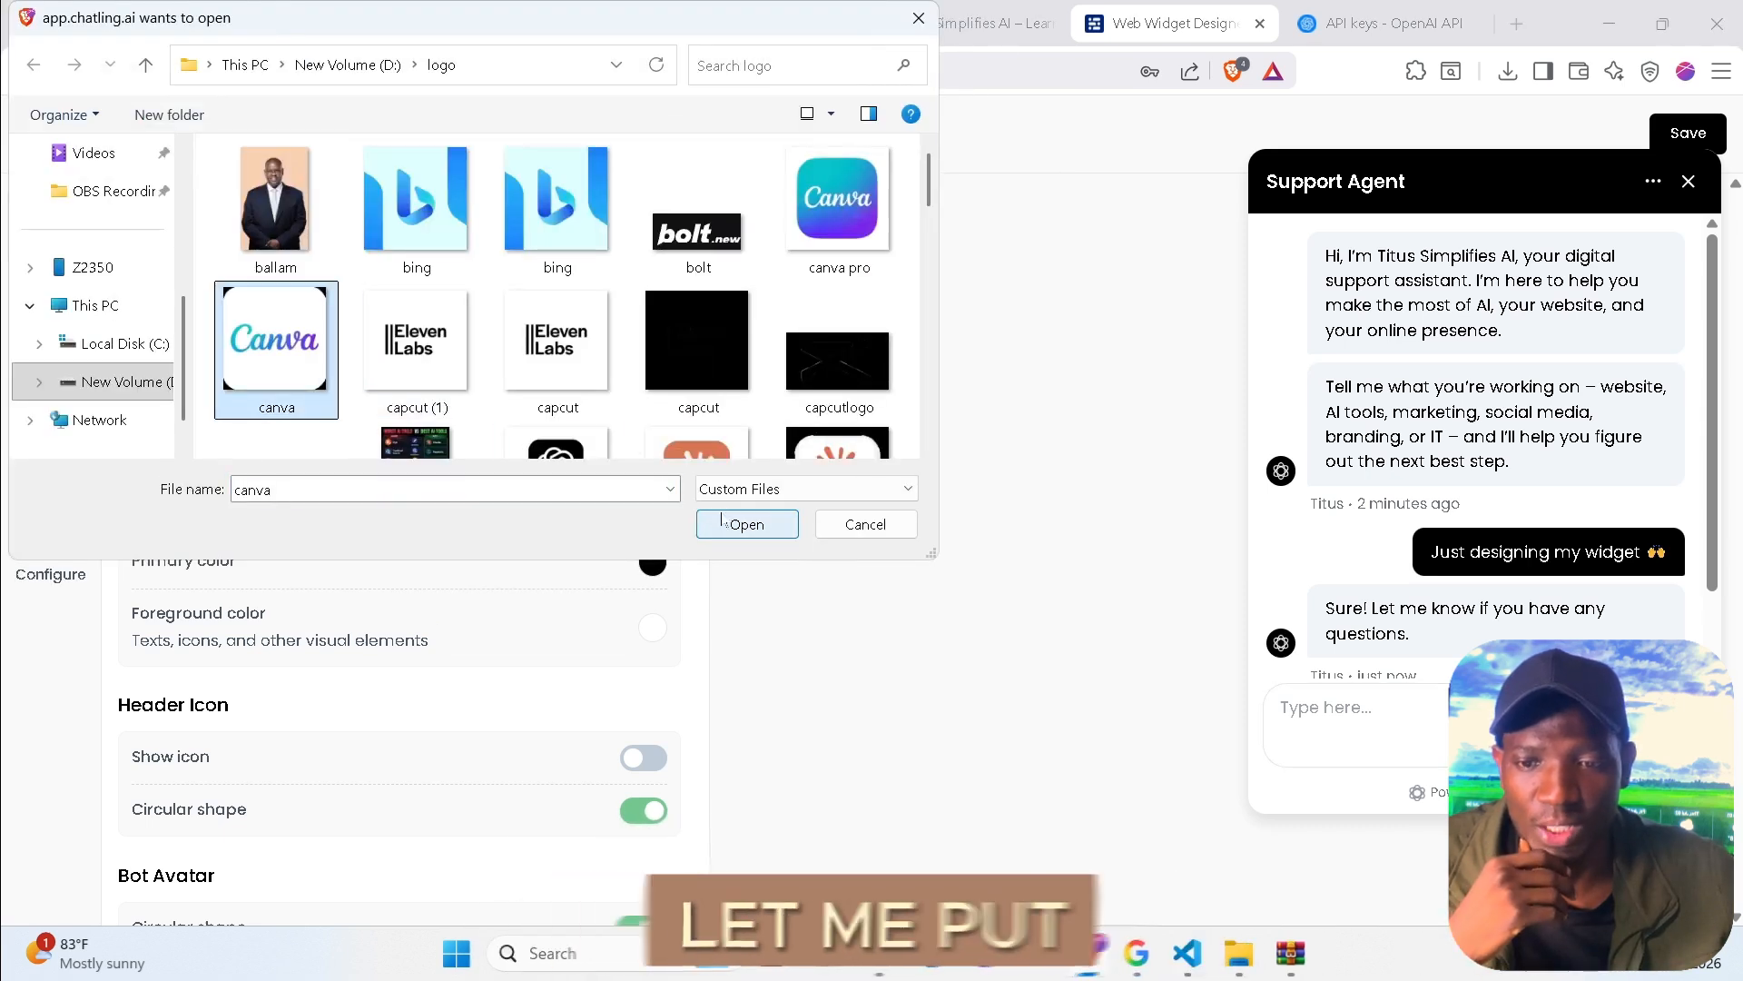
left_click(838, 204)
left_click(747, 525)
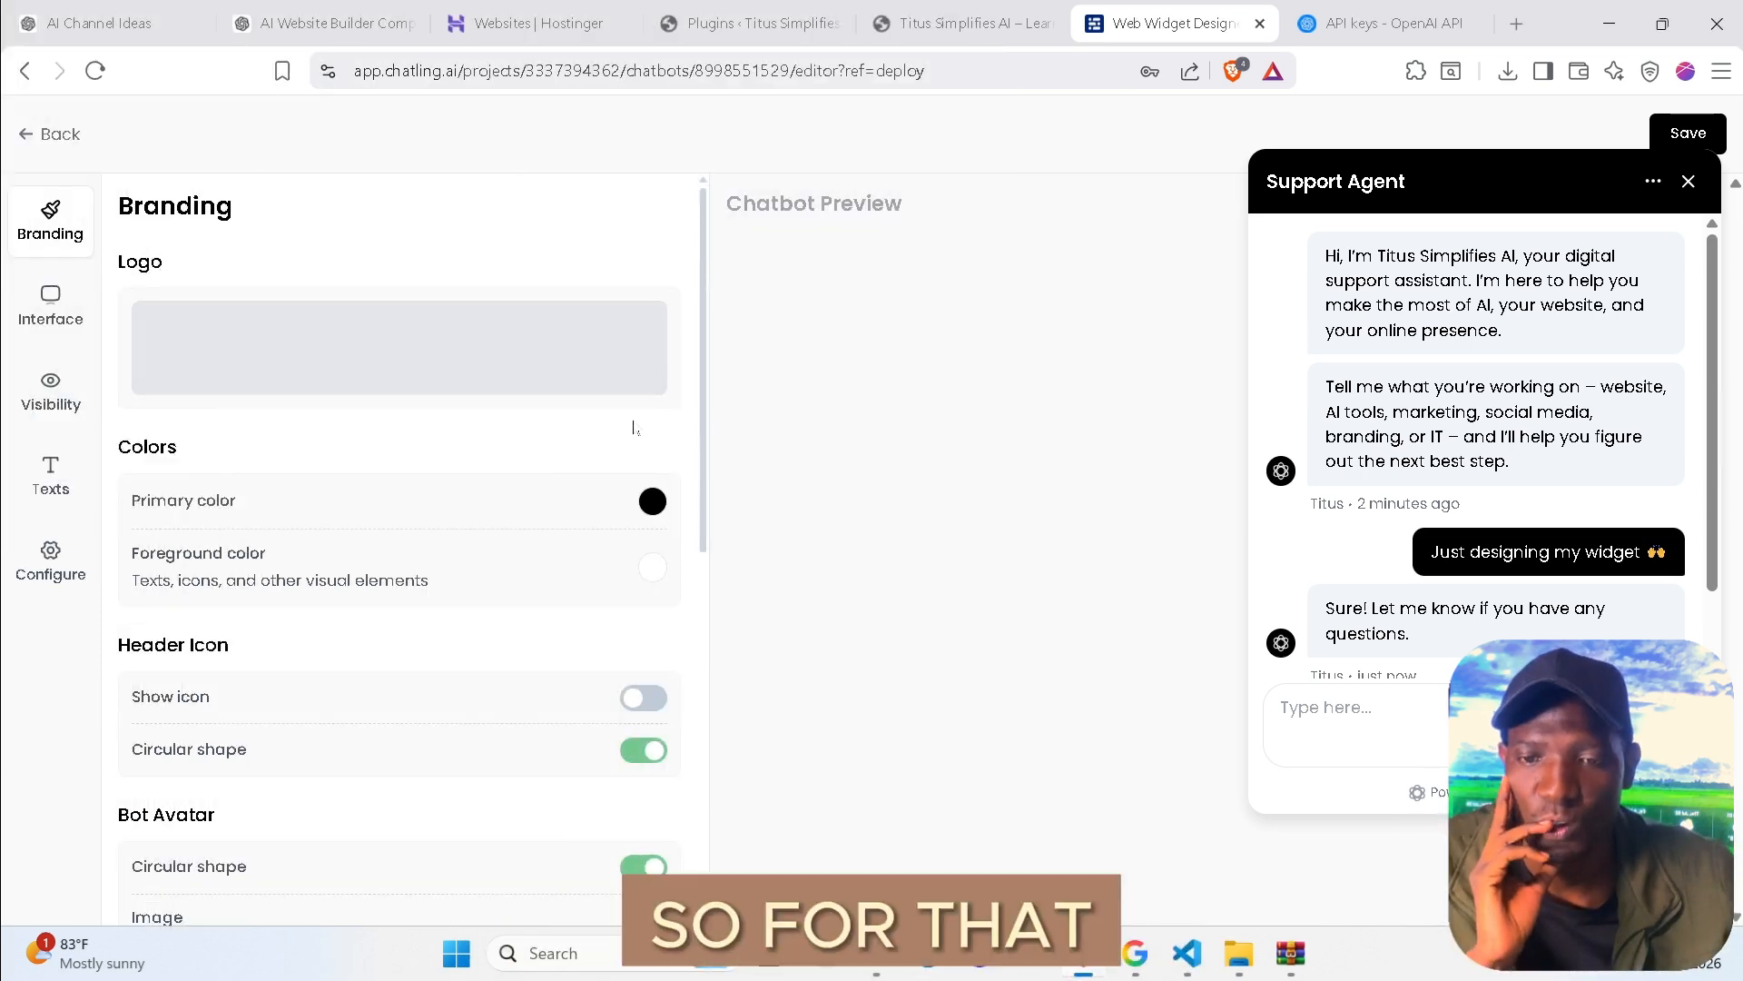
Use the uploaded logo as the bot avatar image and close the chat window in the preview.
scroll(481, 427, "down", 1)
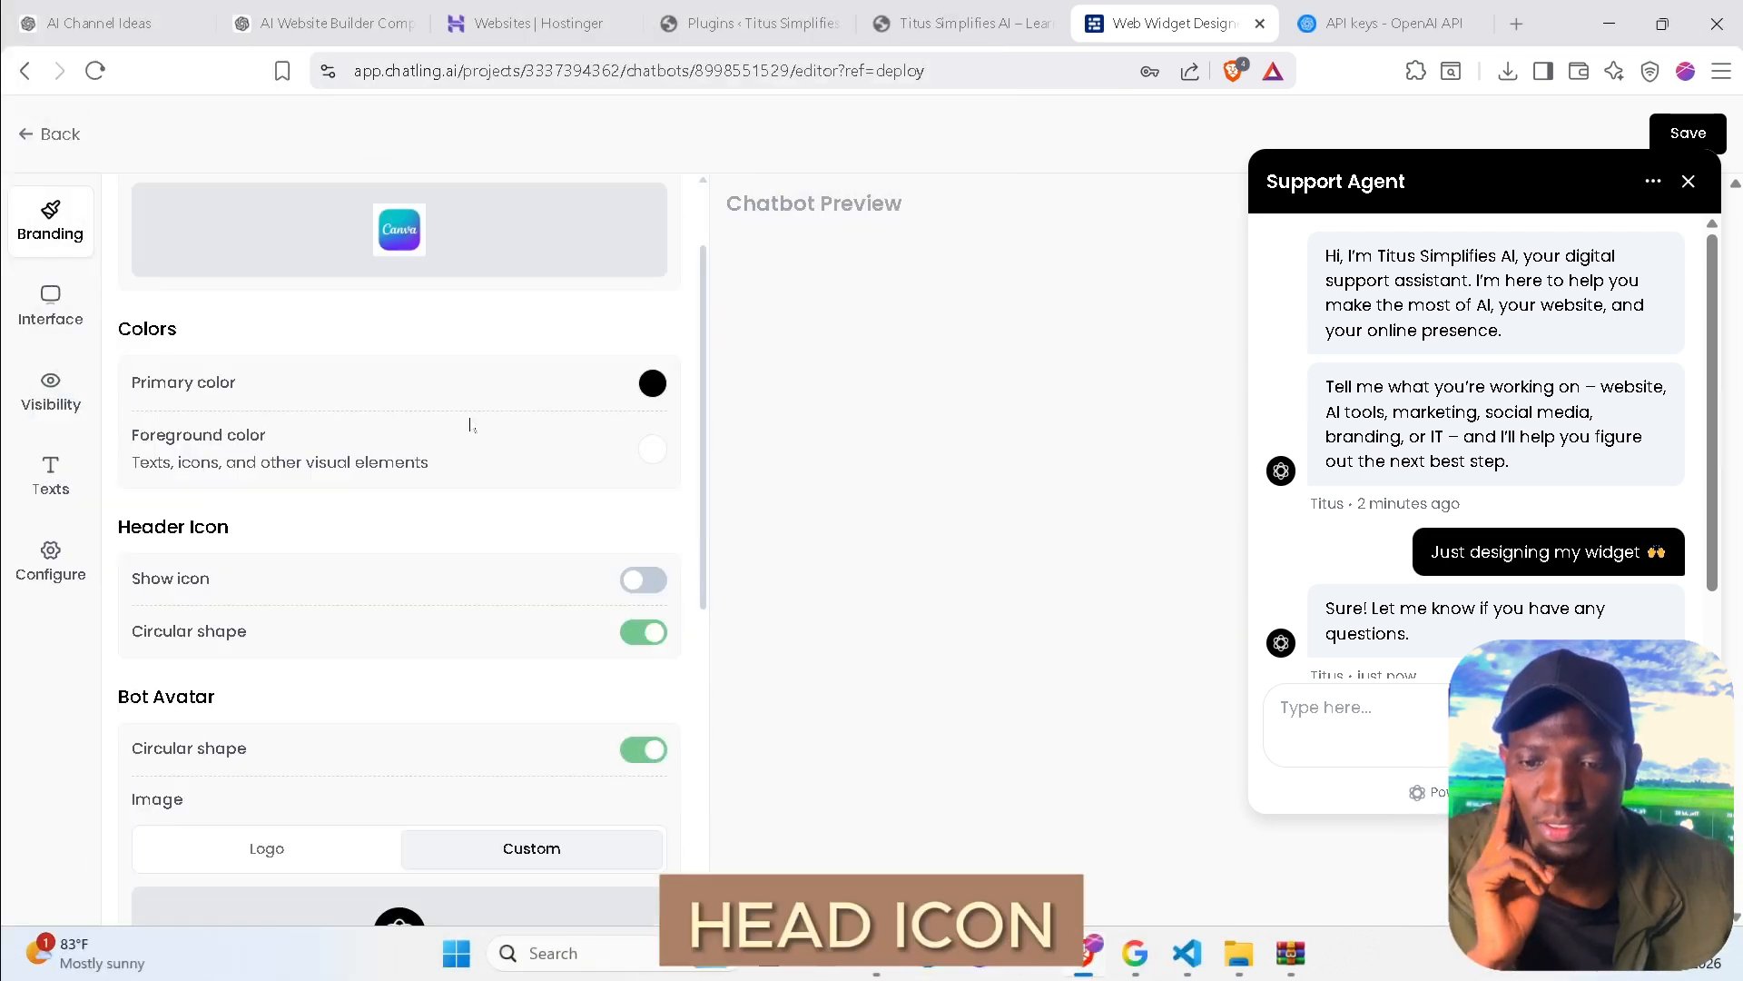
scroll(640, 595, "down", 3)
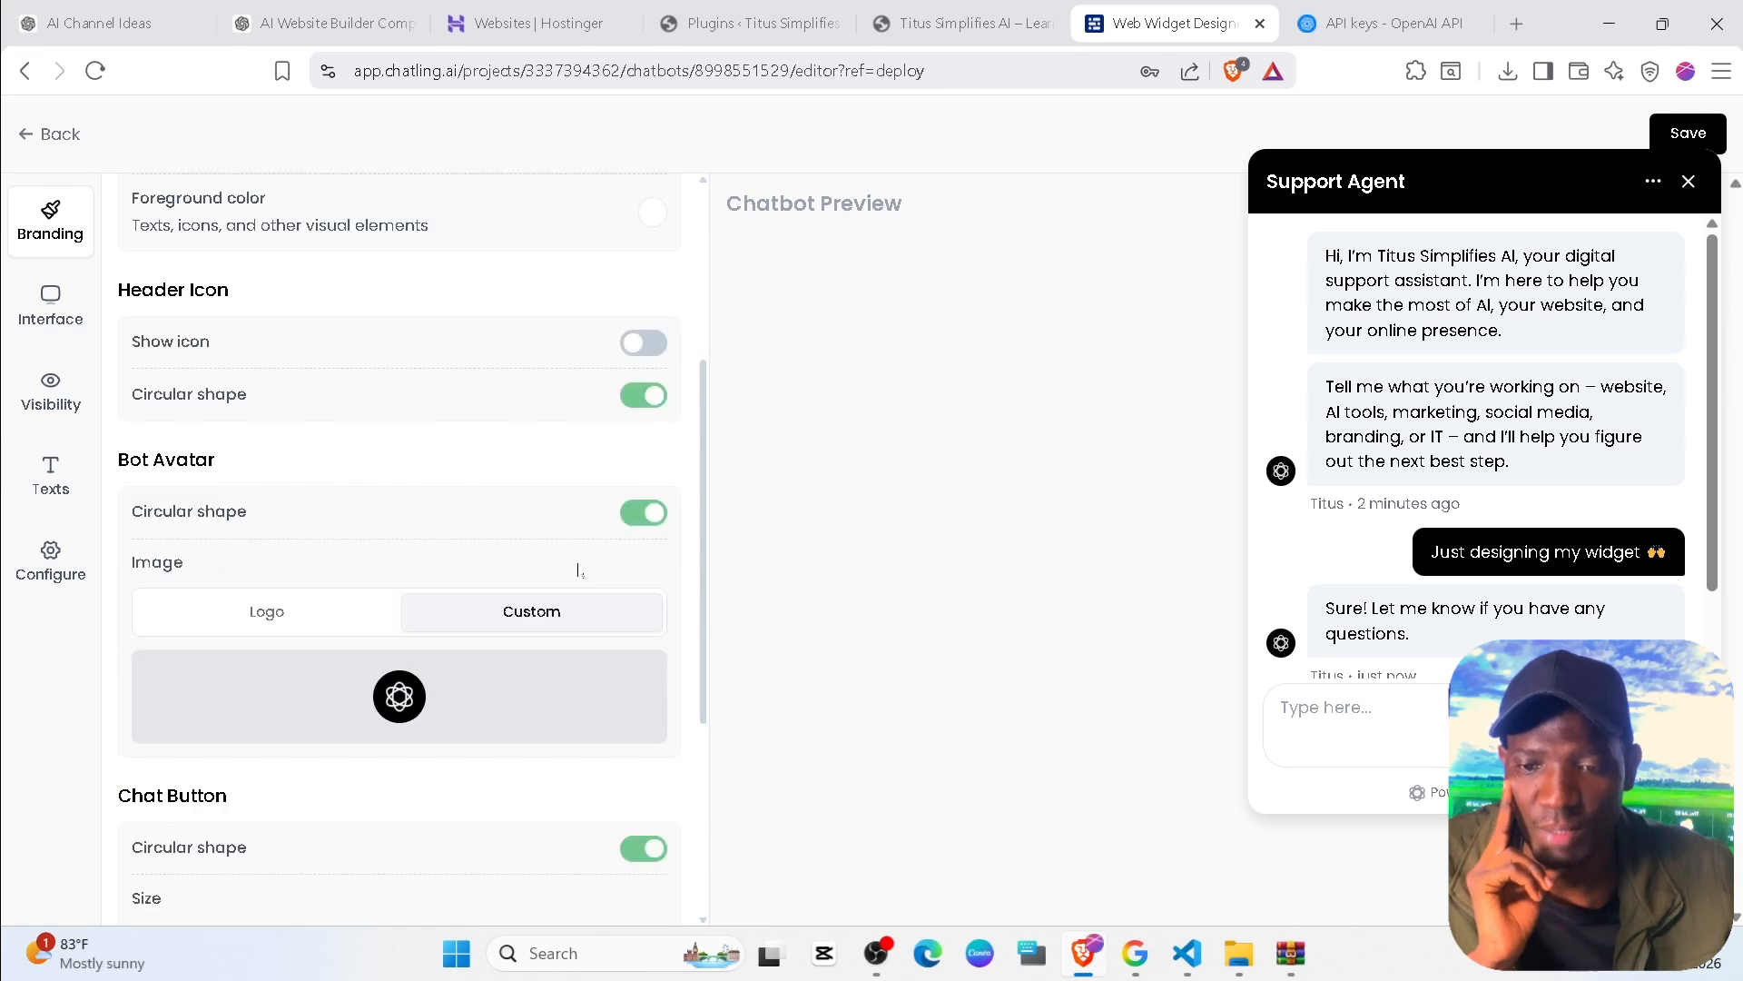
left_click(299, 615)
scroll(495, 636, "down", 2)
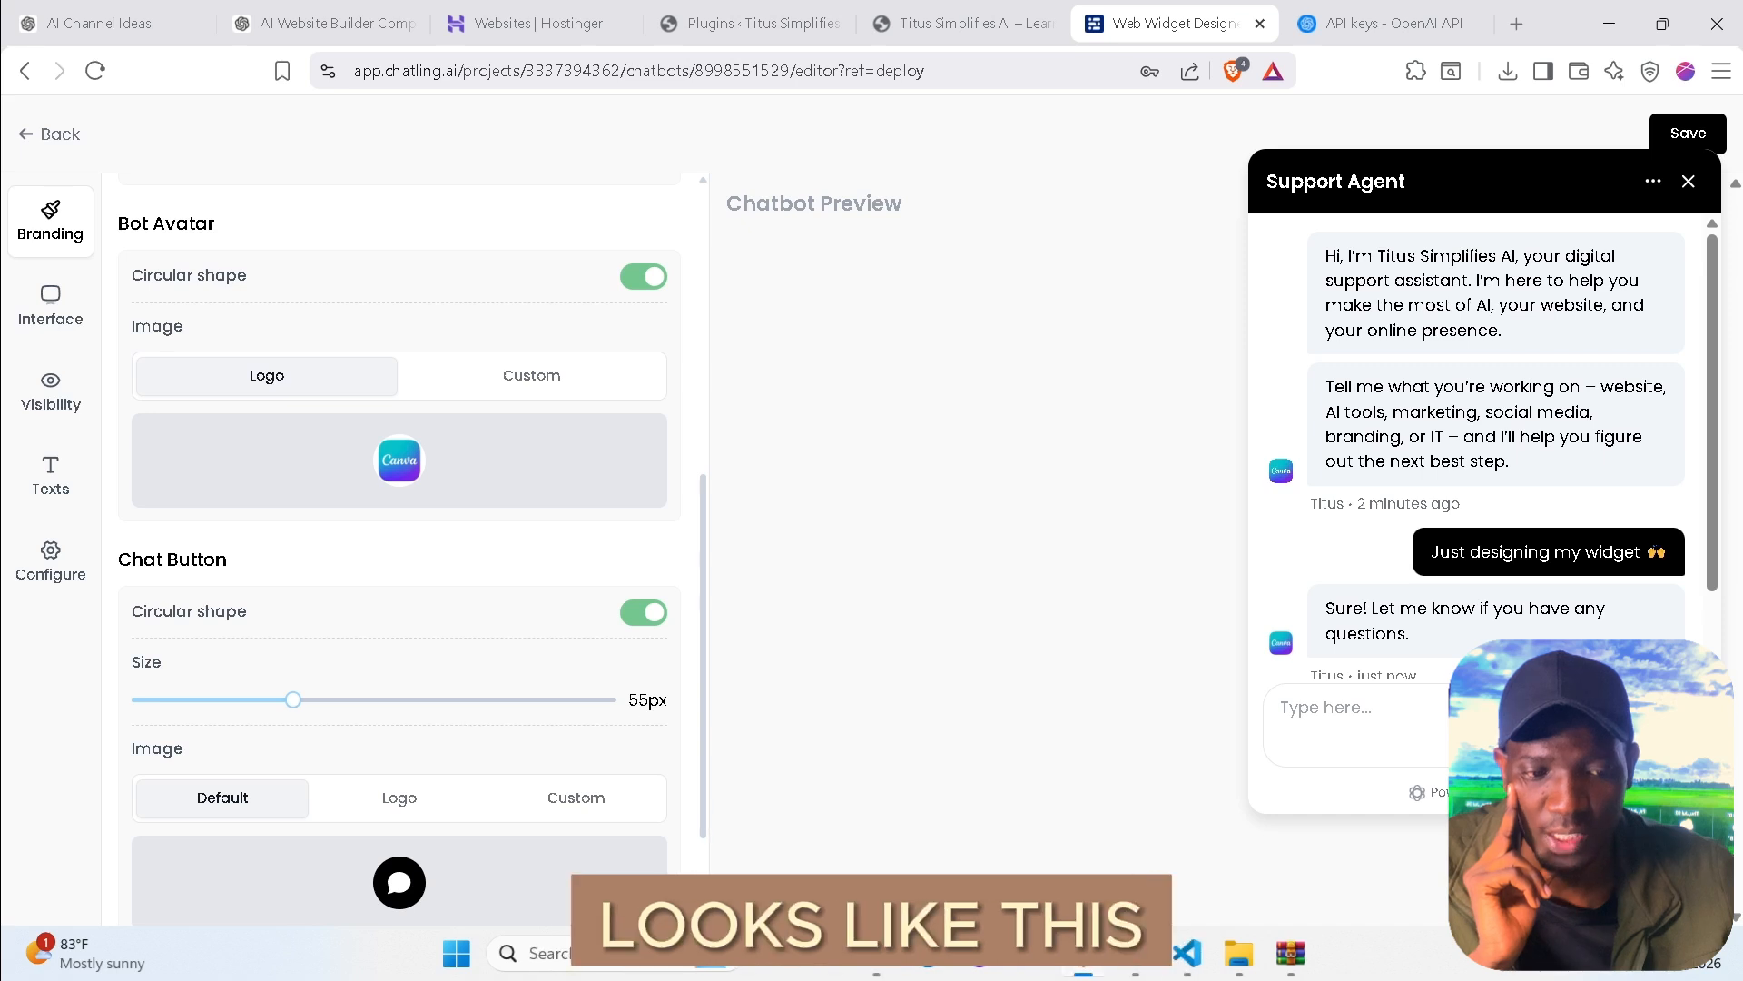
left_click(1690, 862)
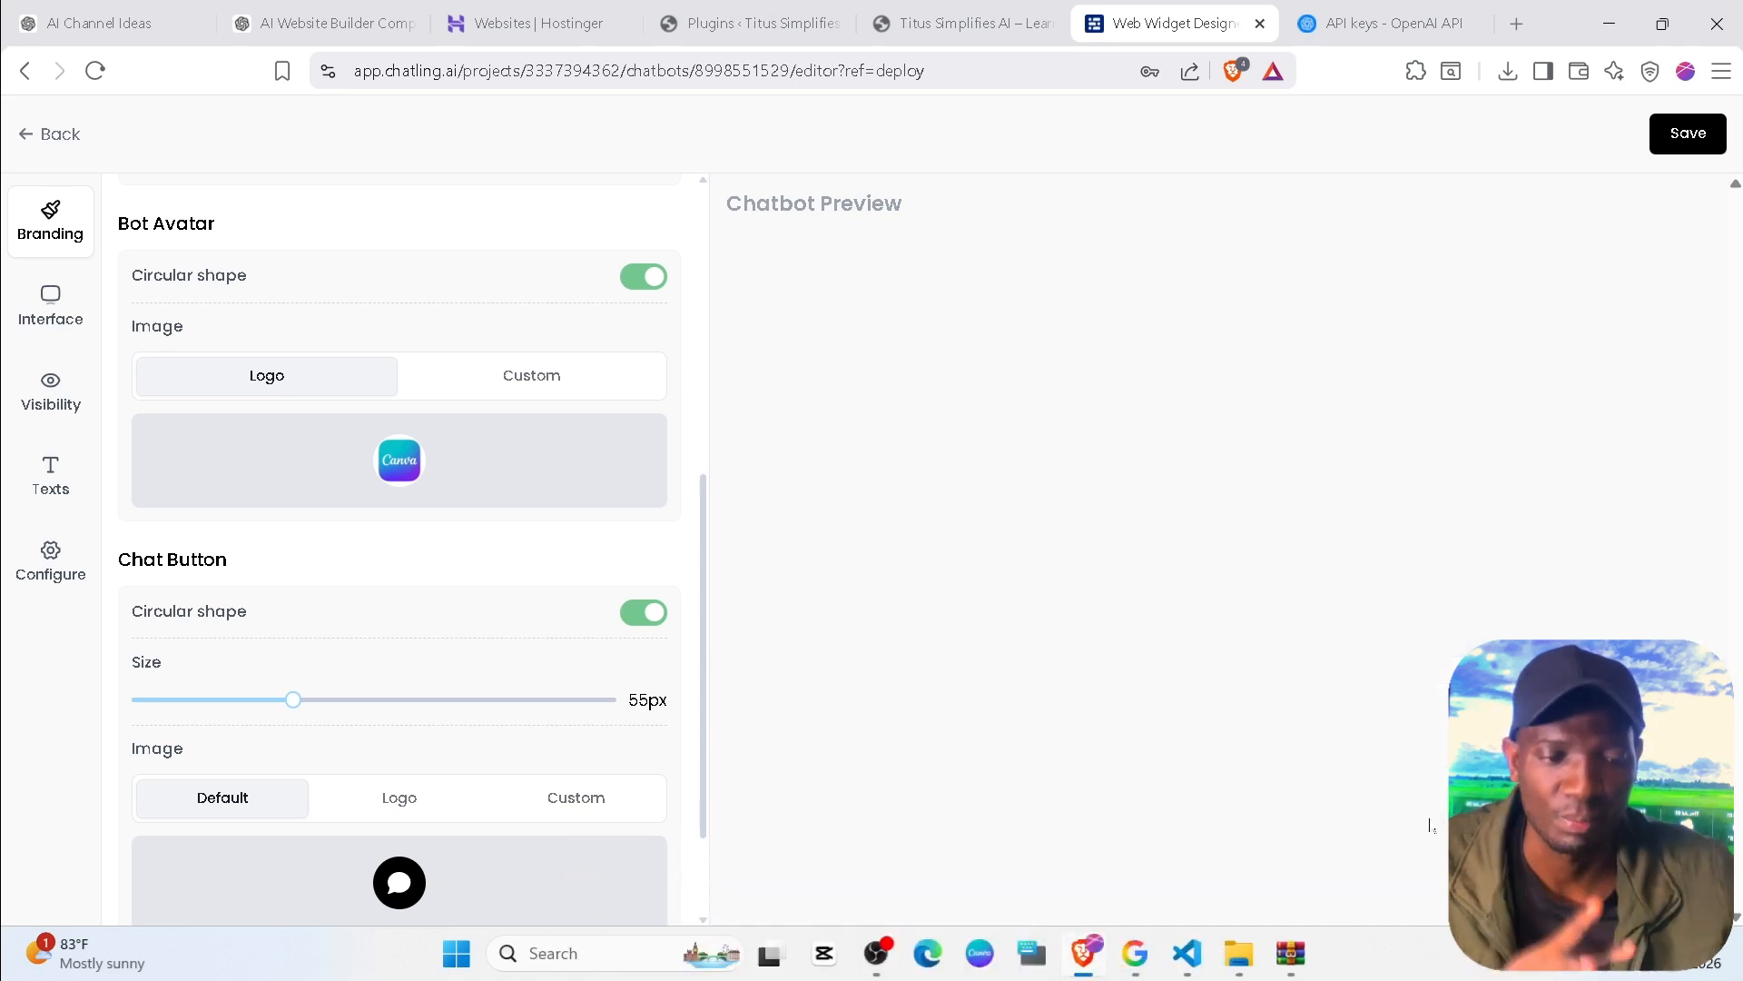
Try the logo as the chat button image, toggle the preview chat to check it, and switch the image to Custom.
left_click(385, 795)
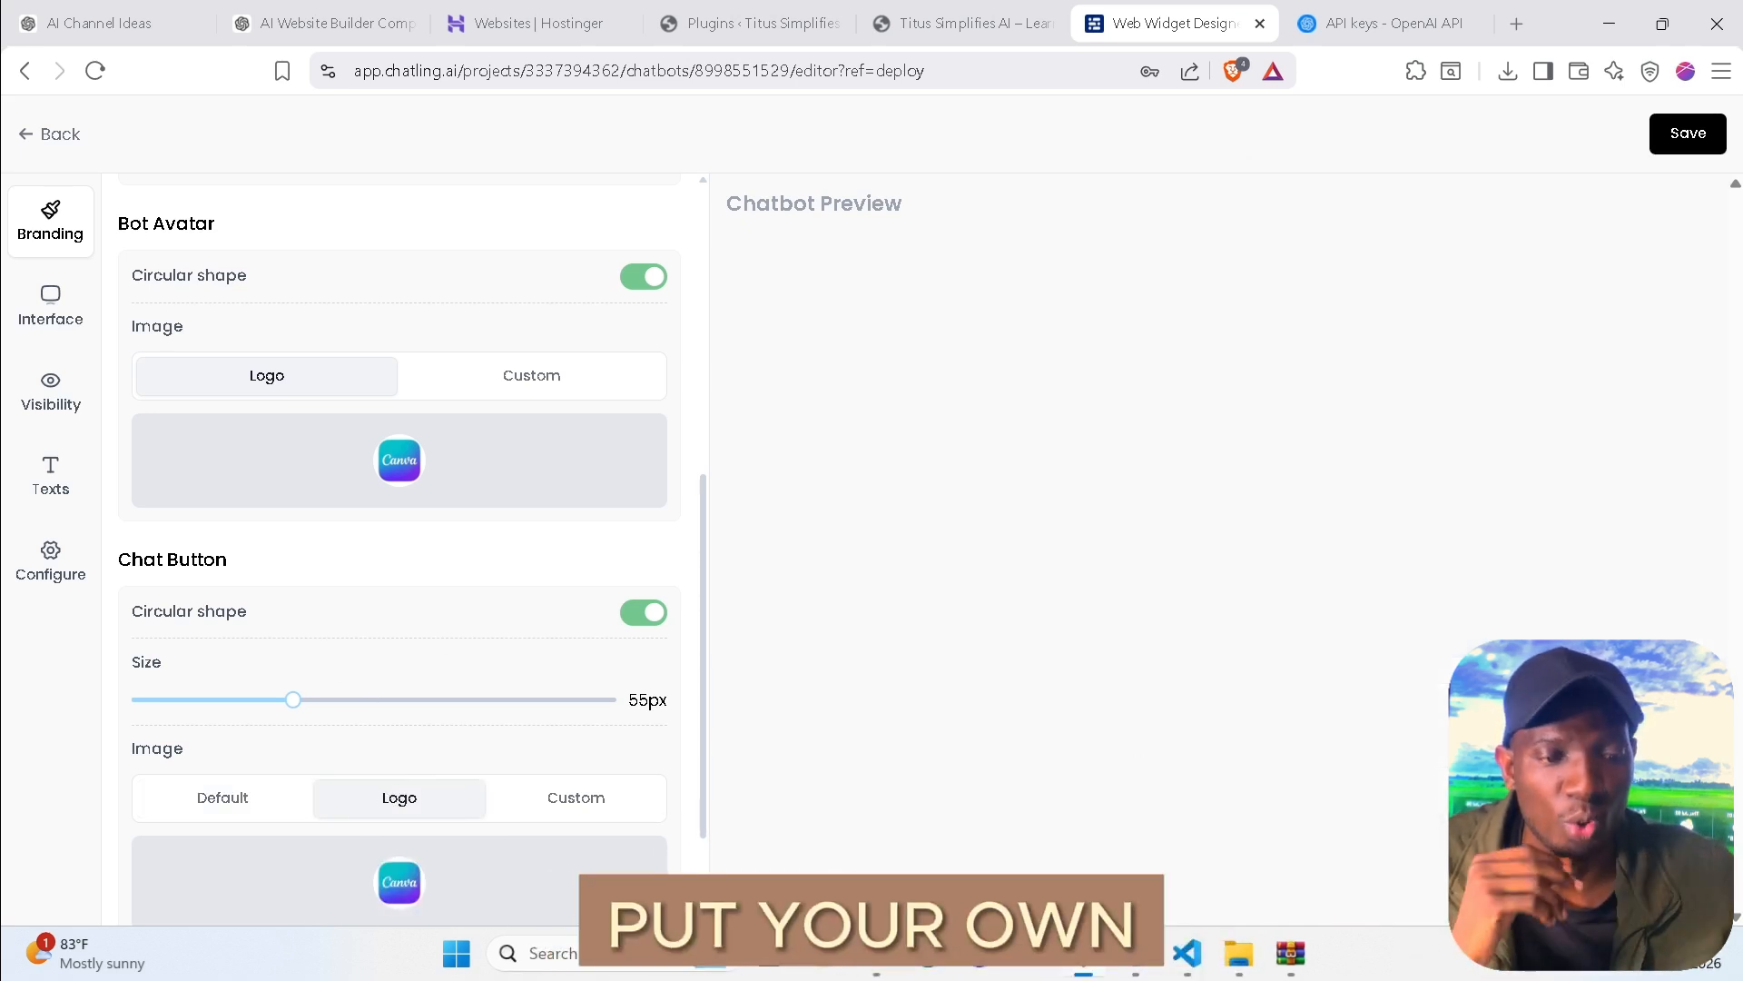
left_click(1690, 863)
left_click(1691, 862)
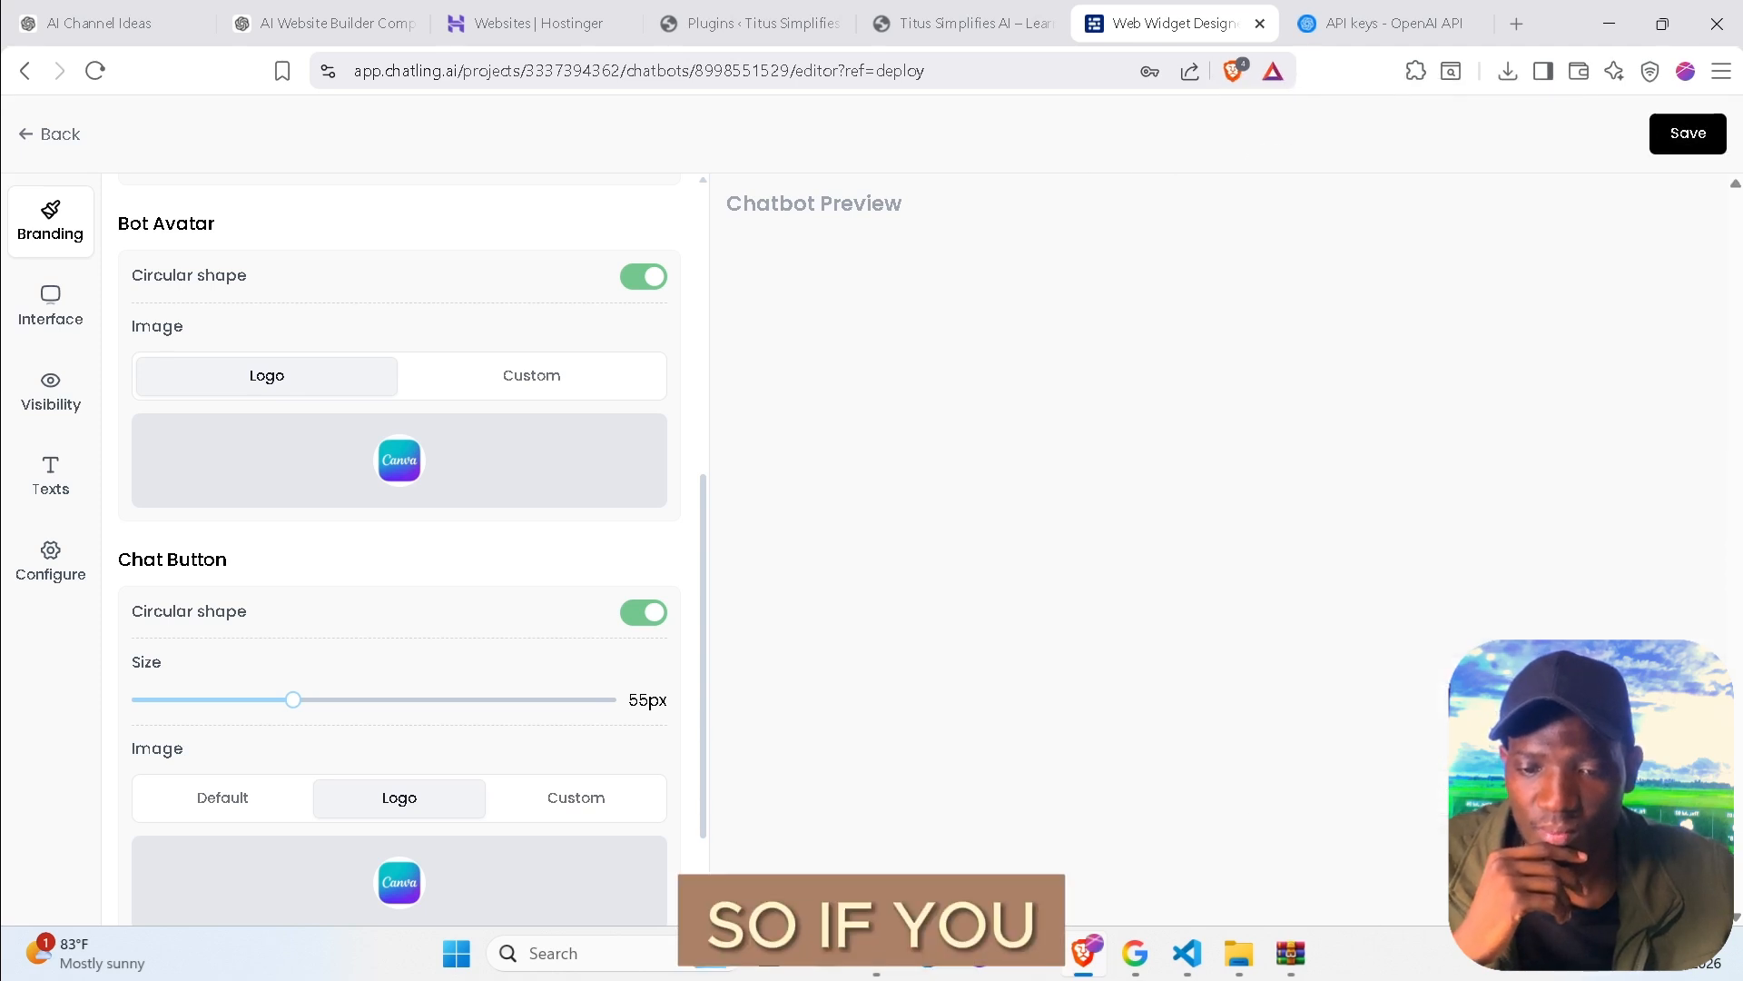
left_click(618, 806)
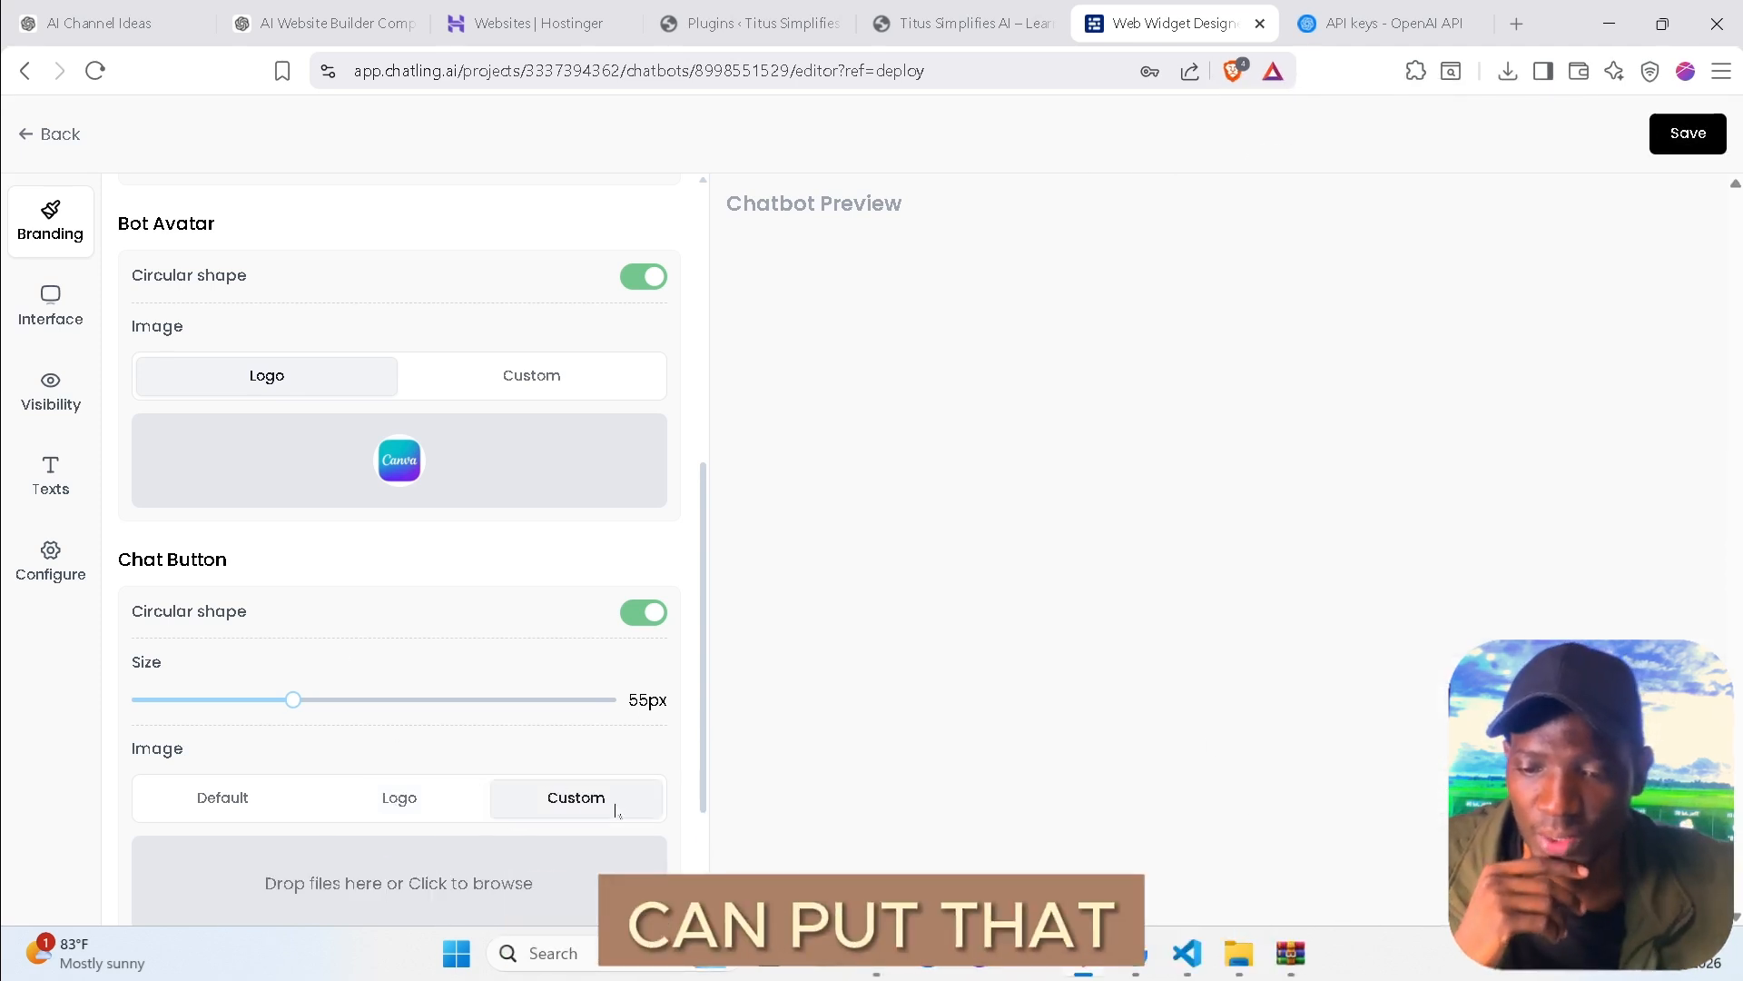
Set the chat button image back to the logo and adjust the button size to 57px.
left_click(397, 798)
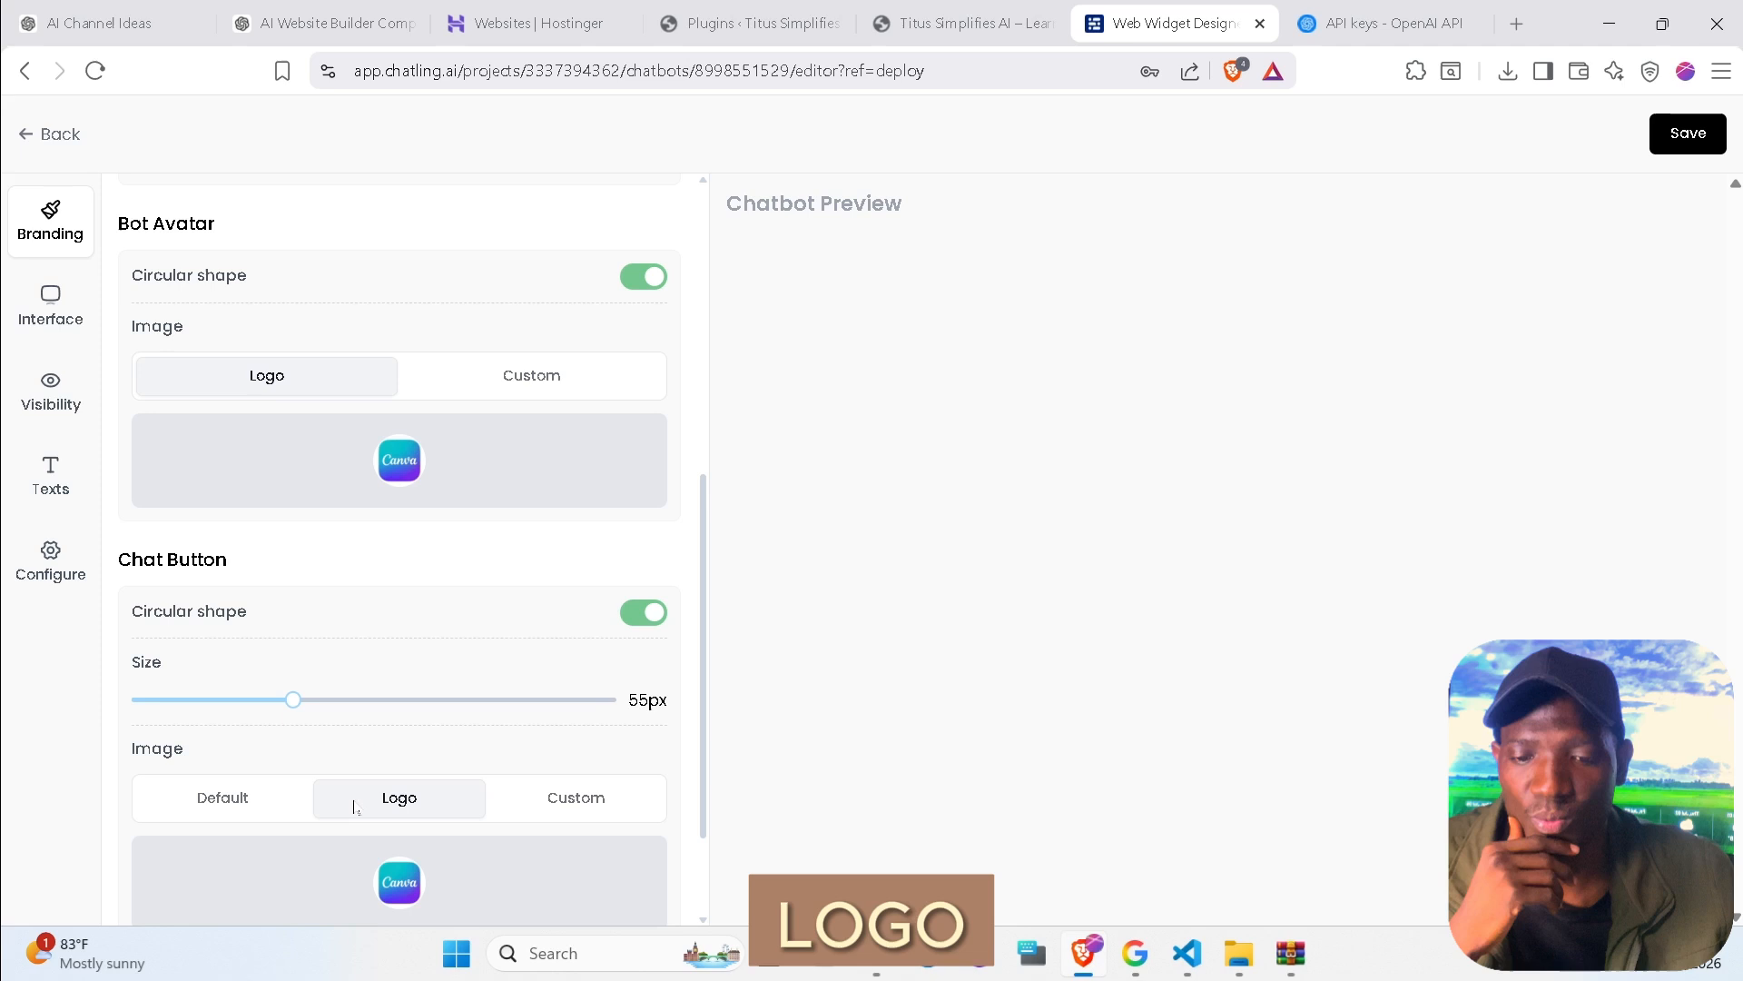
left_click(261, 803)
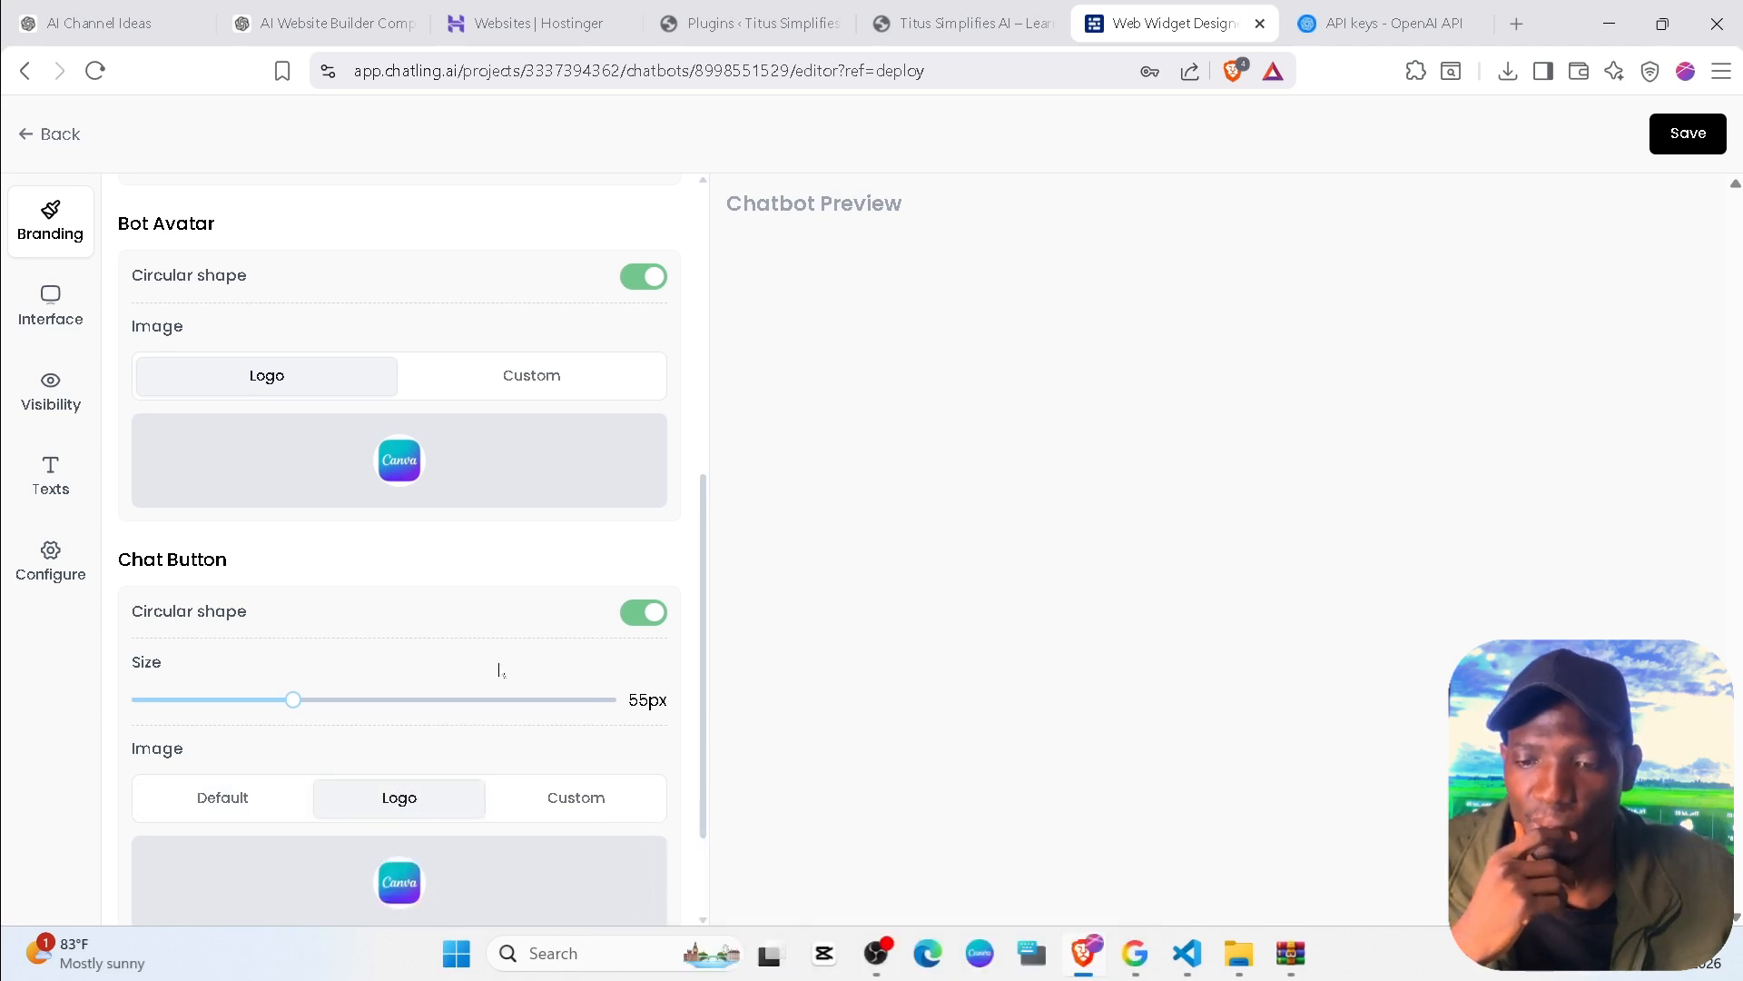
scroll(482, 646, "up", 1)
scroll(467, 646, "down", 1)
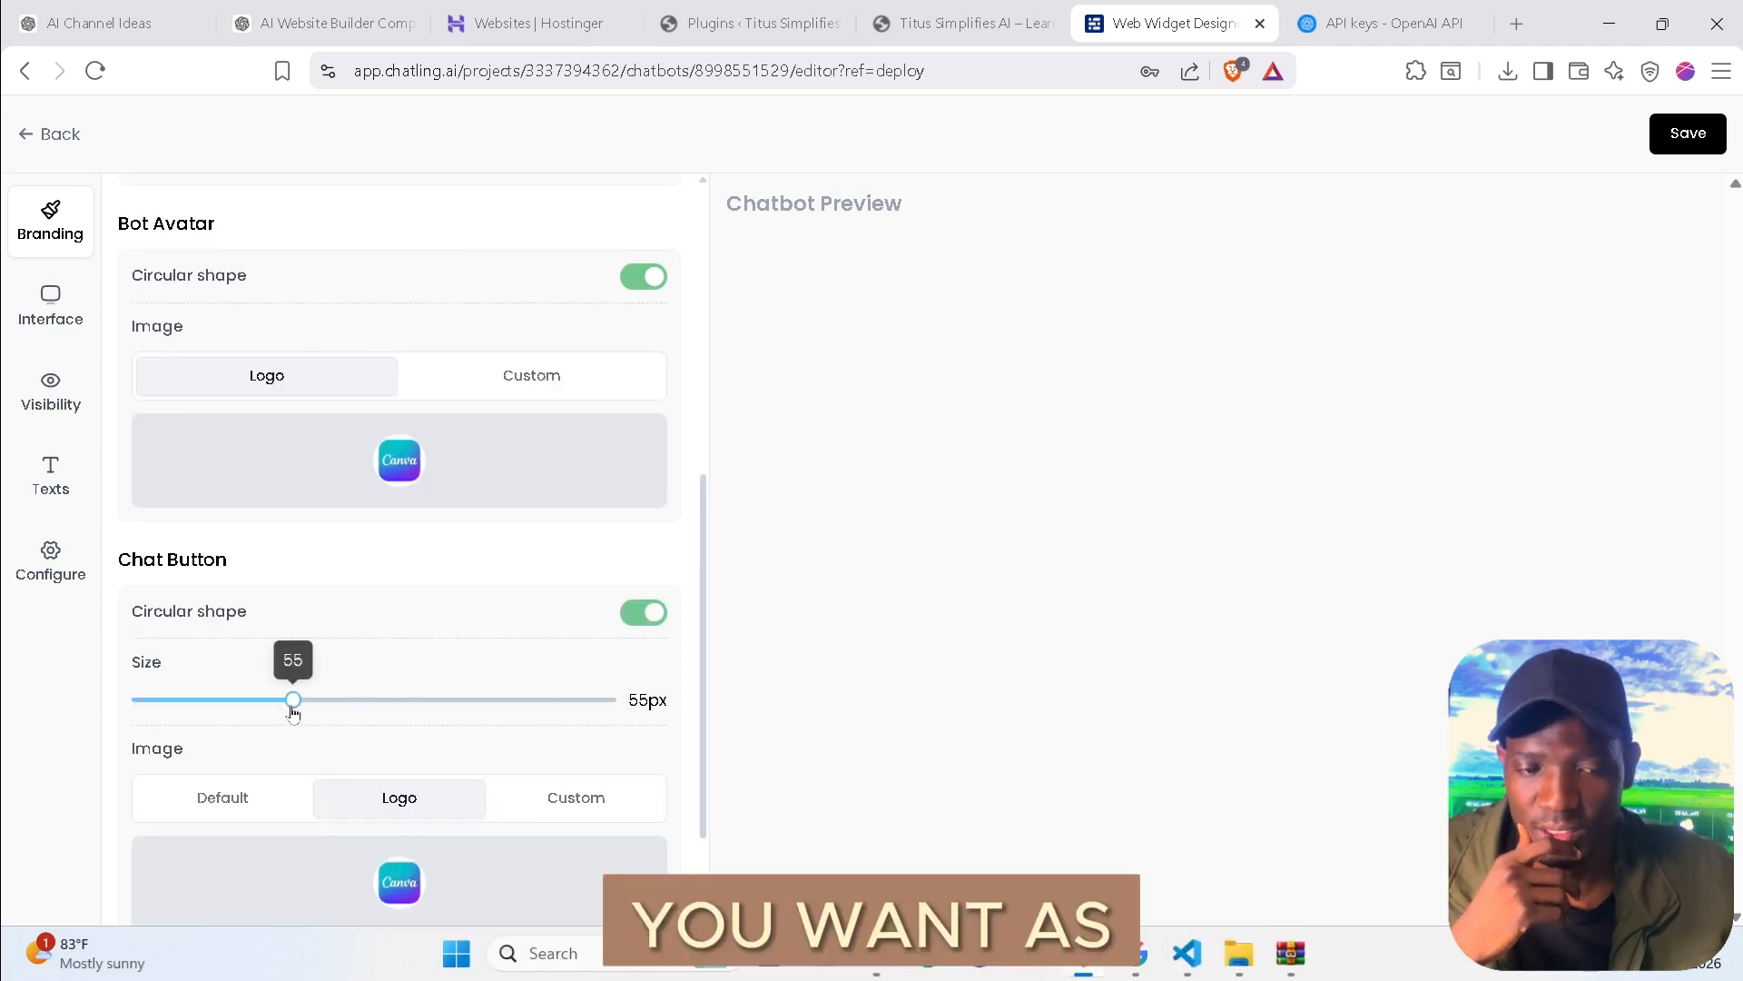
left_click_drag(418, 705, 459, 727)
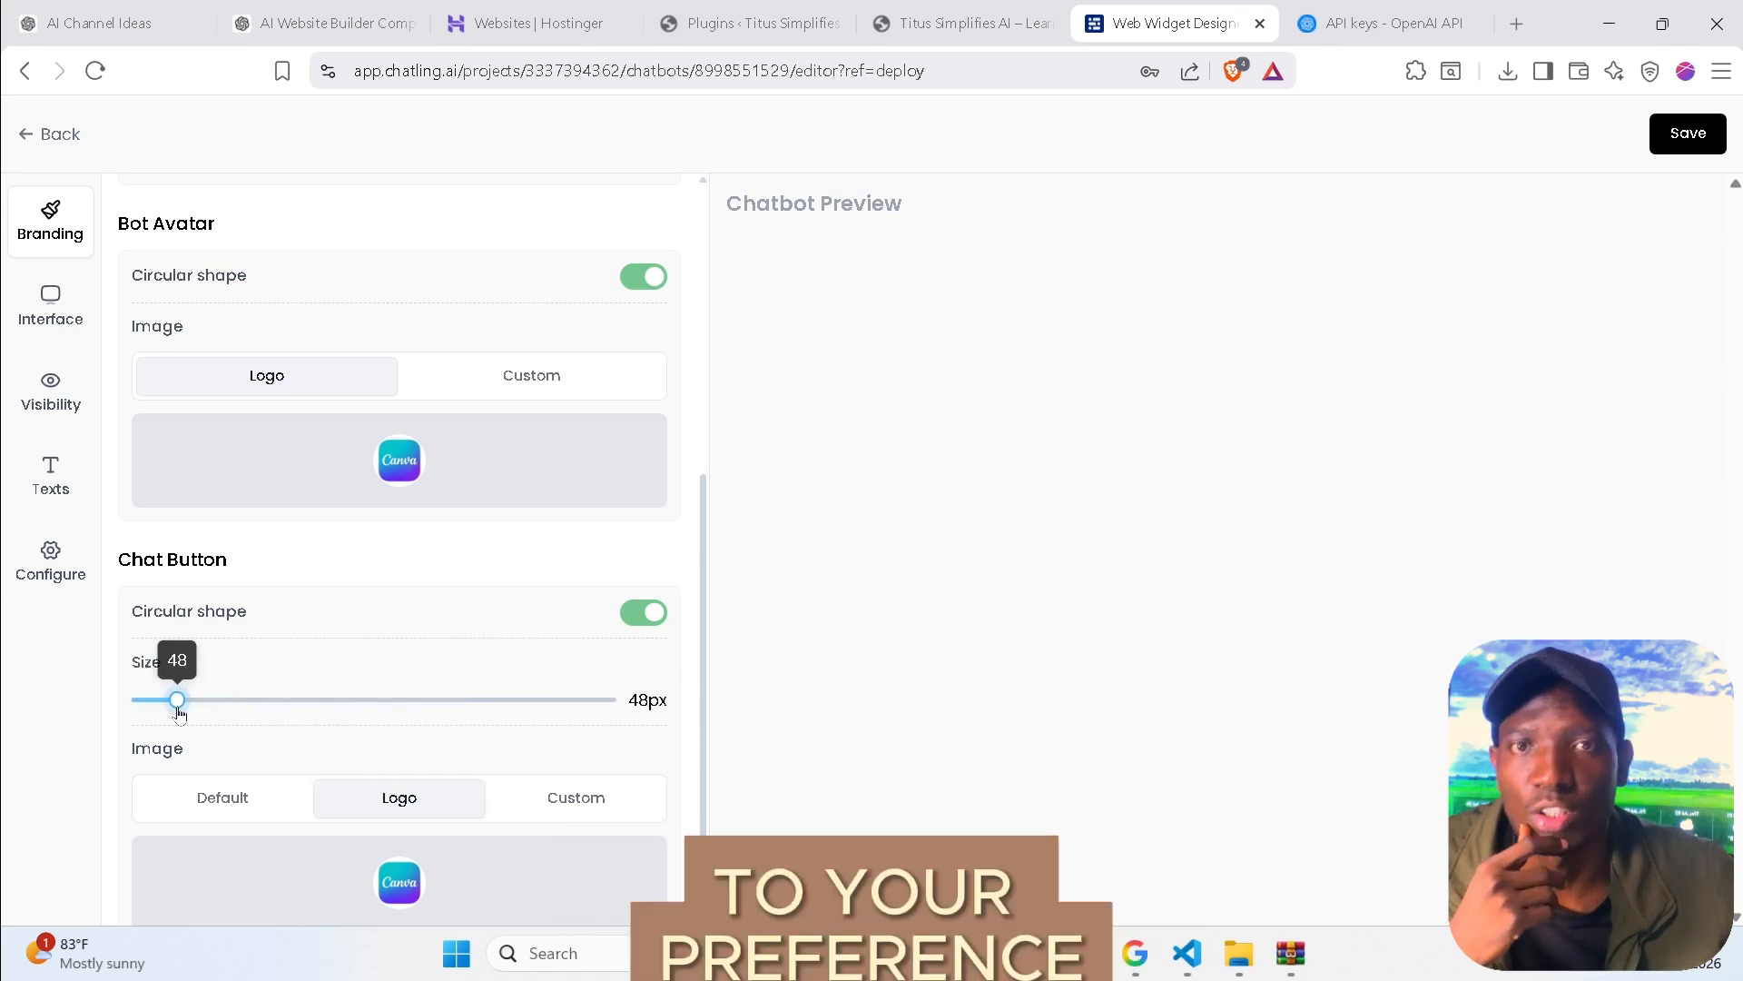
scroll(327, 740, "up", 6)
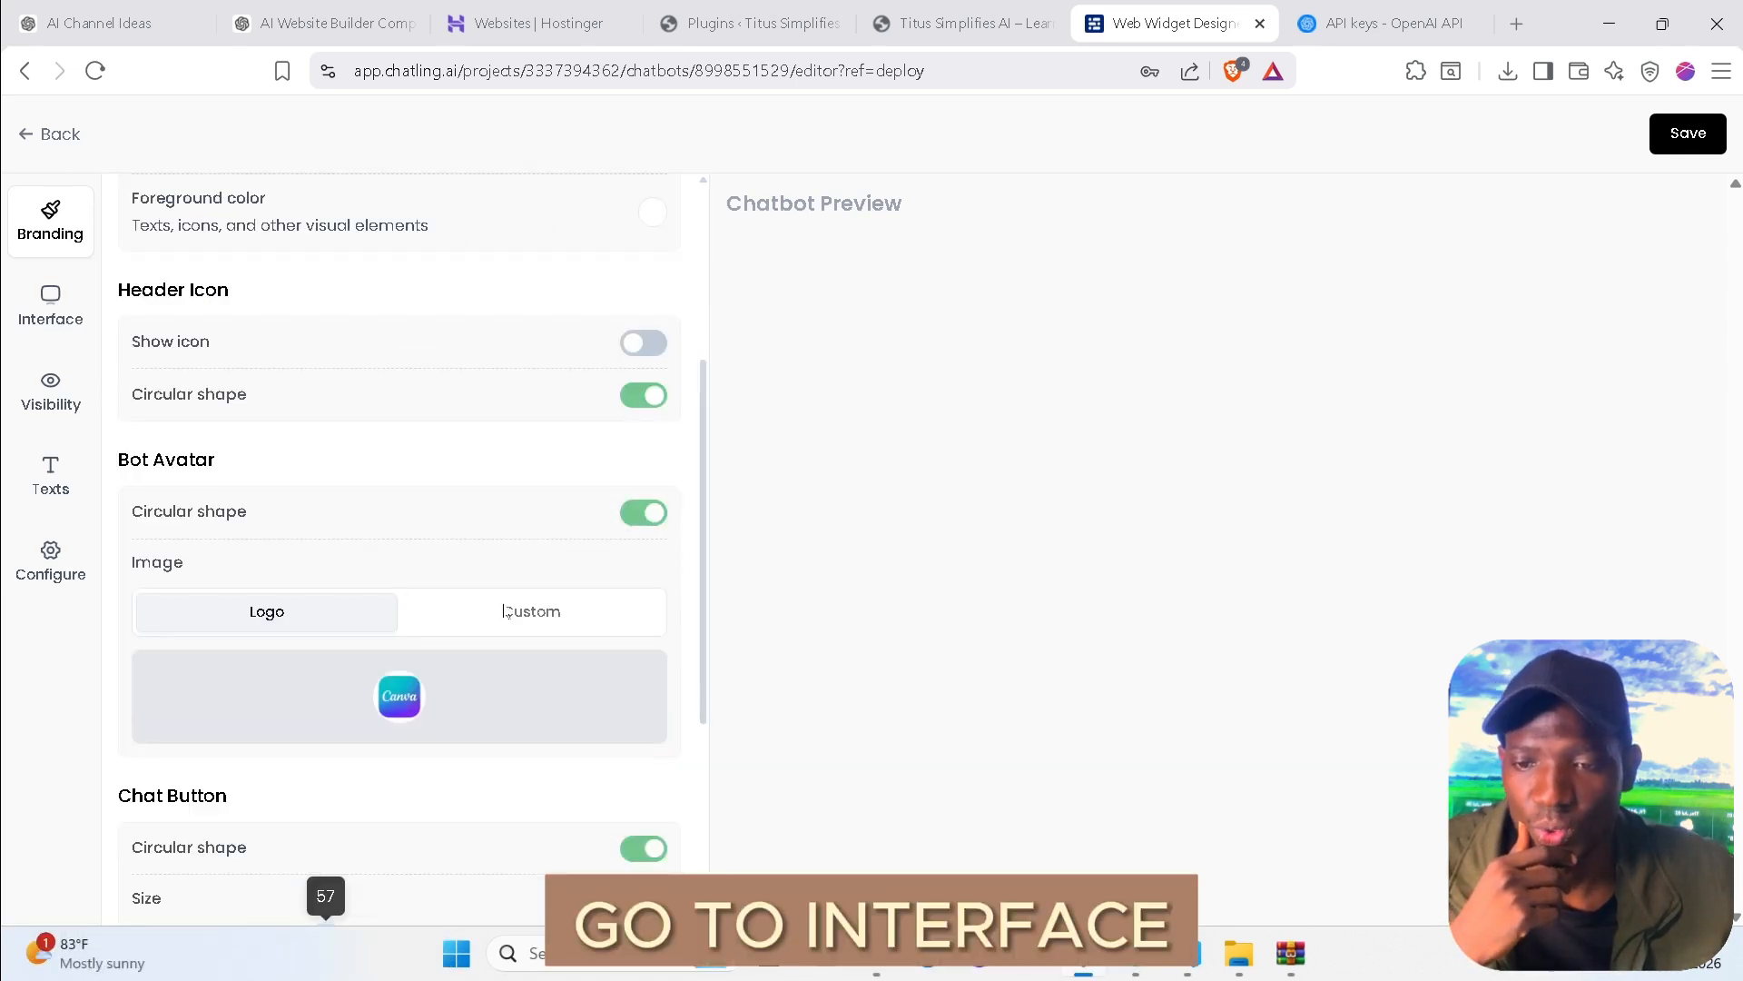
Set the widget's desktop chat width to 418px in the interface settings and browse the widget languages, keeping English.
left_click(76, 293)
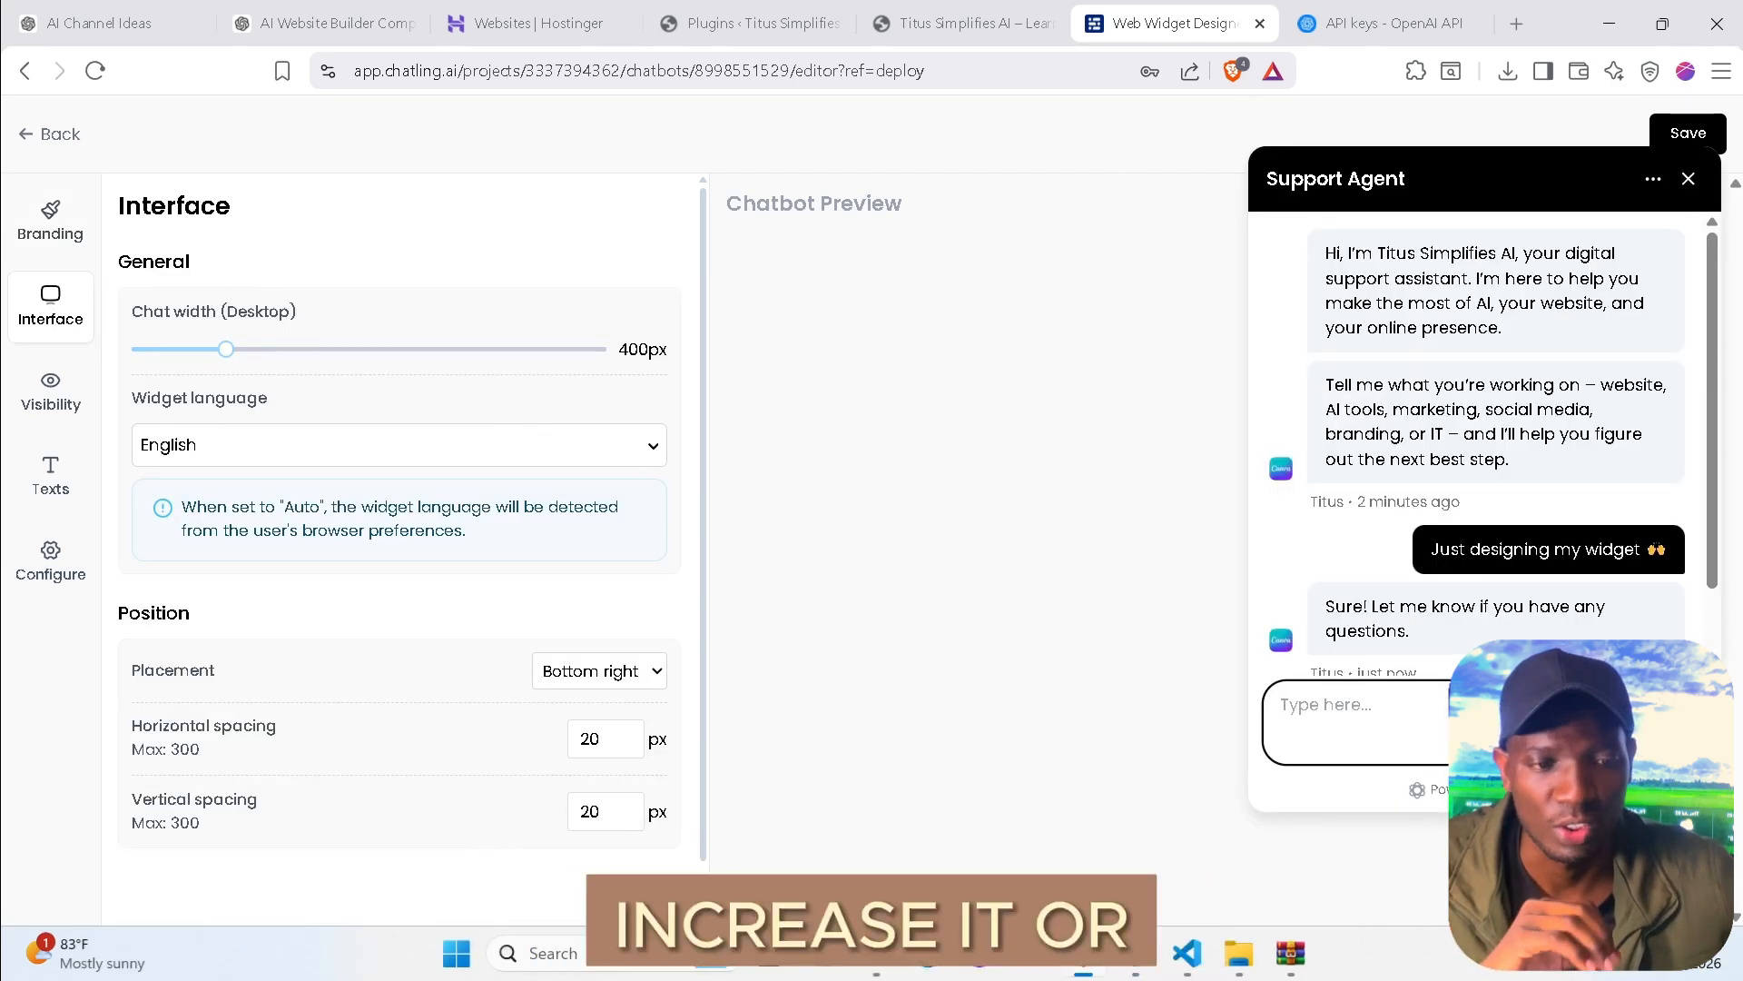
mouse_move(230, 356)
left_mouse_down()
mouse_move(603, 352)
mouse_move(187, 354)
mouse_move(261, 351)
left_mouse_up()
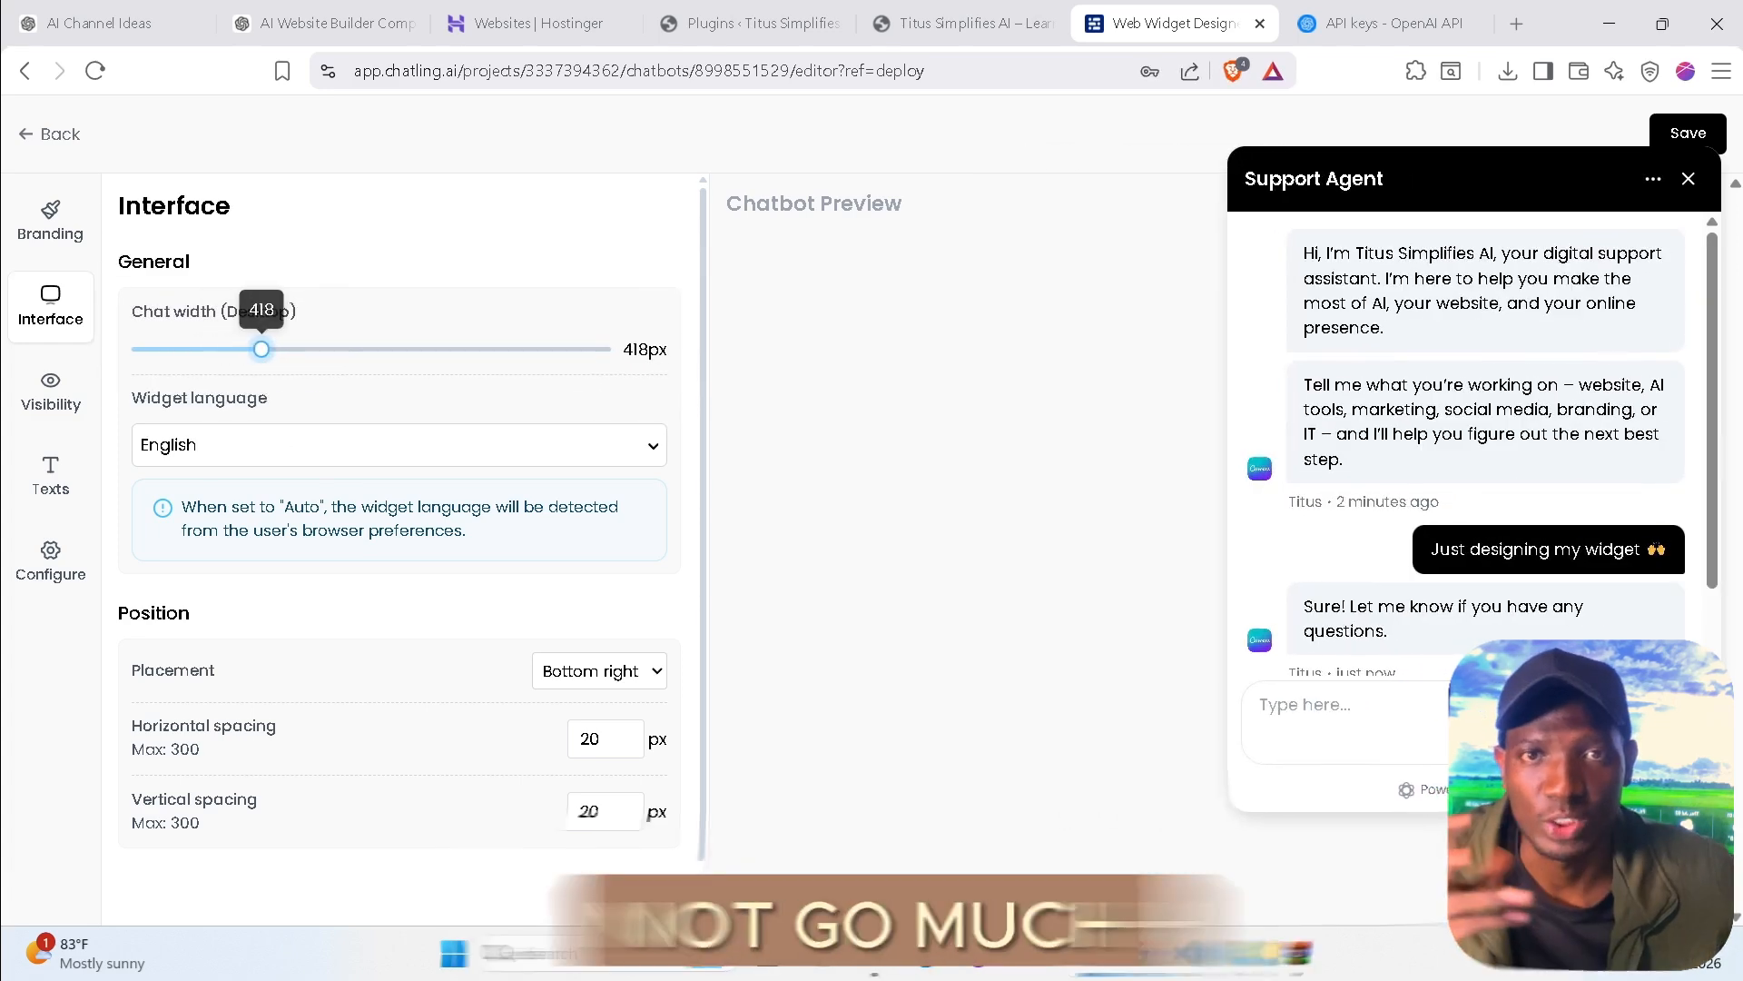
left_click(362, 438)
scroll(292, 591, "down", 8)
left_click(452, 459)
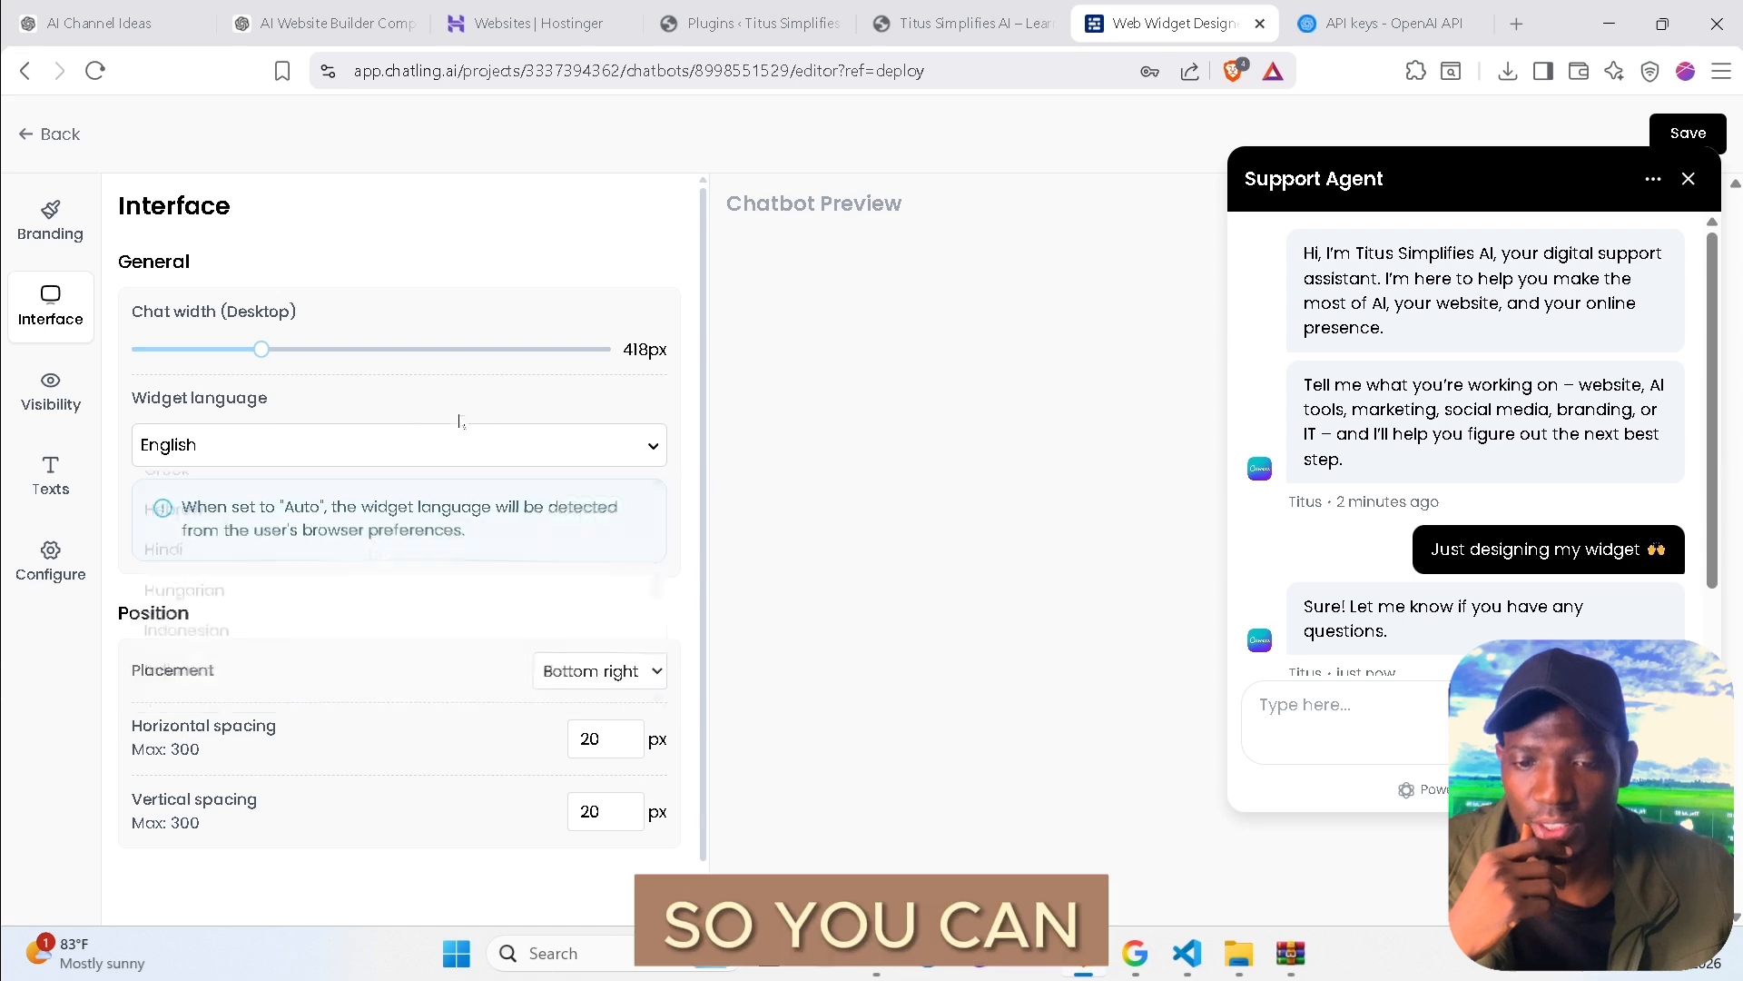
Try the Bottom left placement for the widget and restore it to Bottom right.
left_click(623, 683)
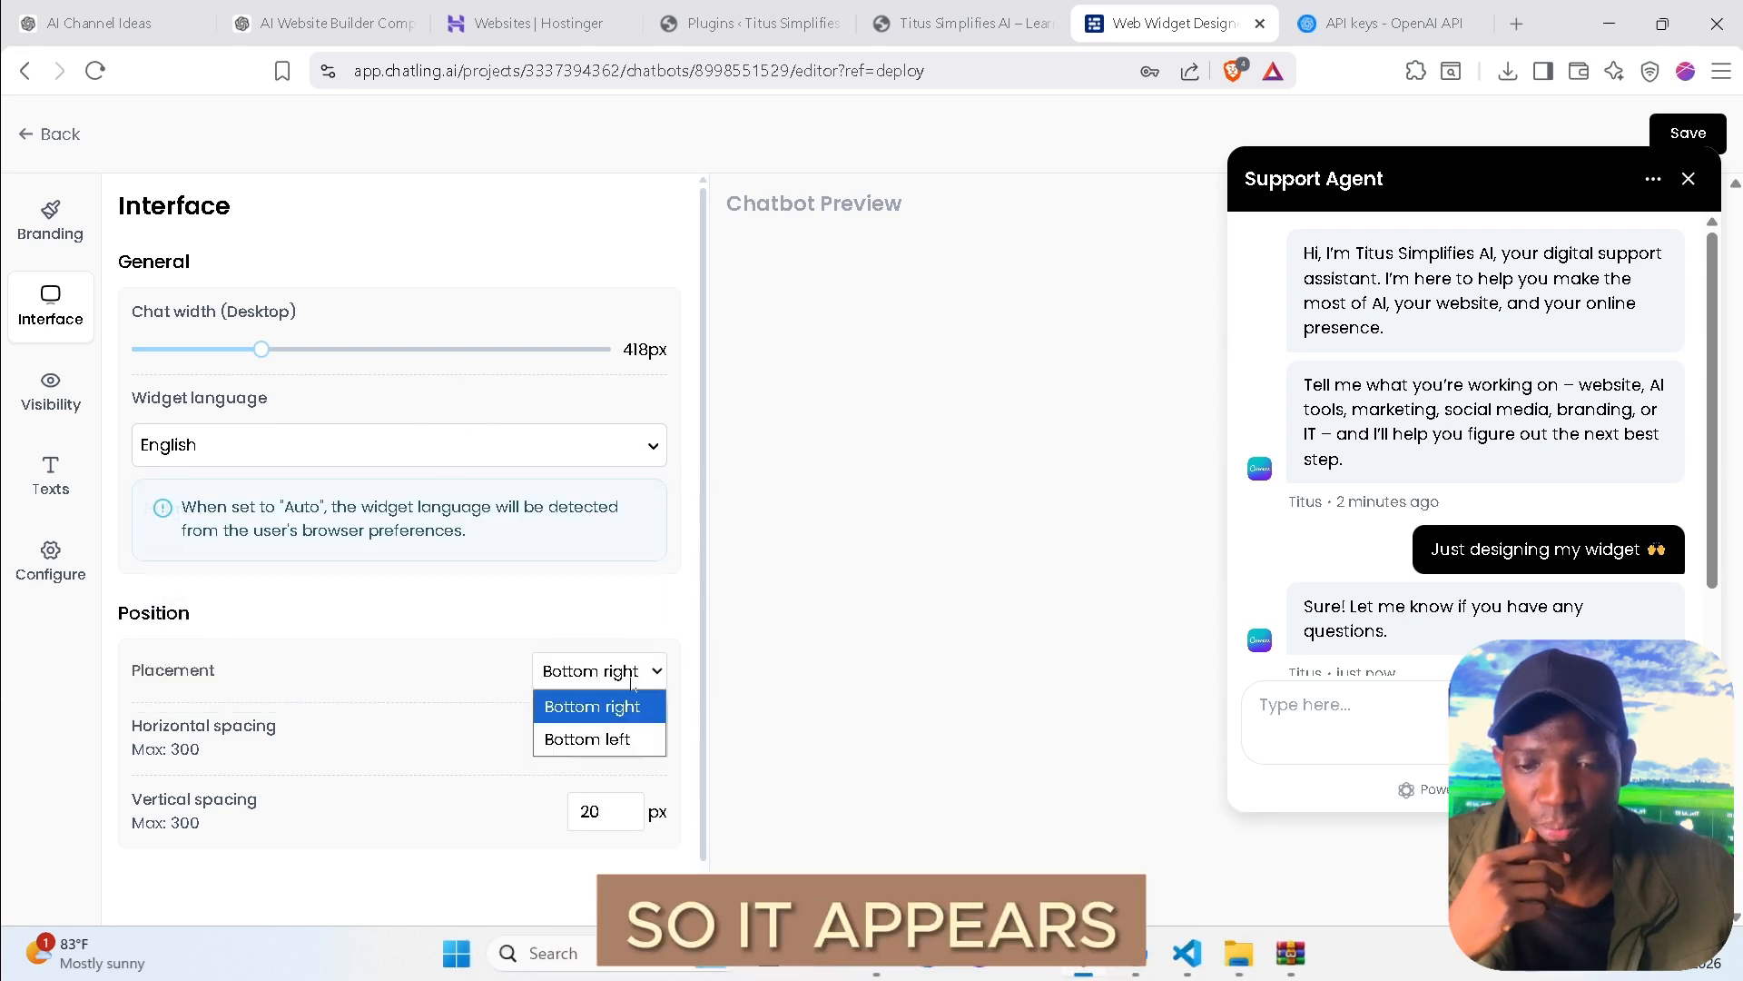
left_click(609, 735)
left_click(633, 681)
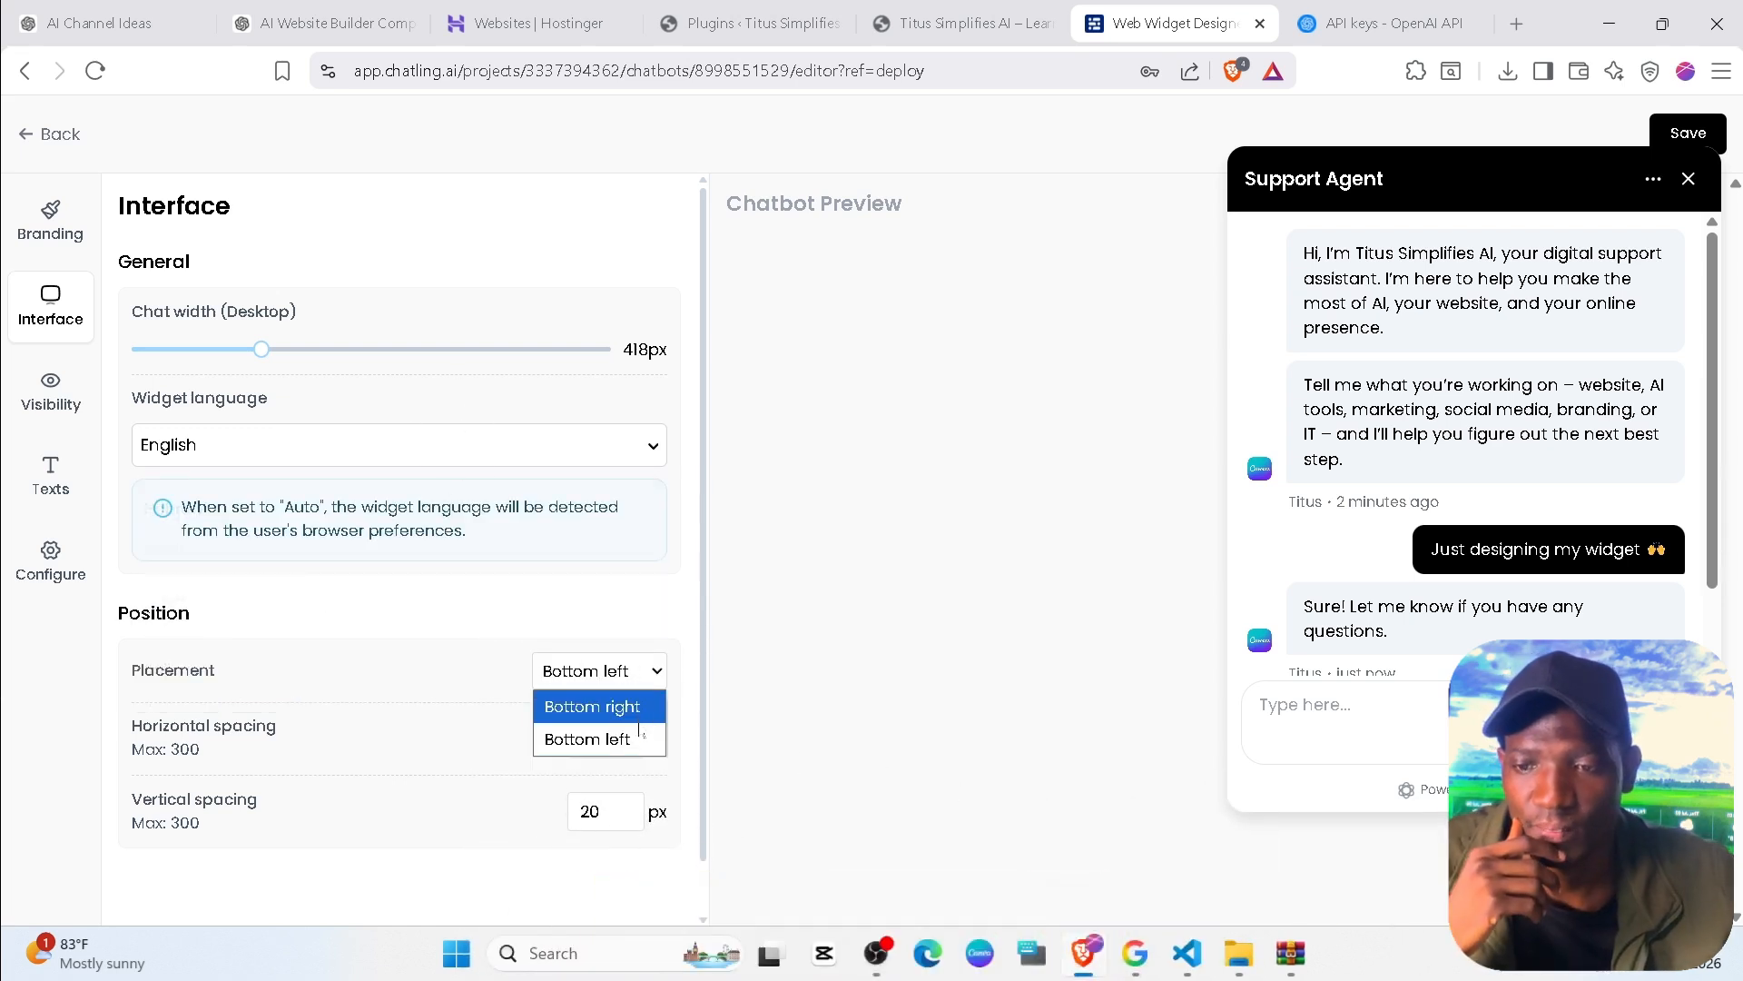
left_click(629, 713)
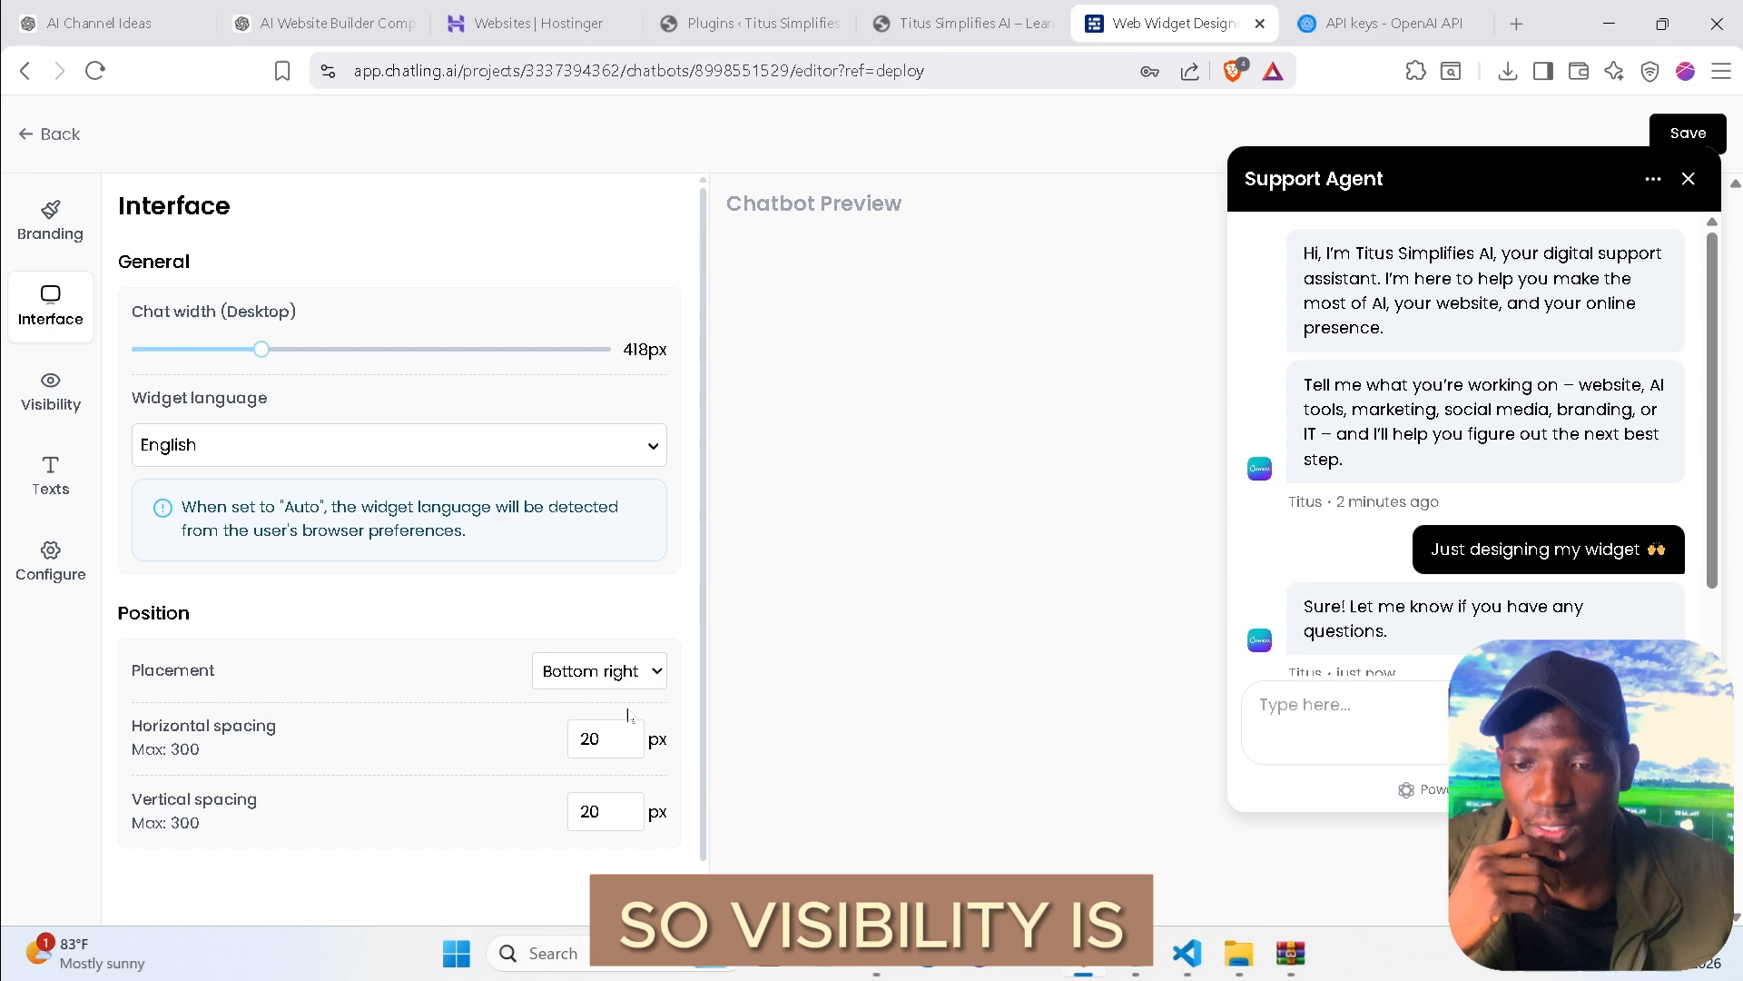
Look through the widget's visibility and text settings and save the widget design.
left_click(48, 397)
scroll(372, 708, "down", 2)
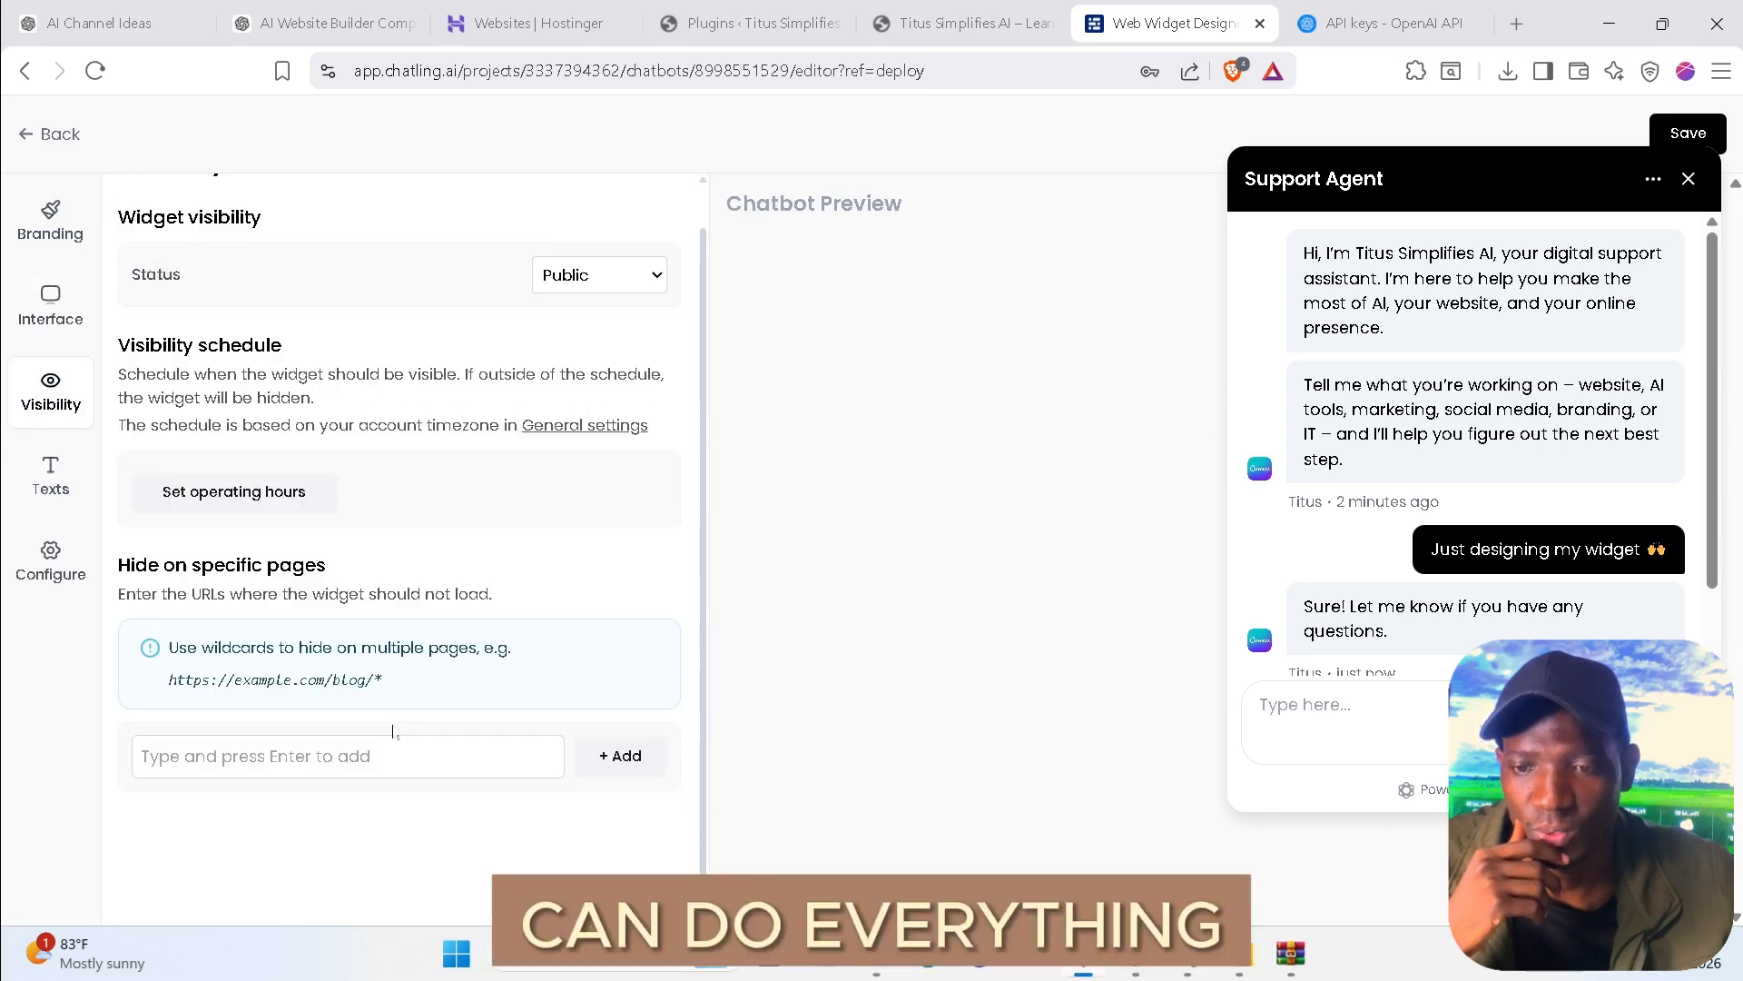
left_click(53, 484)
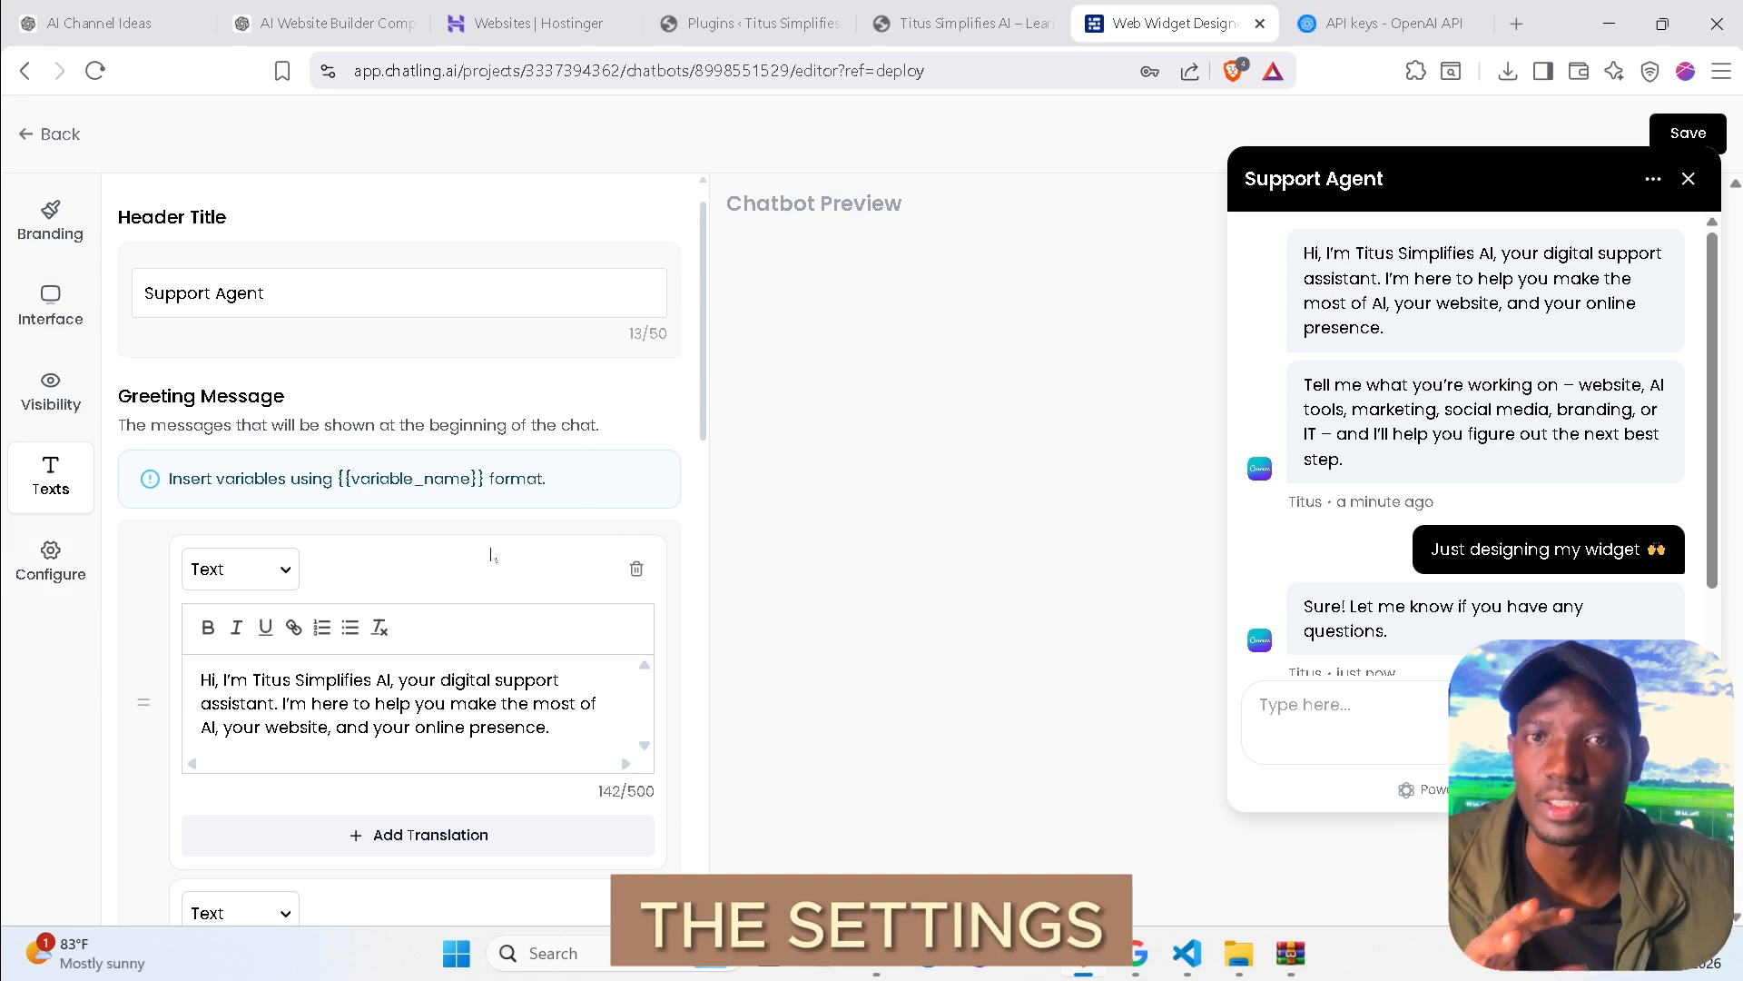
scroll(408, 558, "down", 2)
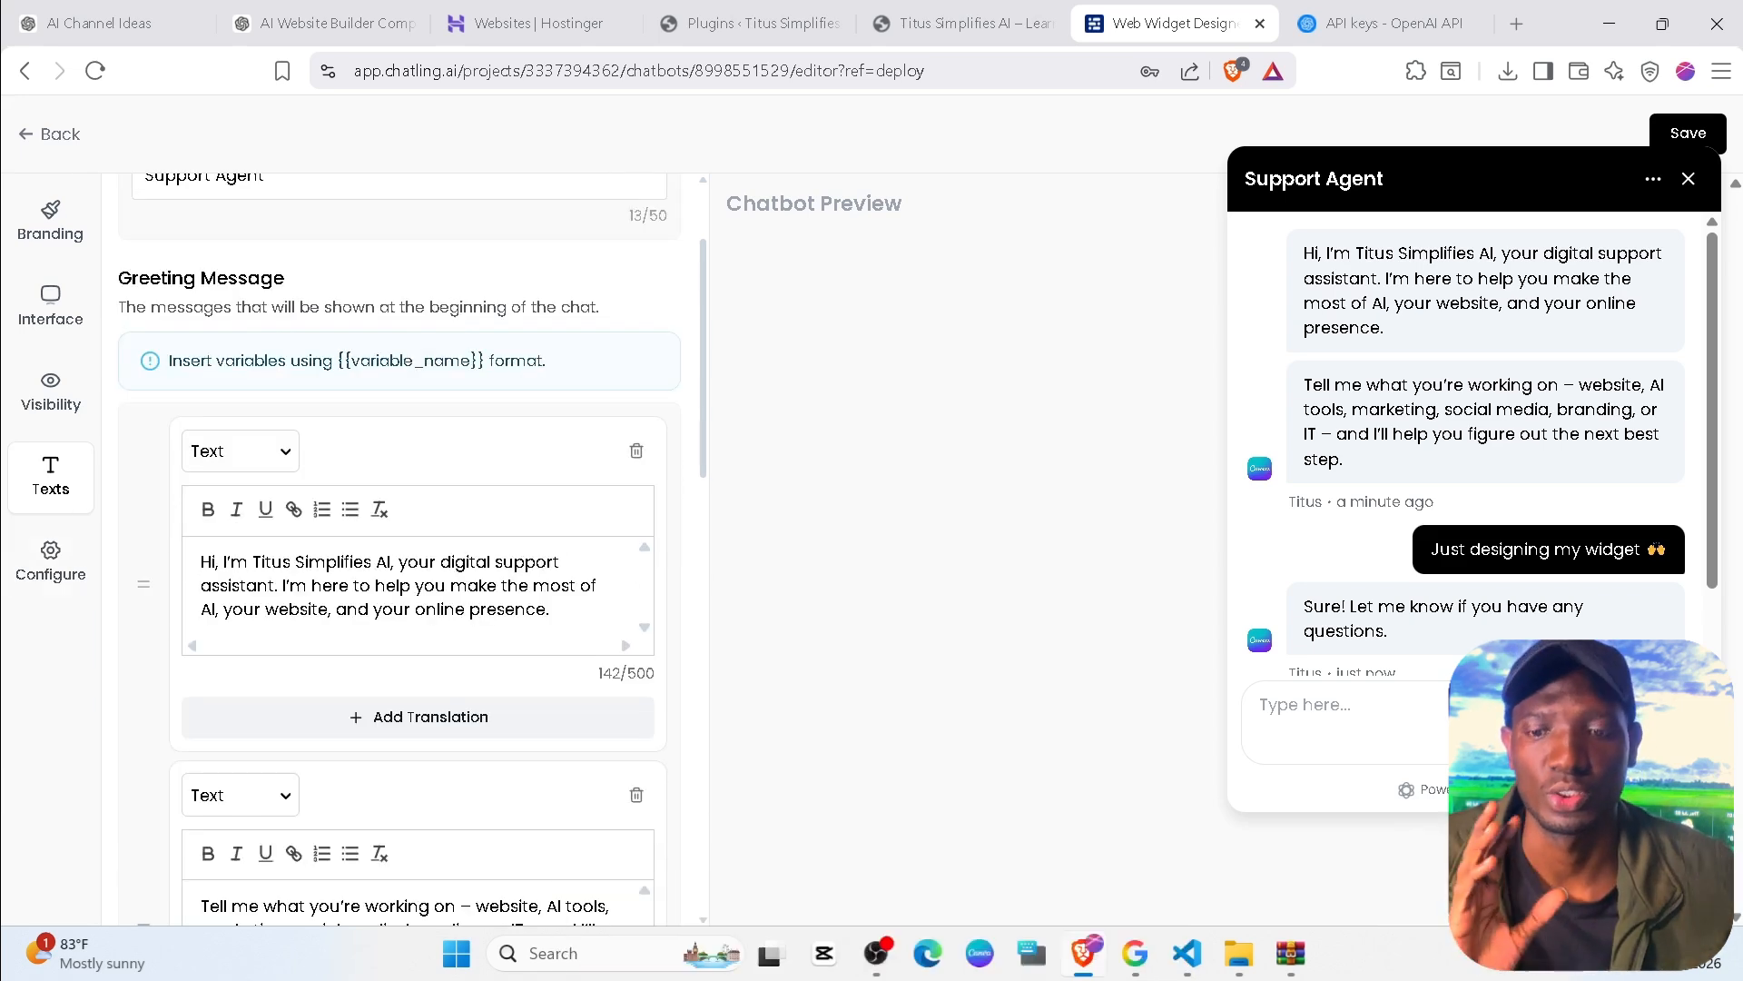
left_click(1688, 132)
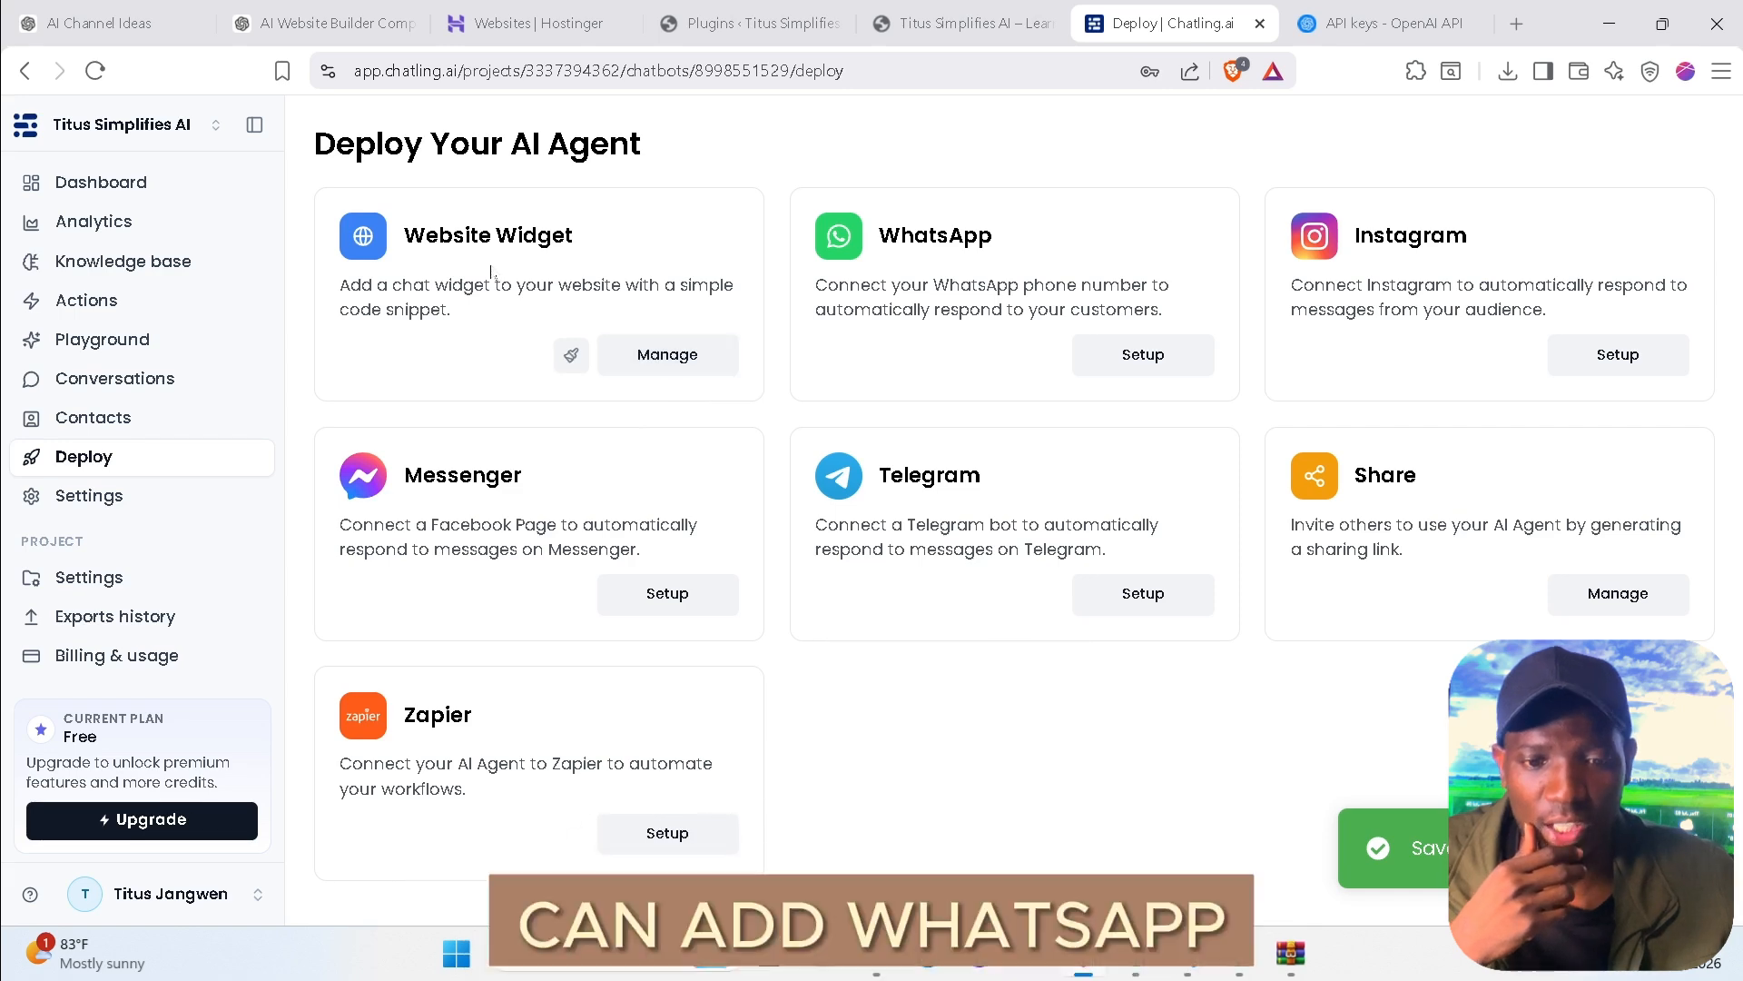
Check the WhatsApp deployment setup, close it, and open the website widget's installation instructions with the embed code.
left_click(1146, 354)
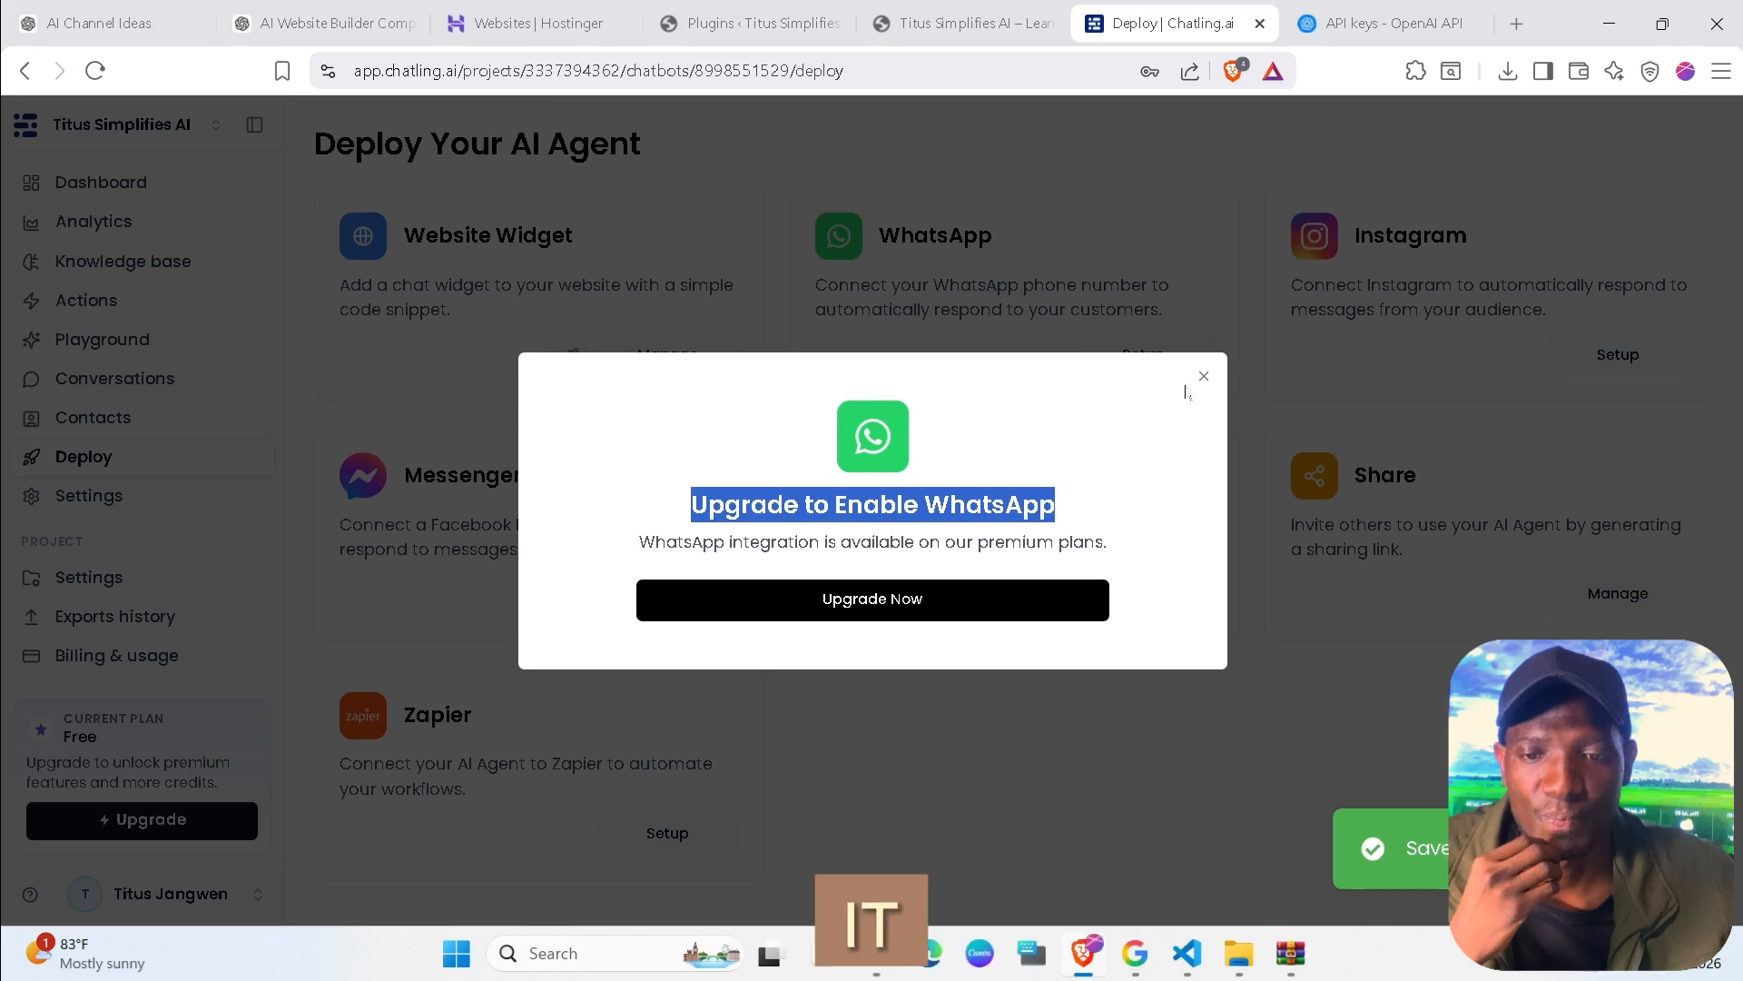
left_click(1288, 339)
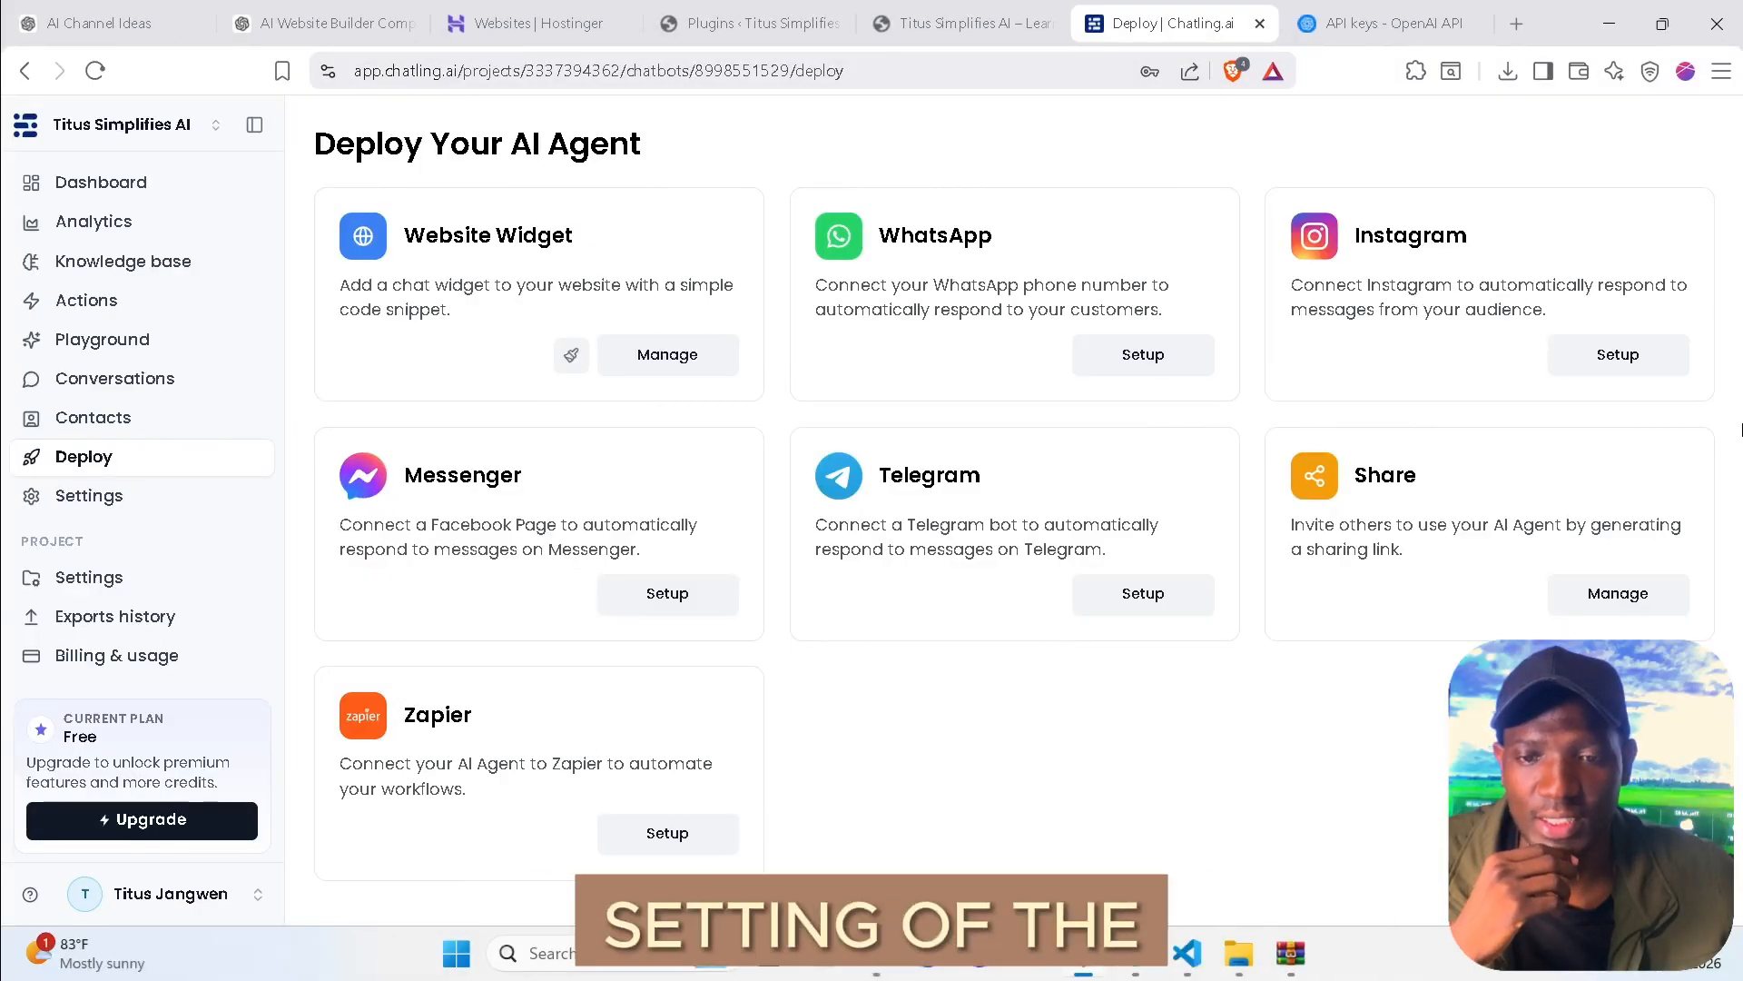
left_click(659, 365)
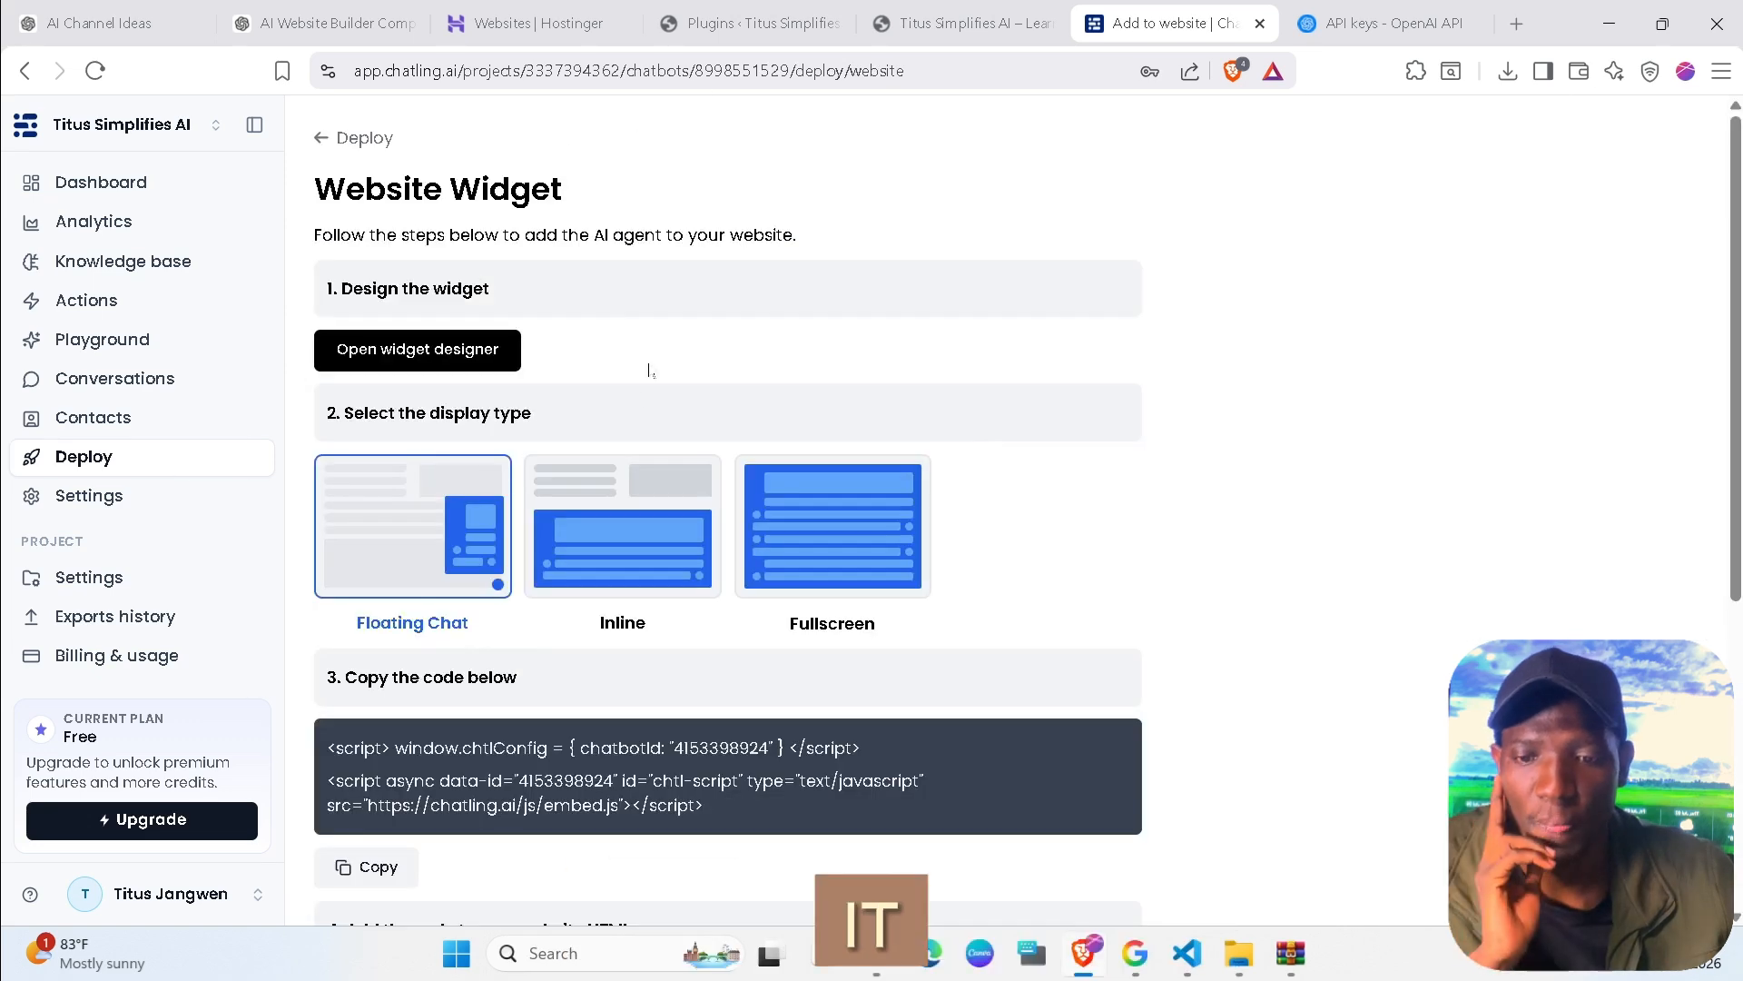
scroll(646, 370, "down", 3)
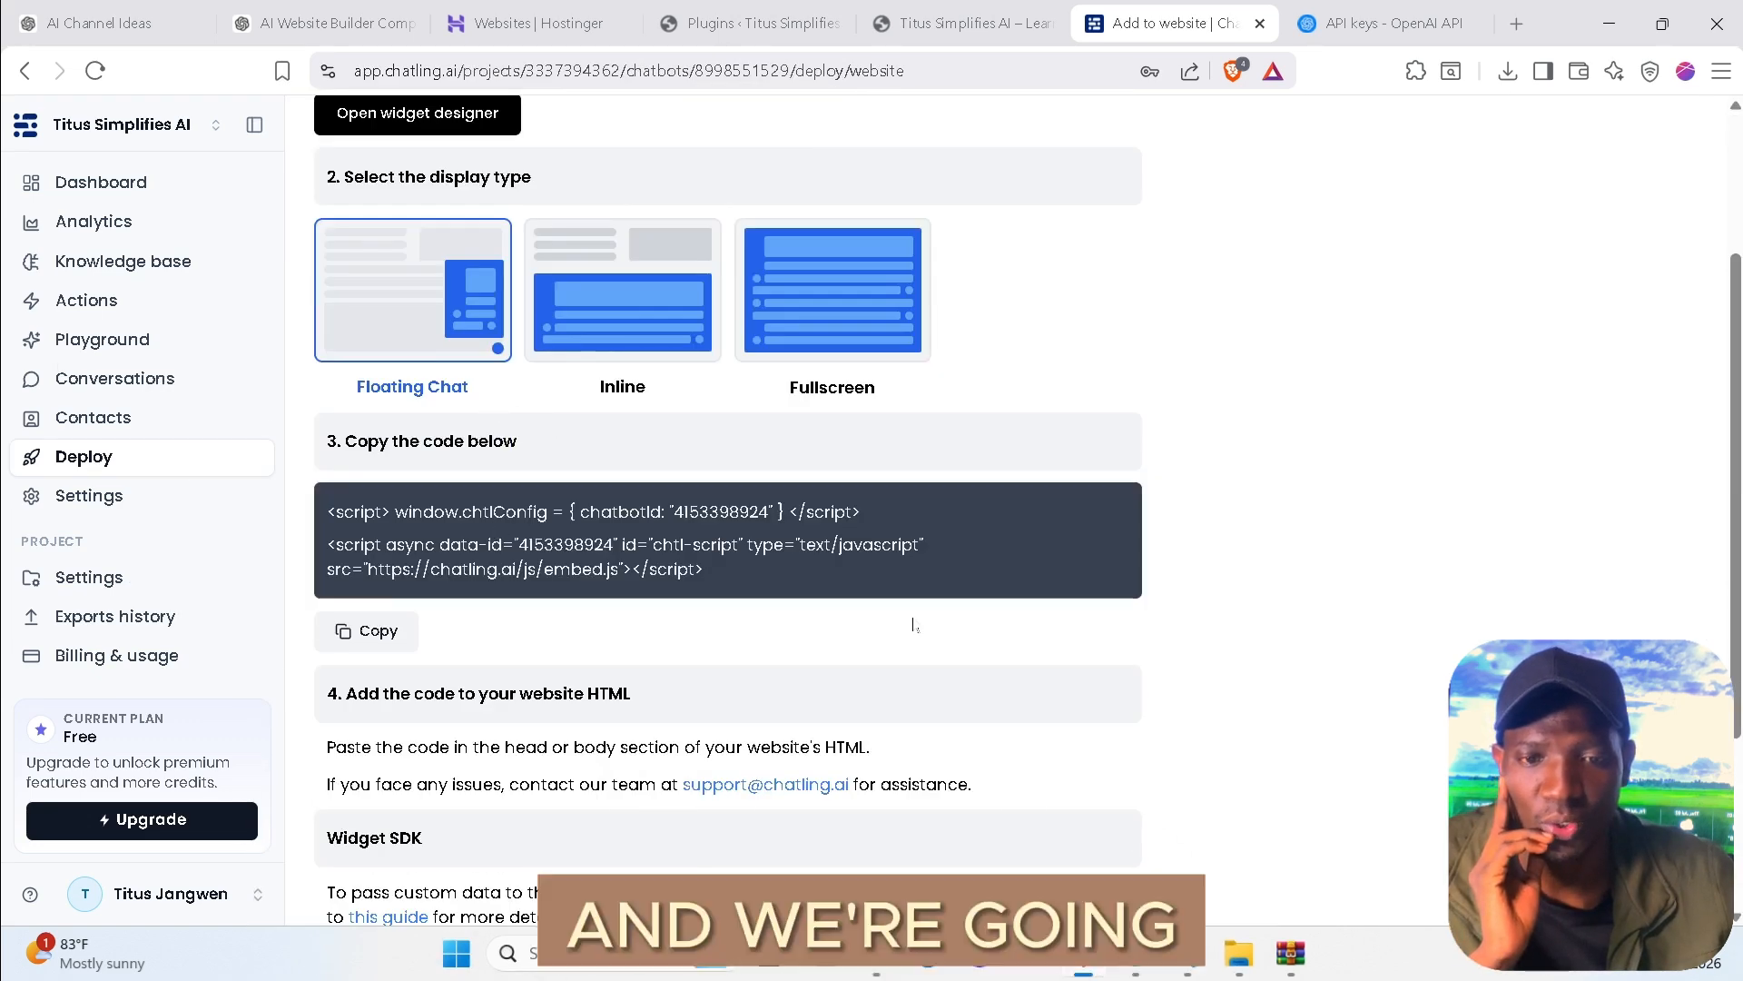
Switch to the WordPress admin and search the plugins available to add for "headers and footers".
key("ctrl+shift+Tab")
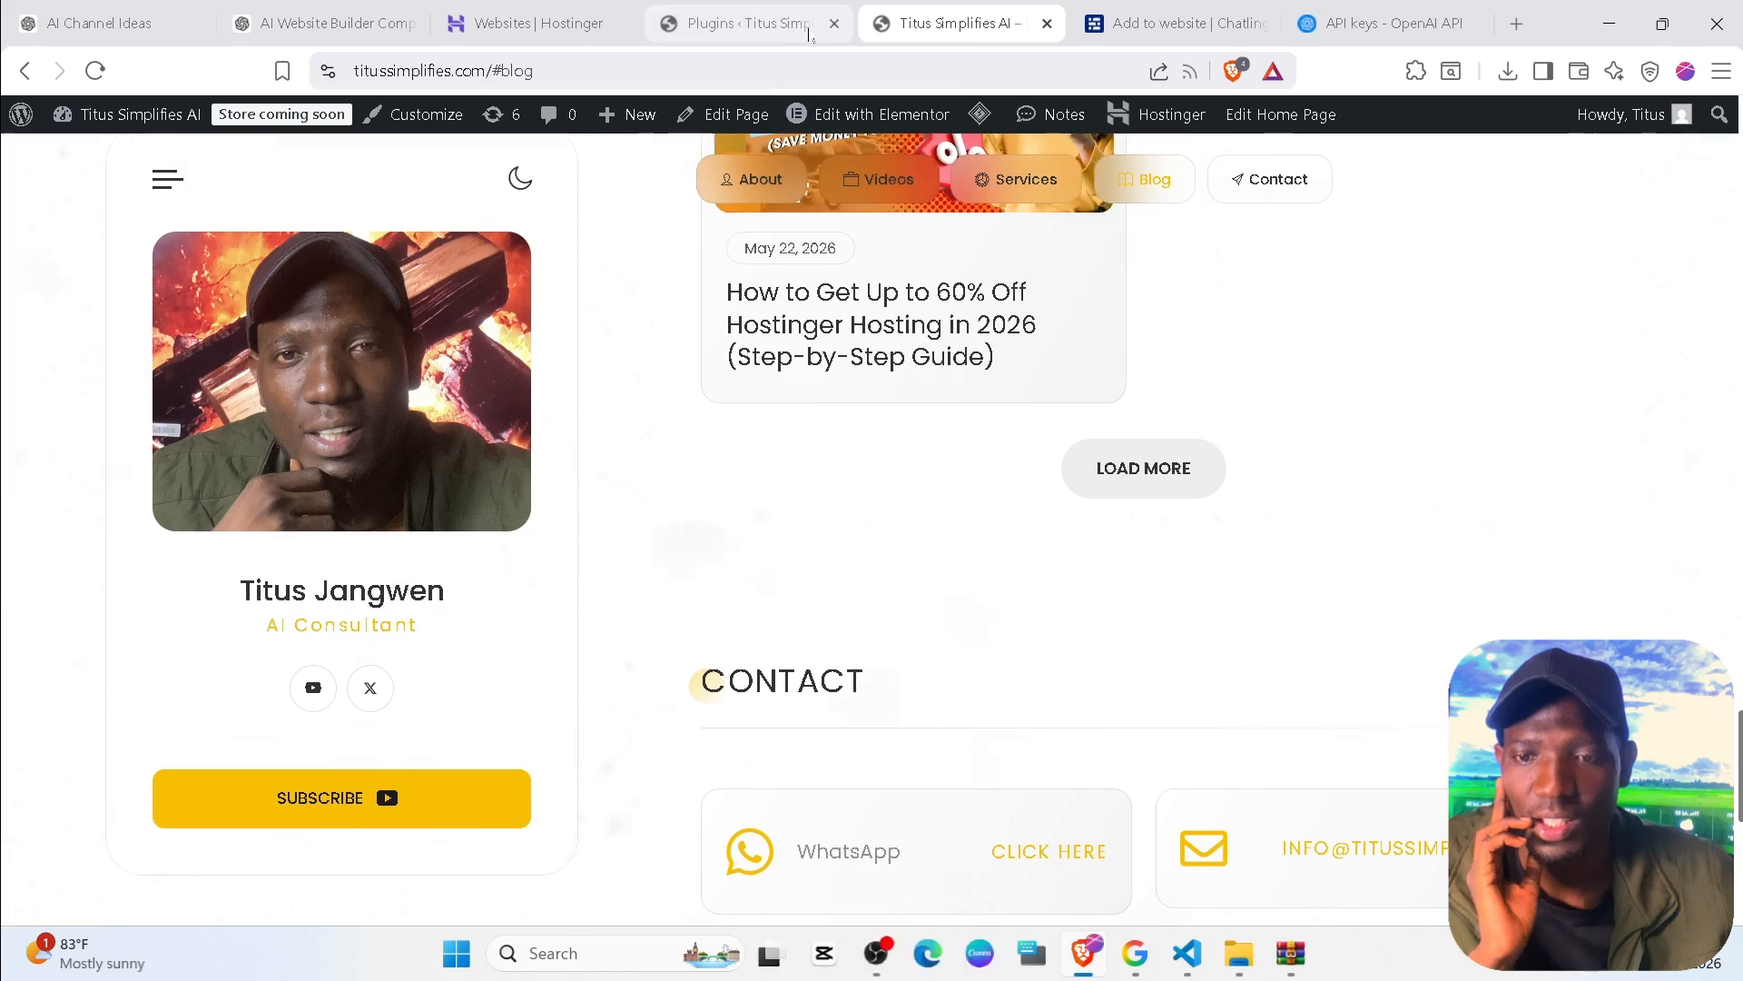
key("ctrl+shift+Tab")
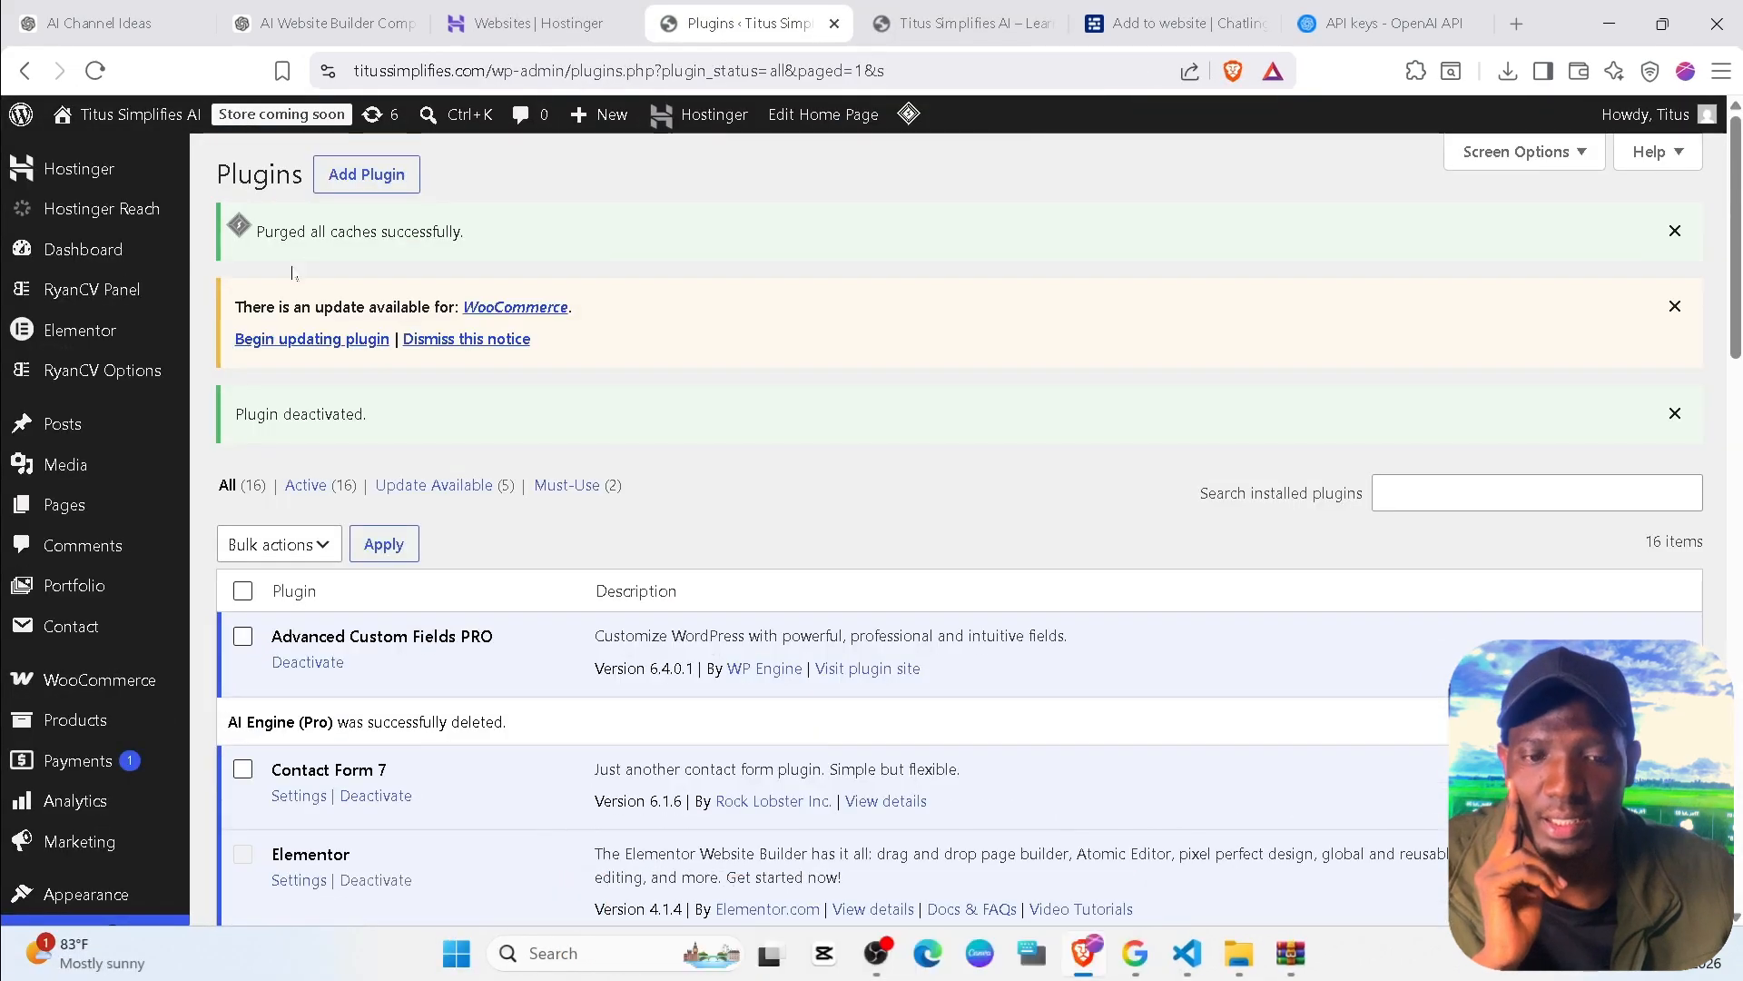
left_click(367, 174)
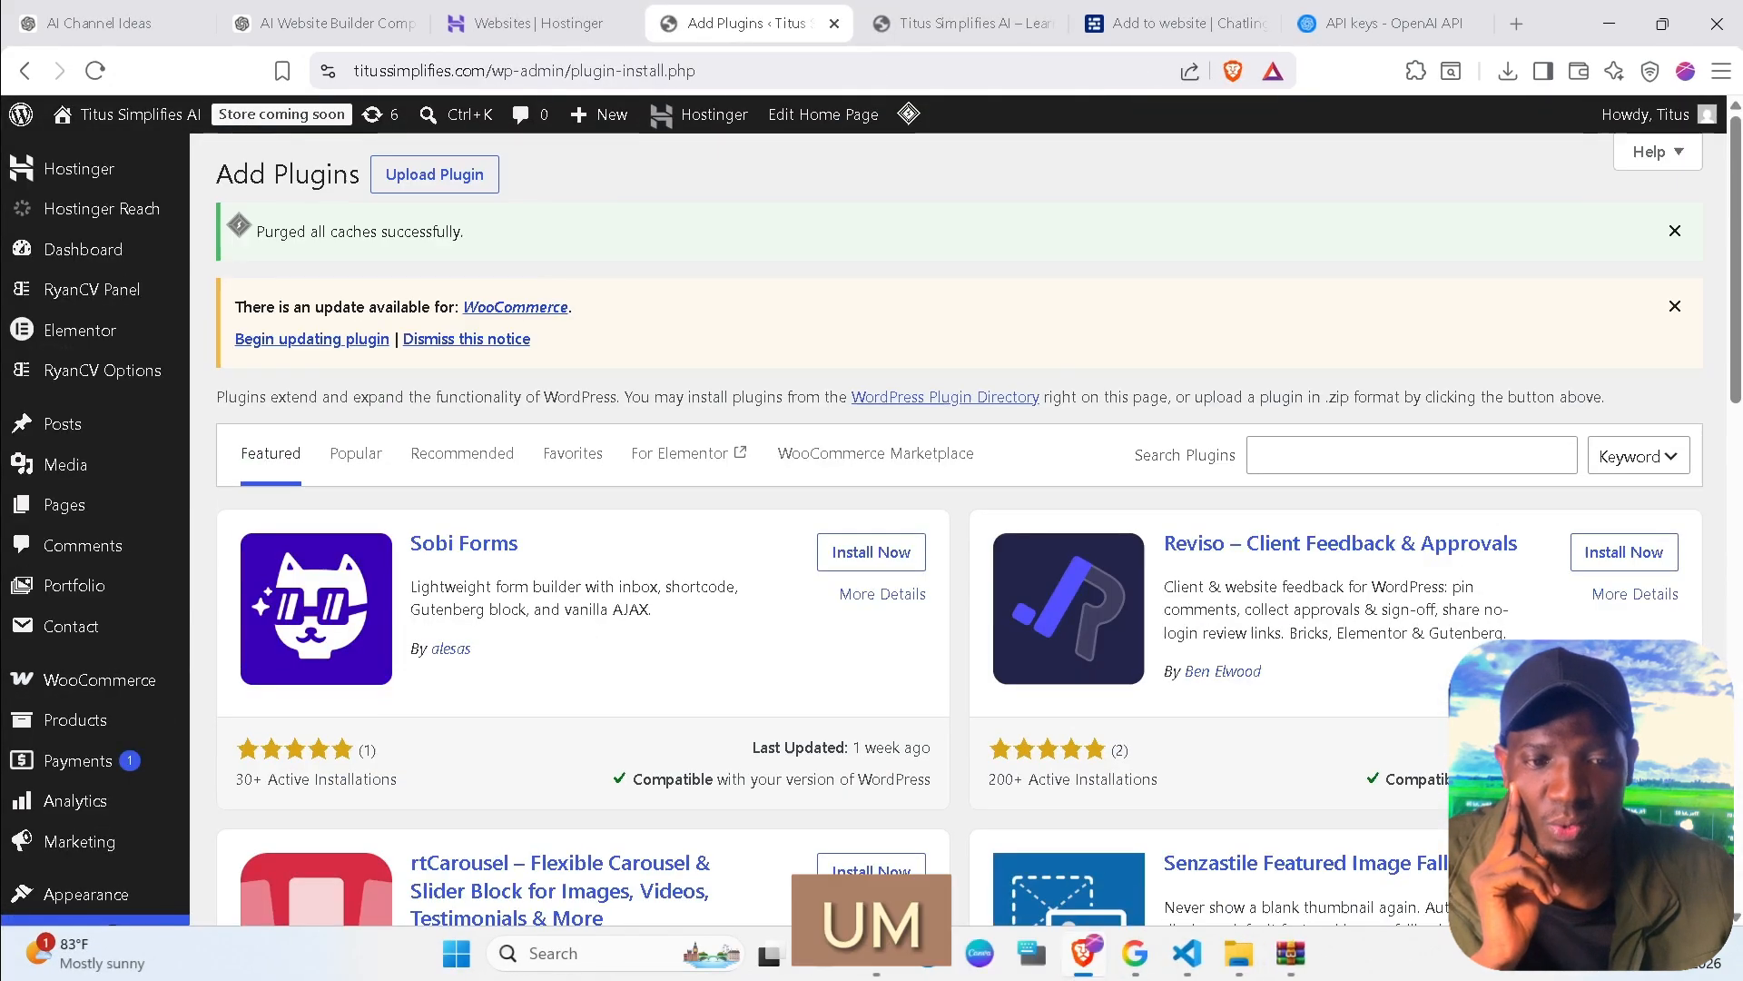
left_click(1412, 452)
type("we")
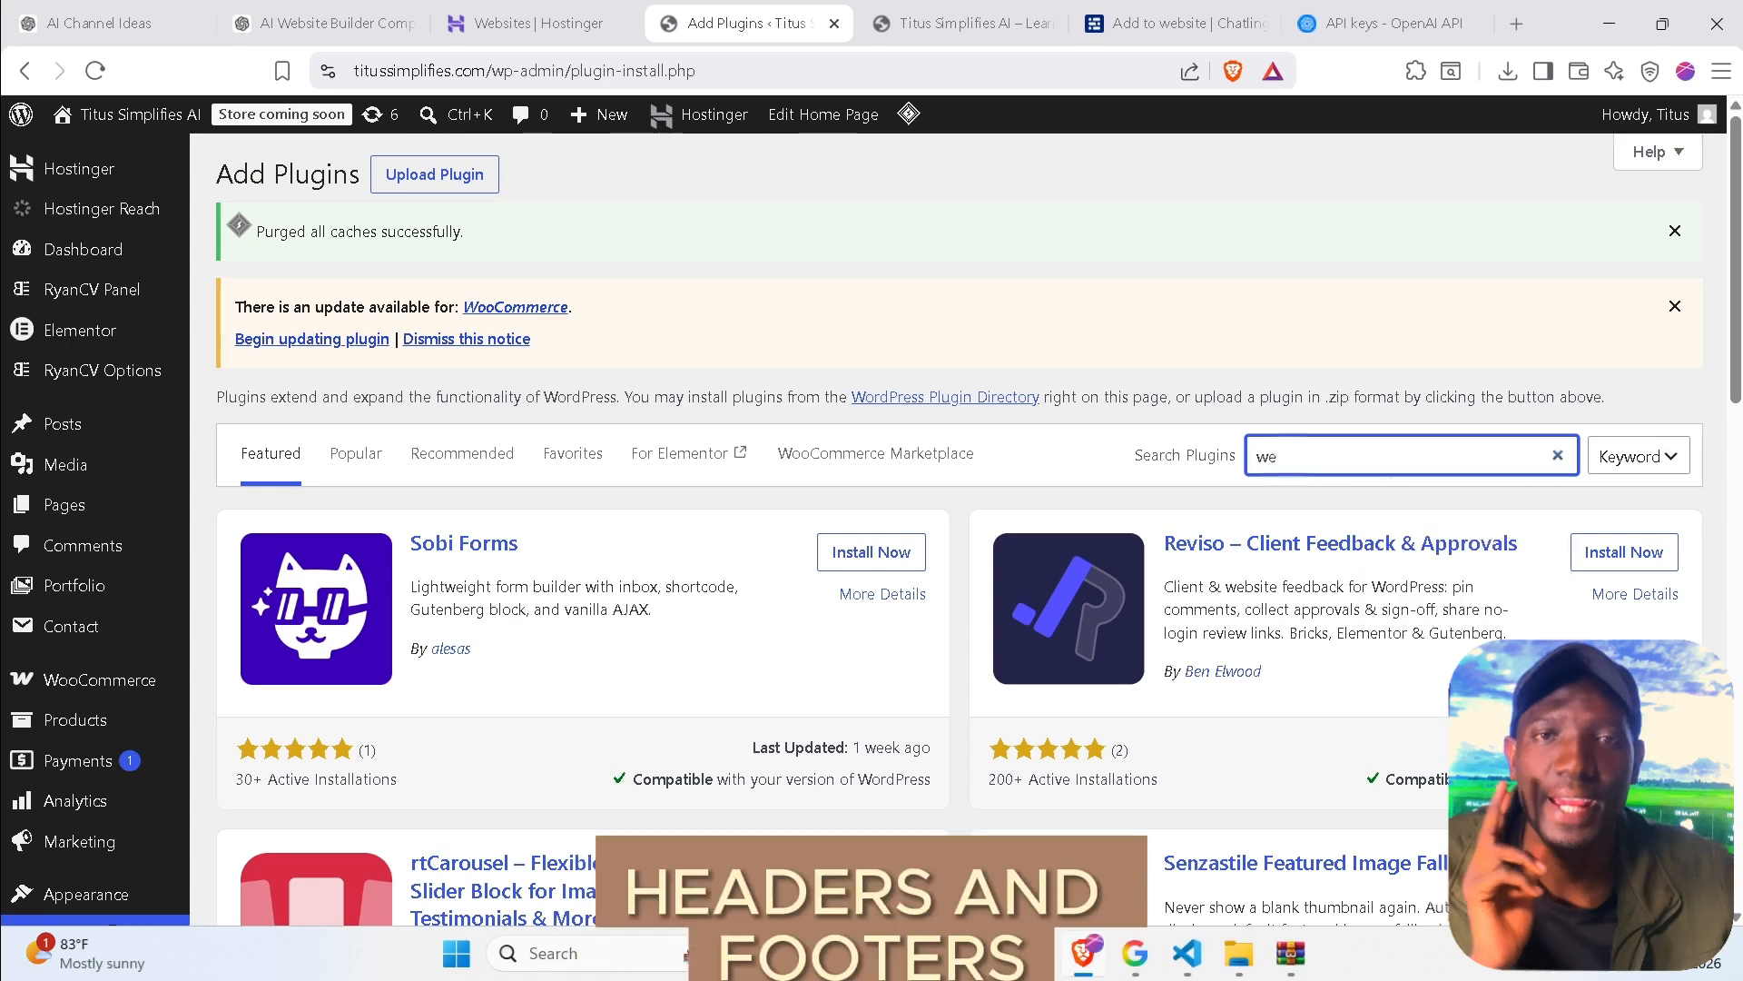
key("BackSpace")
key("BackSpace")
type("he")
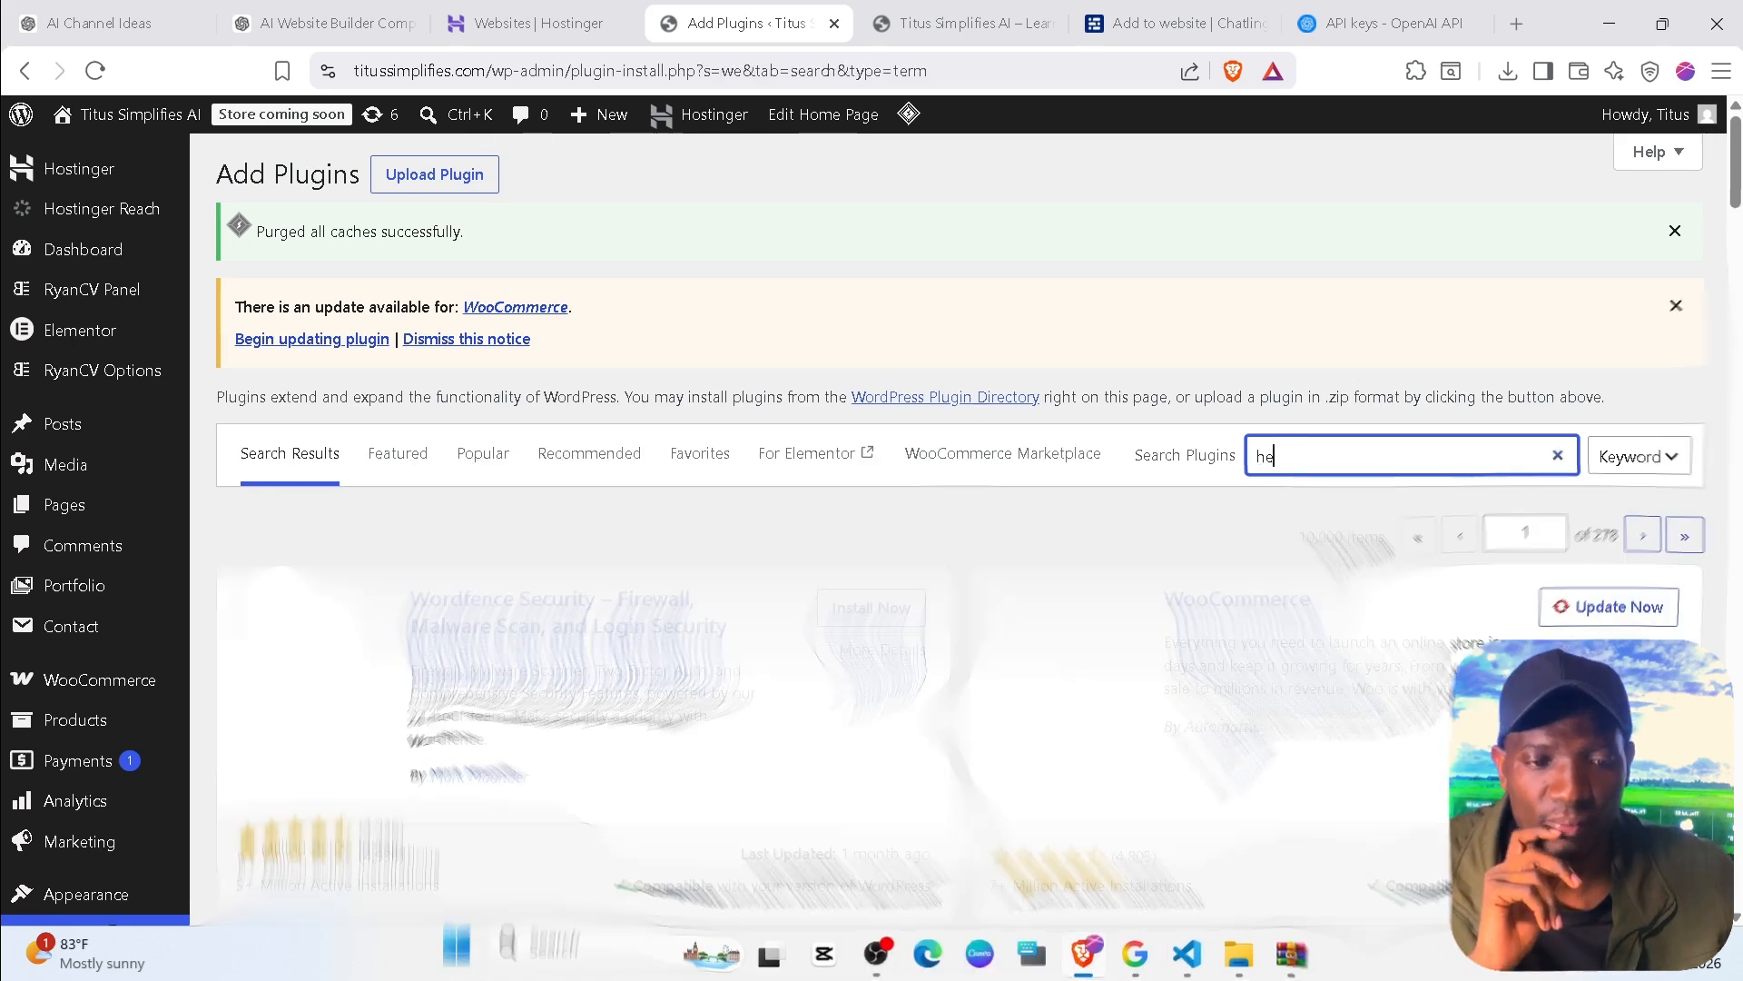
type("aders and")
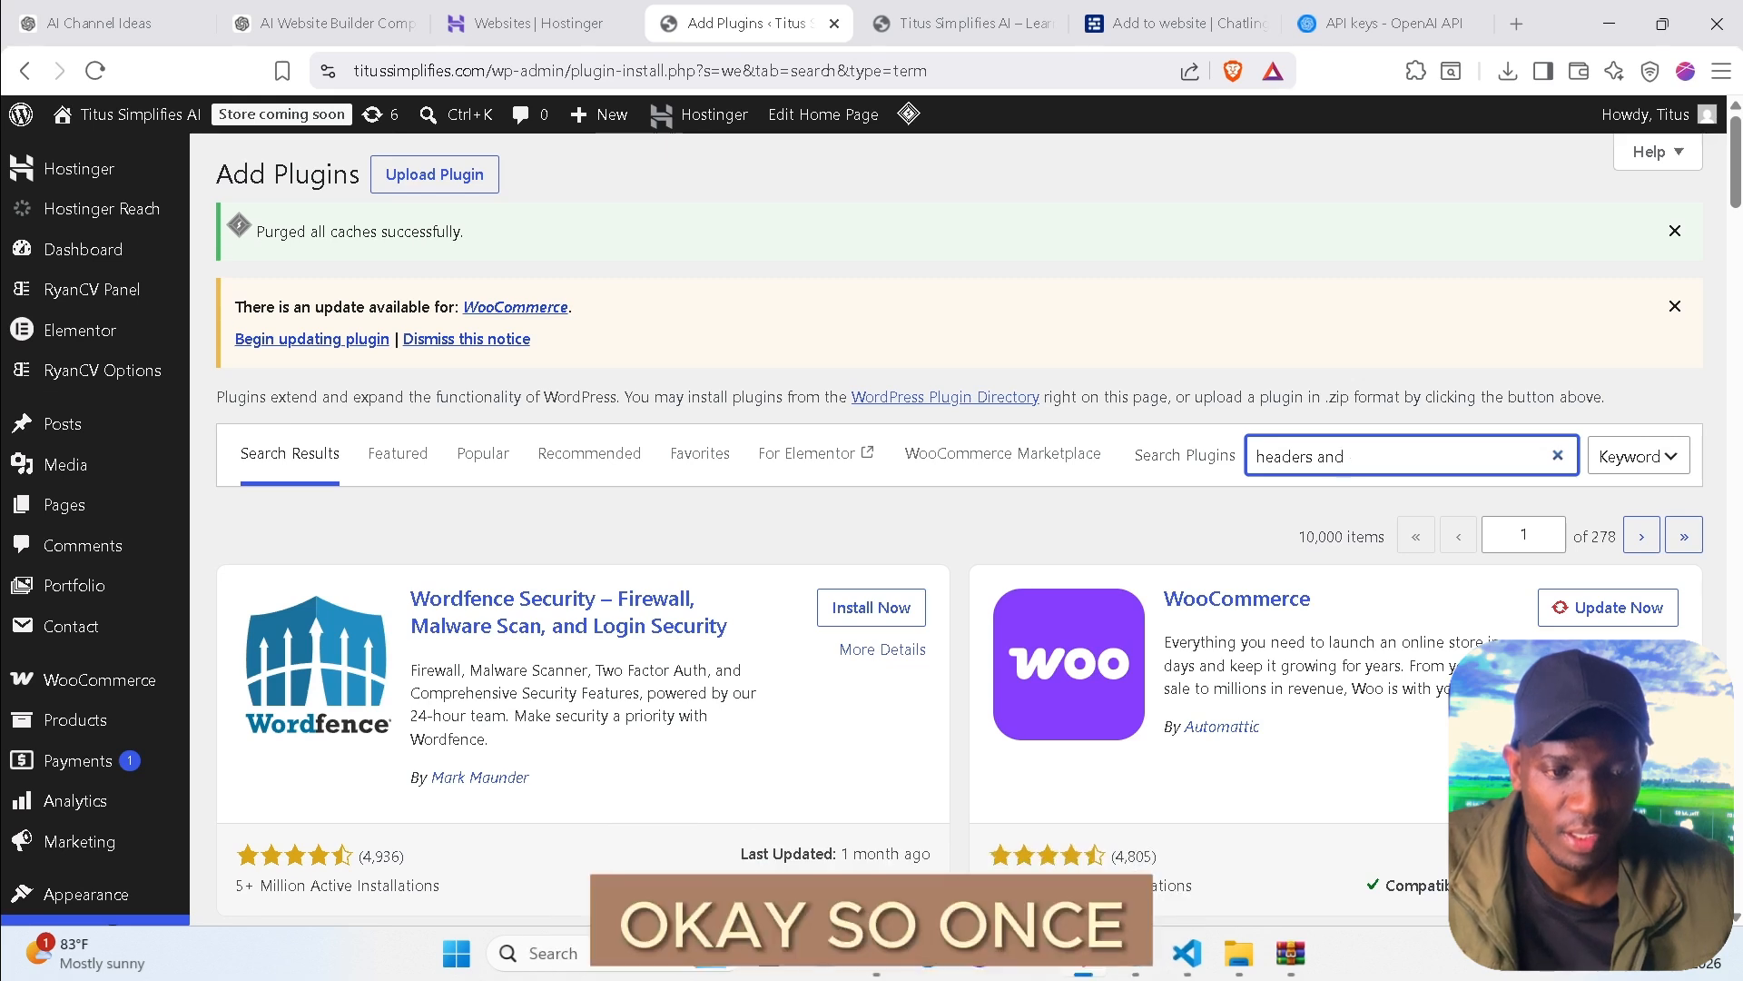
type(" footers")
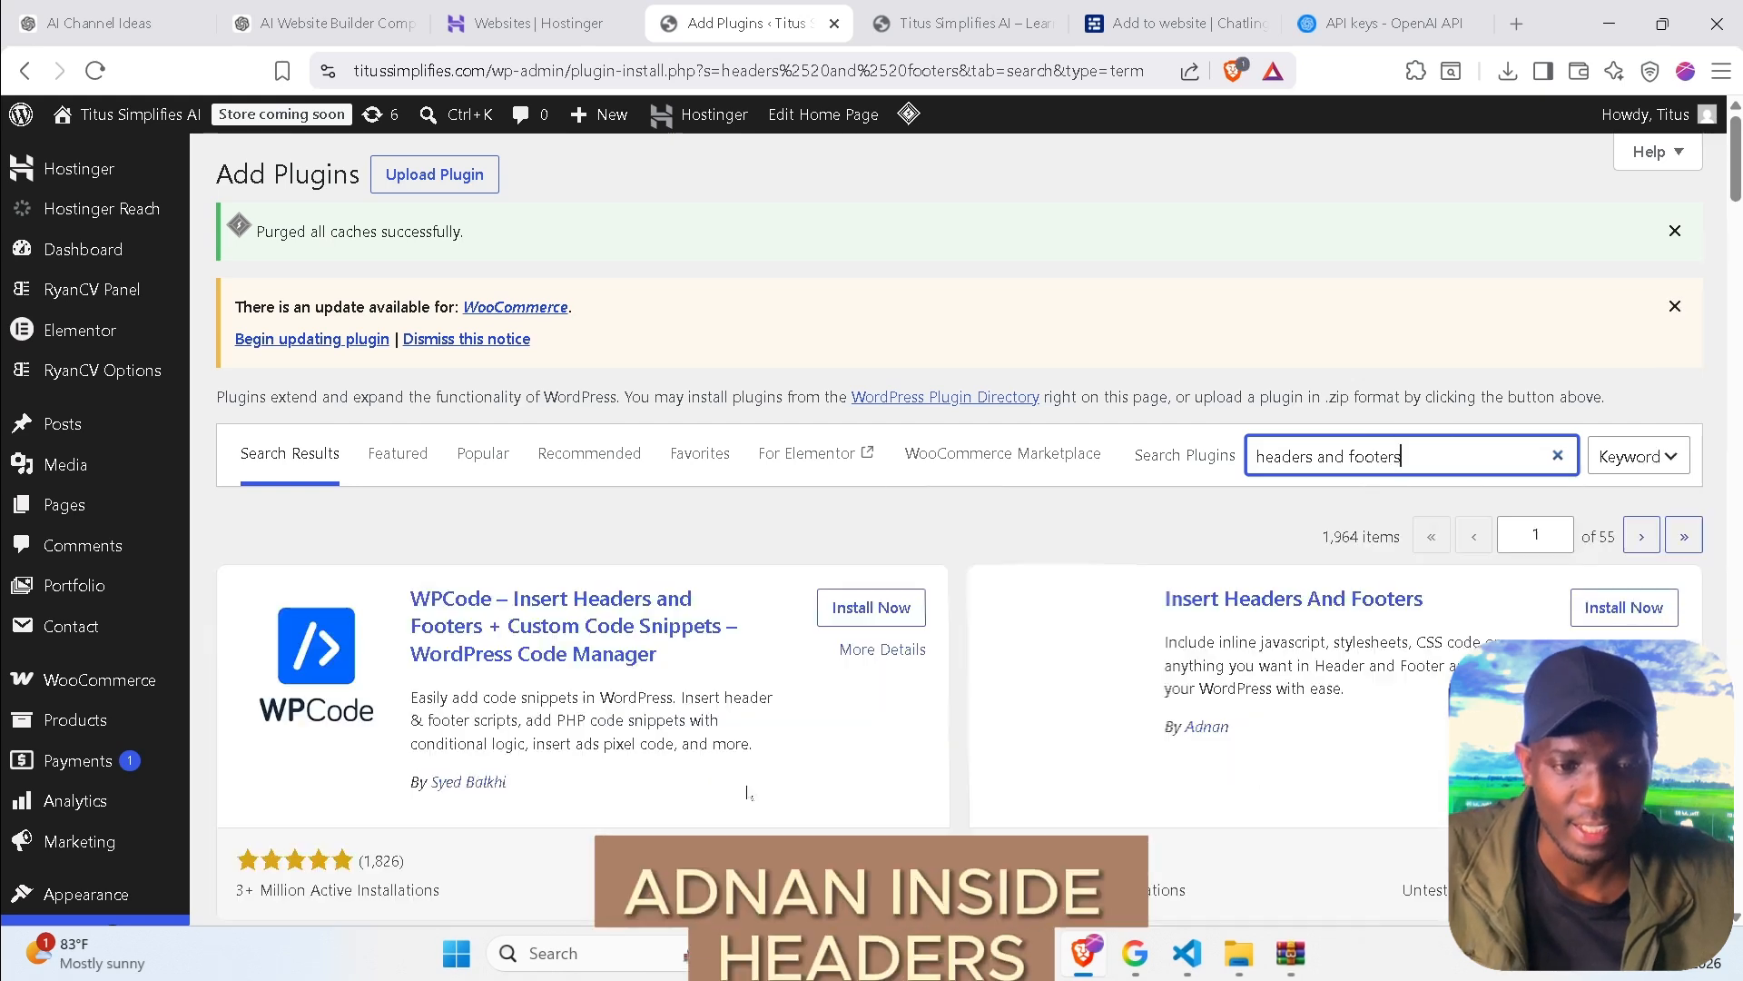
Install and activate the Insert Headers And Footers plugin.
left_click_drag(1161, 597, 1476, 606)
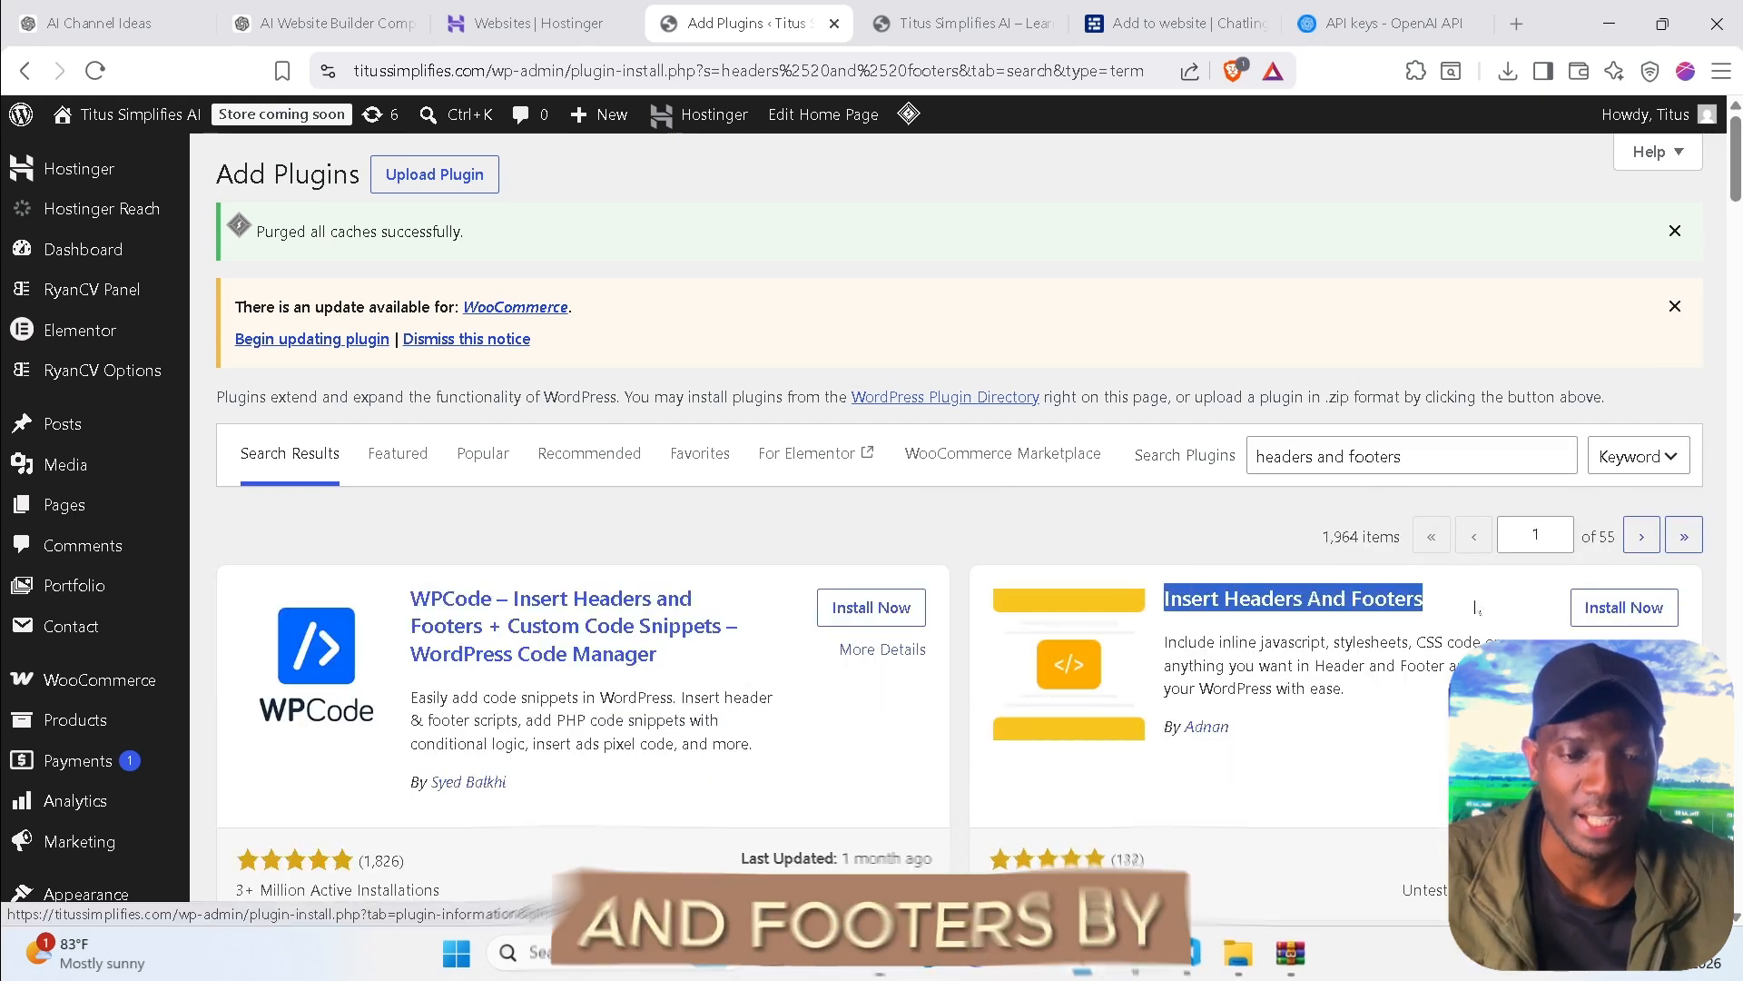
left_click_drag(1264, 728, 1180, 727)
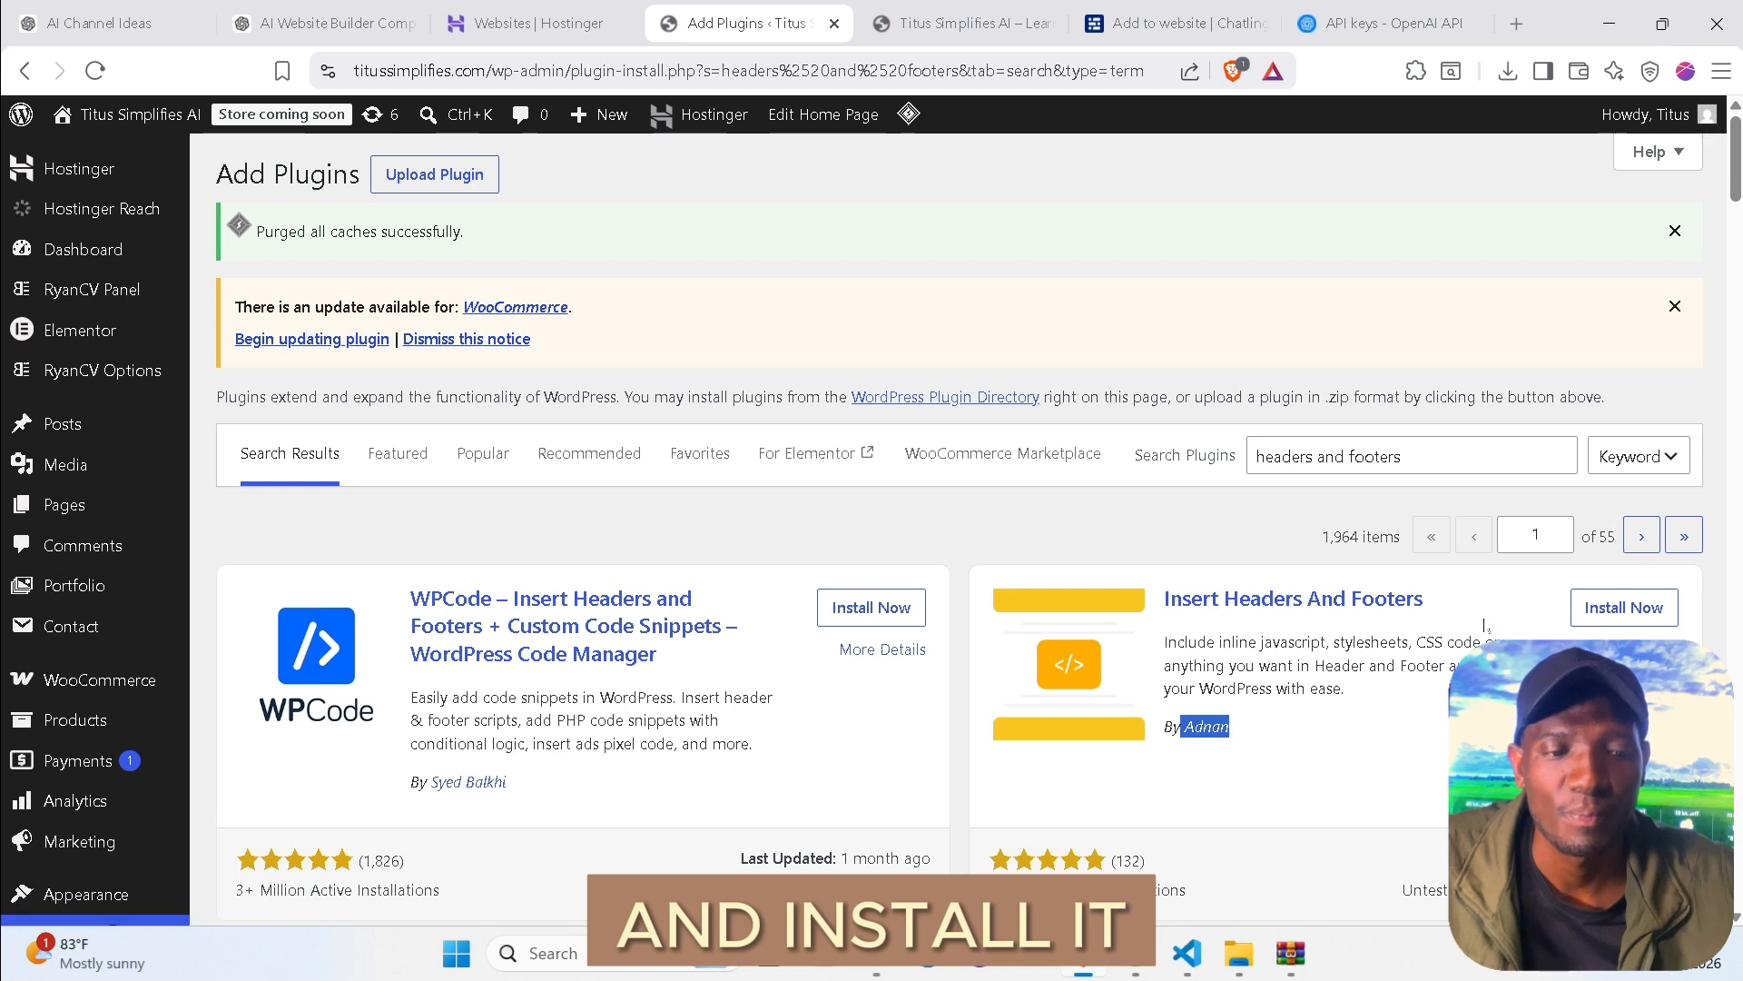
left_click(1587, 610)
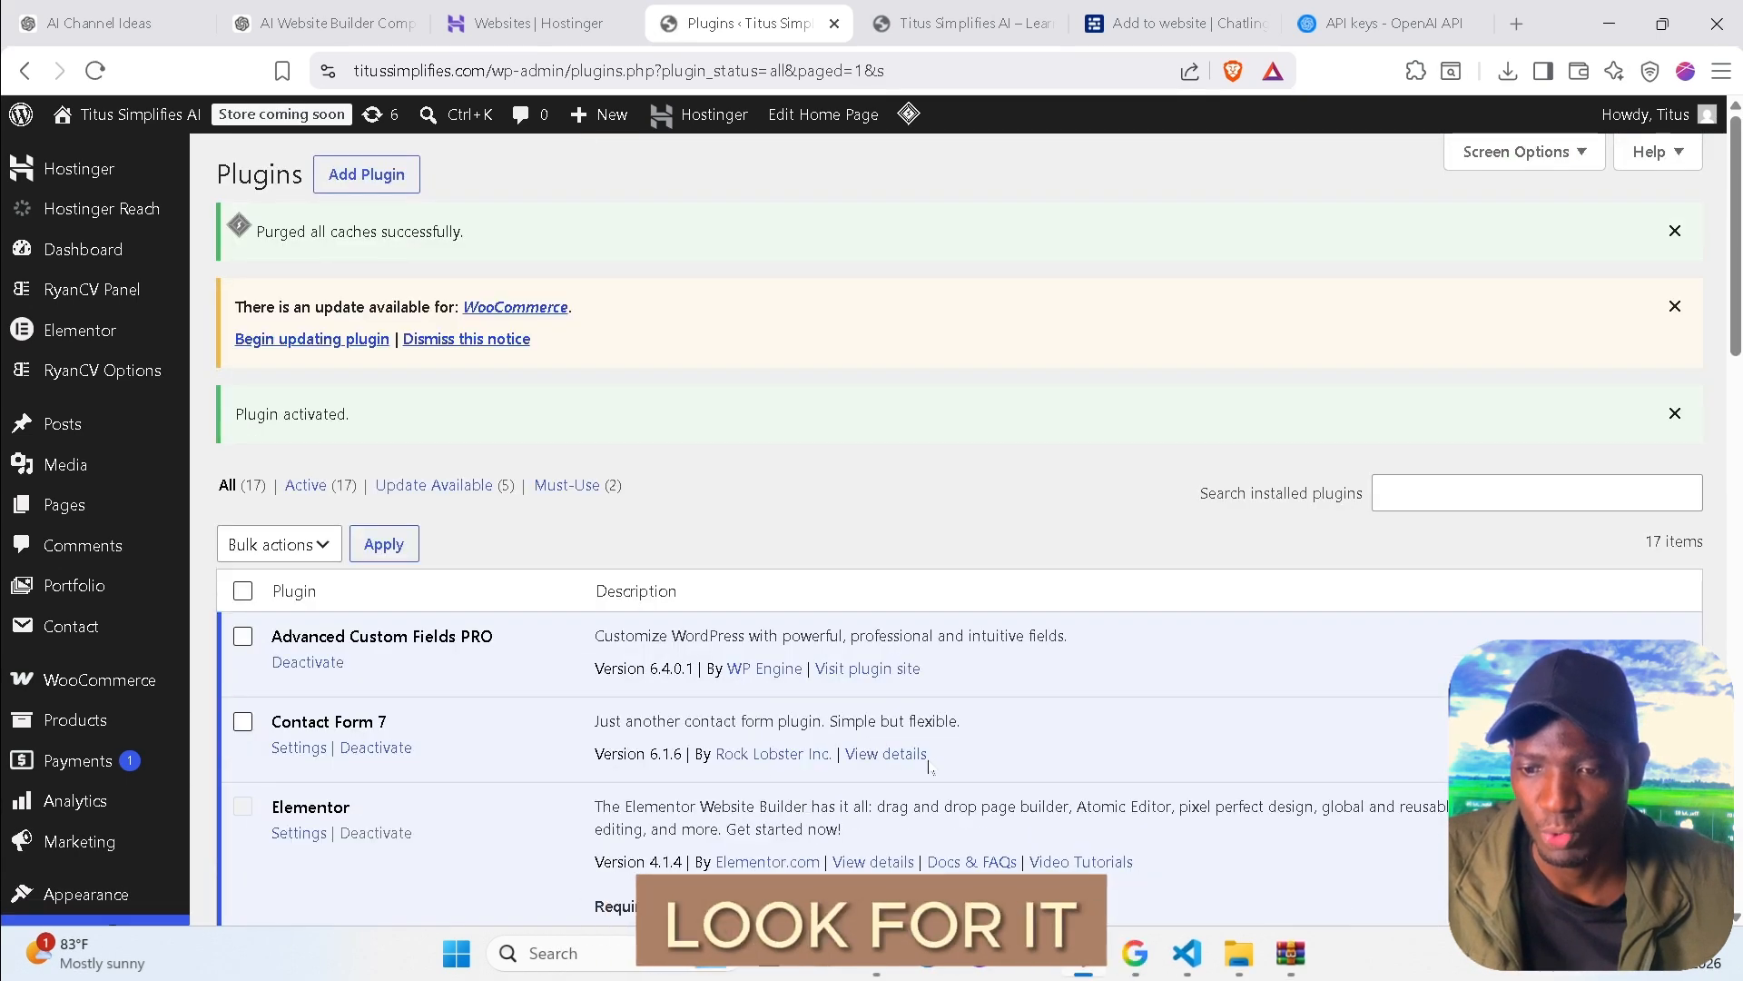
Look for the new plugin in the WordPress admin and open the WP Headers and Footers welcome page.
scroll(929, 767, "down", 8)
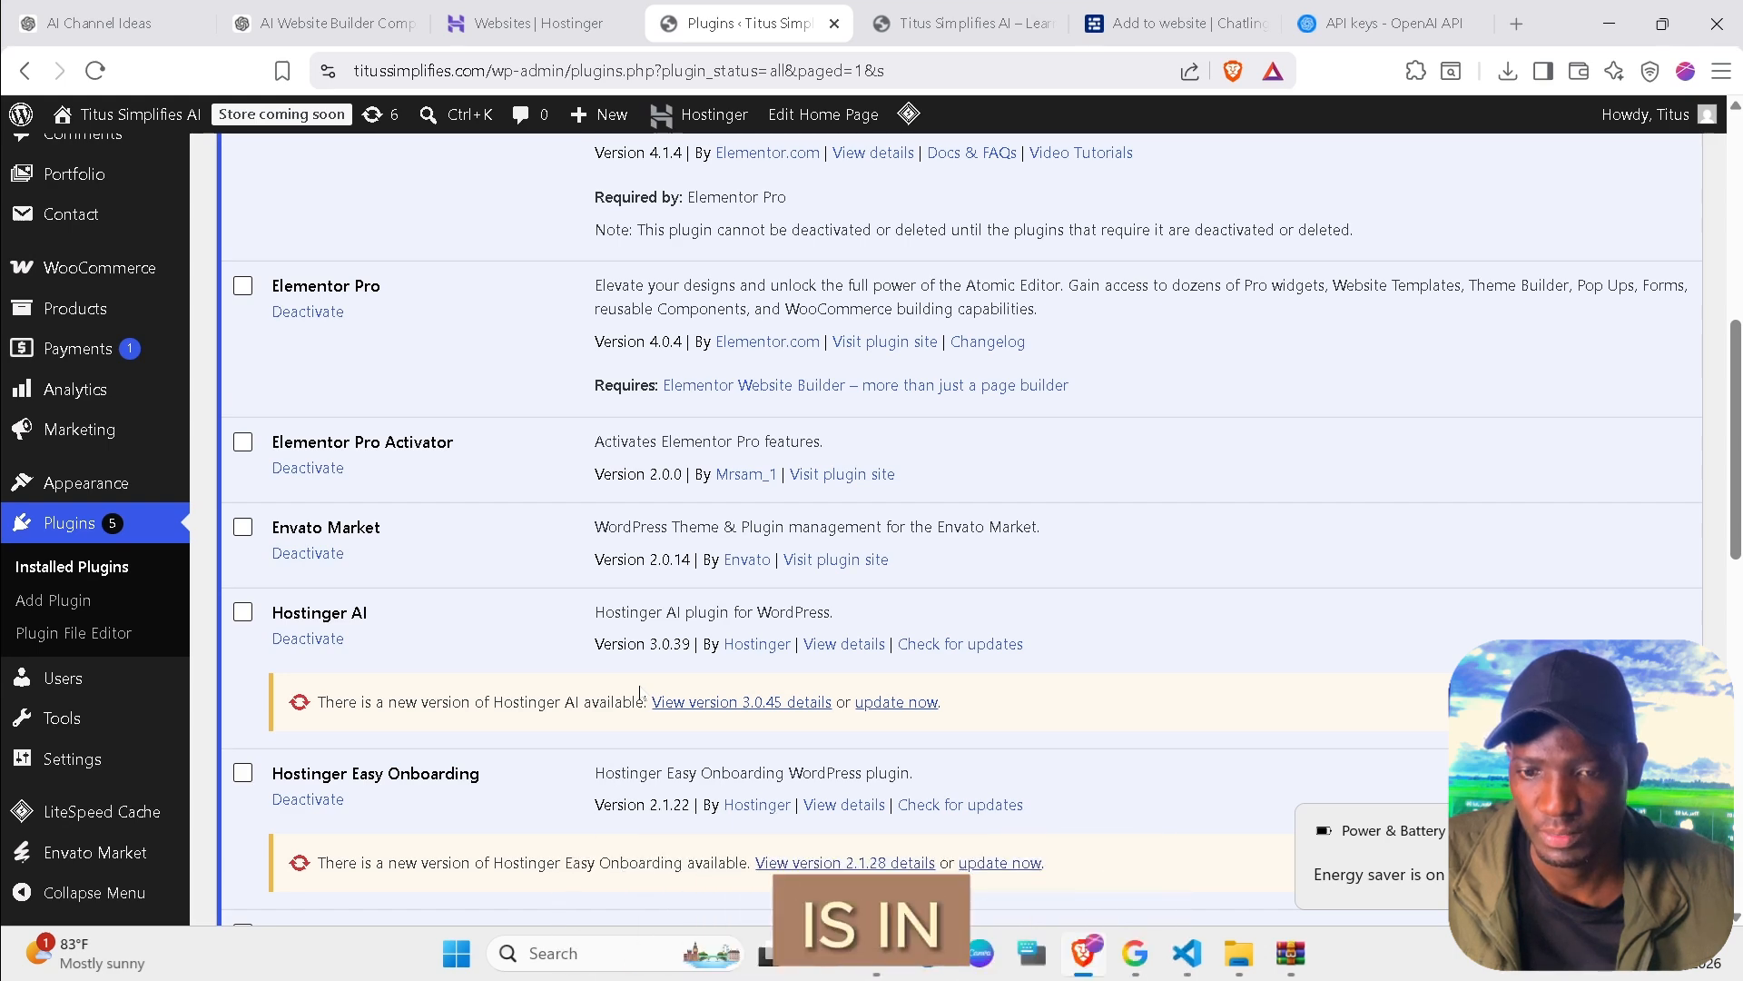
scroll(506, 511, "down", 8)
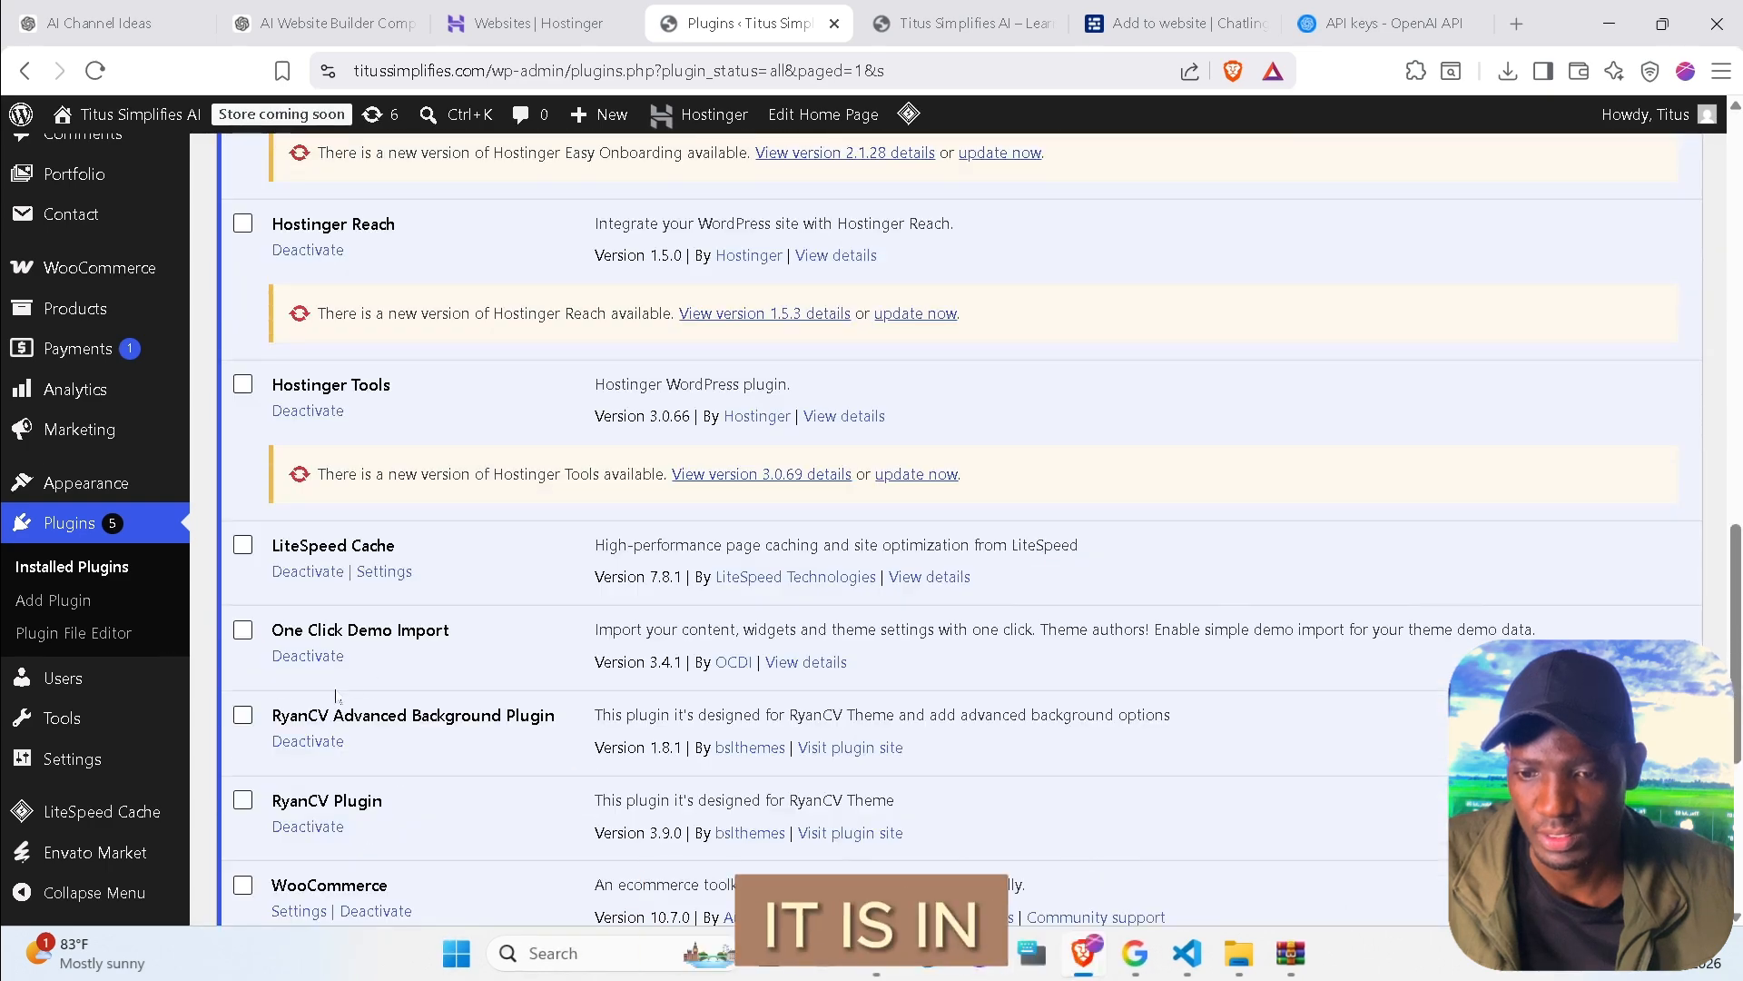
scroll(959, 527, "down", 5)
scroll(959, 527, "up", 6)
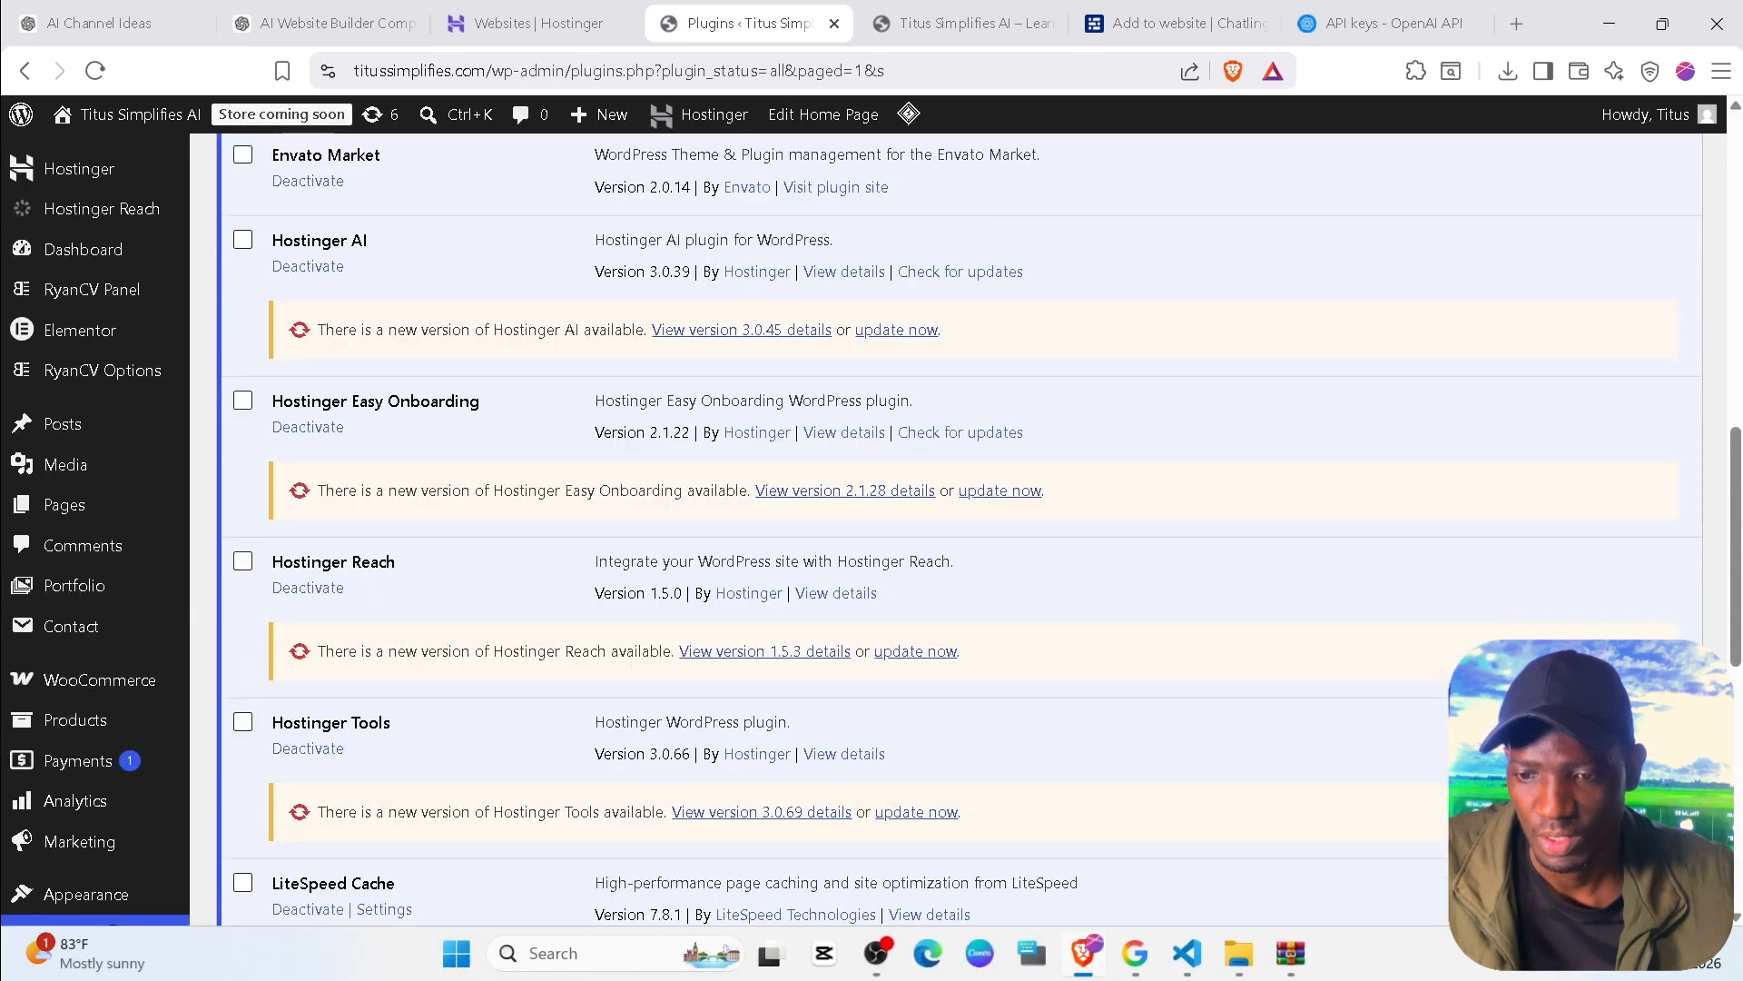
scroll(121, 776, "down", 3)
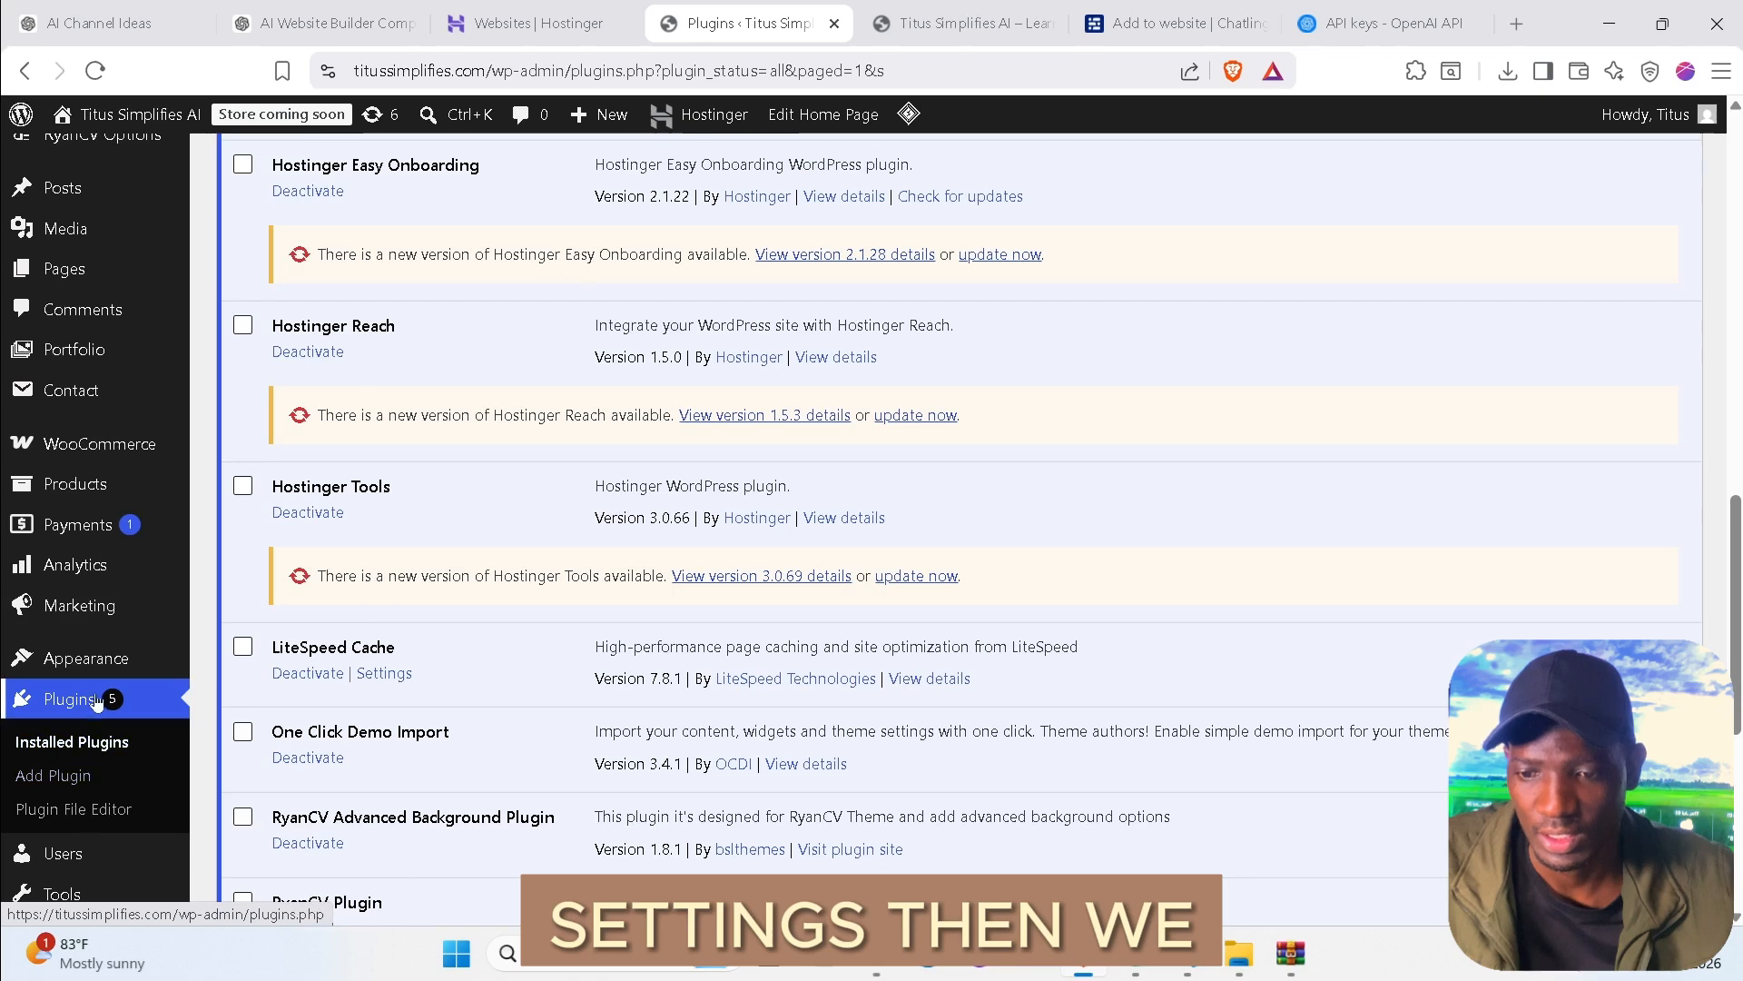
scroll(97, 702, "down", 6)
mouse_move(192, 768)
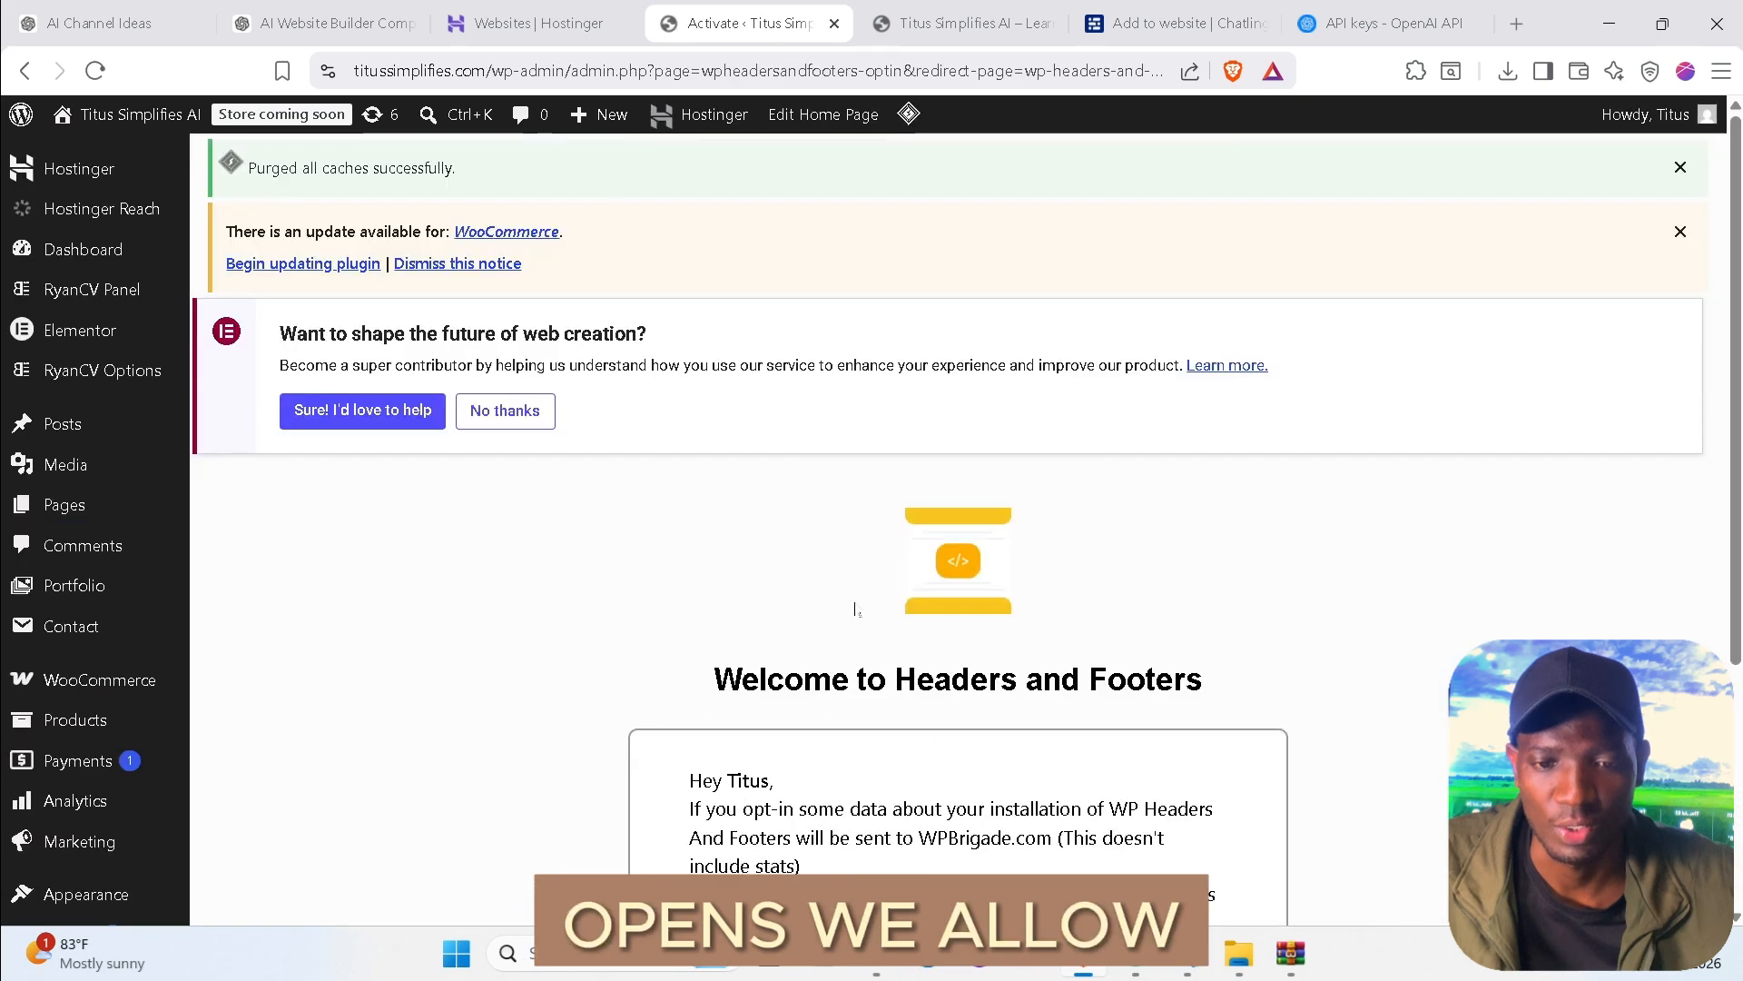
scroll(856, 608, "down", 4)
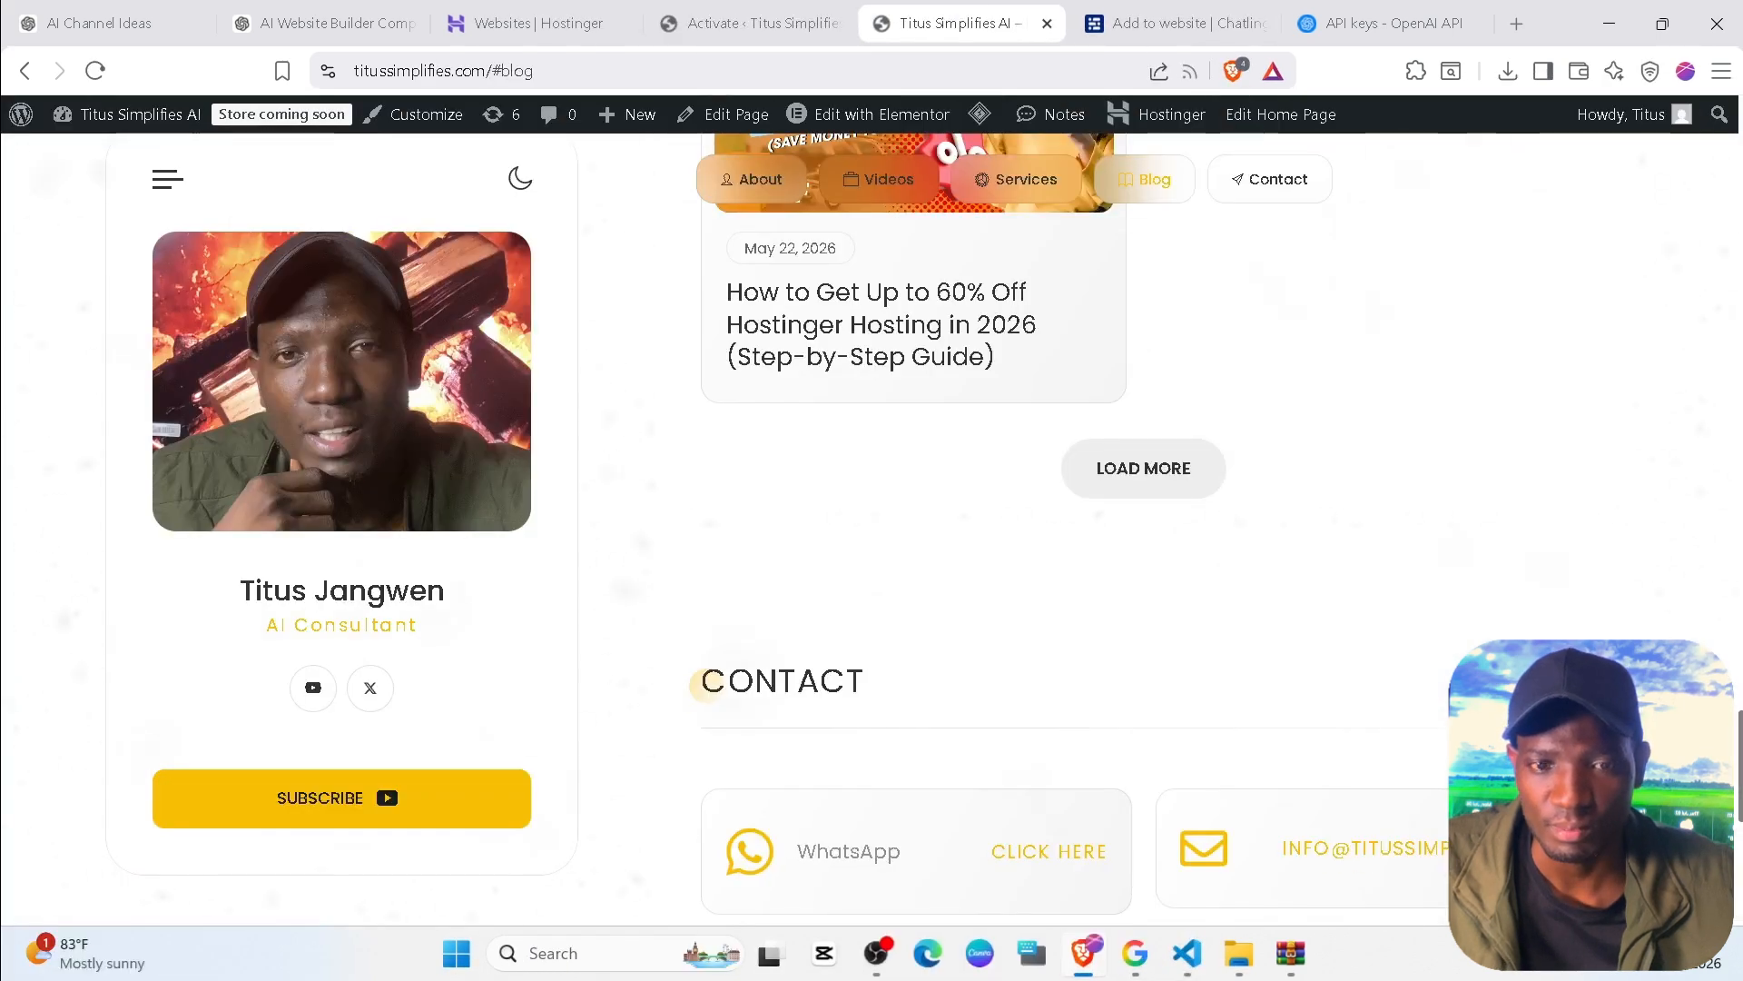
Reload the live site, allow and continue past the Headers and Footers welcome page, and locate the Scripts in Header field.
key("F5")
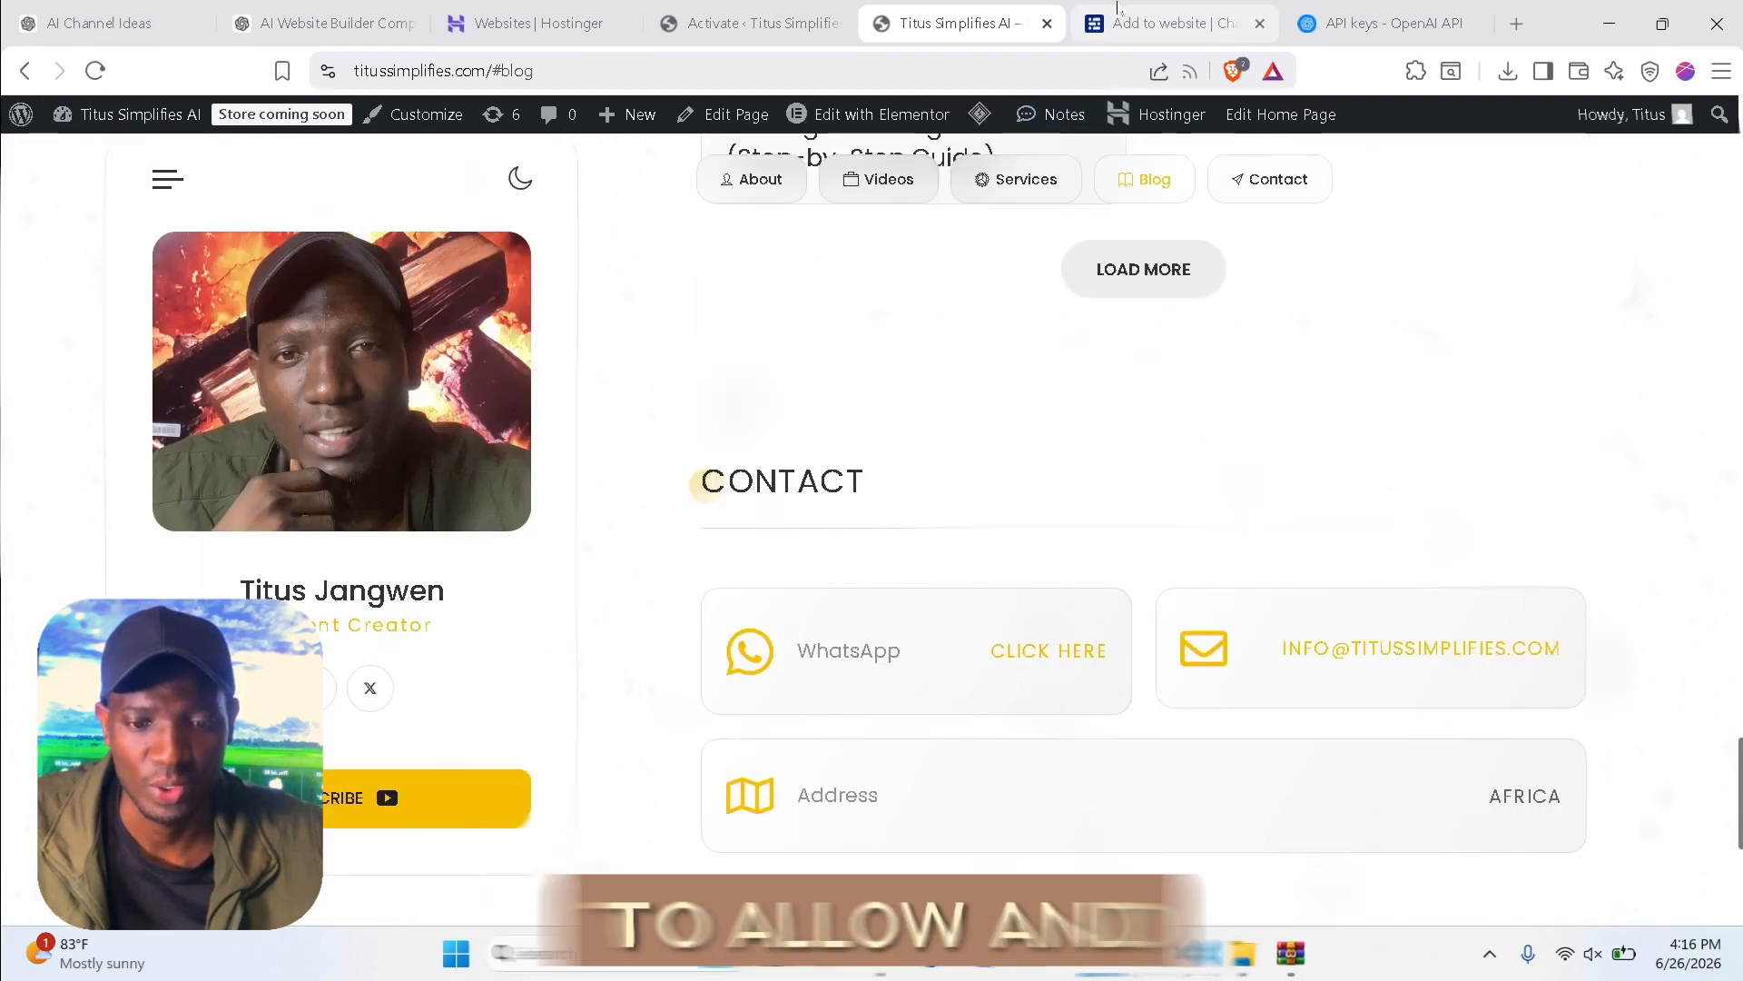
left_click(749, 23)
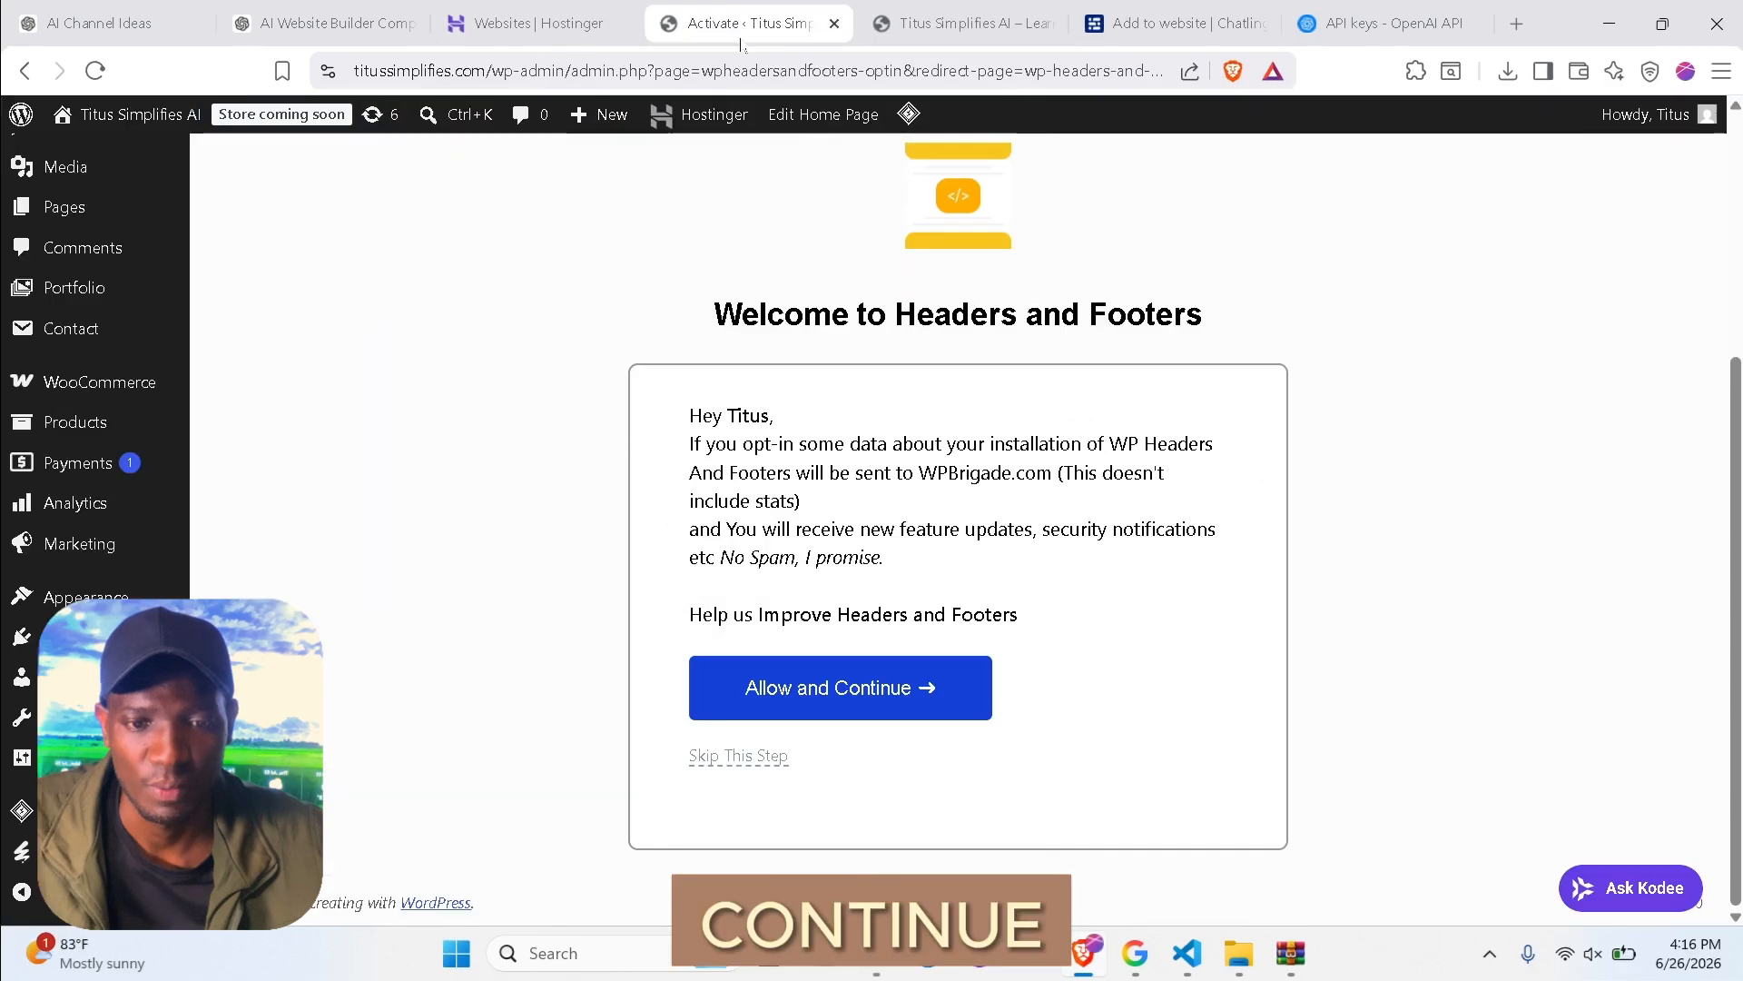
left_click(863, 694)
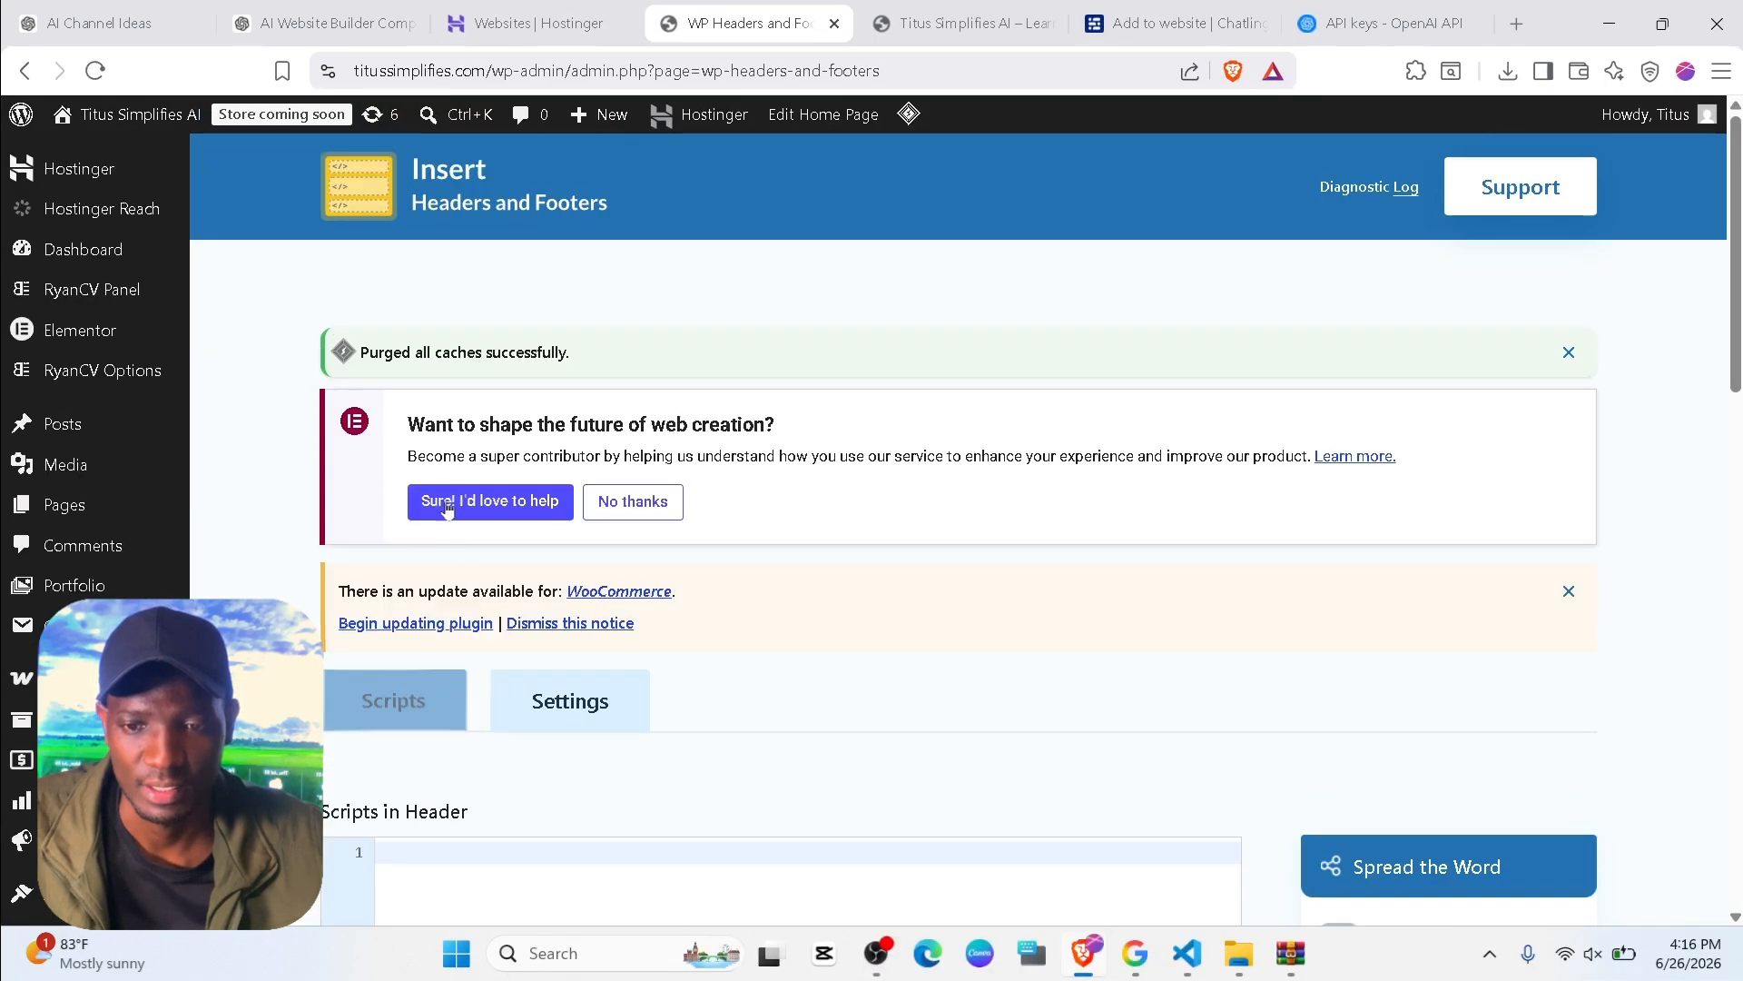
scroll(506, 546, "down", 4)
scroll(420, 575, "down", 10)
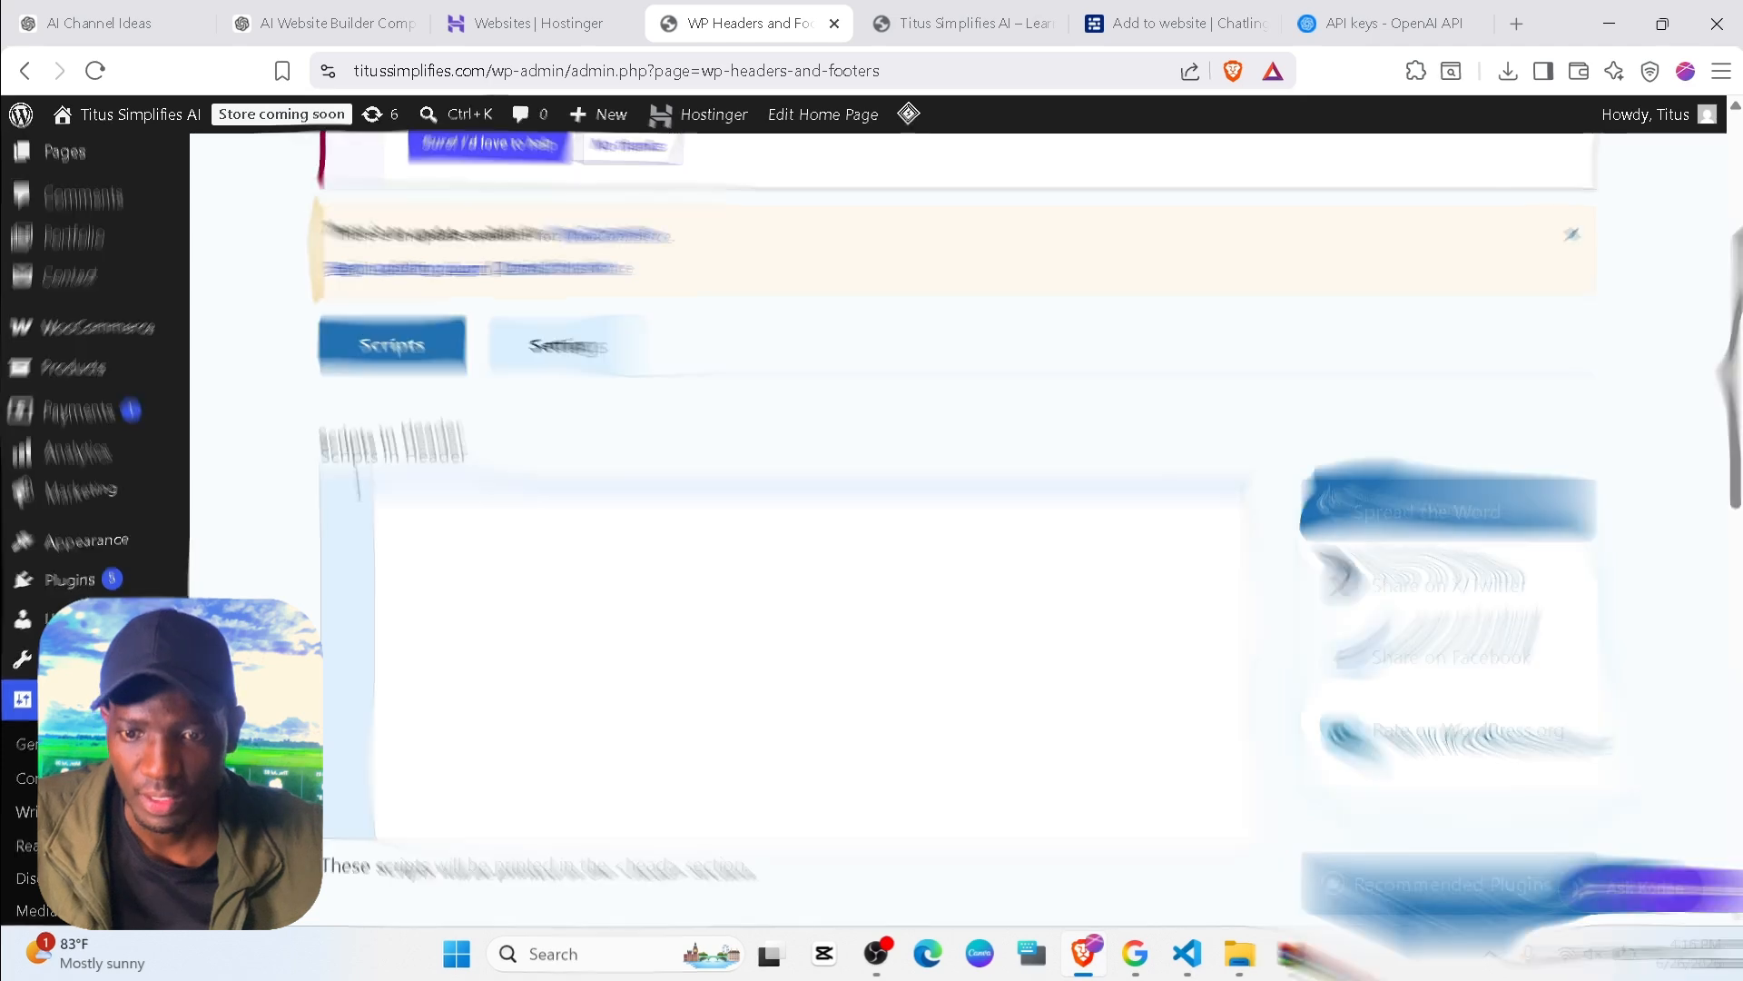
scroll(412, 343, "up", 10)
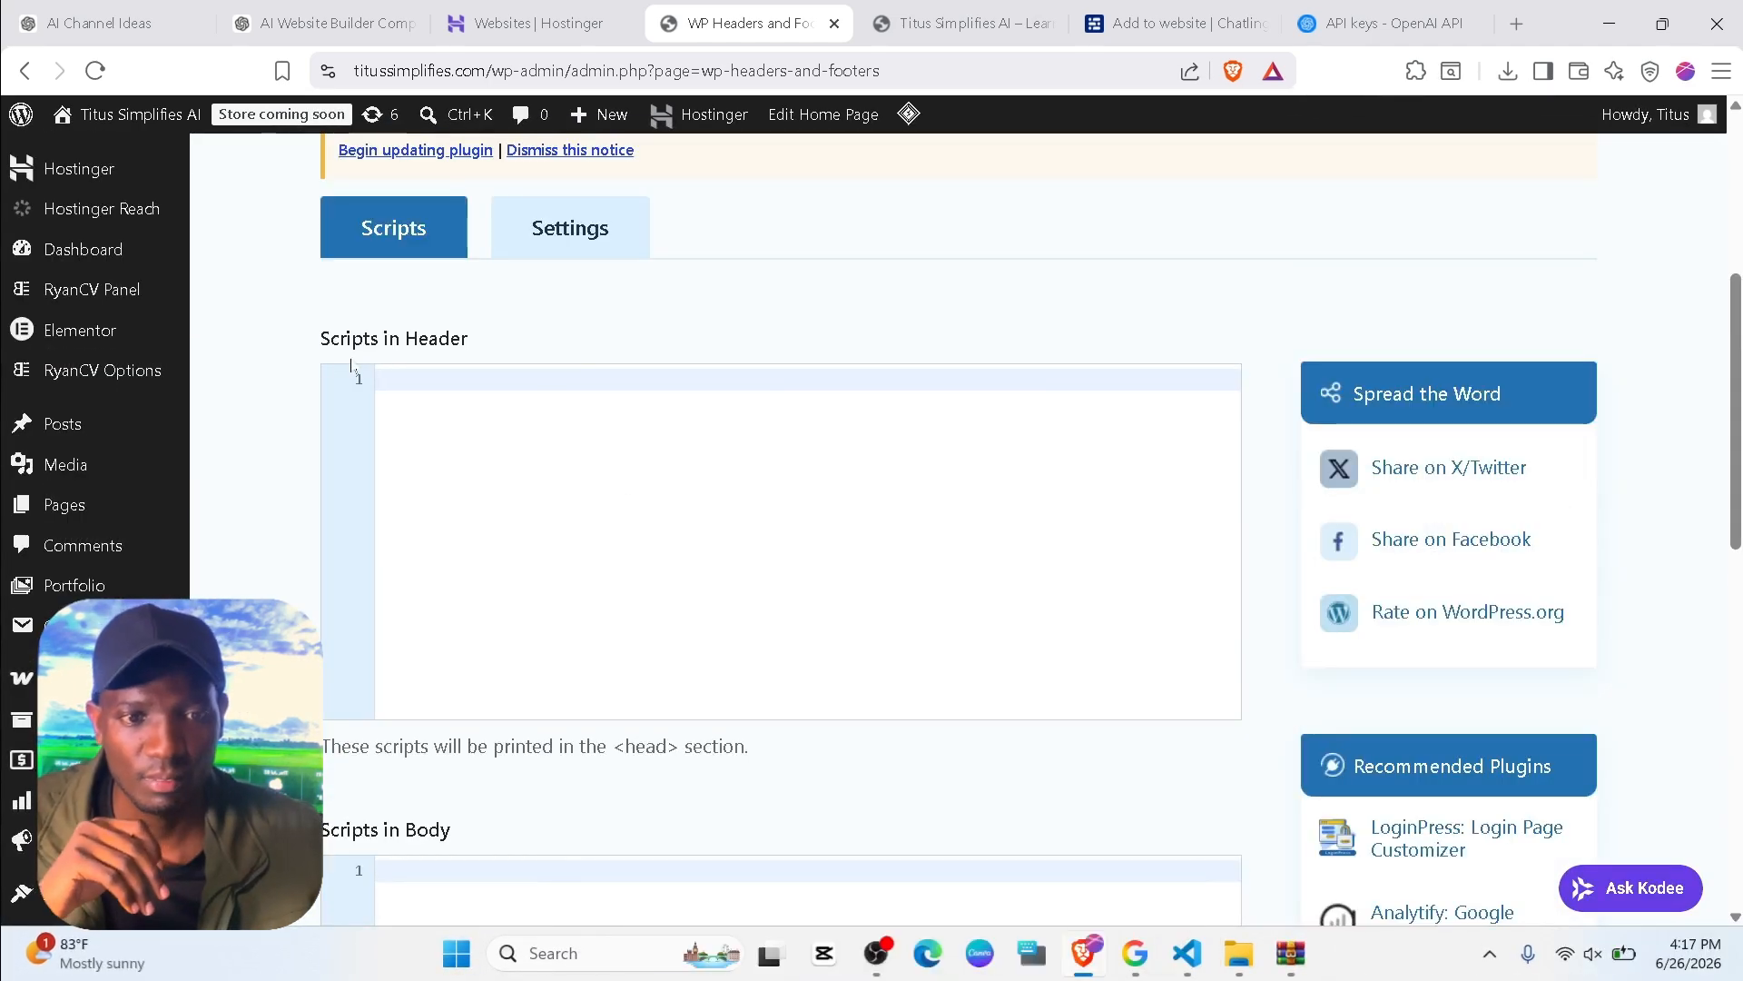
left_click_drag(314, 335, 531, 345)
left_click(556, 438)
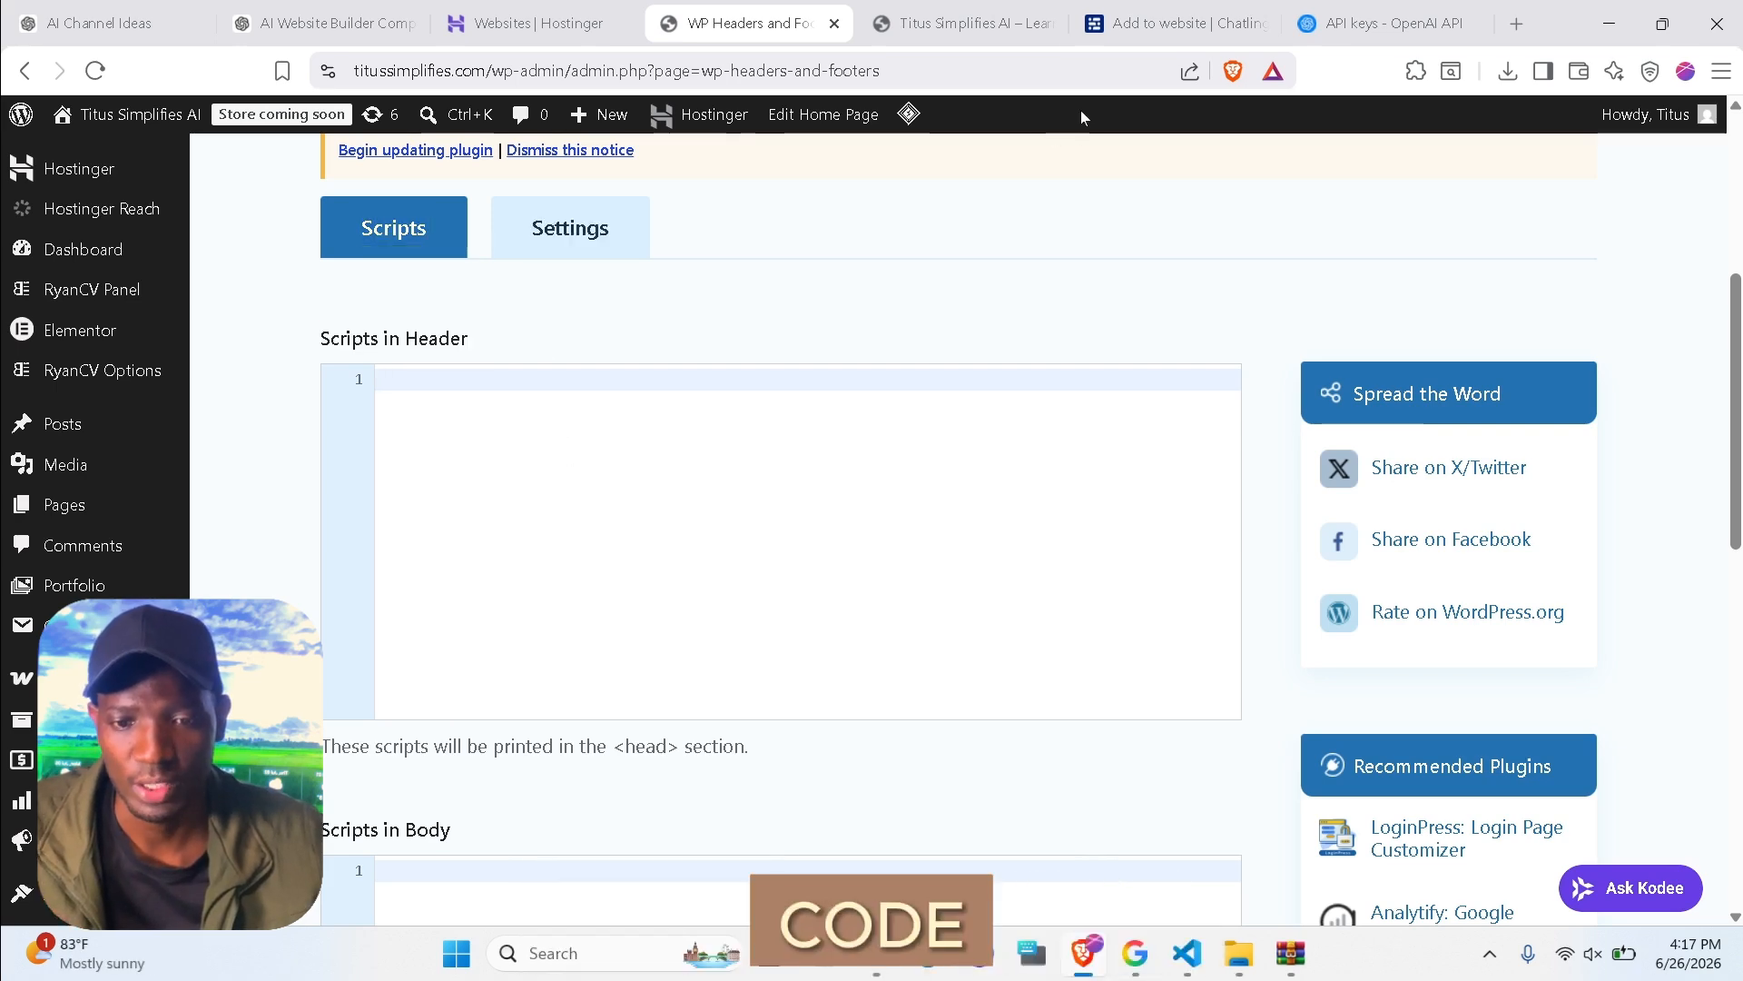
Copy the Floating Chat embed code from Chatling and save it under Scripts in Header in the WordPress plugin.
left_click(1171, 23)
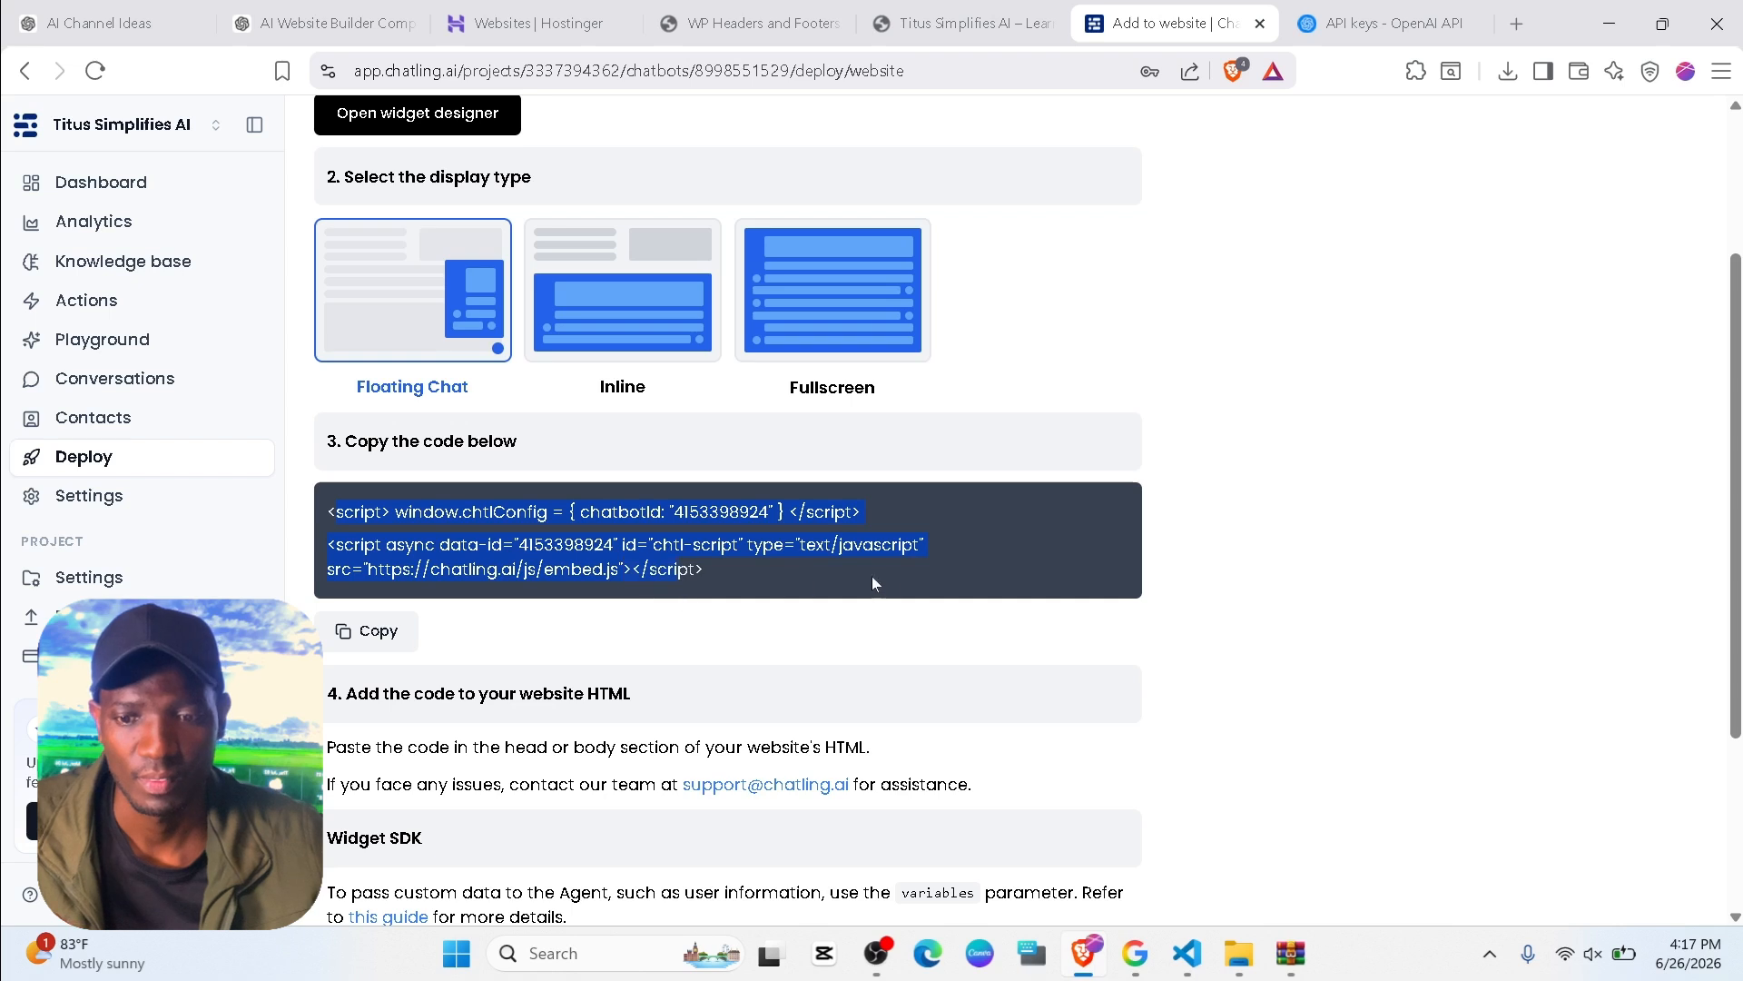
left_click(363, 635)
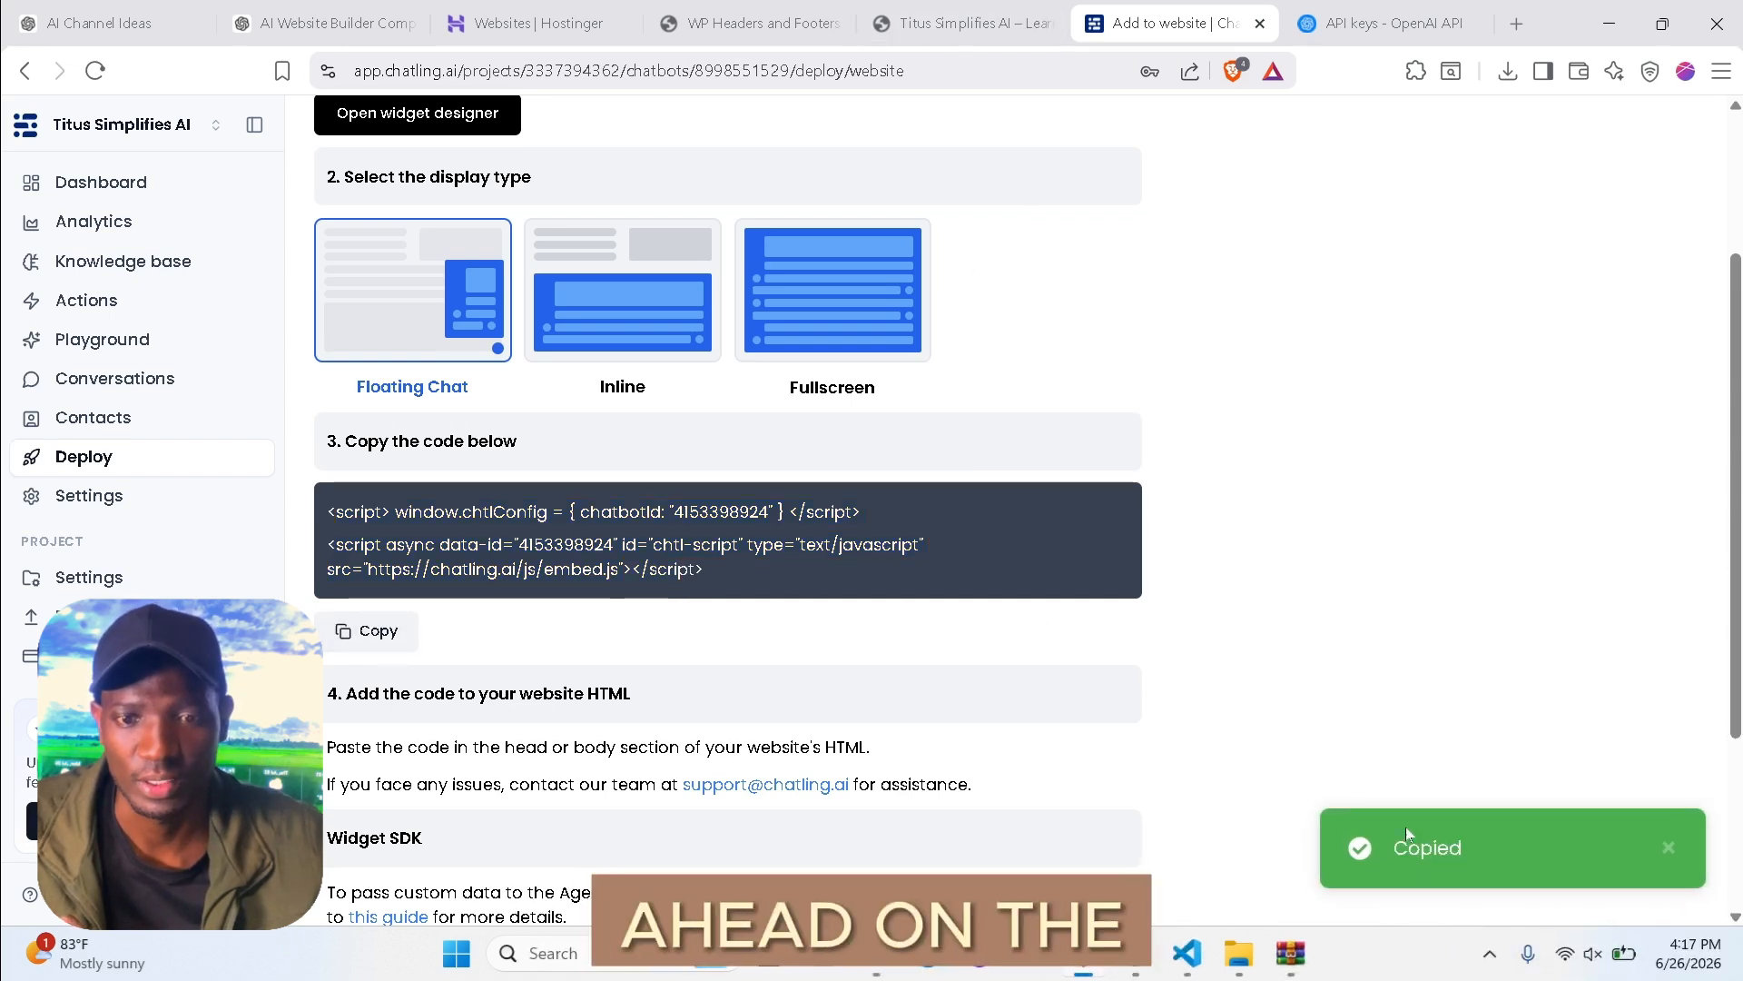
left_click(921, 23)
left_click(796, 23)
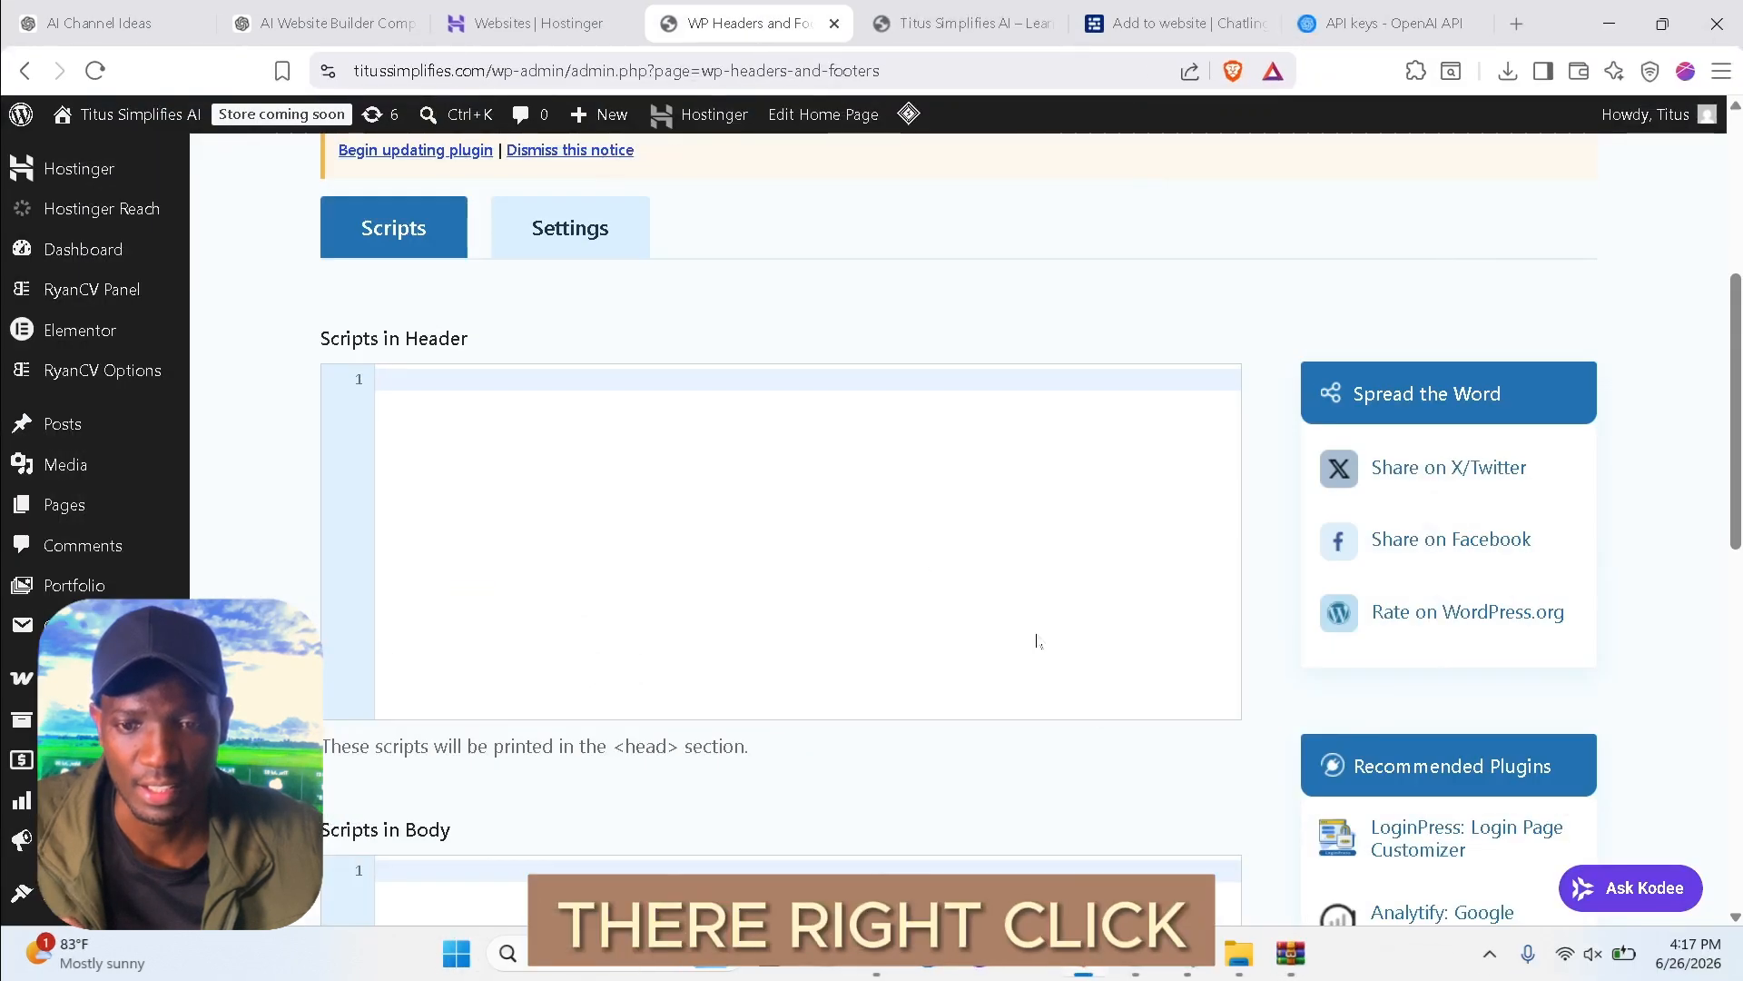
right_click(536, 408)
left_click(431, 455)
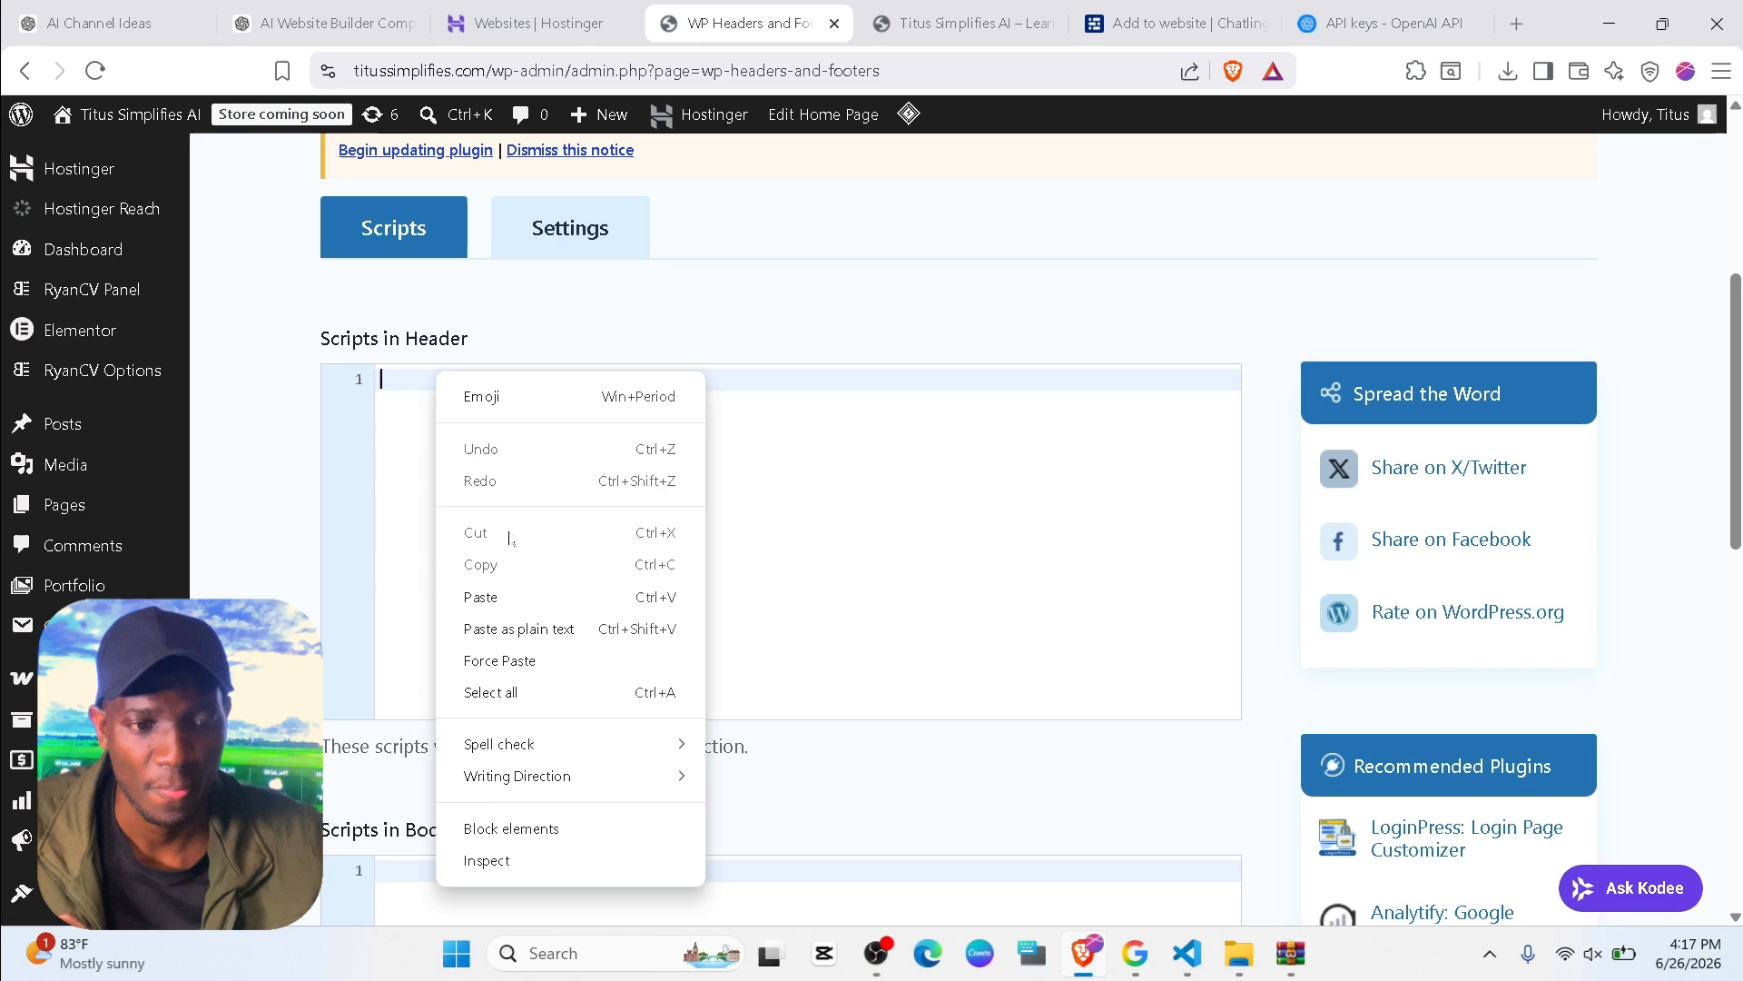
left_click(510, 597)
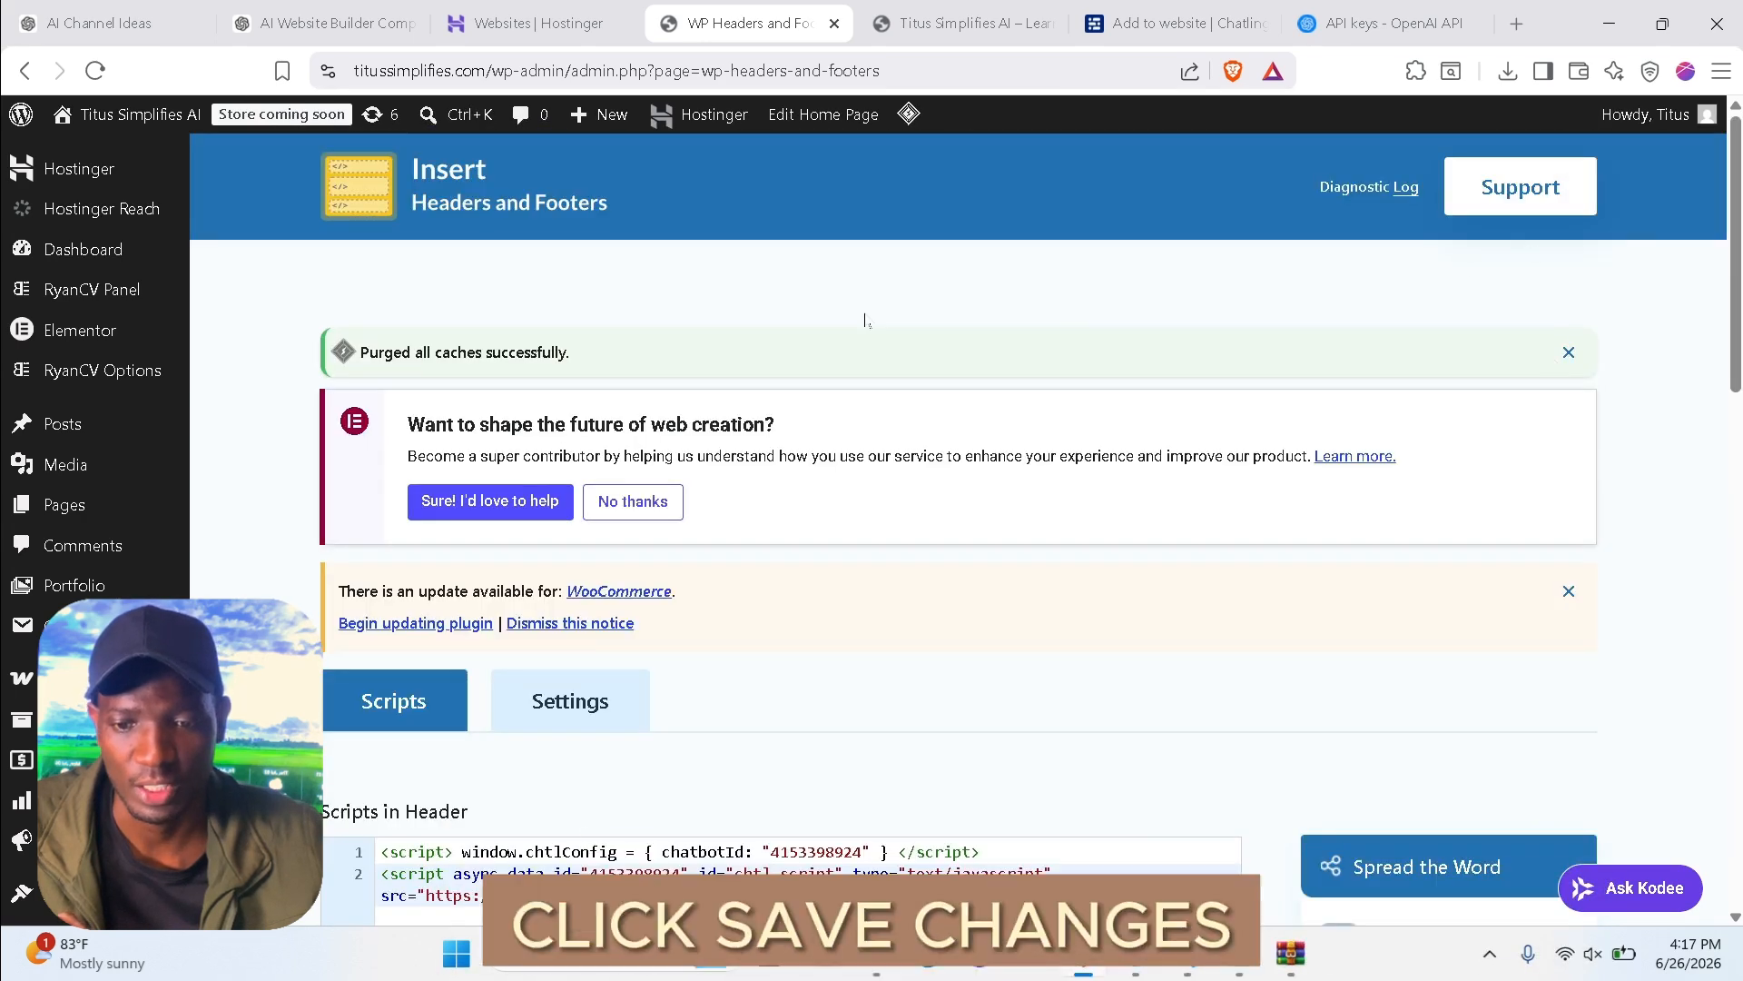
scroll(864, 320, "down", 15)
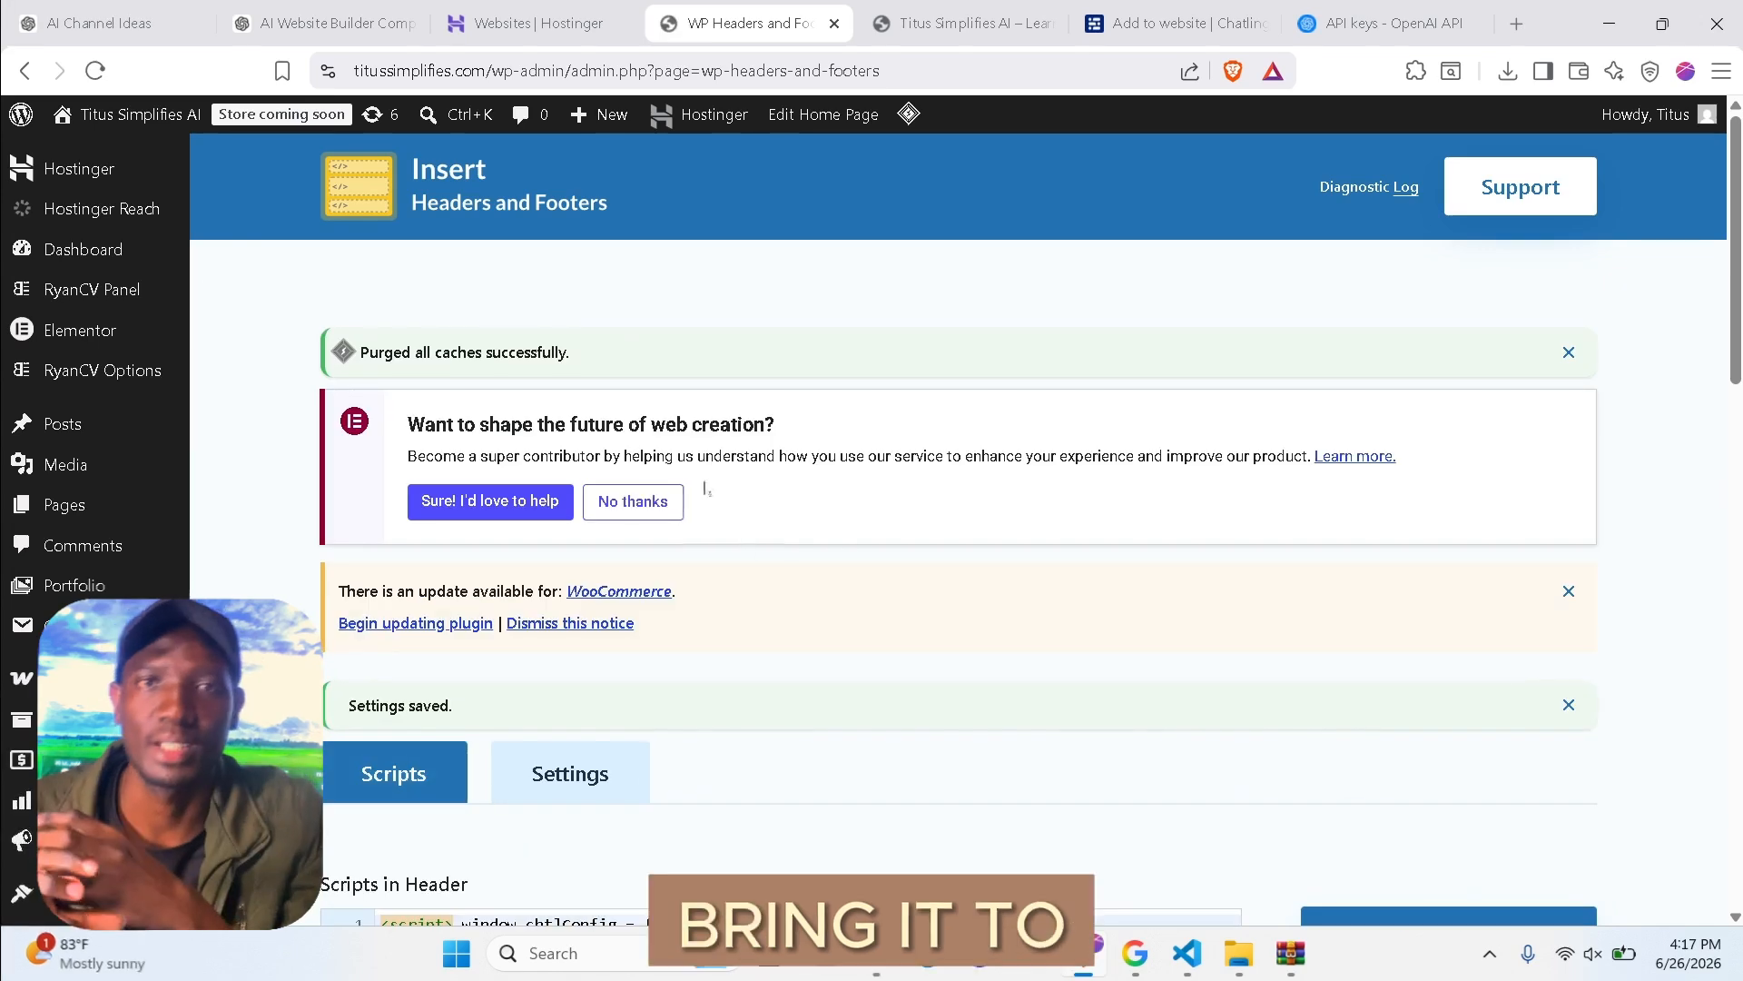
Reload the live website, open the chatbot widget, and send the message "hi".
left_click(870, 20)
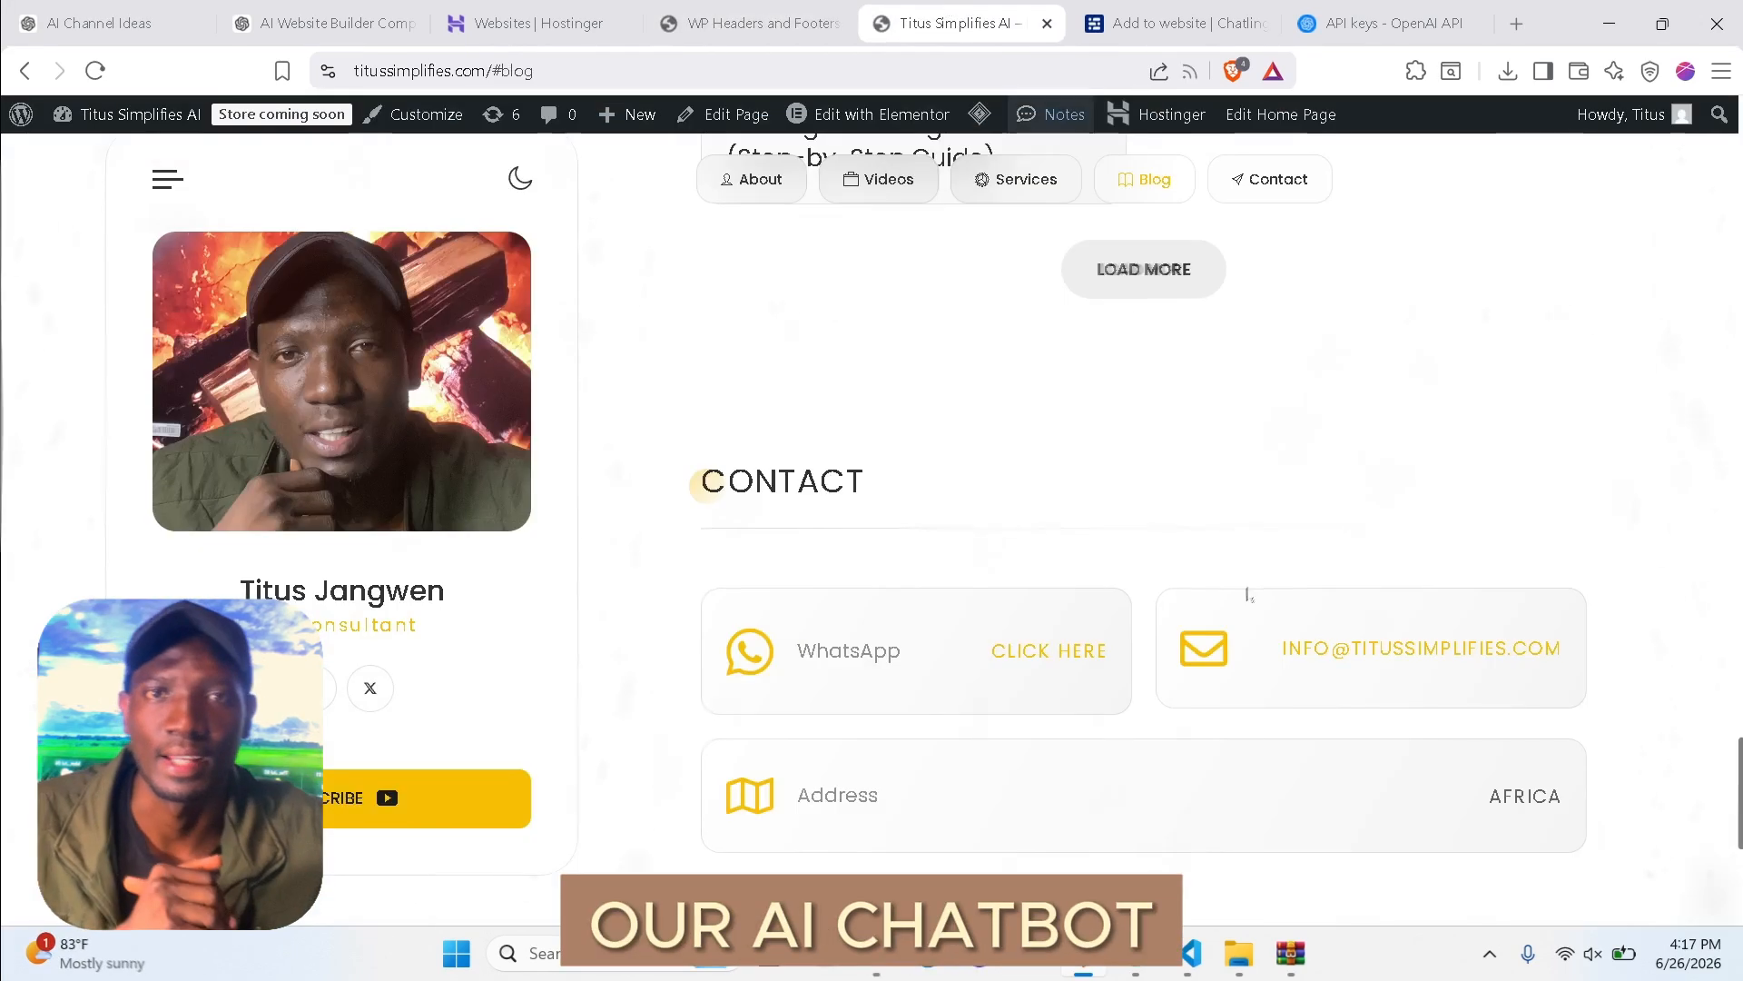
left_click(94, 71)
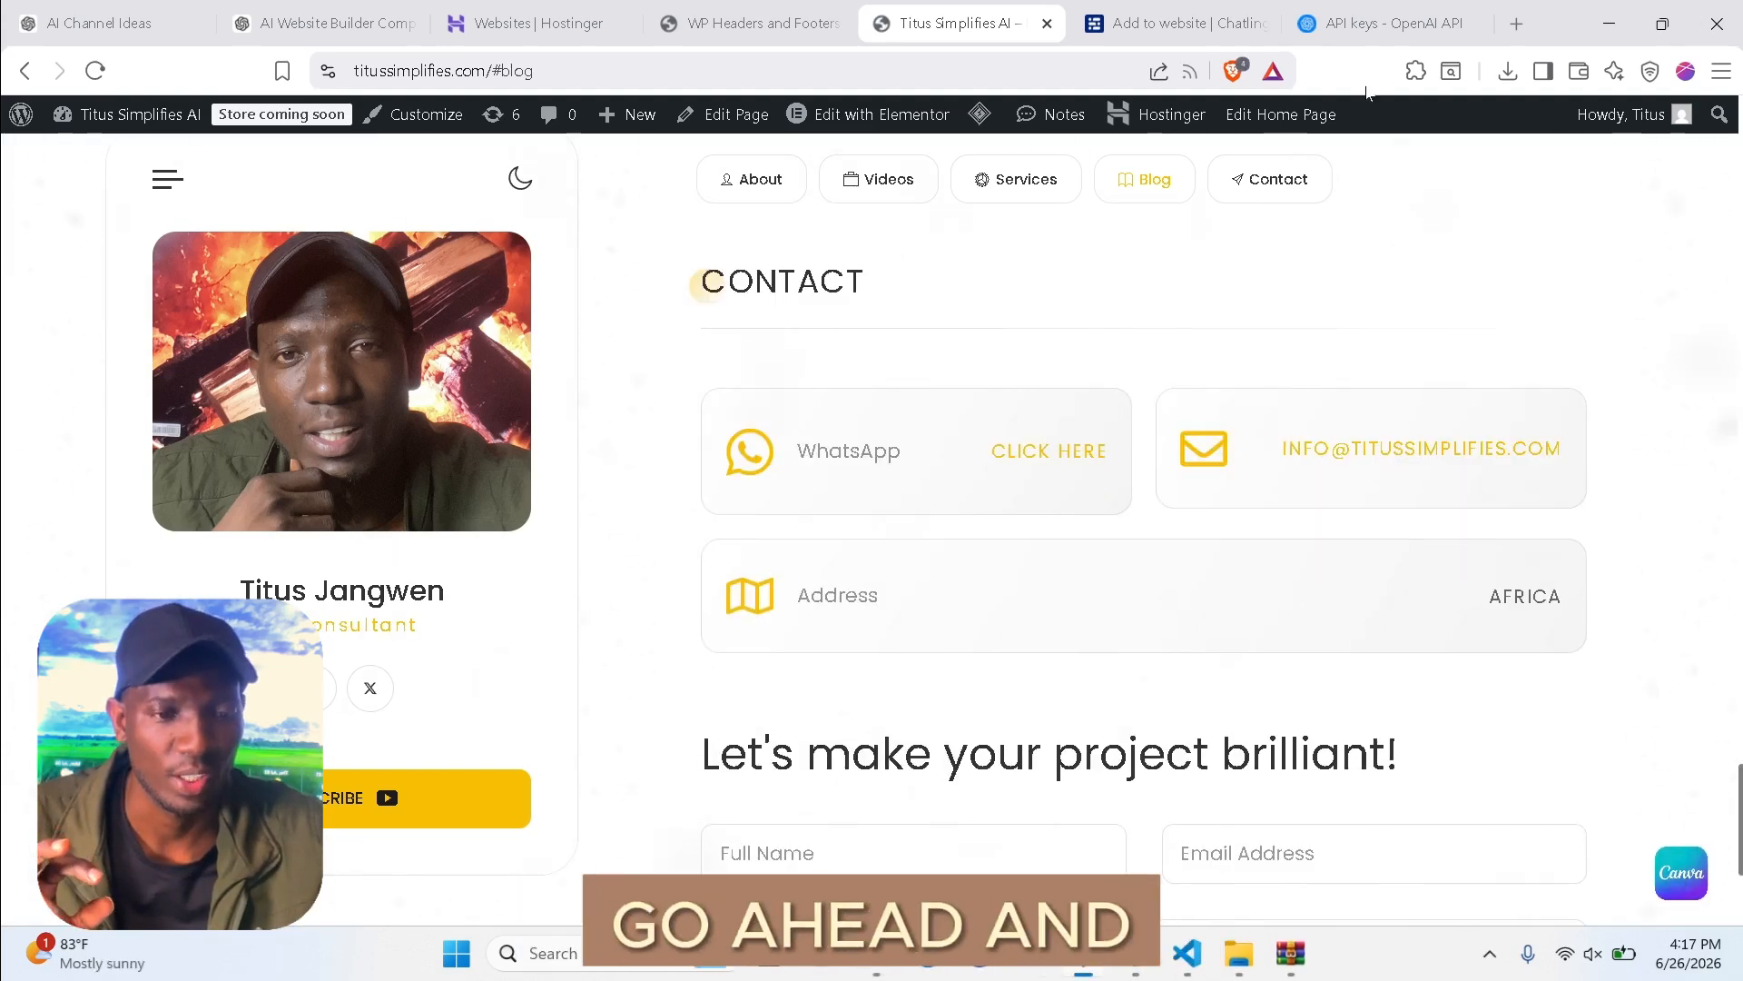
left_click(1681, 872)
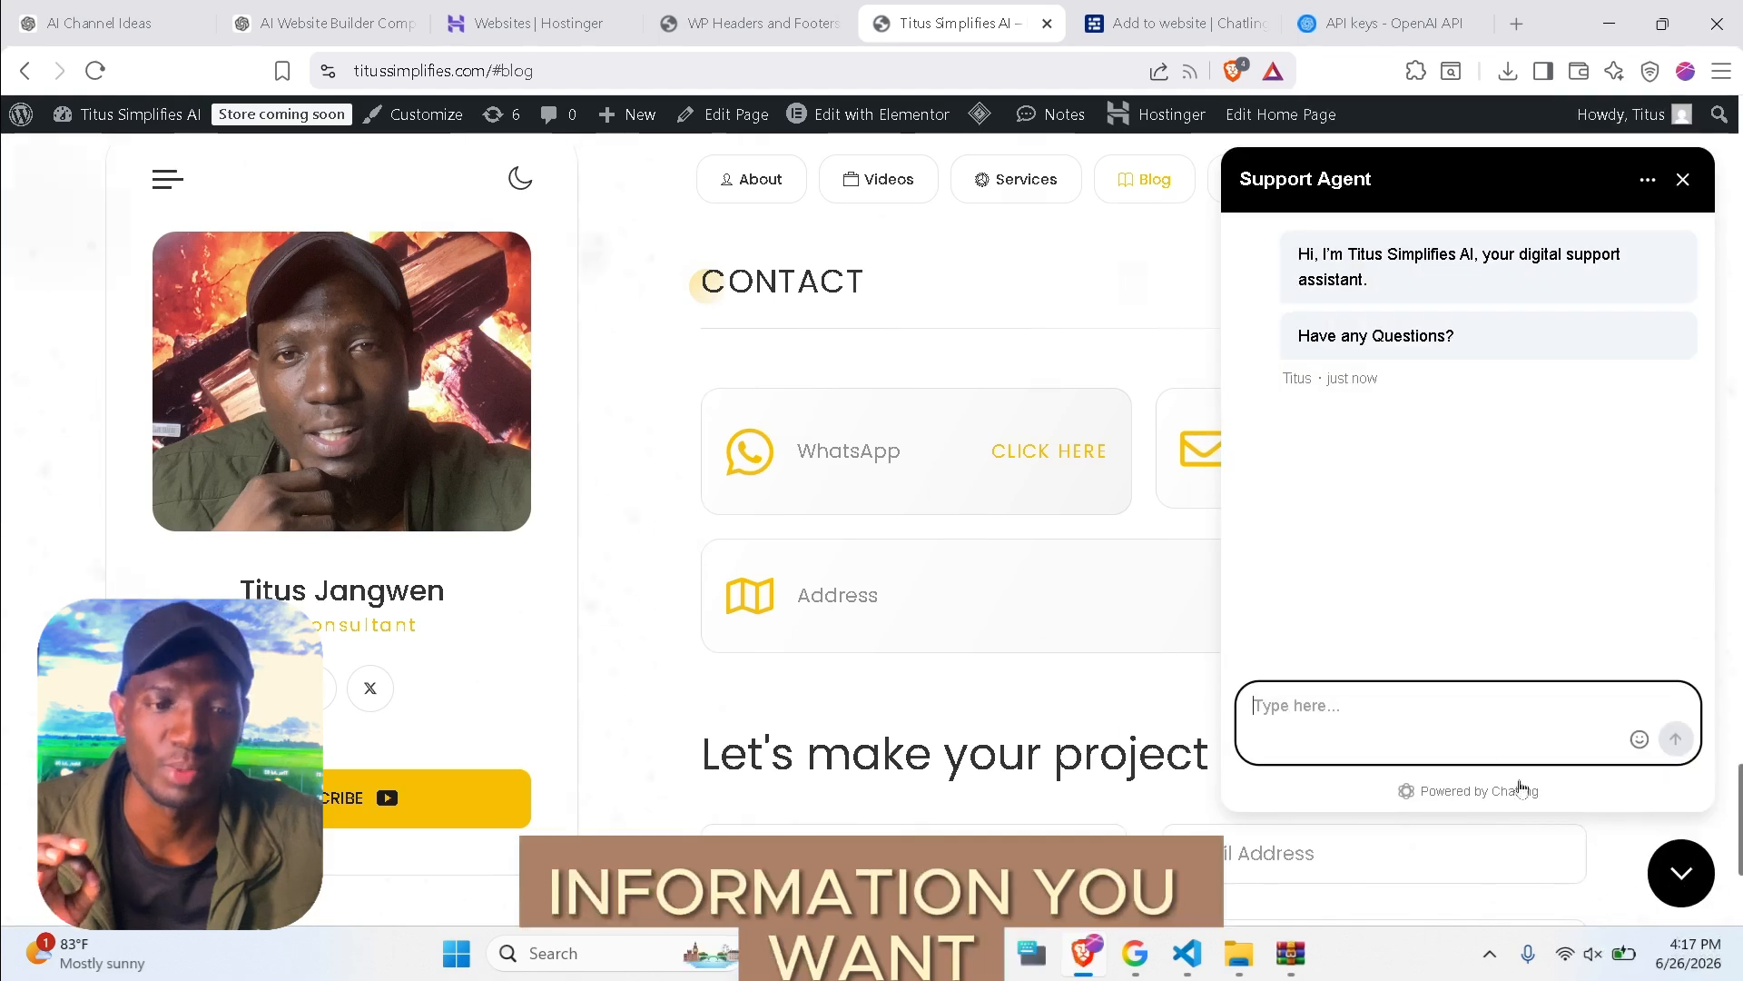
left_click(1416, 734)
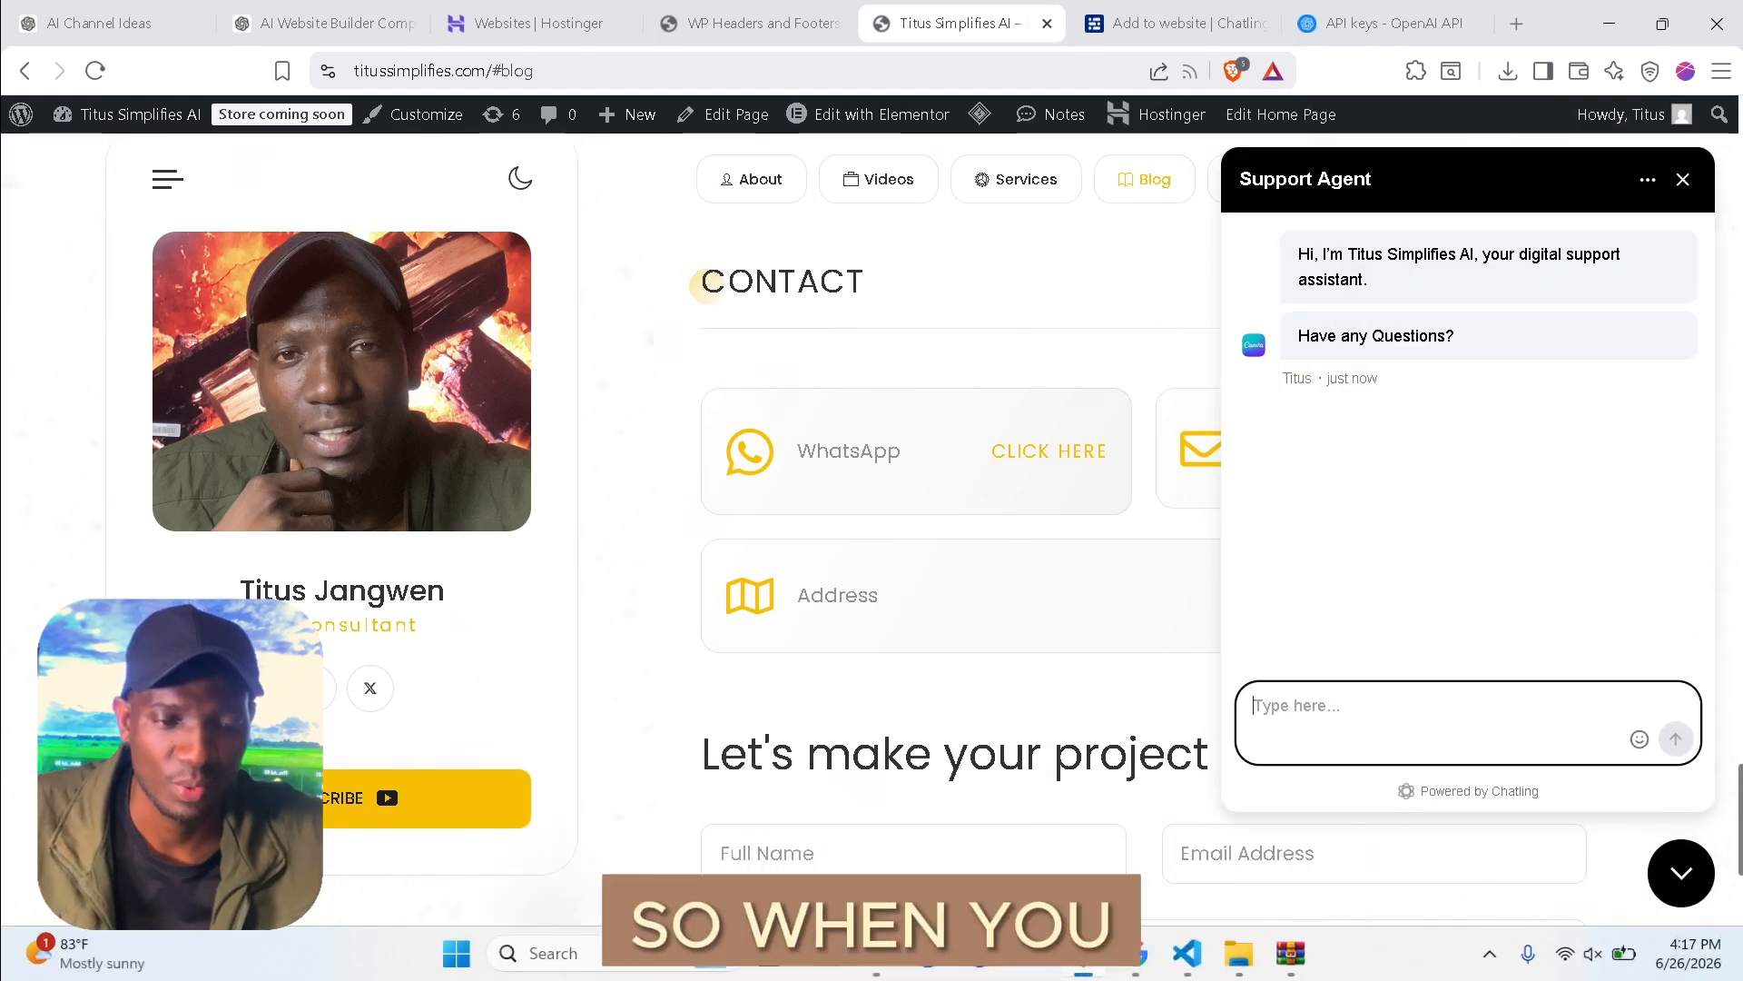
type("hi")
key("Return")
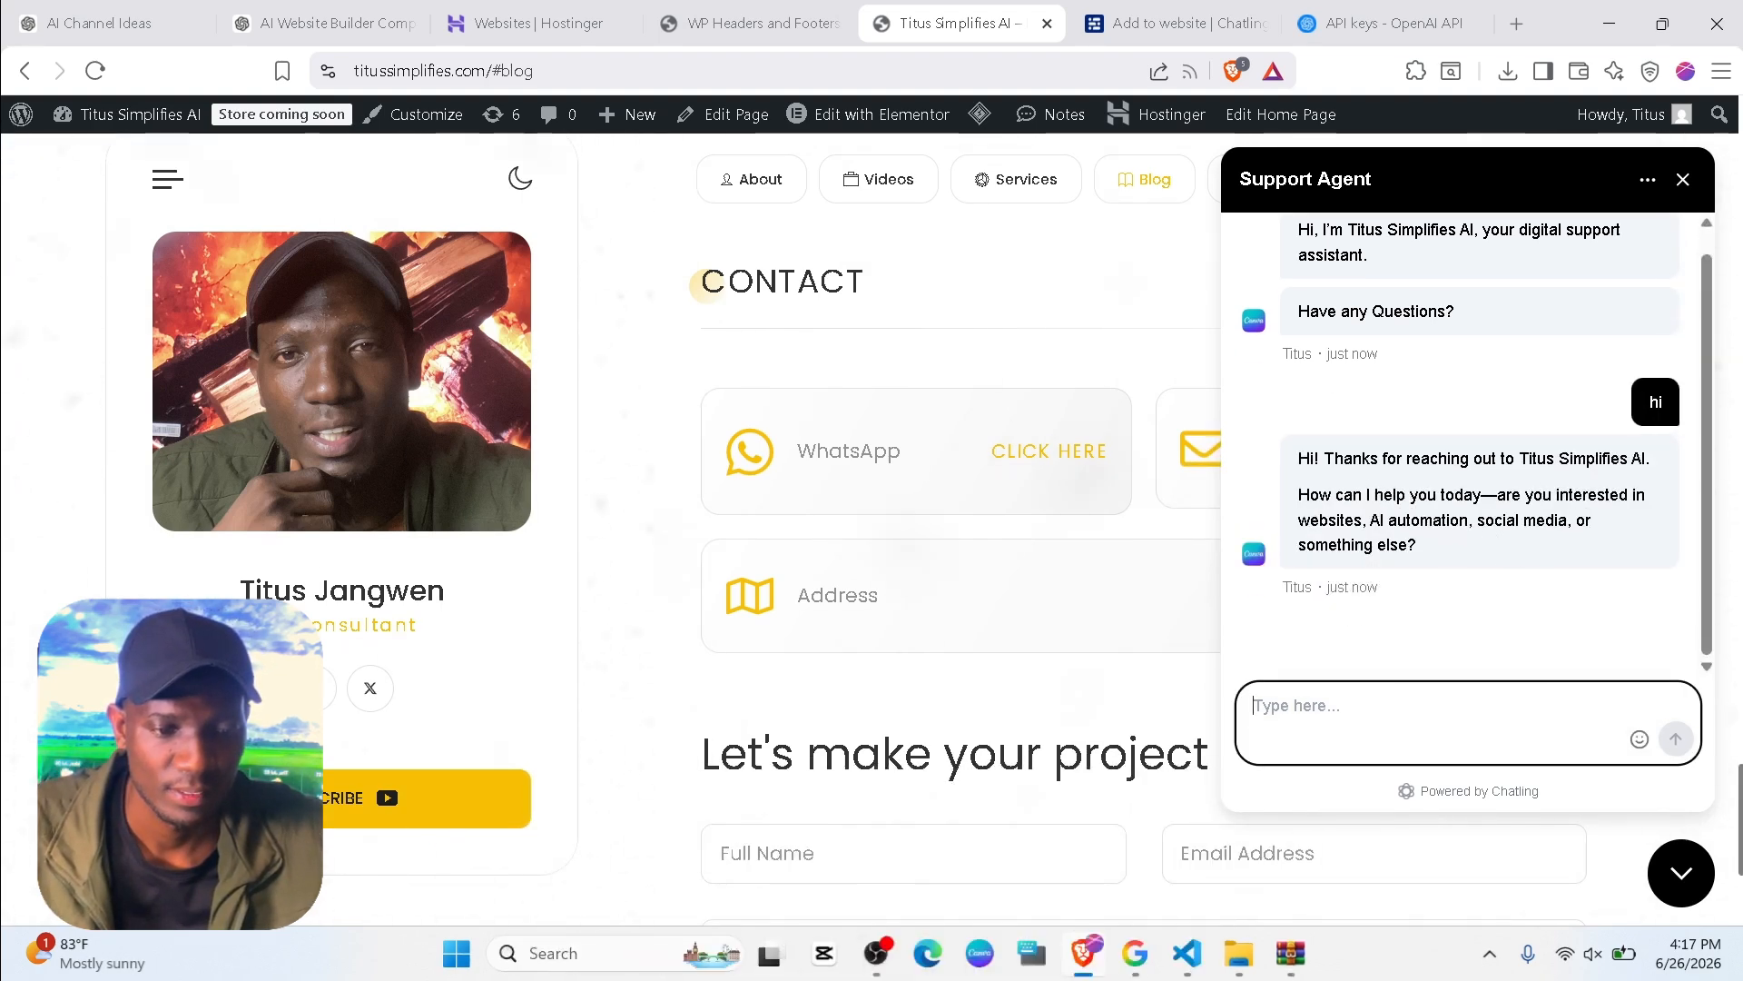
Ask the chatbot "do u have a yt chnanel i can subscribe to".
left_click_drag(1576, 521, 1495, 524)
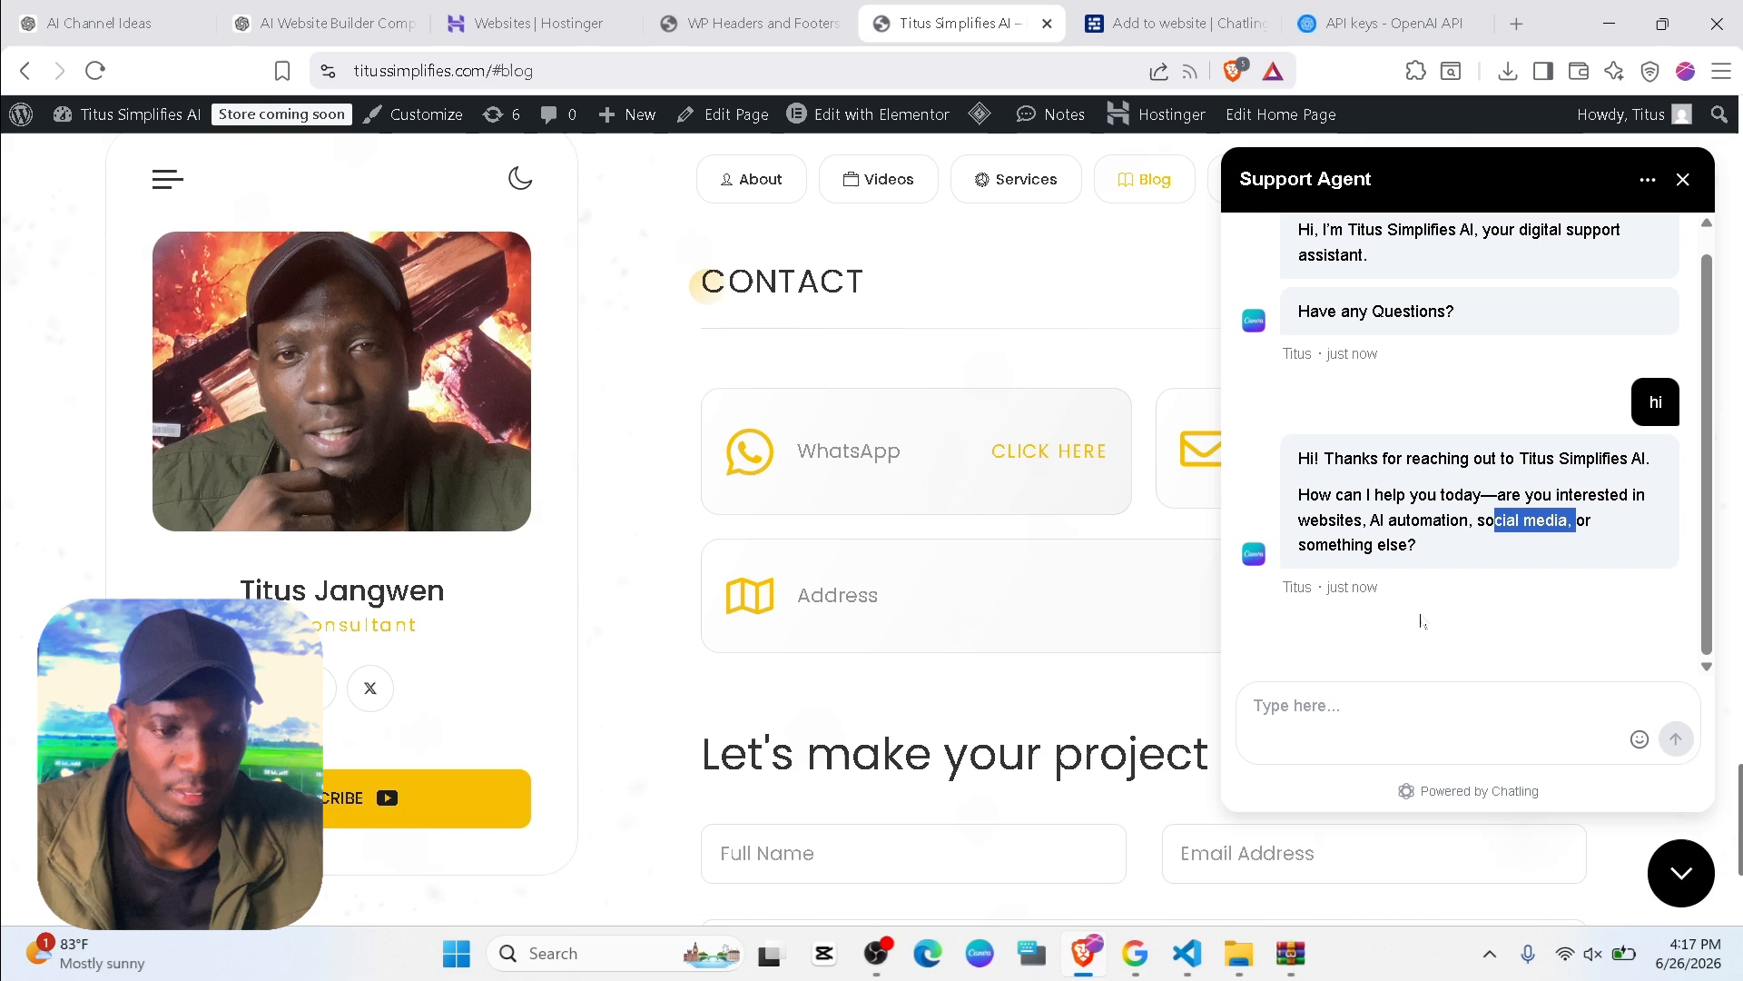
left_click(1293, 732)
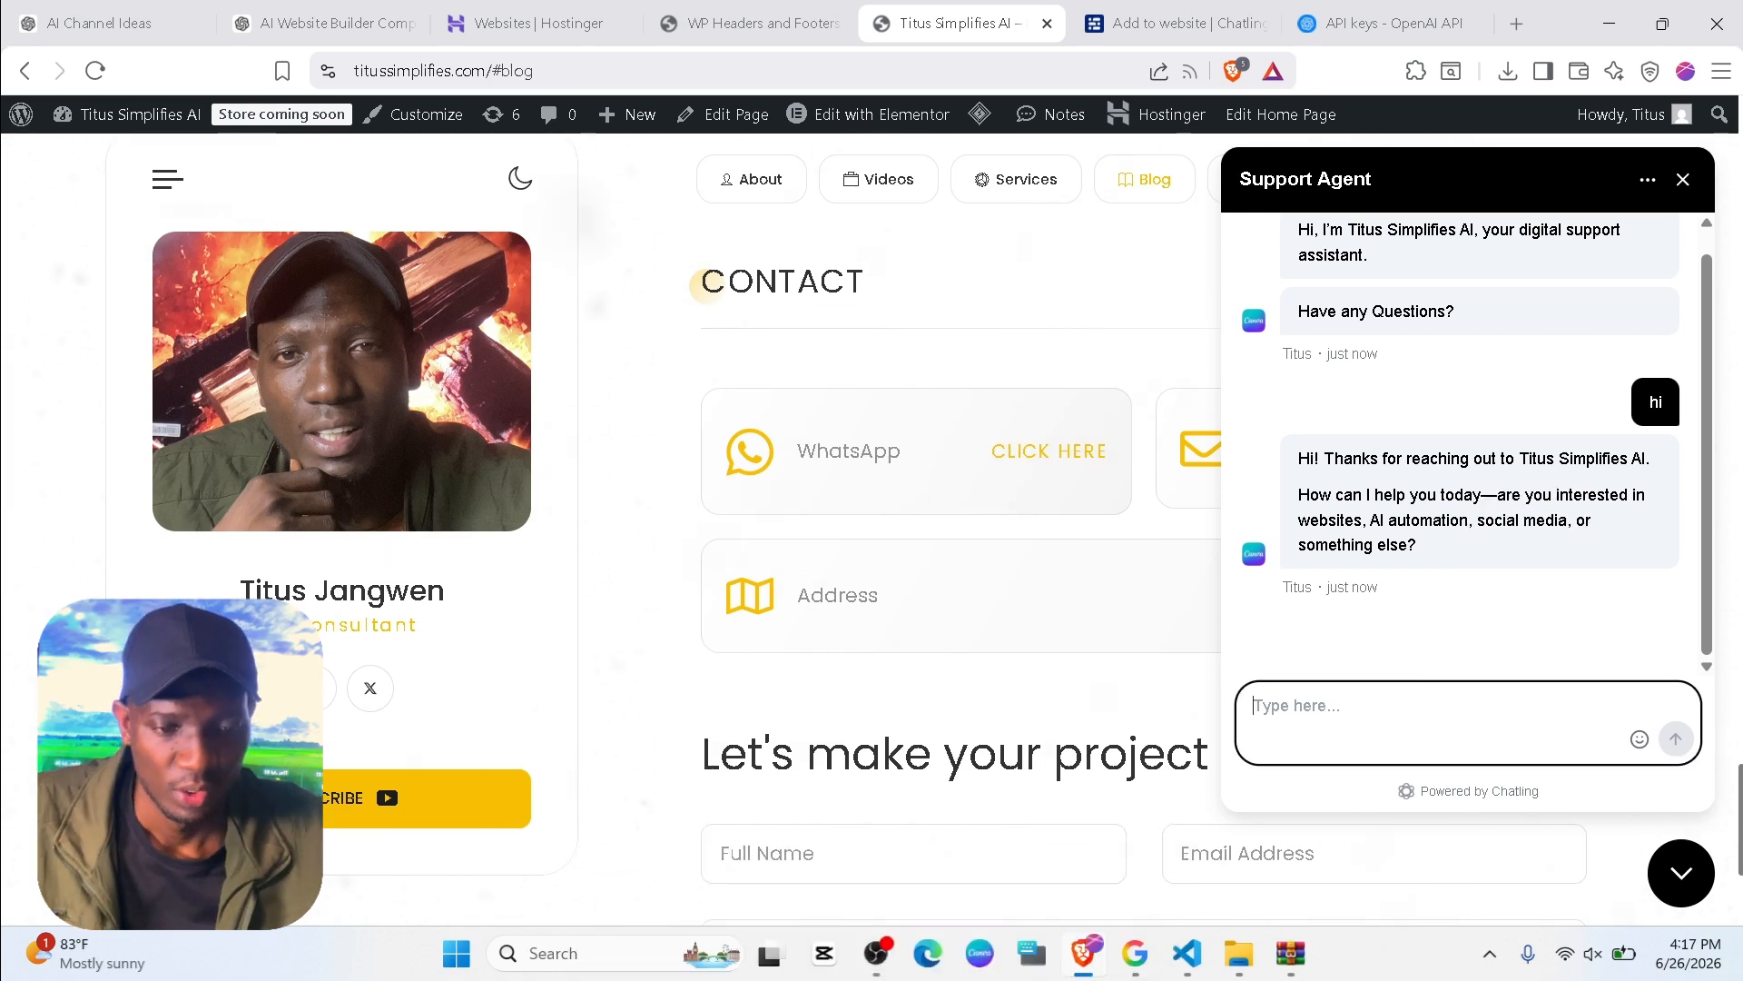
type("do u ha")
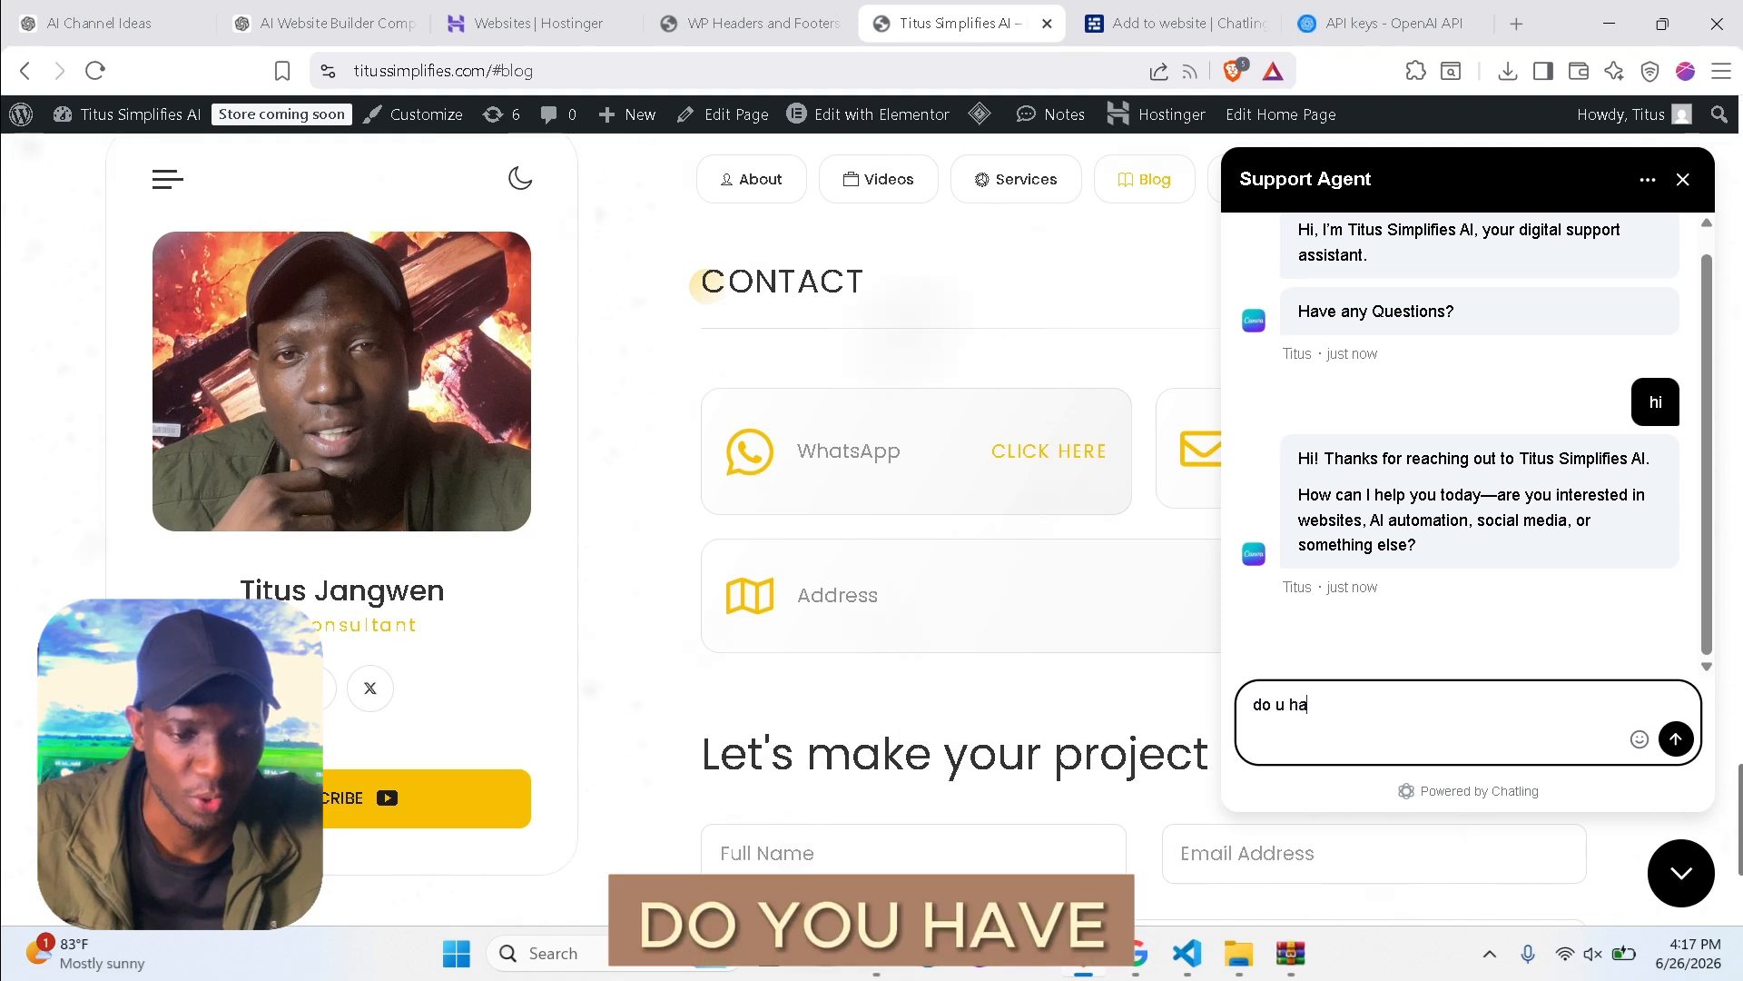
type("ve a yt chnan")
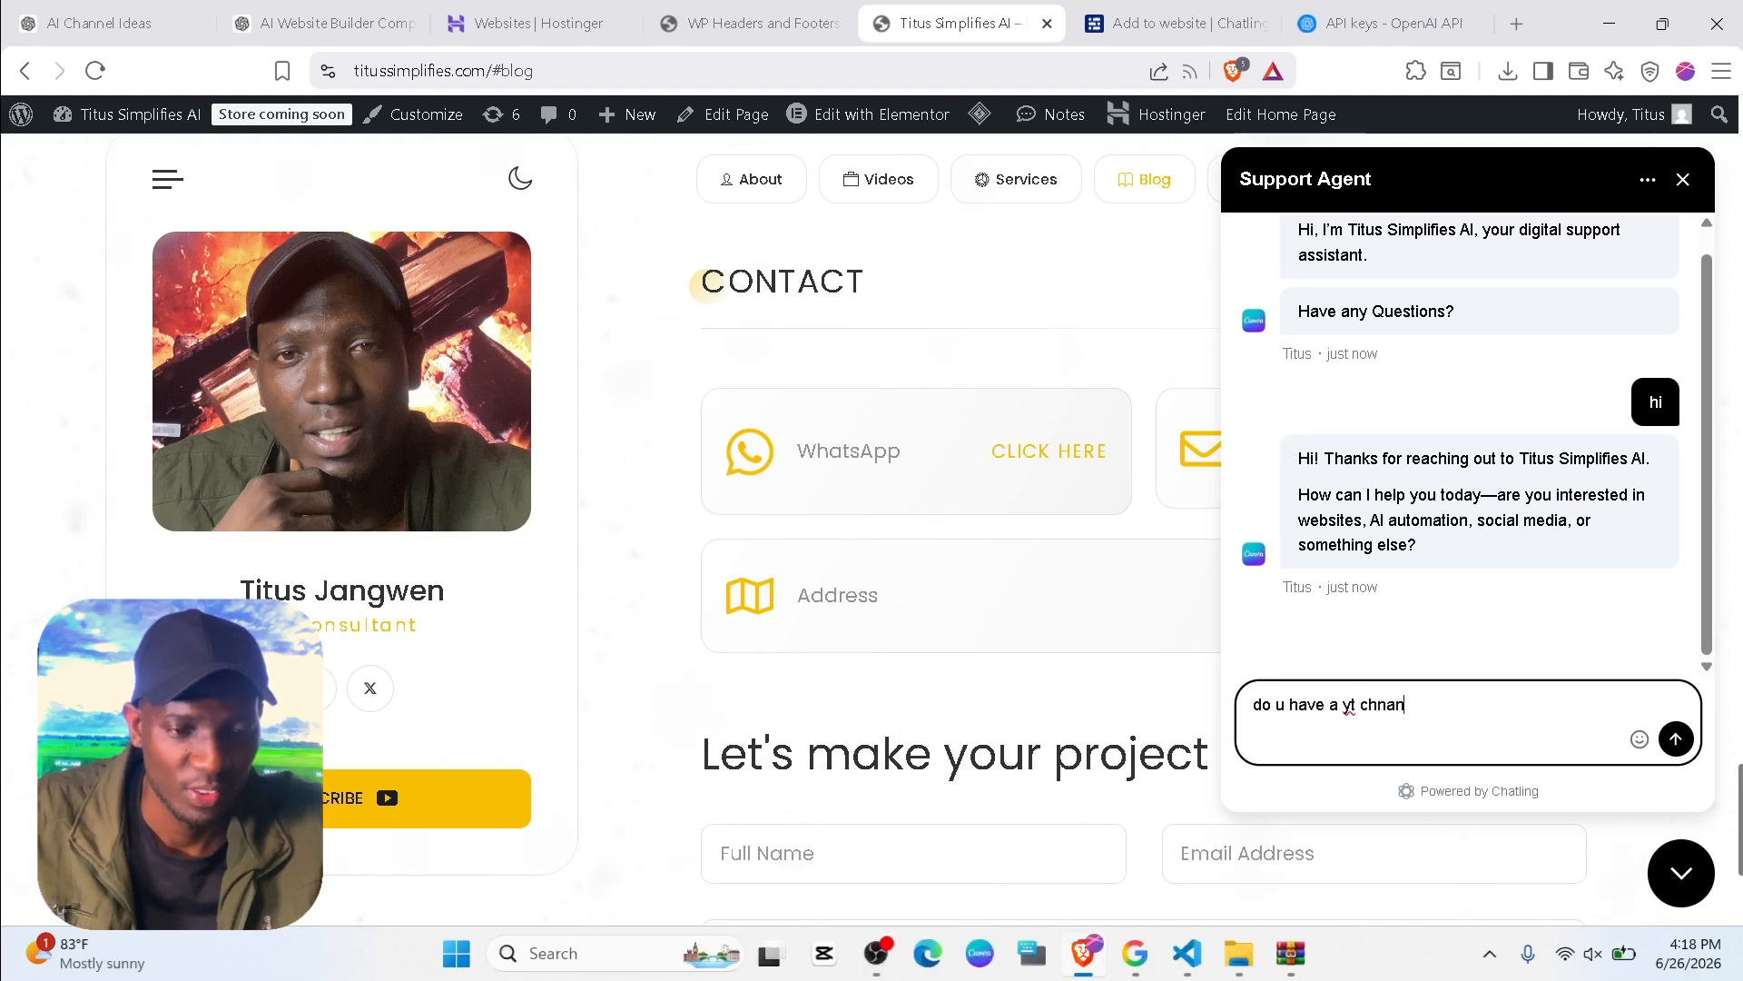
type("el i can")
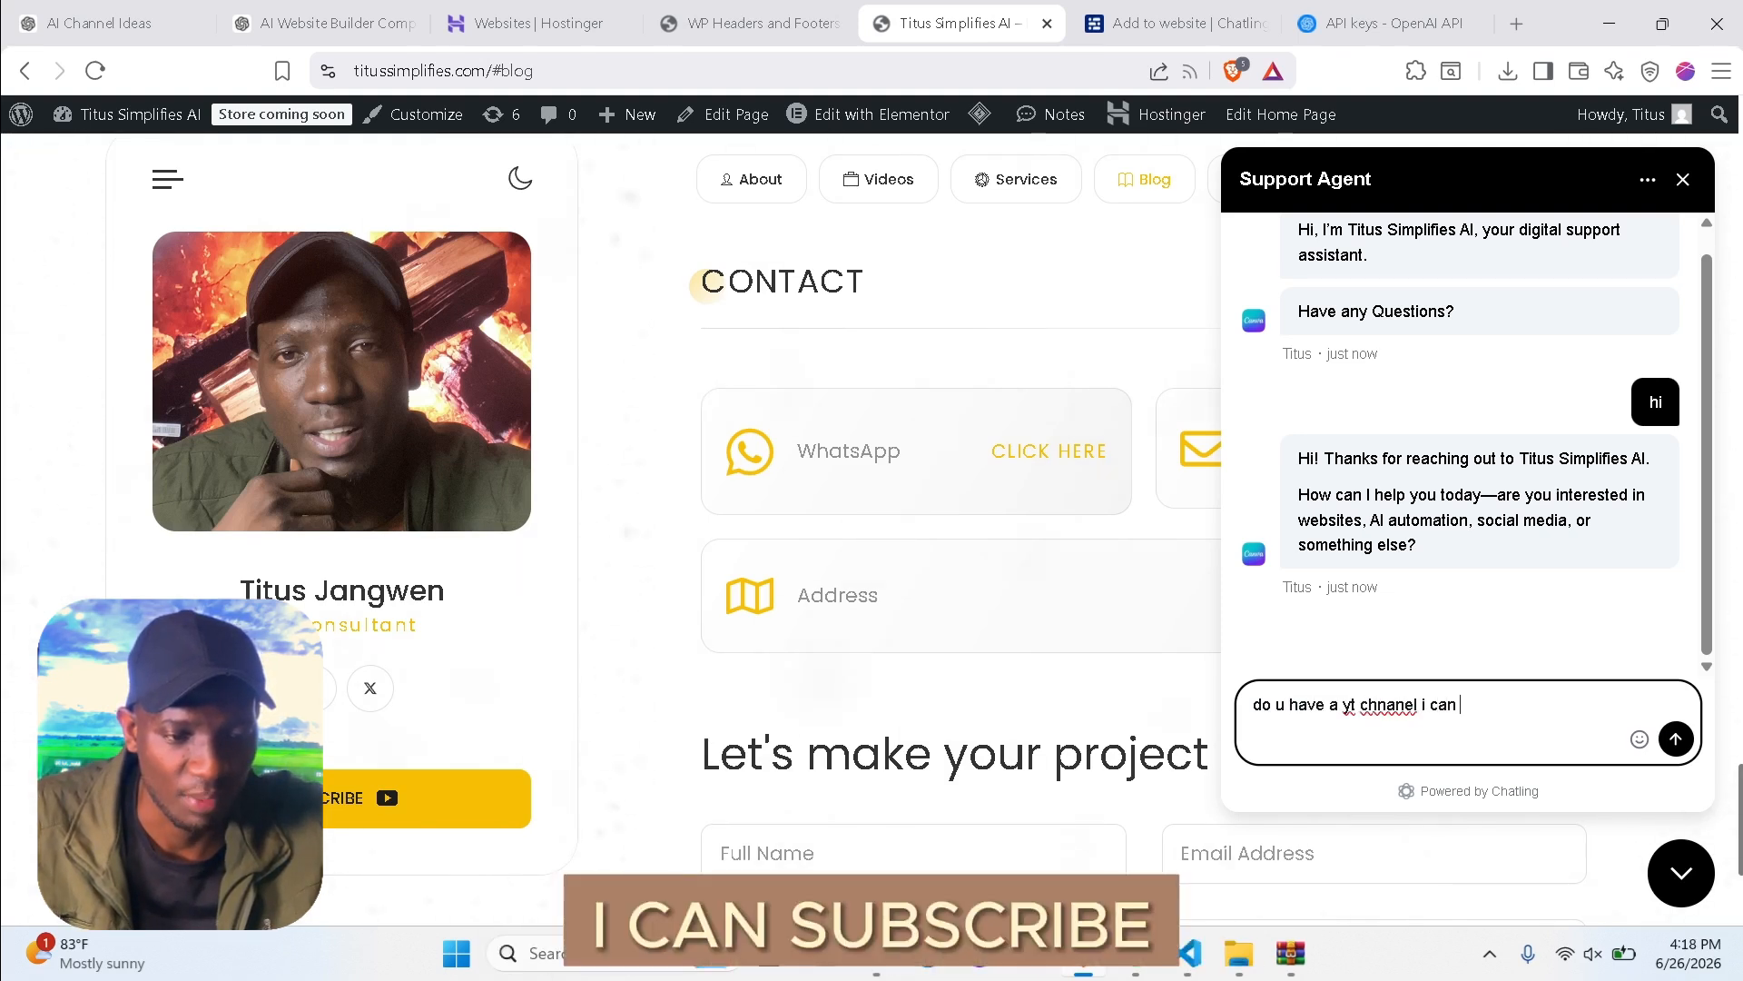
type(" subscribe to")
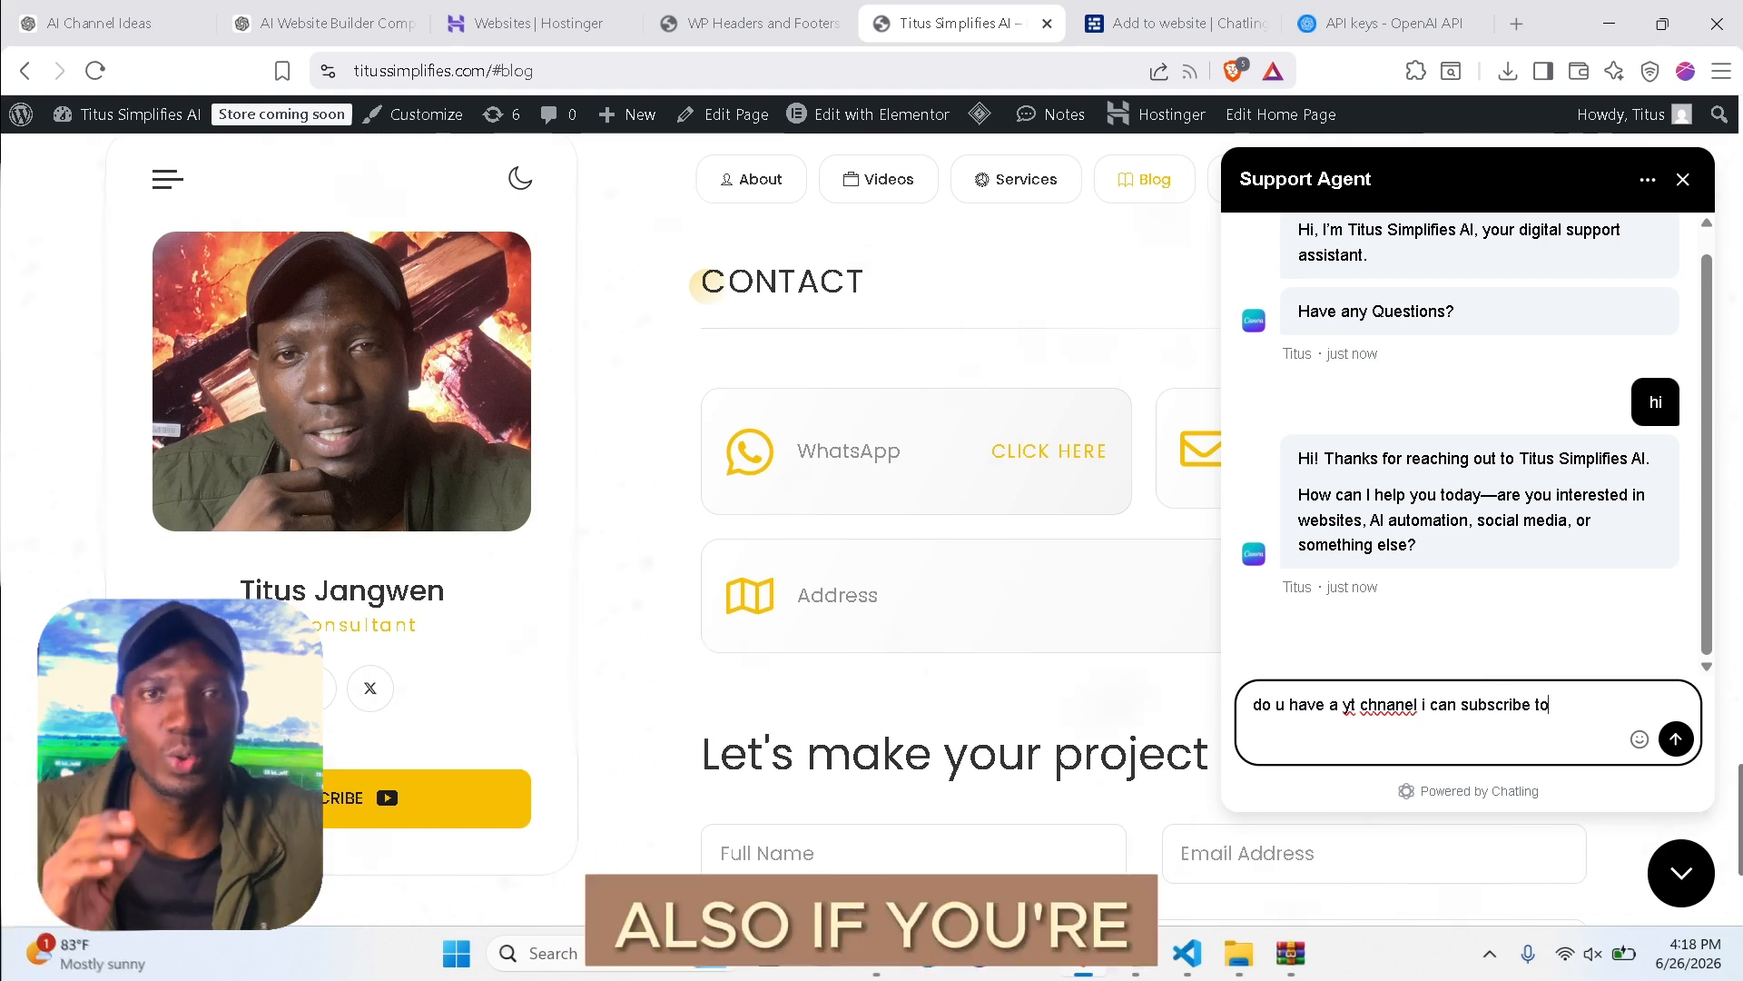
key("Return")
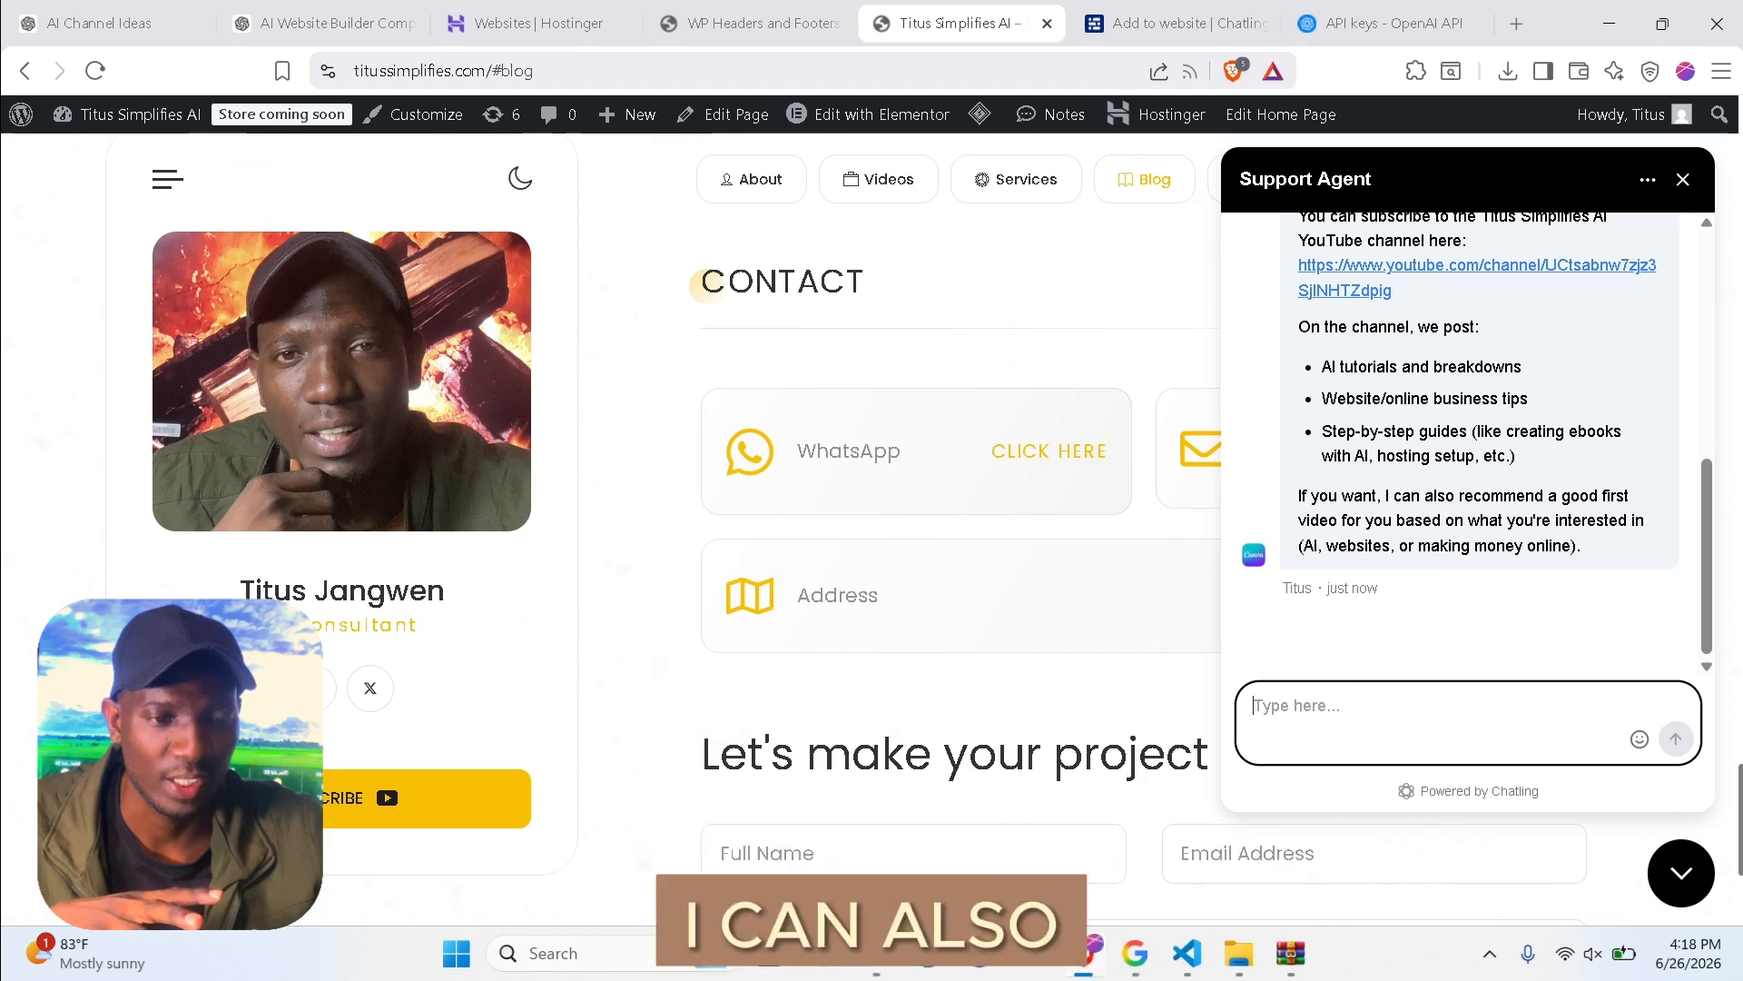
Ask the chatbot "recommend me a video" and compare its suggestion with the posts in the site's blog section.
type("recomme")
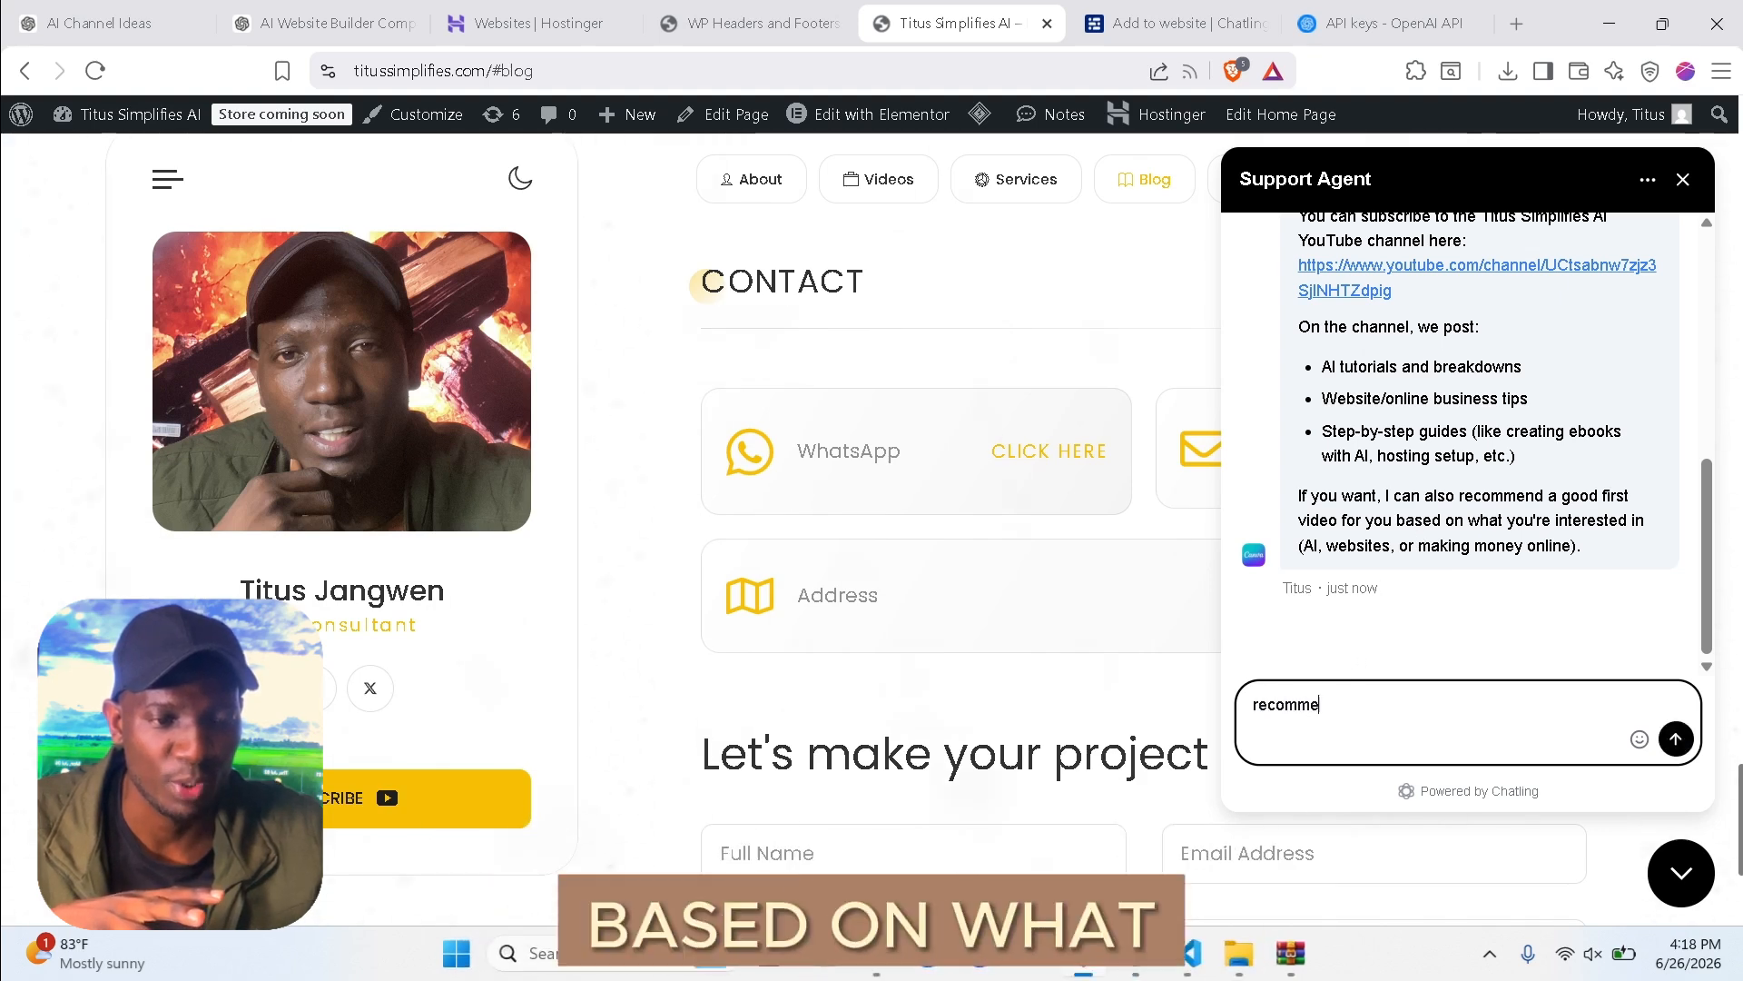
type("nd me a video")
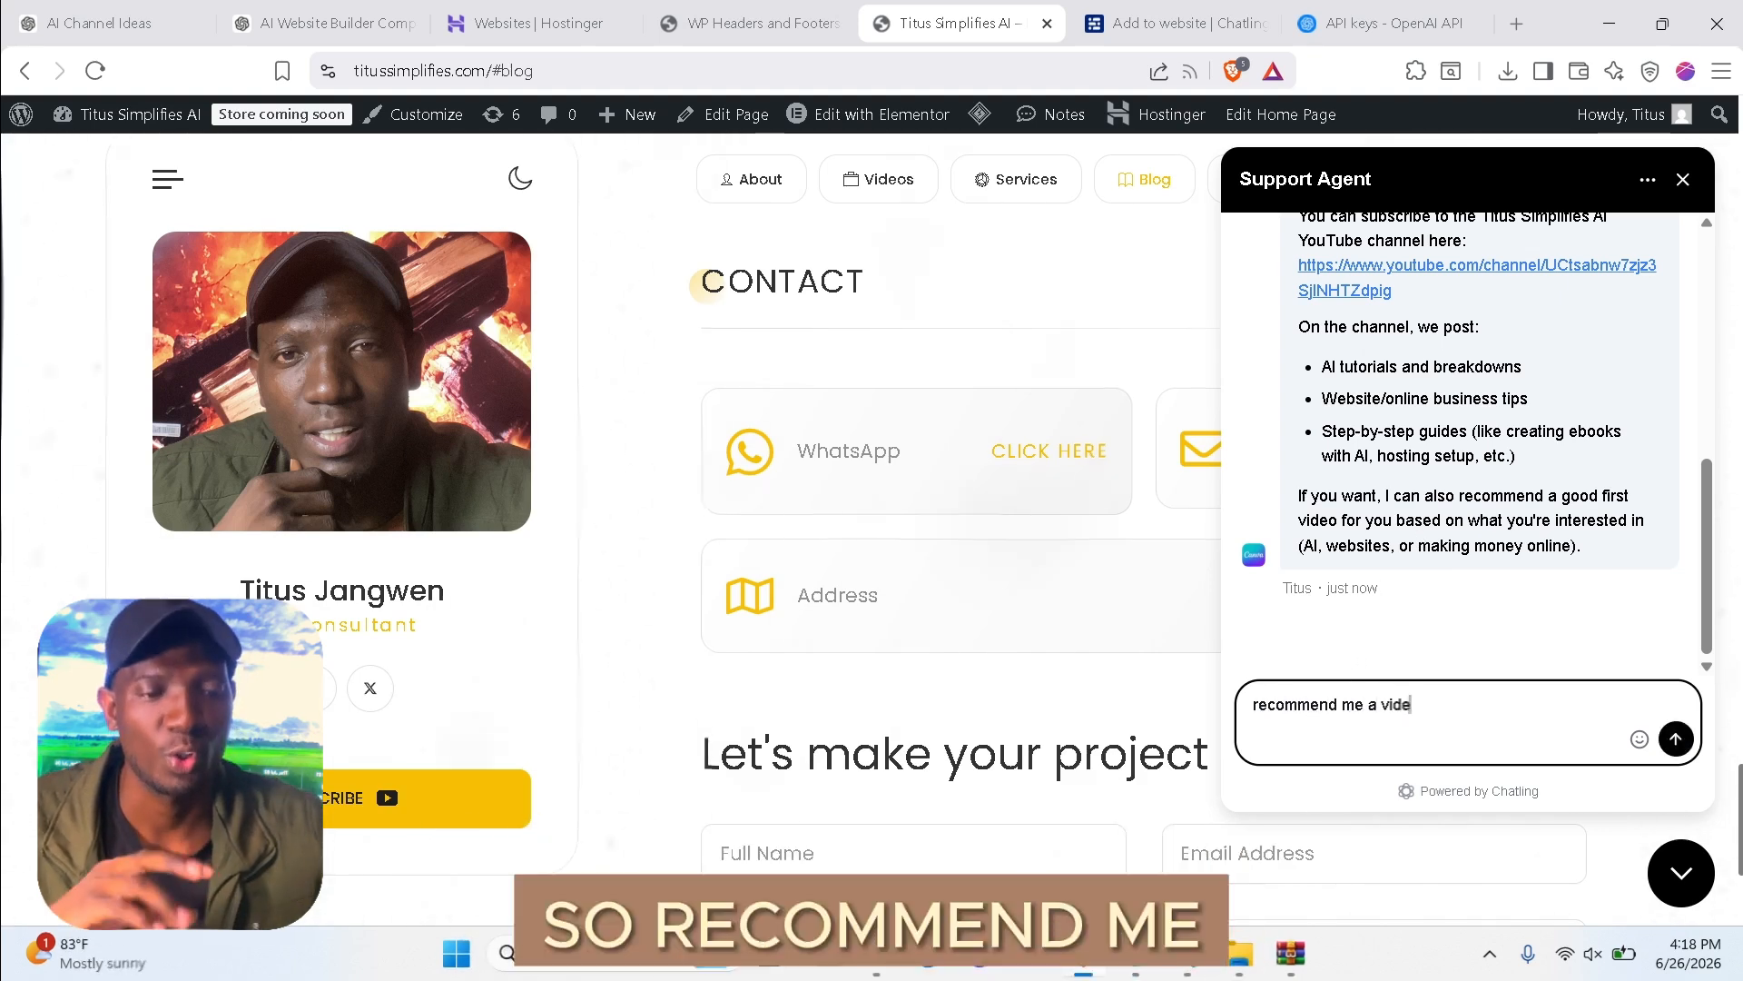
key("Return")
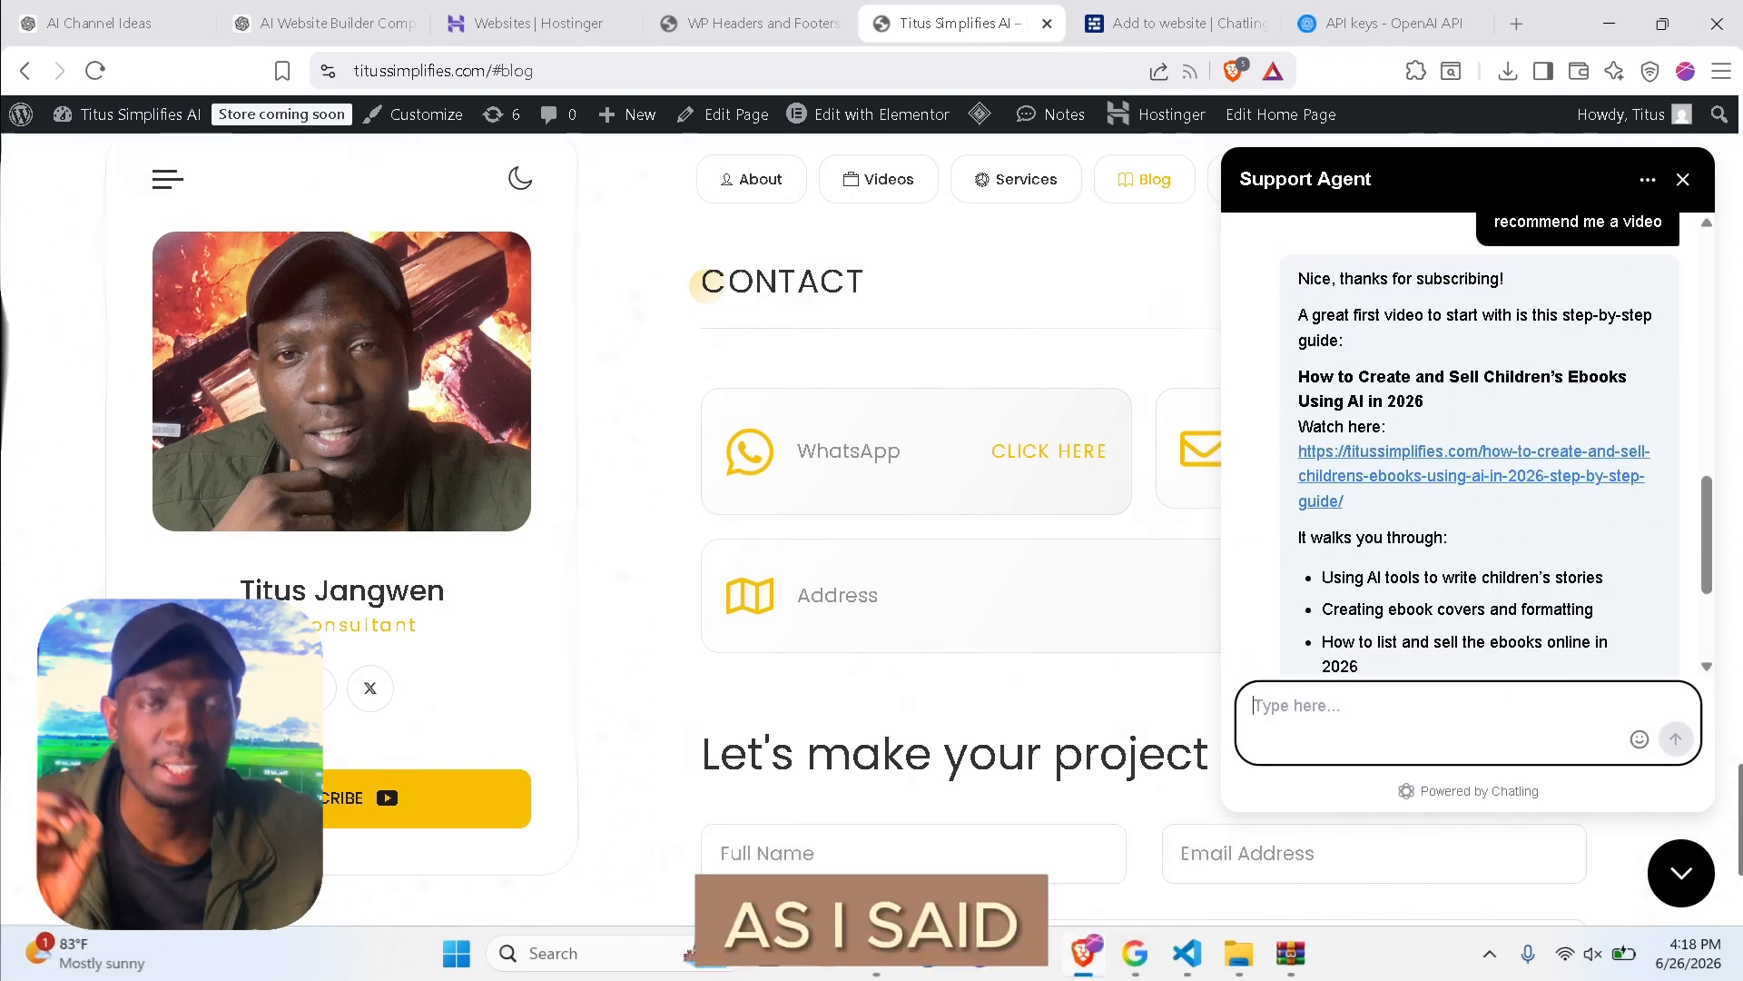
left_click_drag(1424, 377, 1505, 376)
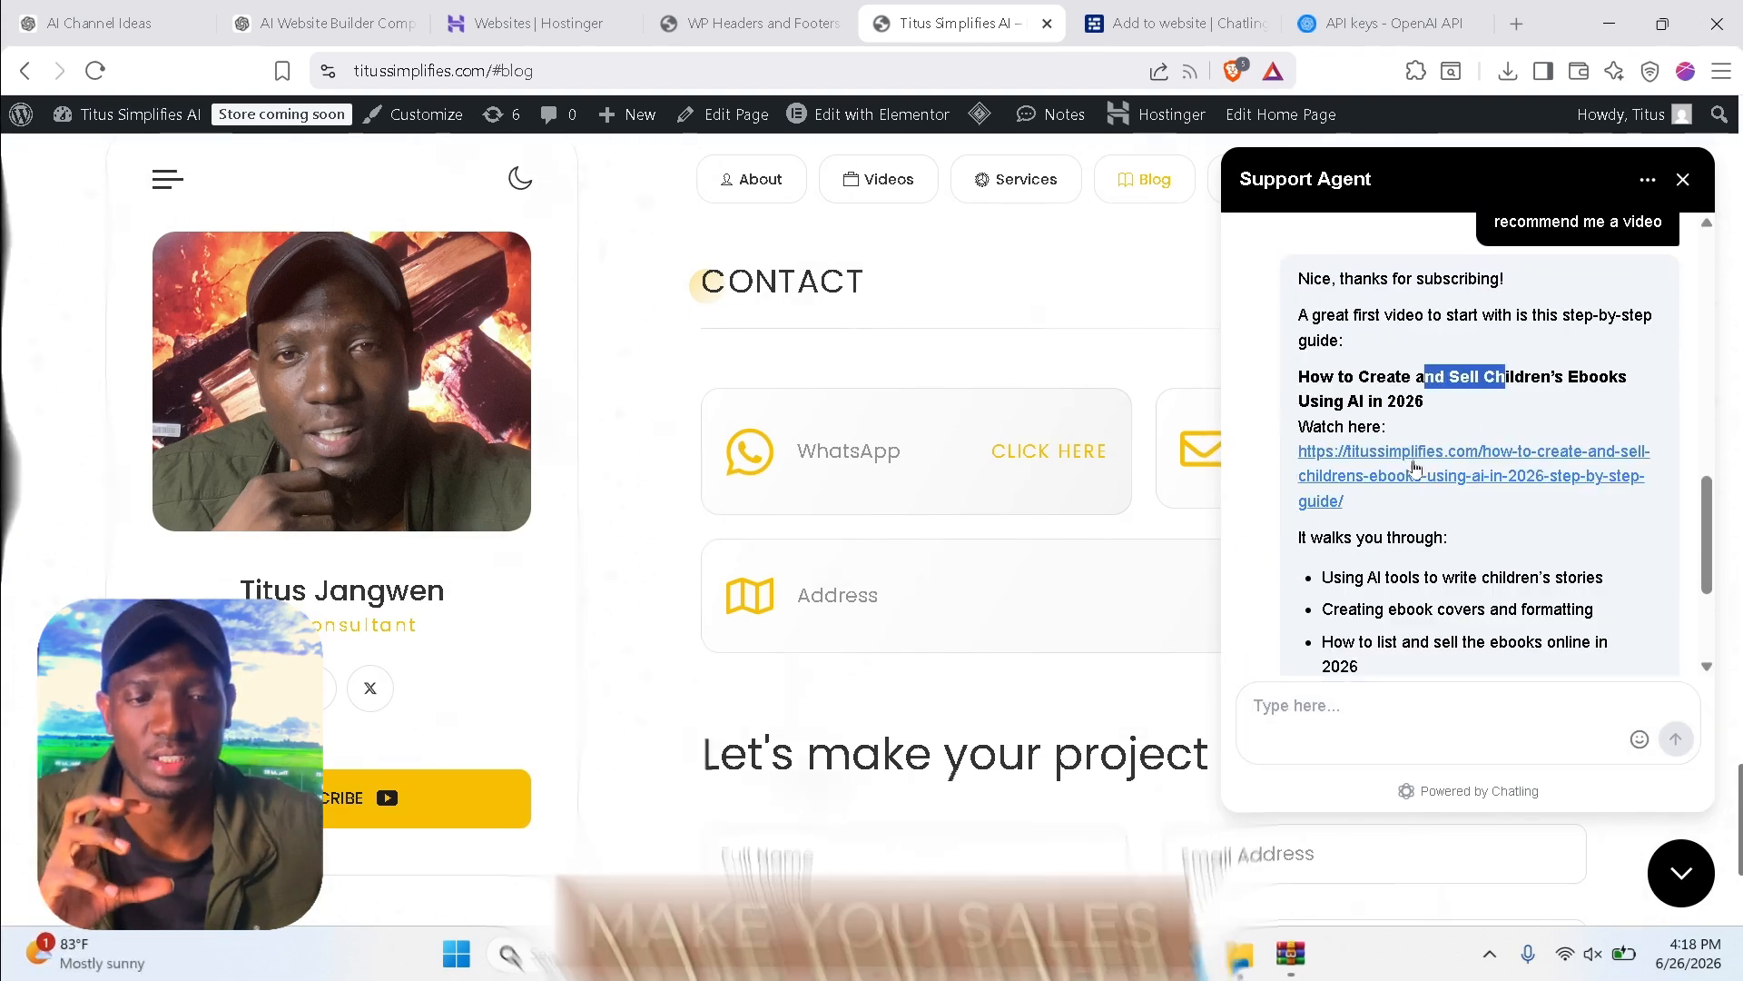
scroll(1084, 549, "down", 4)
scroll(1063, 545, "up", 12)
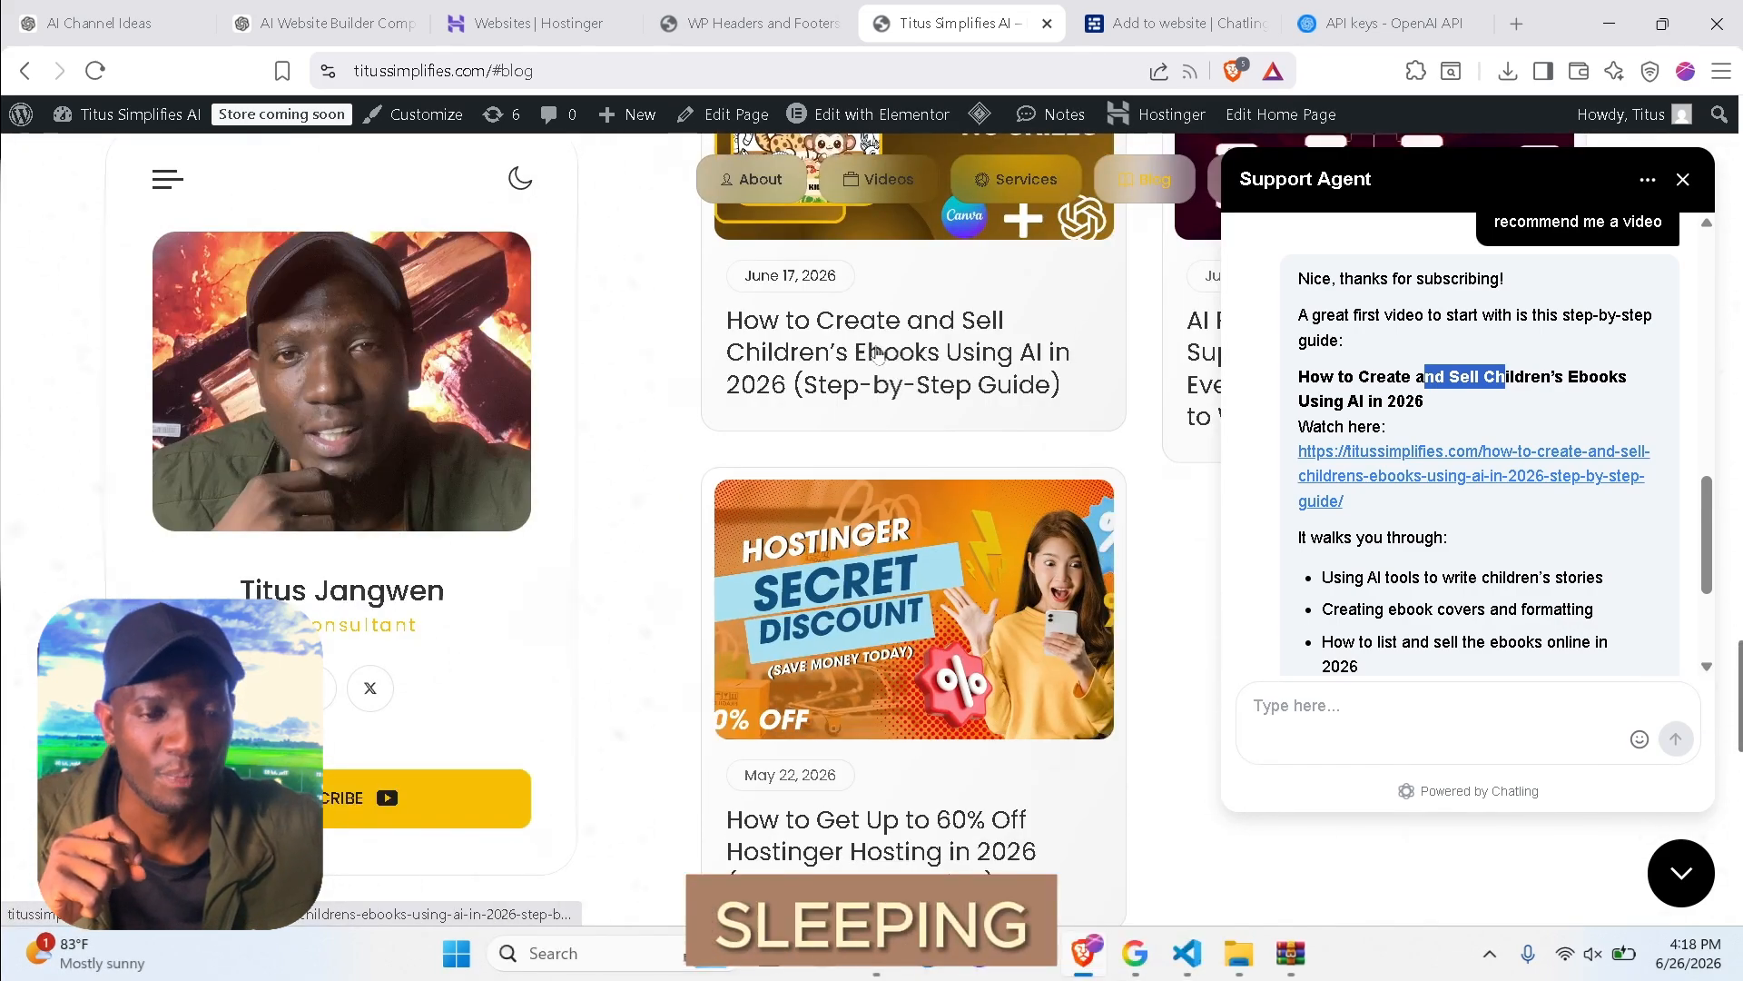
scroll(877, 354, "up", 1)
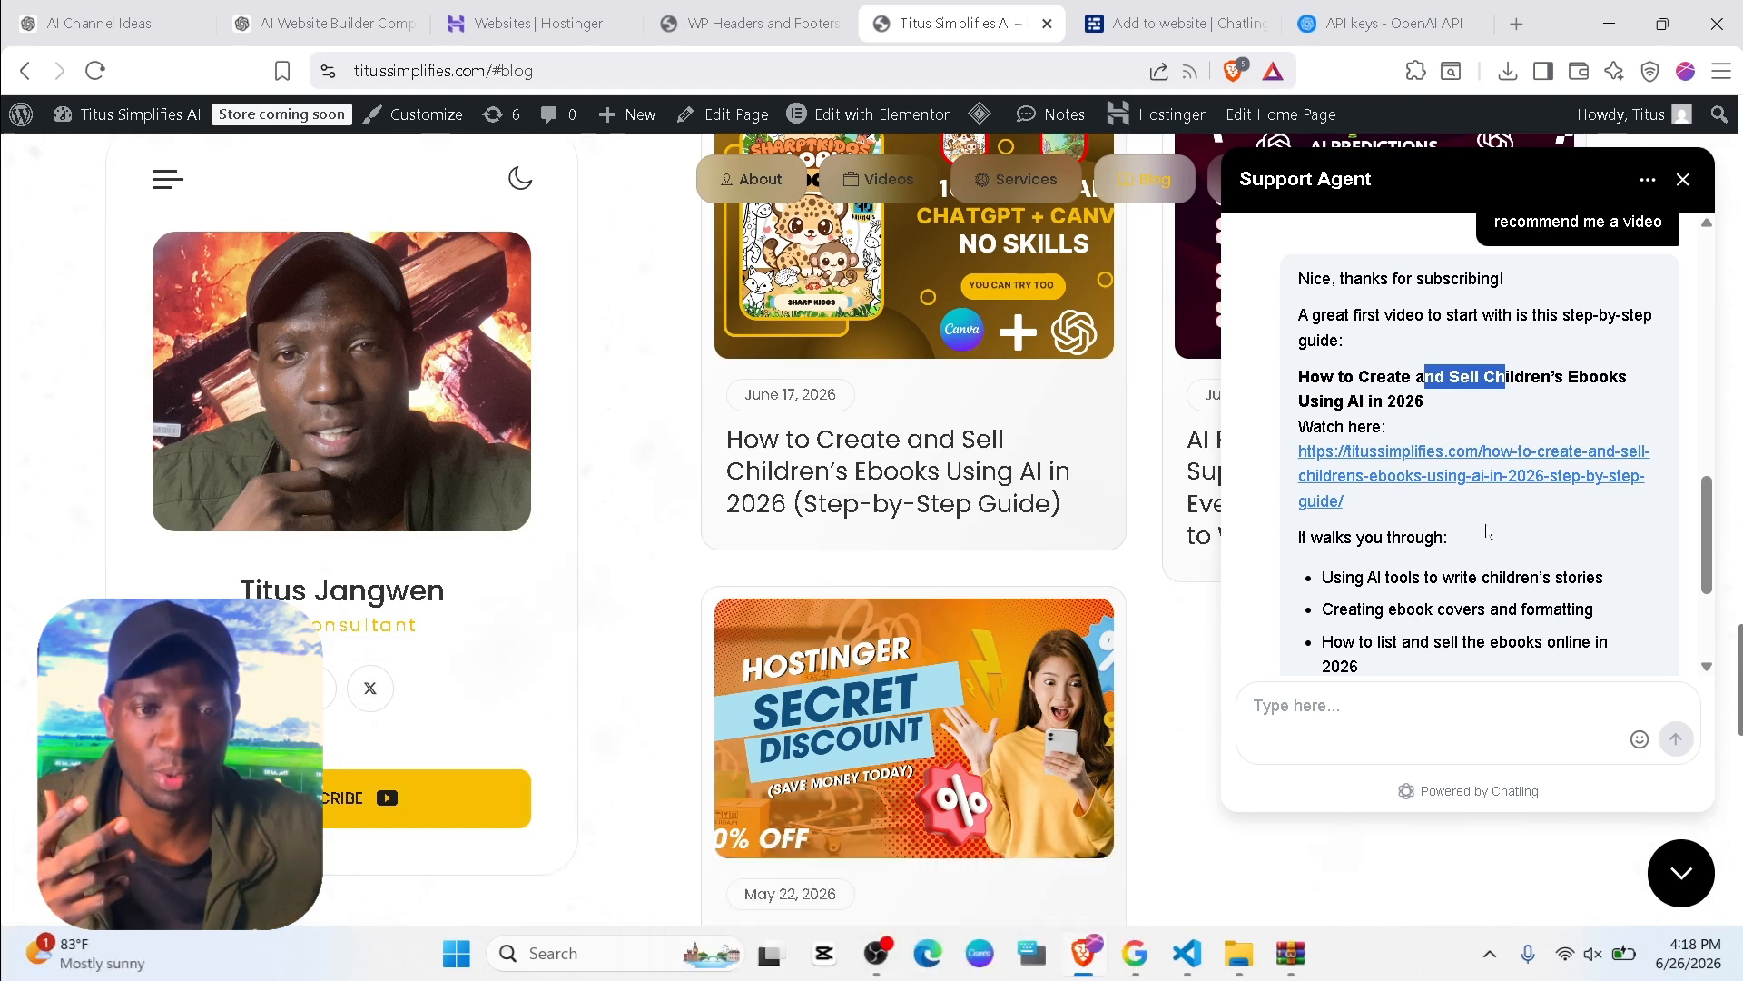
Open the recommended children's ebooks post from the chat and play part of its embedded YouTube video.
left_click(1448, 477)
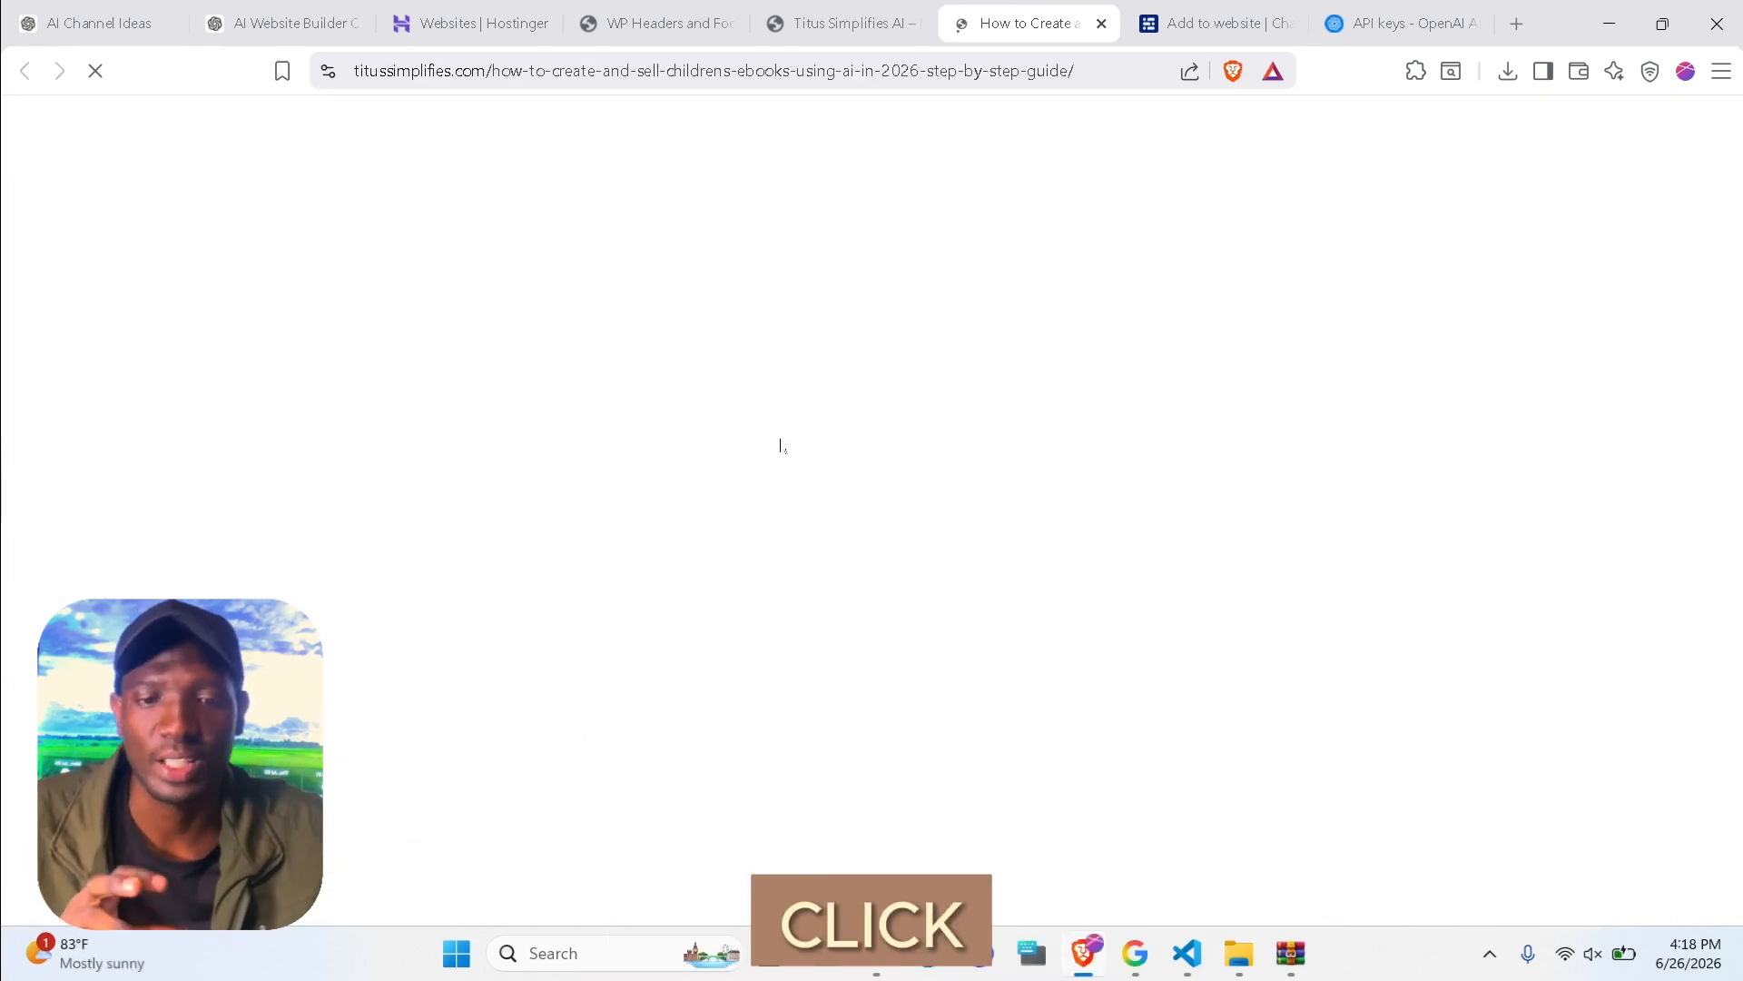
scroll(1080, 495, "down", 15)
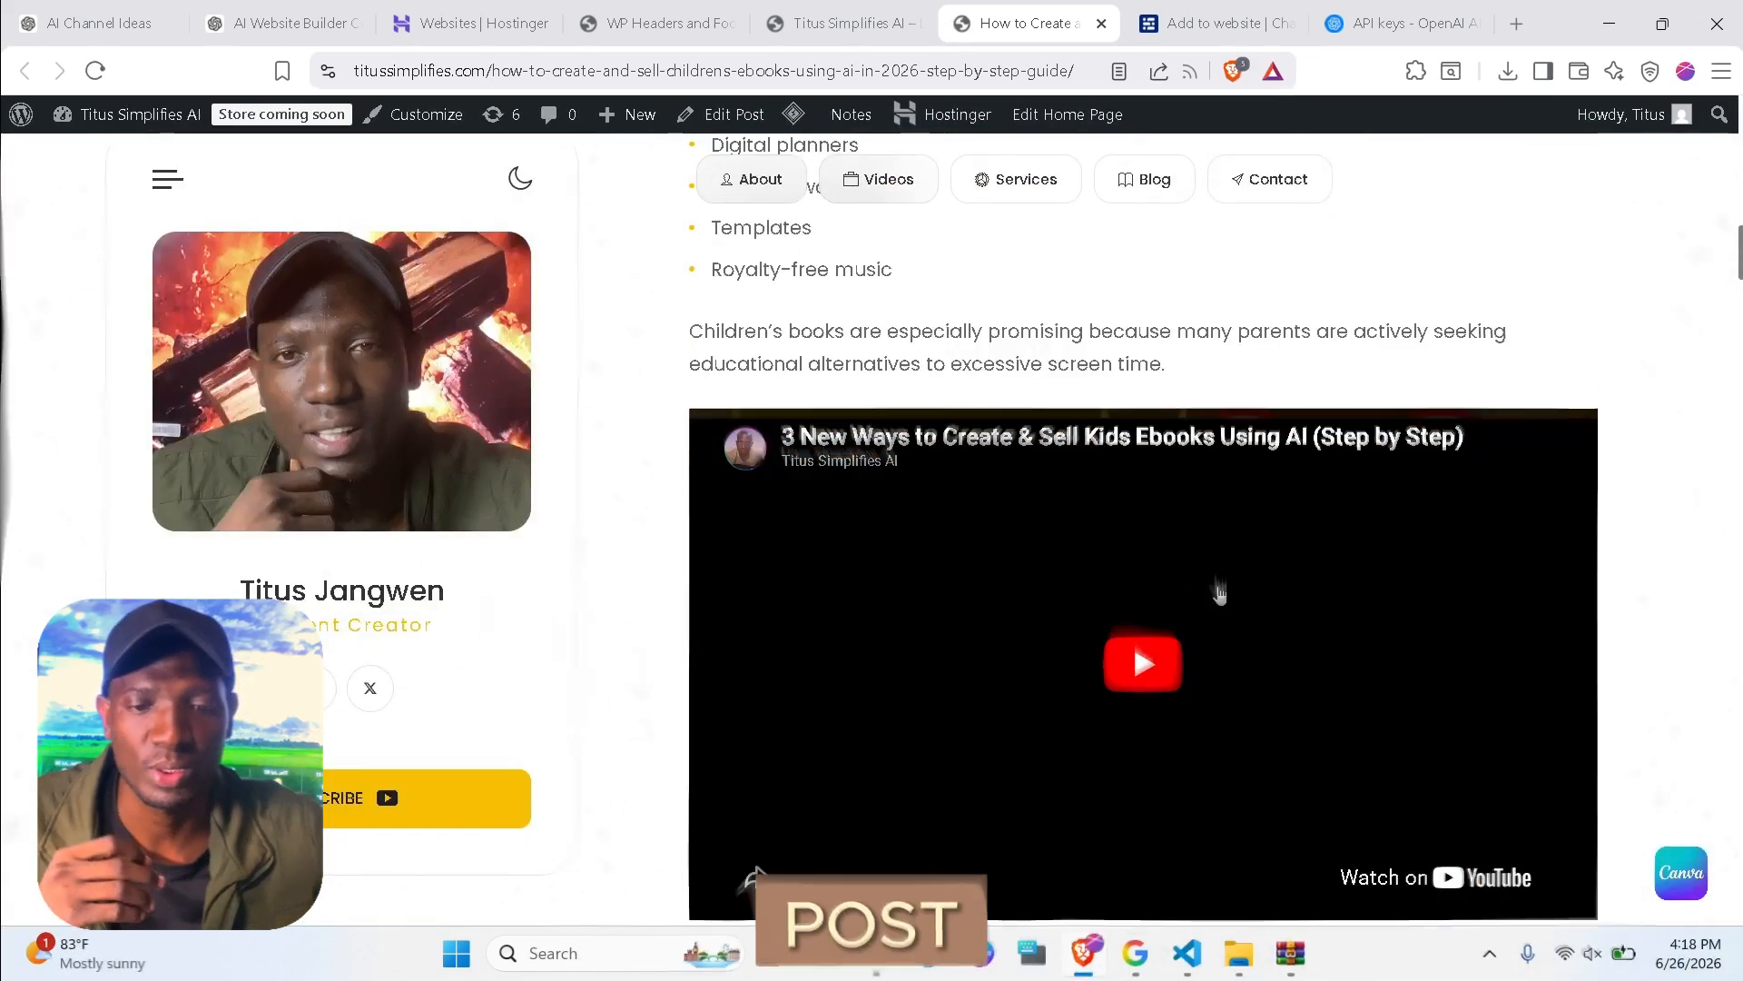
scroll(1219, 593, "down", 5)
scroll(1151, 525, "up", 3)
left_click(1146, 442)
scroll(1253, 681, "up", 3)
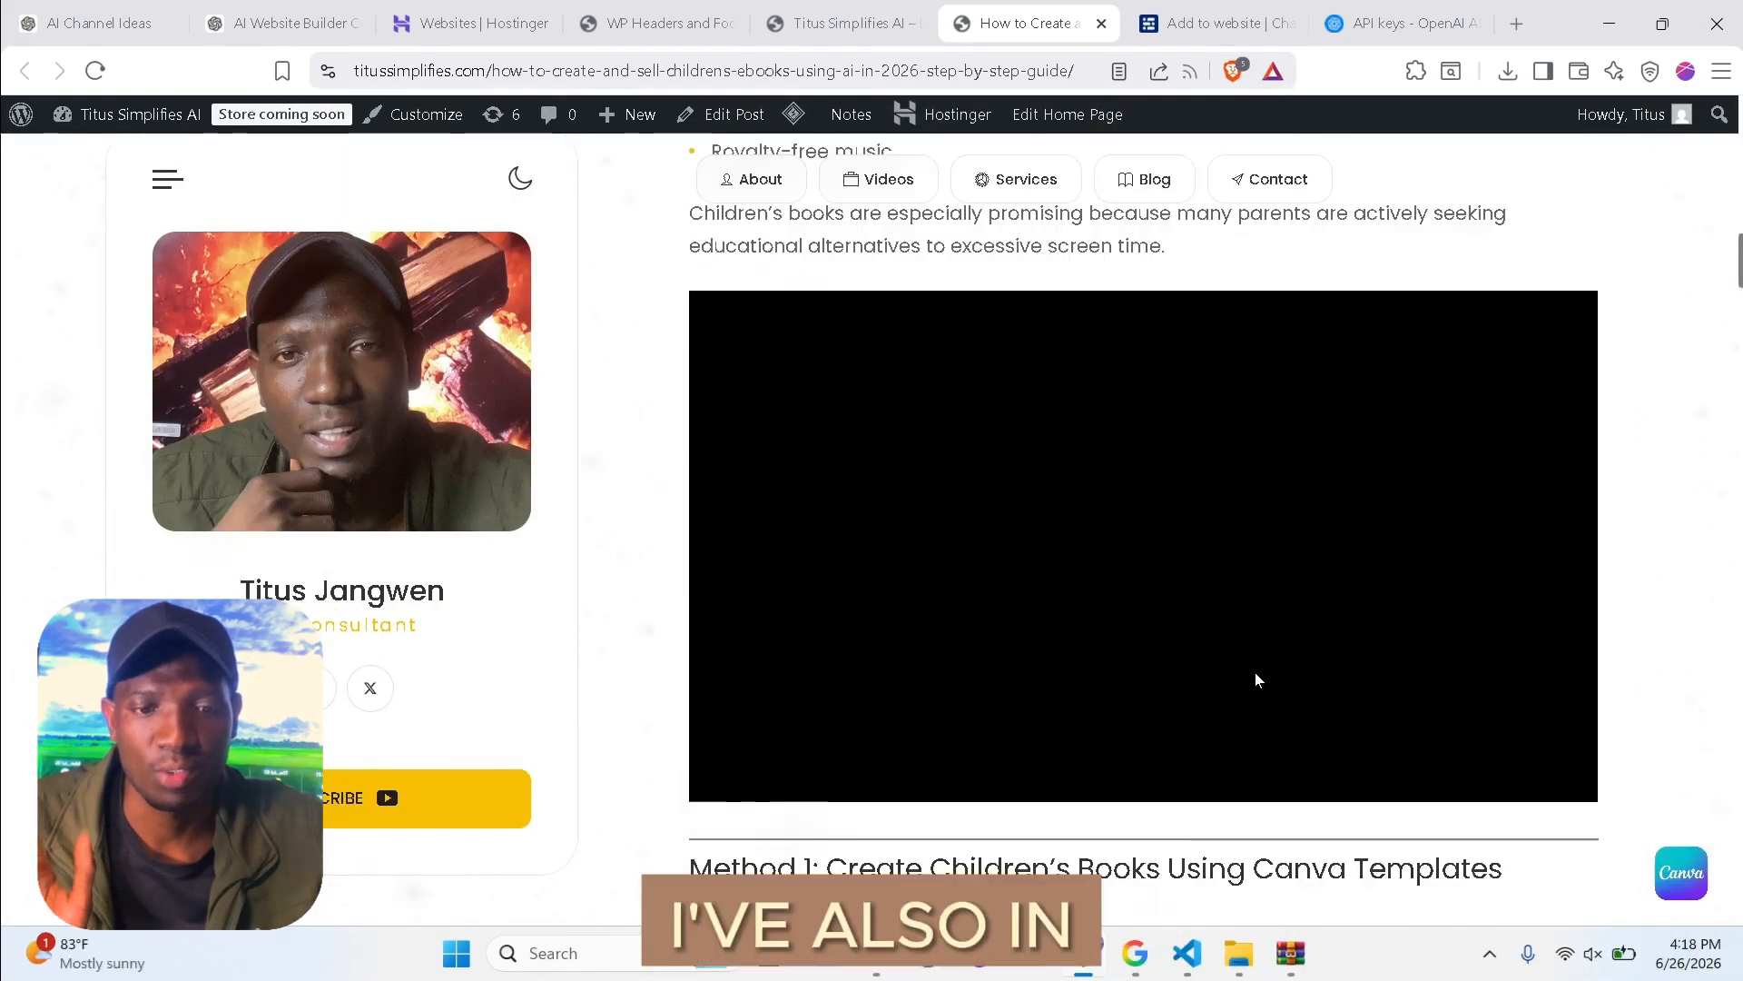
scroll(1125, 681, "down", 2)
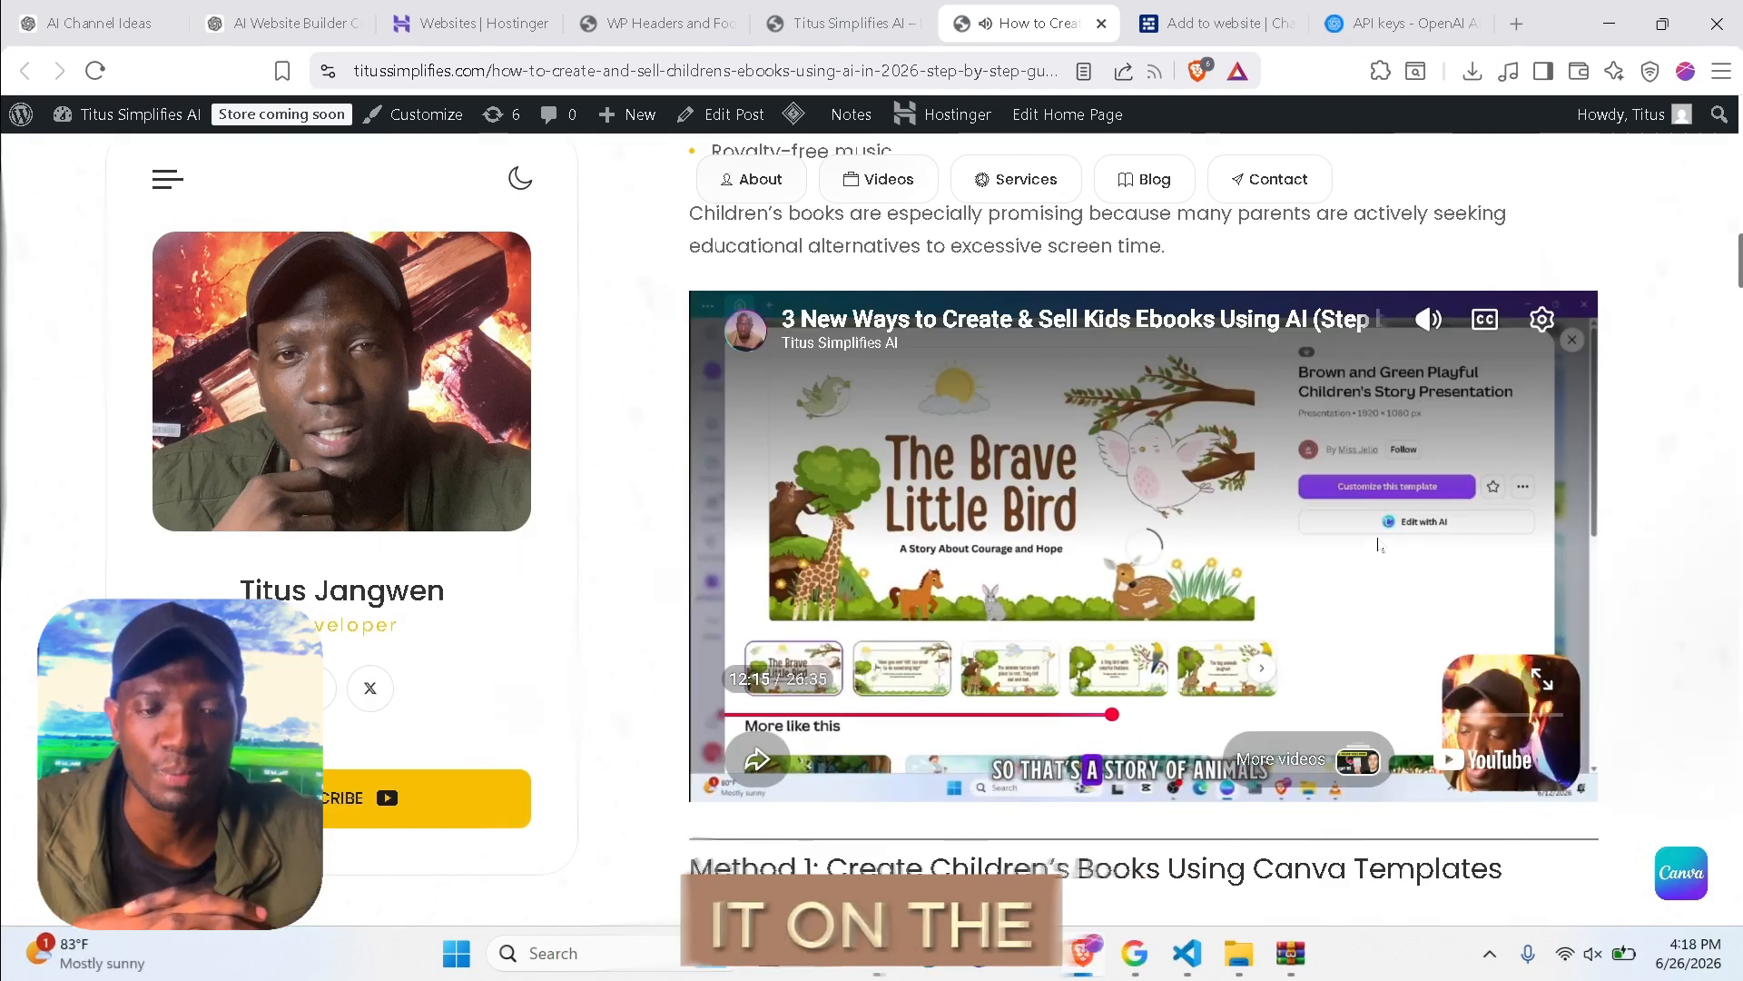
left_click(1188, 713)
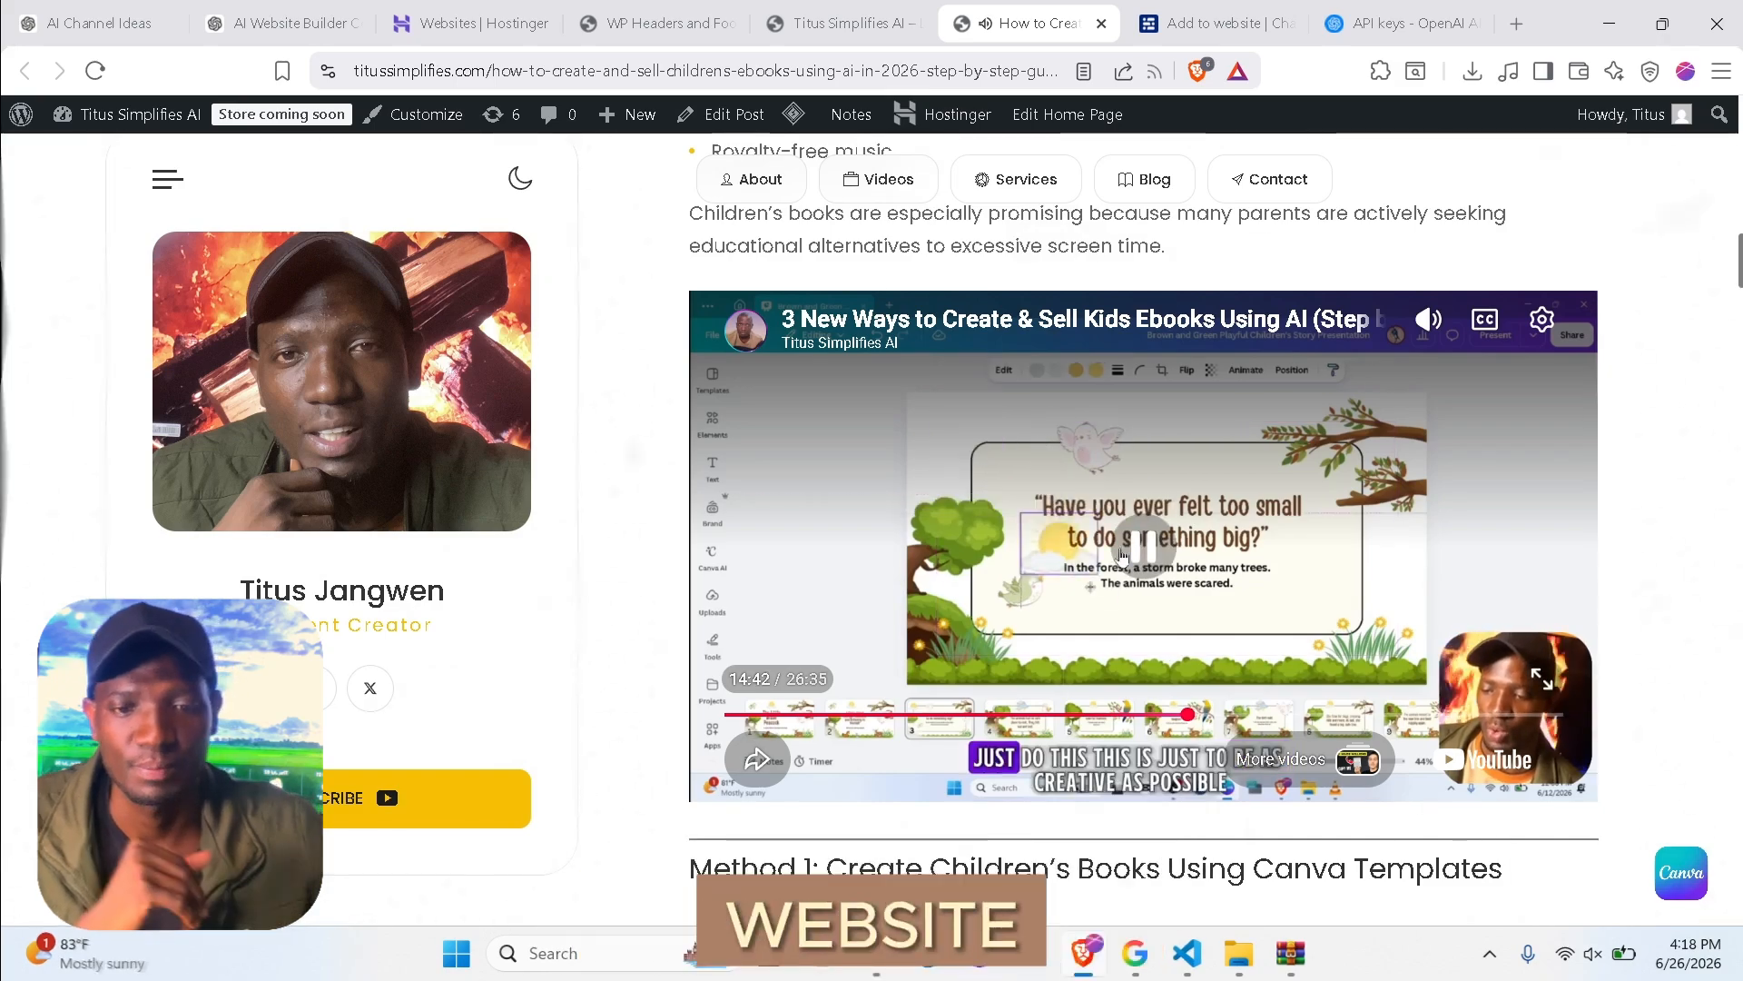
scroll(826, 468, "up", 15)
scroll(826, 468, "up", 6)
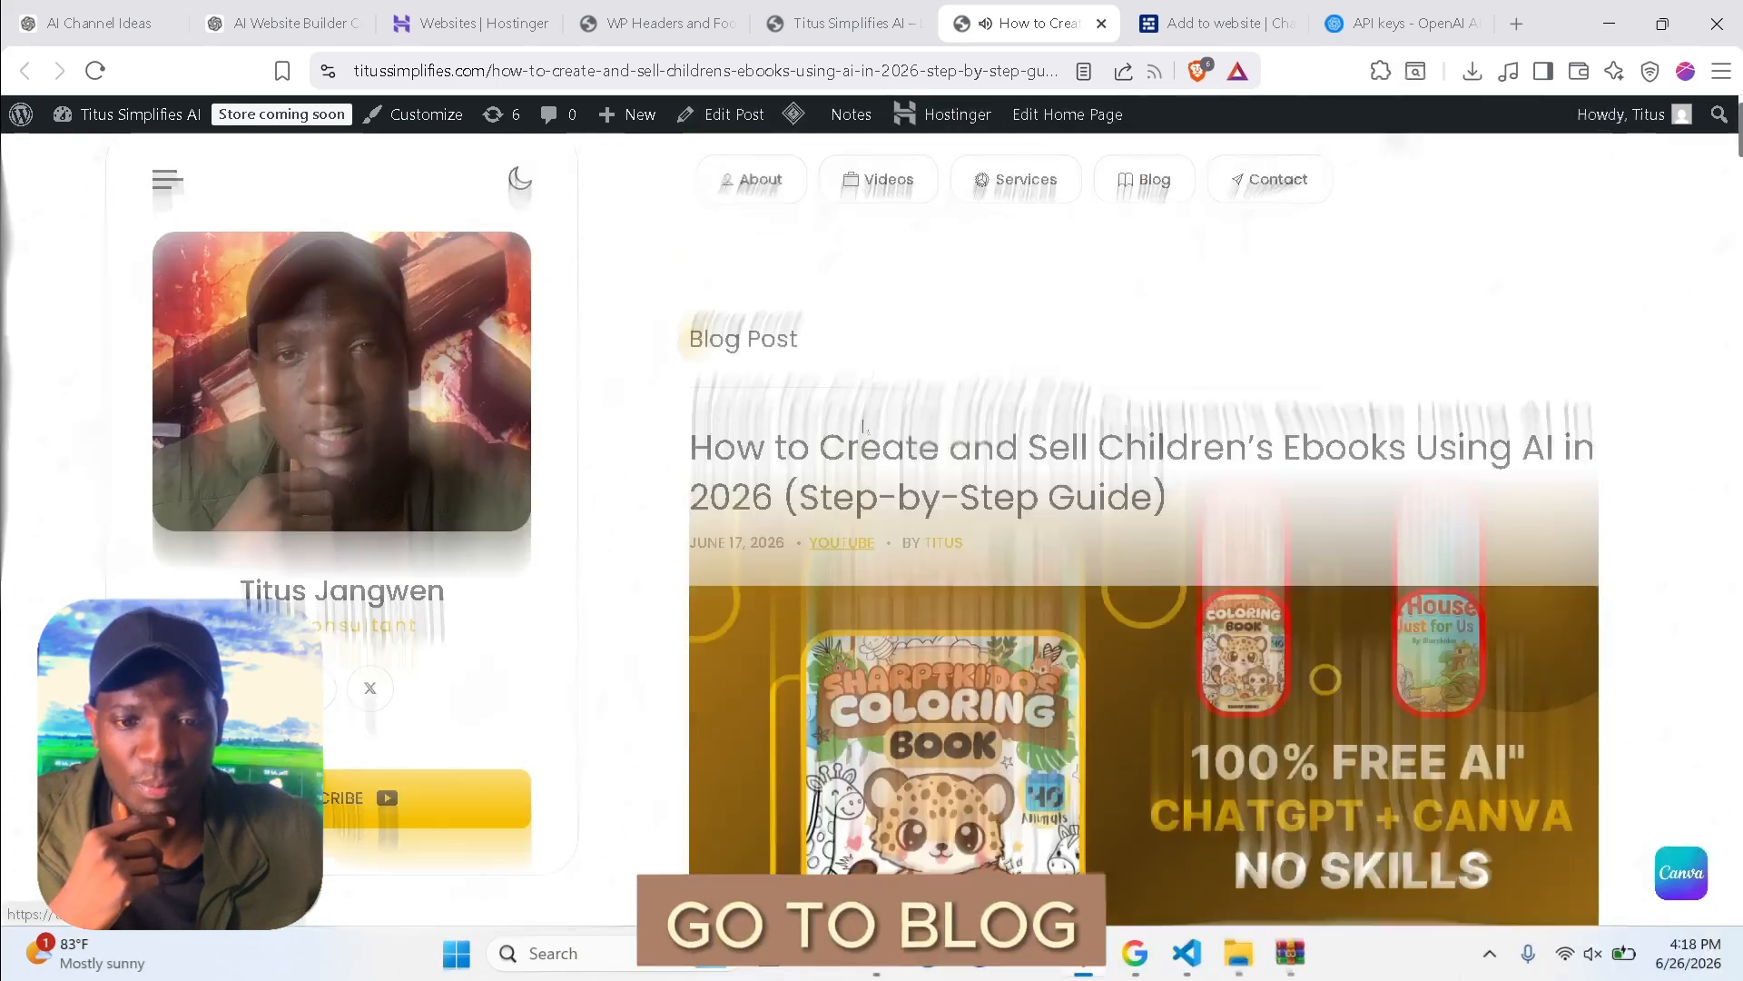
Return to the chat, open the YouTube channel link from the chatbot's earlier reply, and look through the channel's videos.
left_click(840, 22)
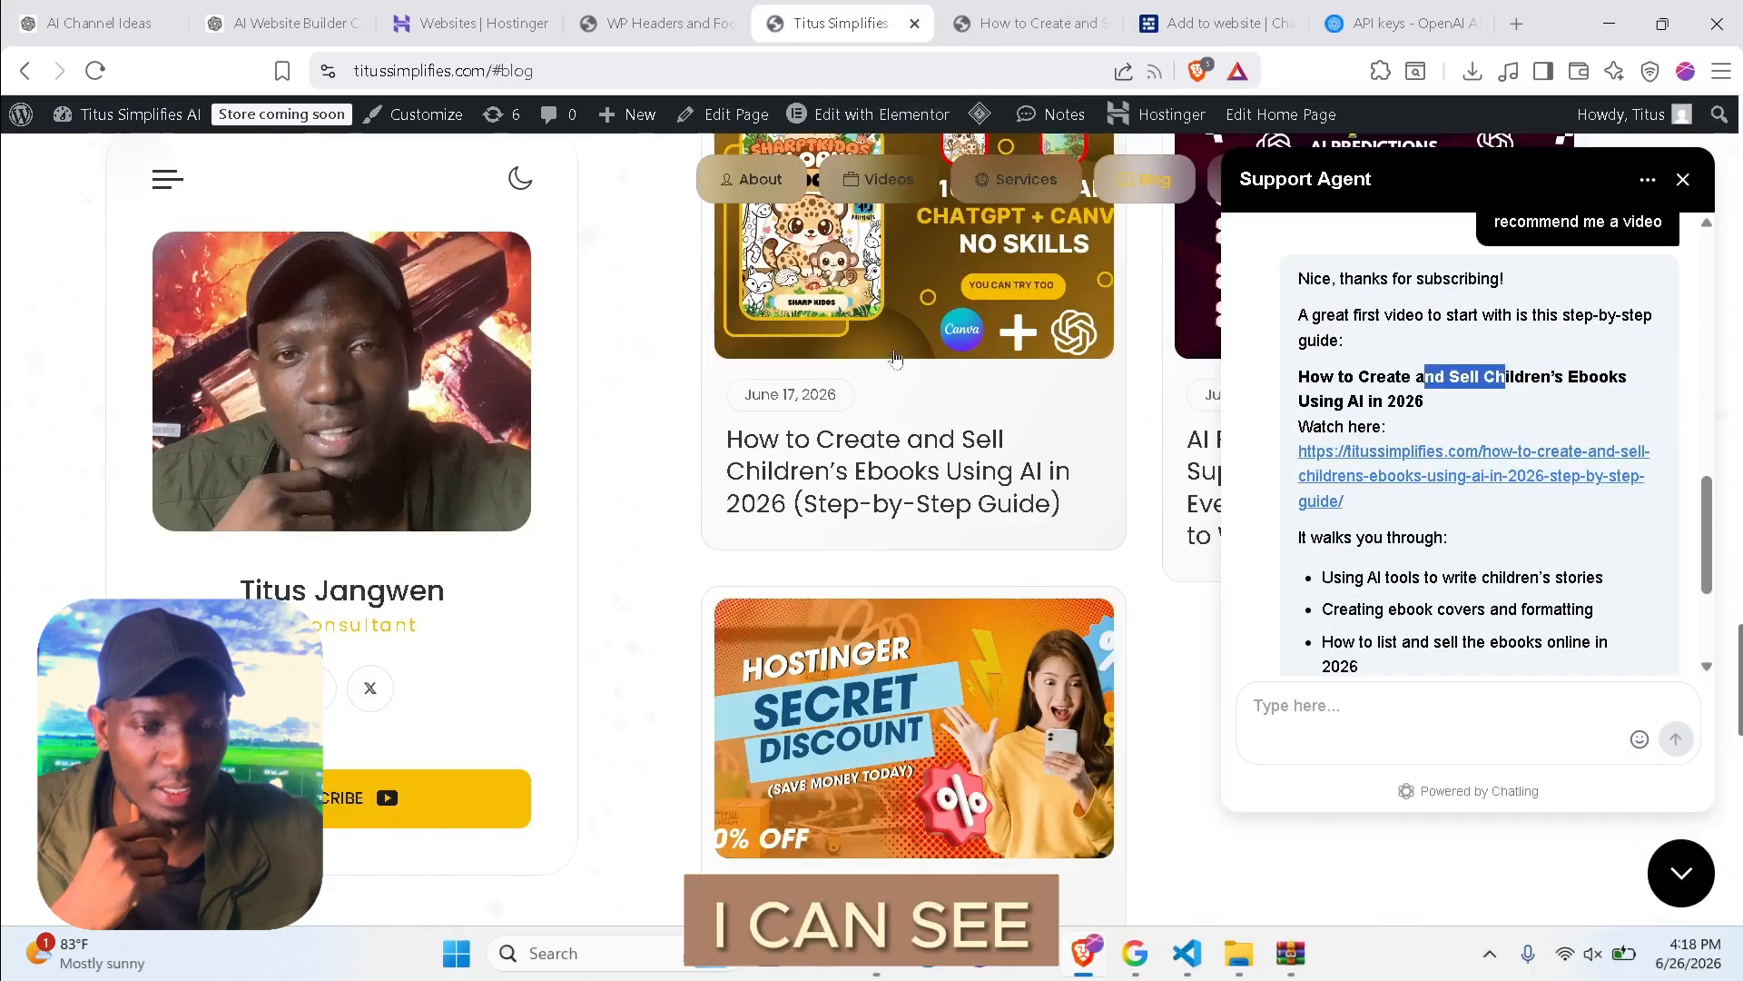
scroll(1467, 445, "up", 10)
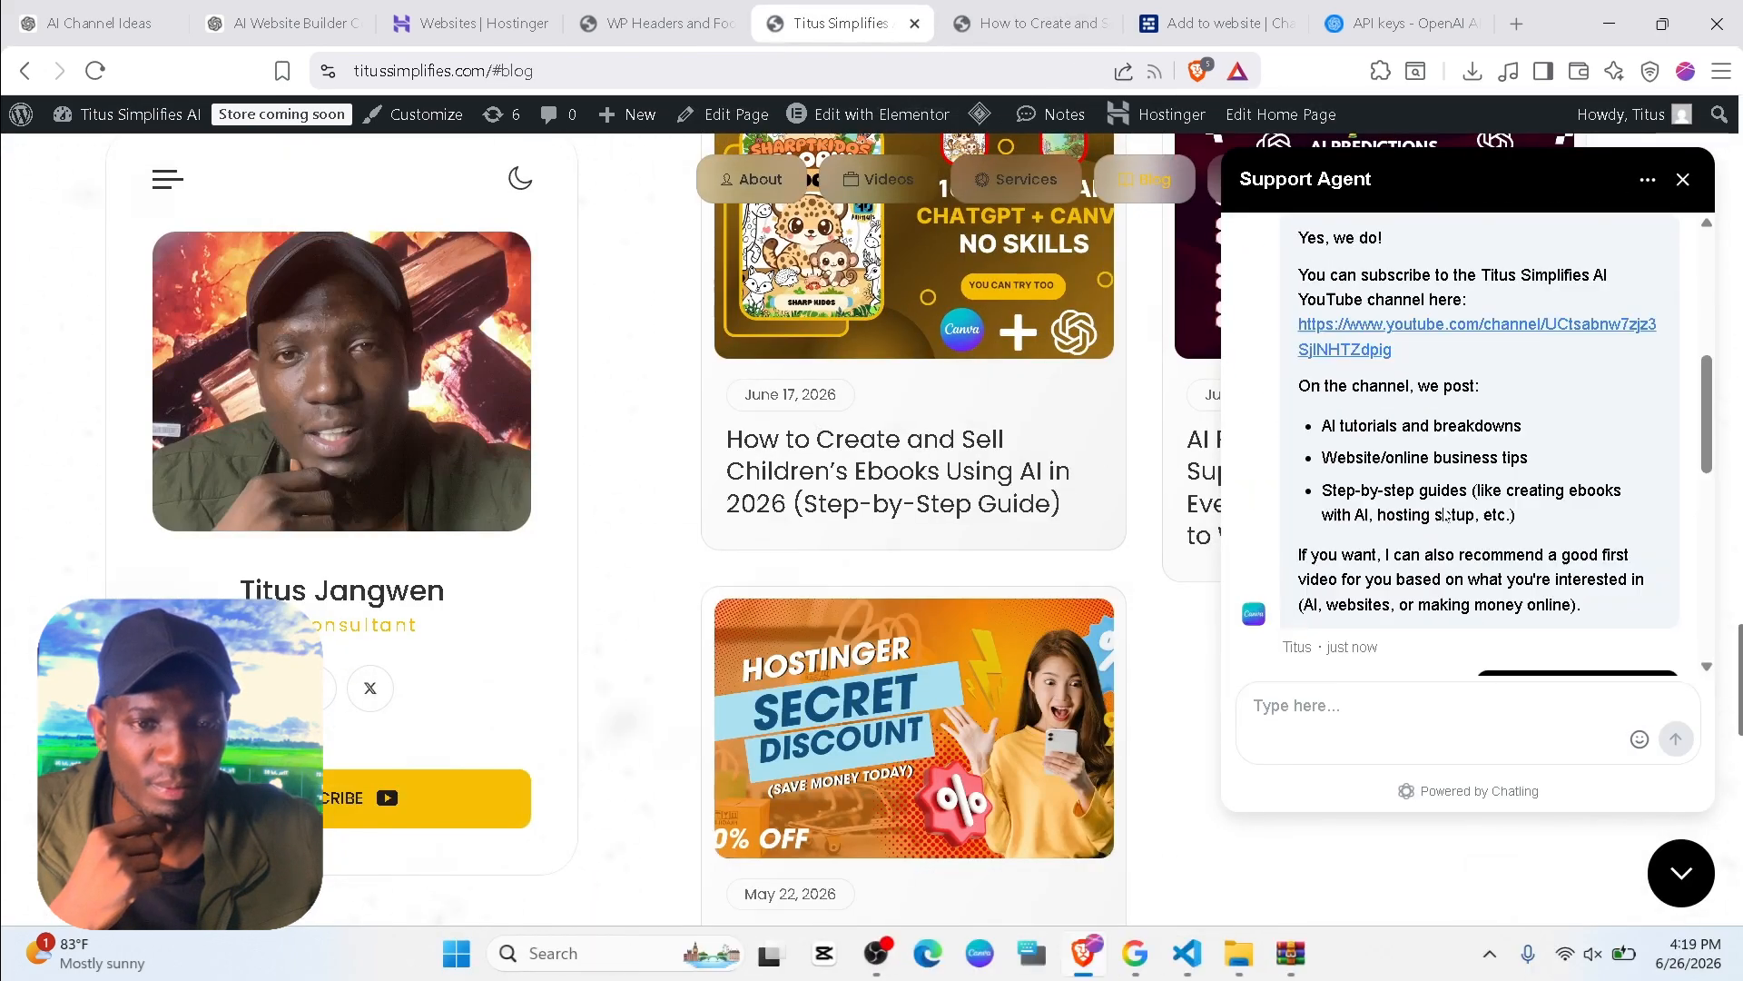
left_click(1401, 570)
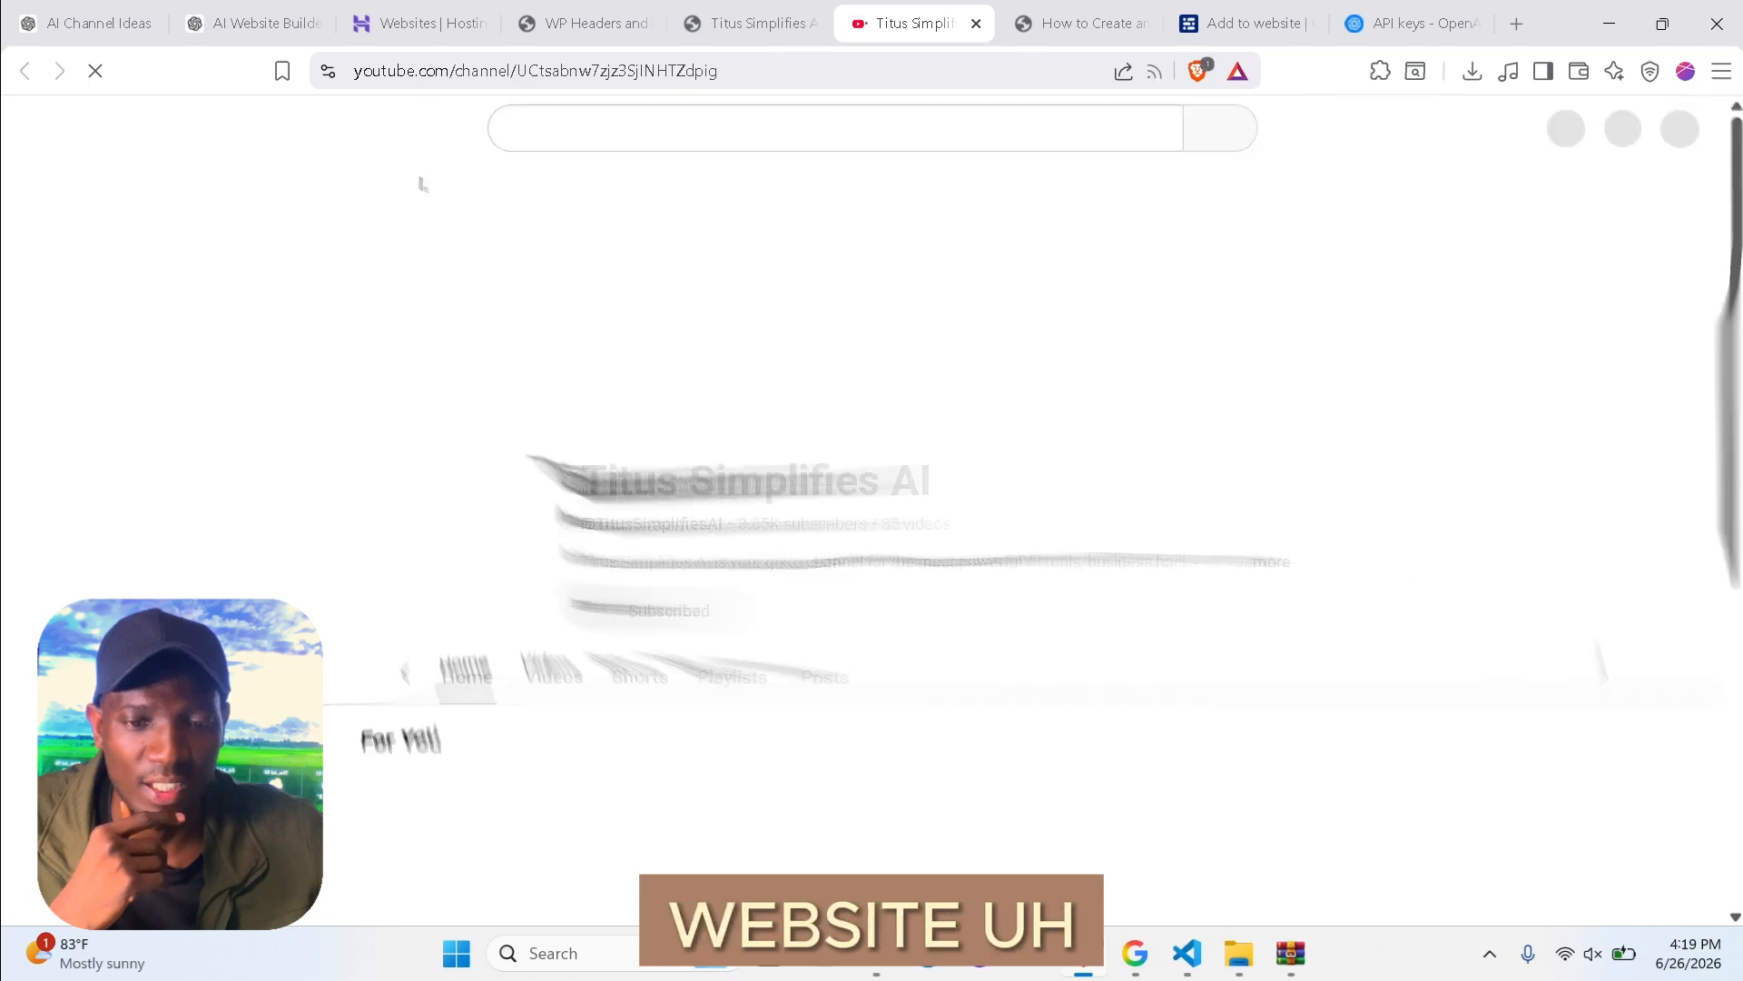
scroll(633, 582, "down", 5)
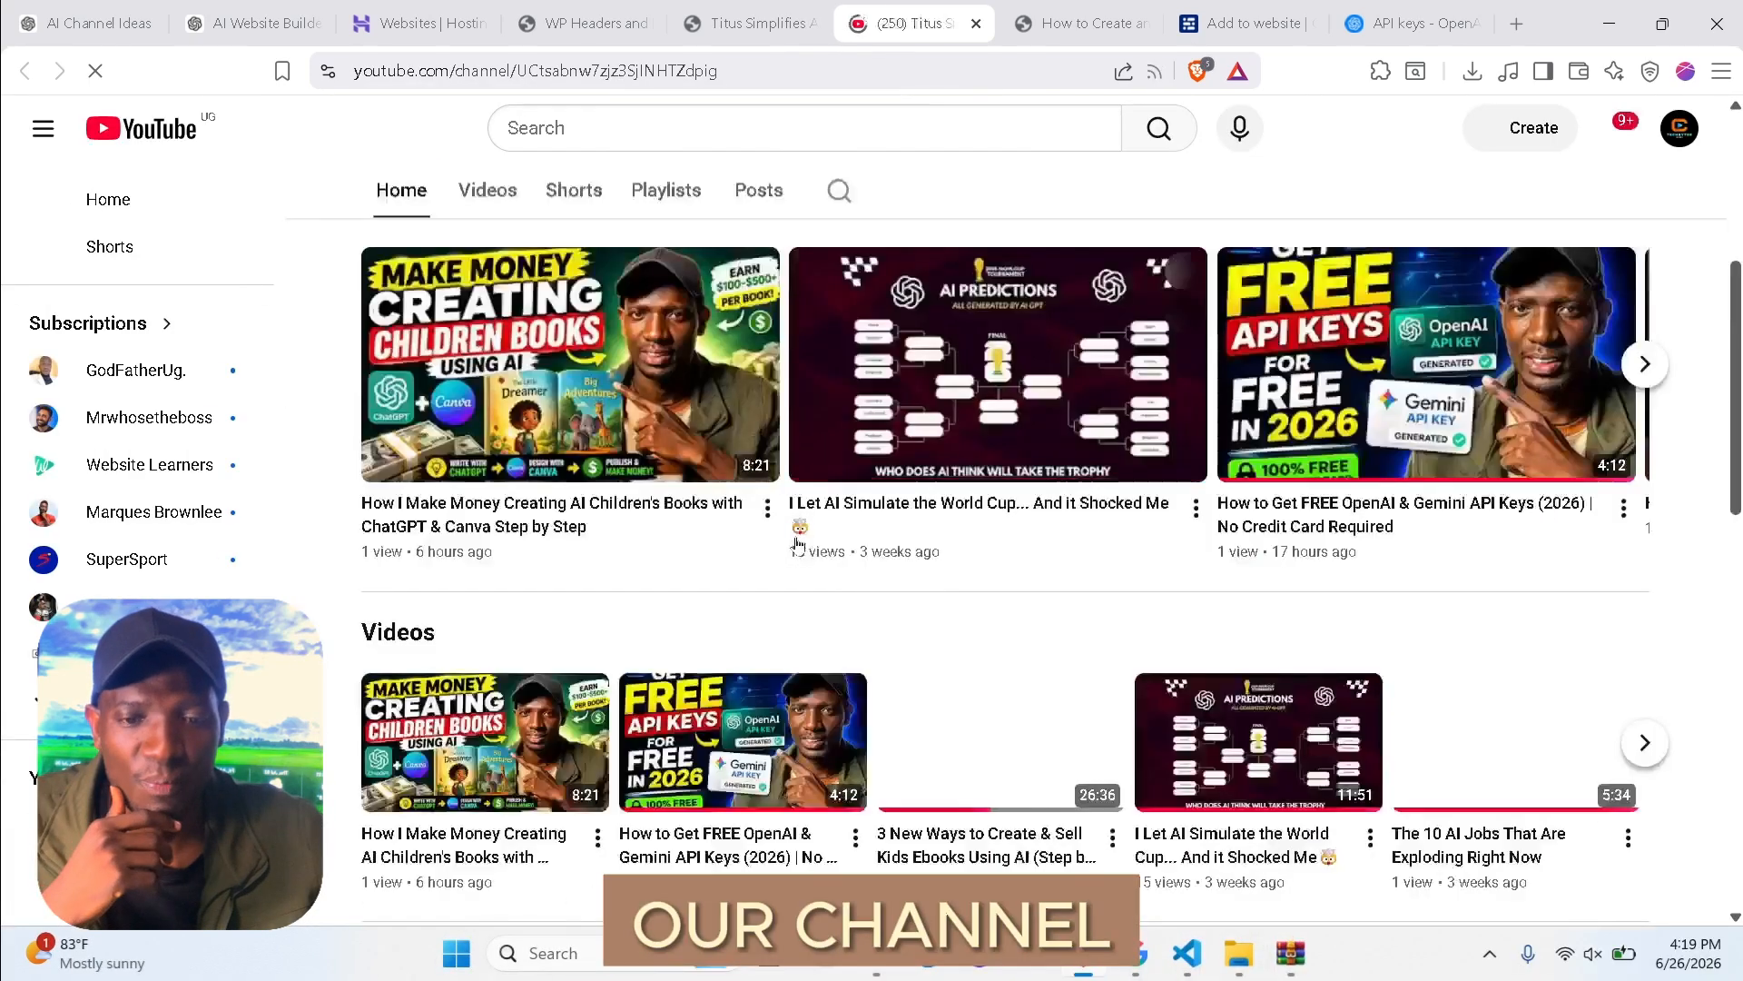